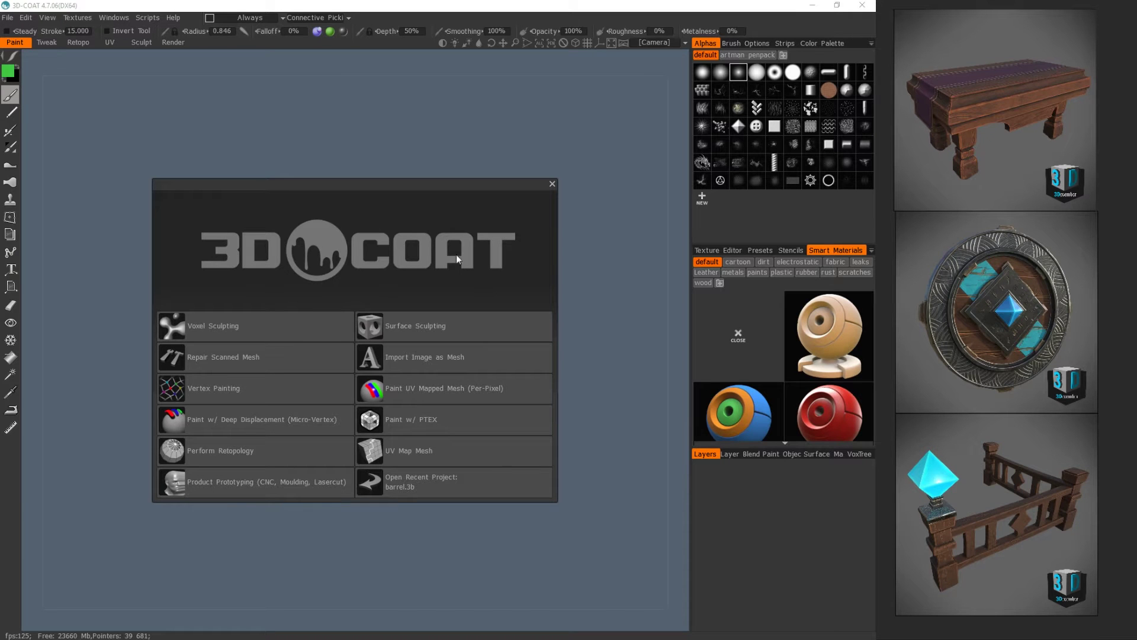
- Start a voxel sculpting project with an empty scene
drag(311, 179, 293, 143)
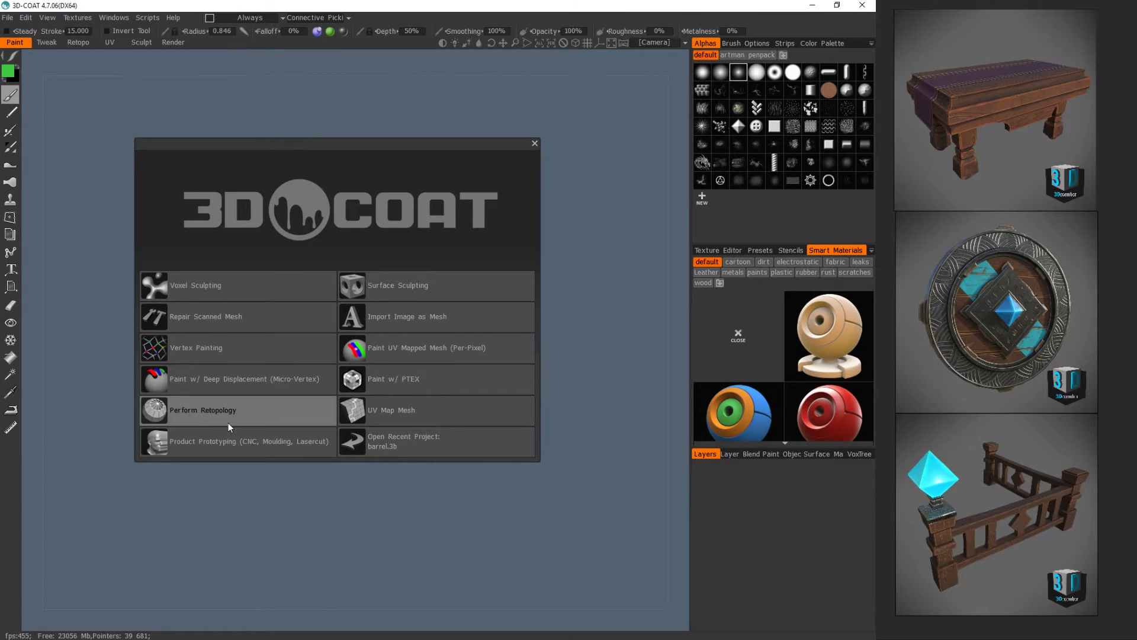
click(197, 290)
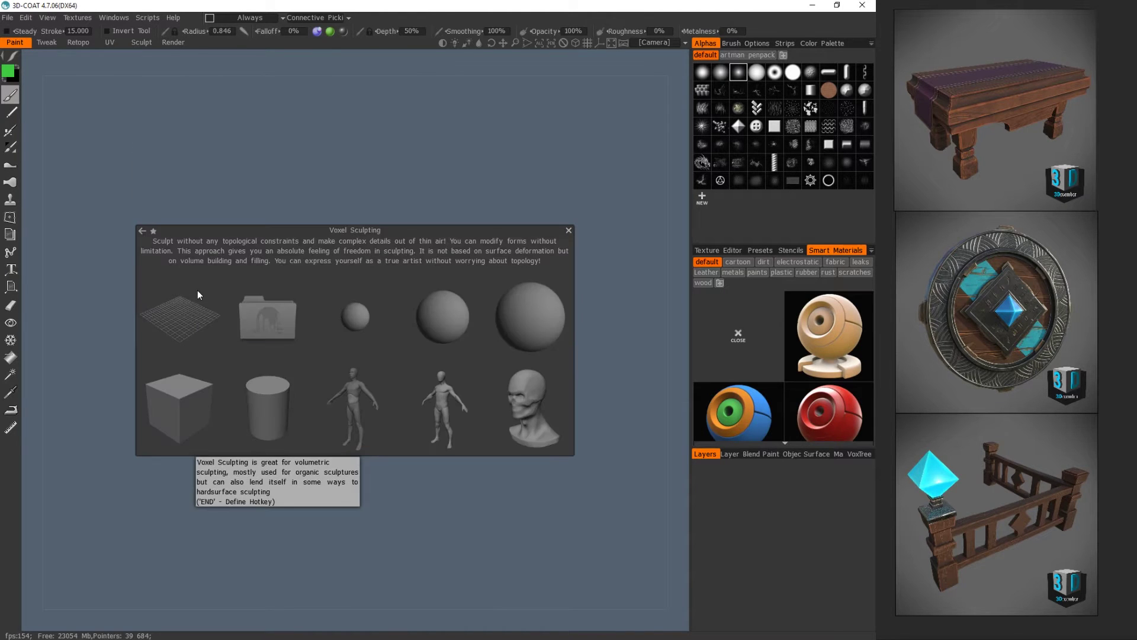
click(178, 315)
- Import barrel_merged mp.OBJ using Import for AUTOPO, then dismiss the auto-retopology parameters without running them
click(7, 17)
click(7, 17)
click(7, 17)
mouse_move(52, 155)
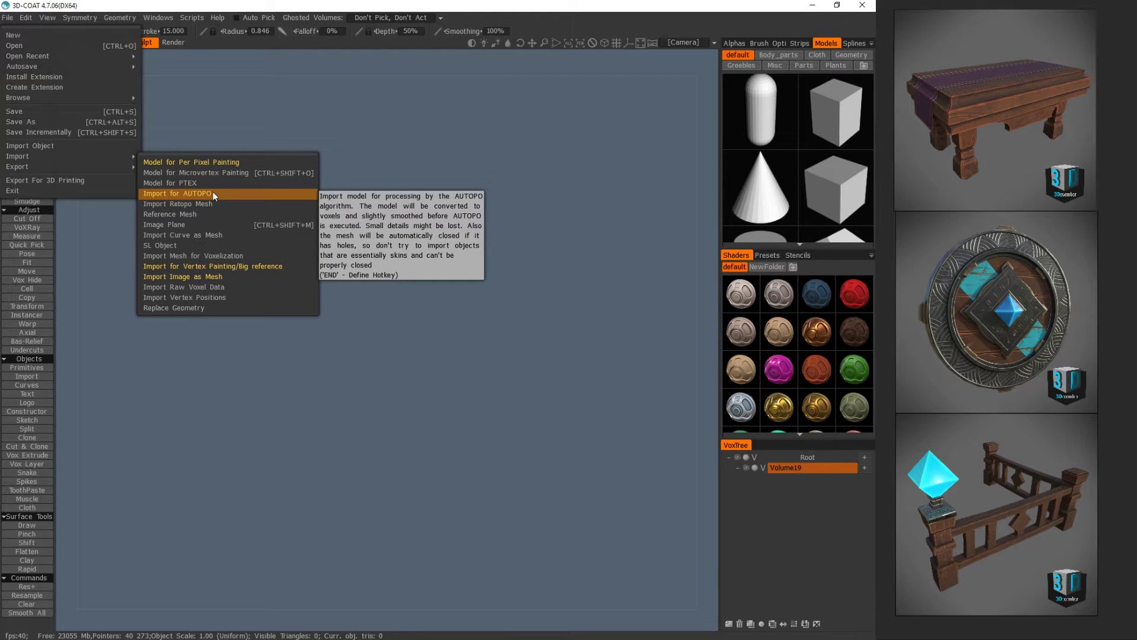
click(186, 193)
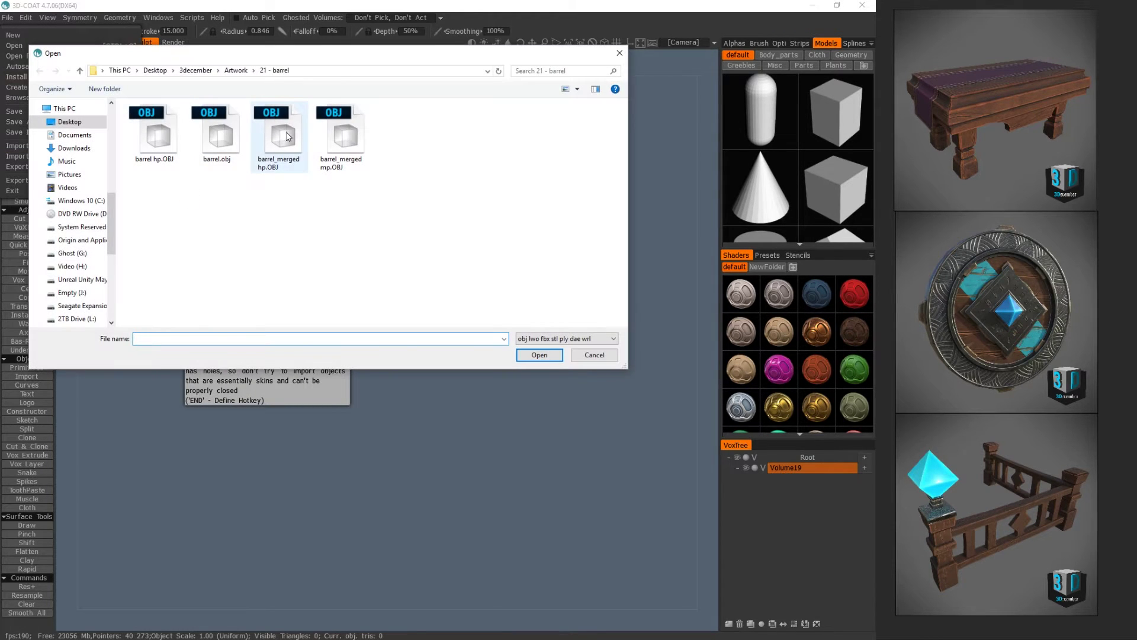
click(332, 127)
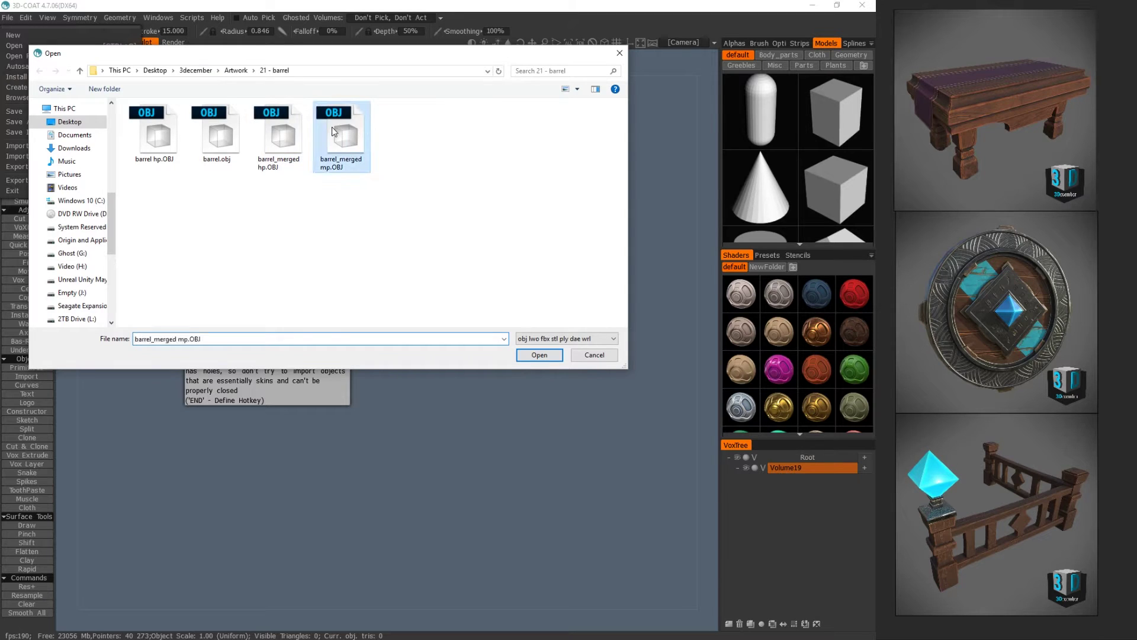
click(538, 354)
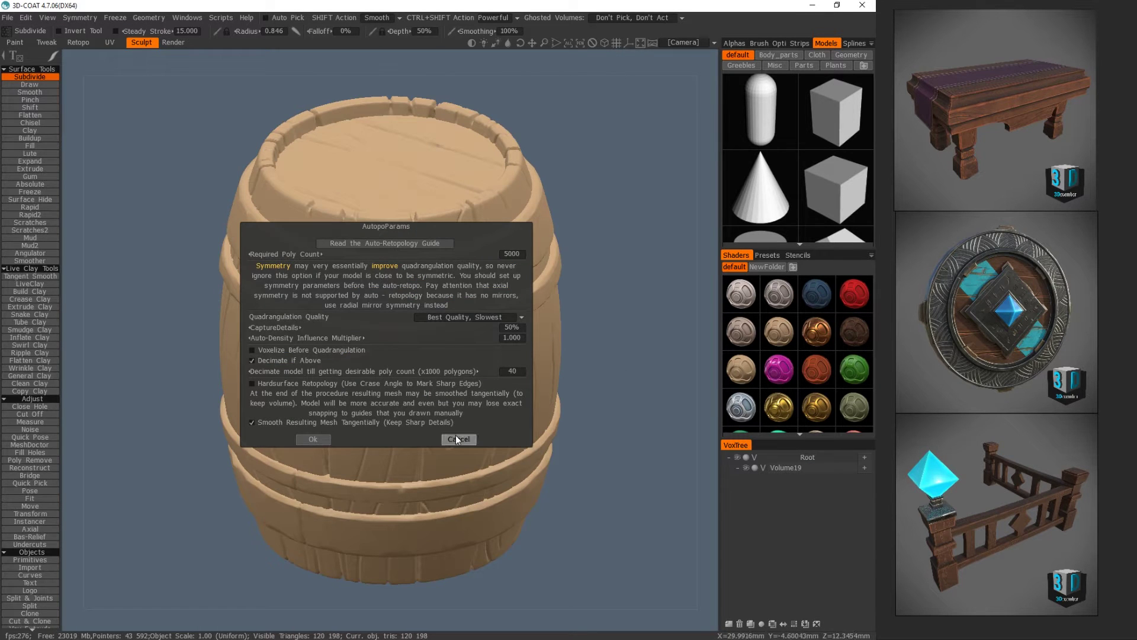
click(457, 439)
- Delete the empty volume and rename the imported barrel's volume as barrel
drag(612, 237, 476, 216)
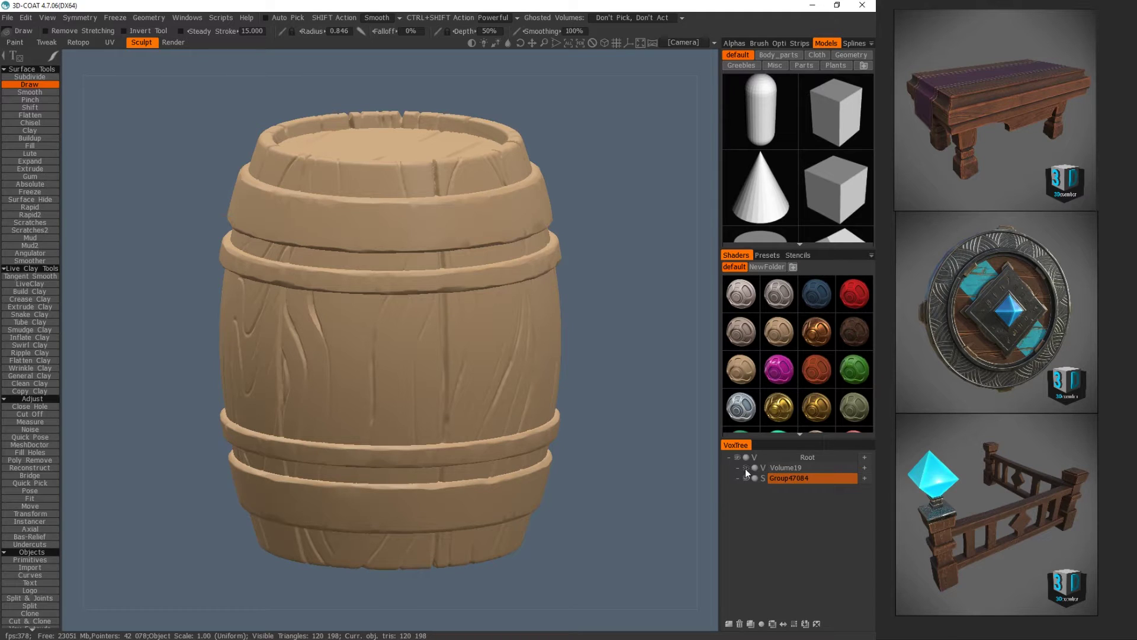
click(784, 467)
click(797, 477)
double_click(799, 468)
text(barrel)
key(Return)
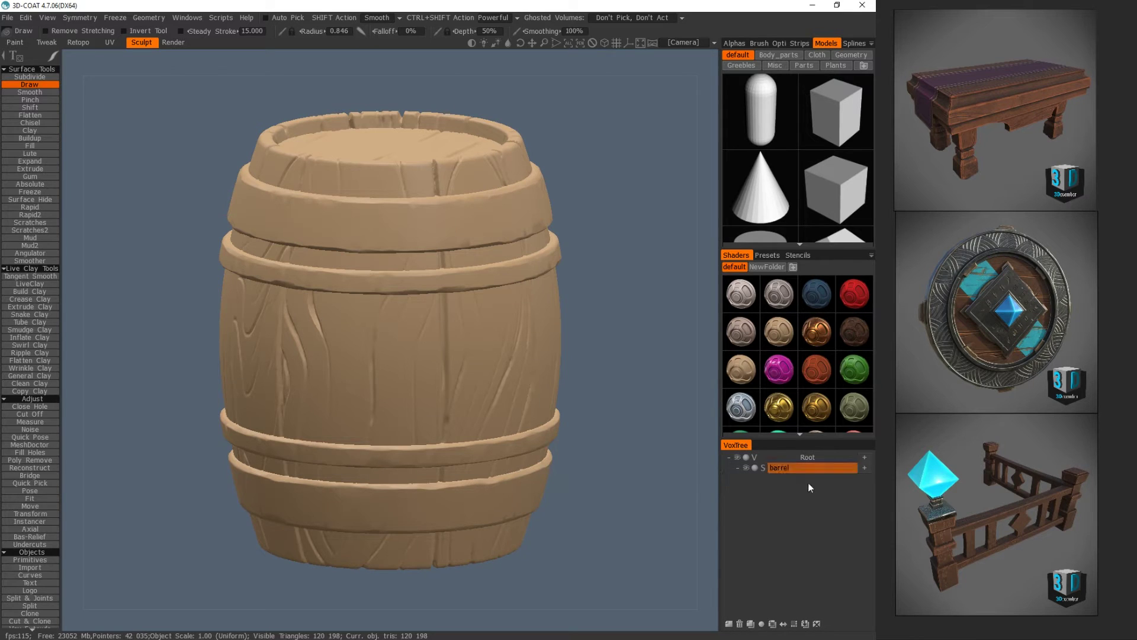
- Switch to the Retopo workspace and rename the default retopo group as barrel
click(78, 43)
drag(531, 118, 532, 161)
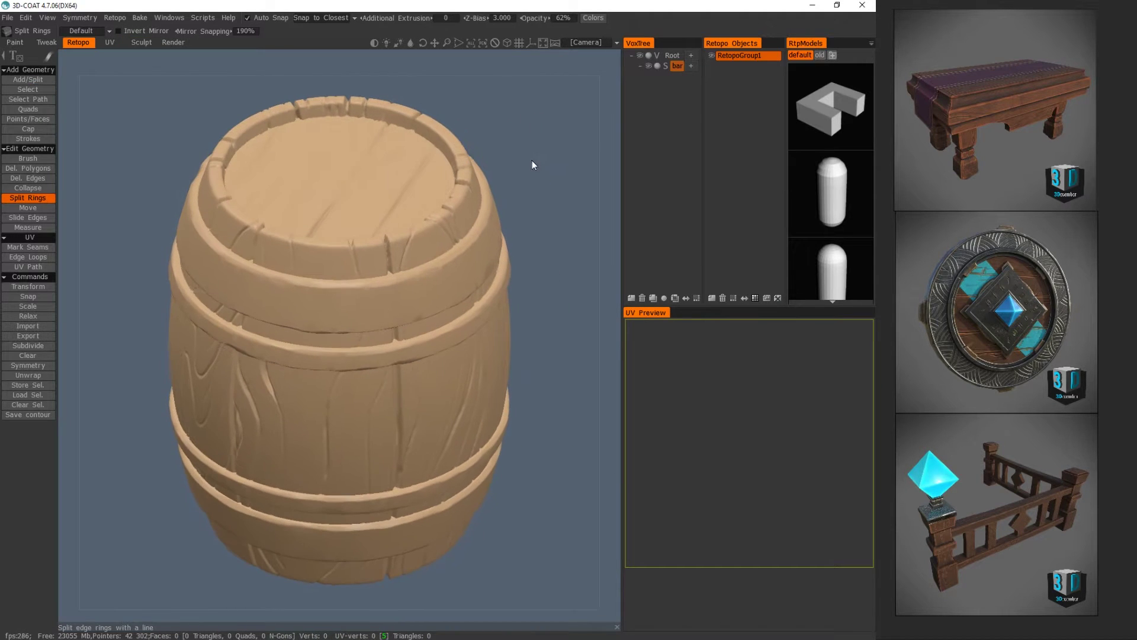
double_click(738, 56)
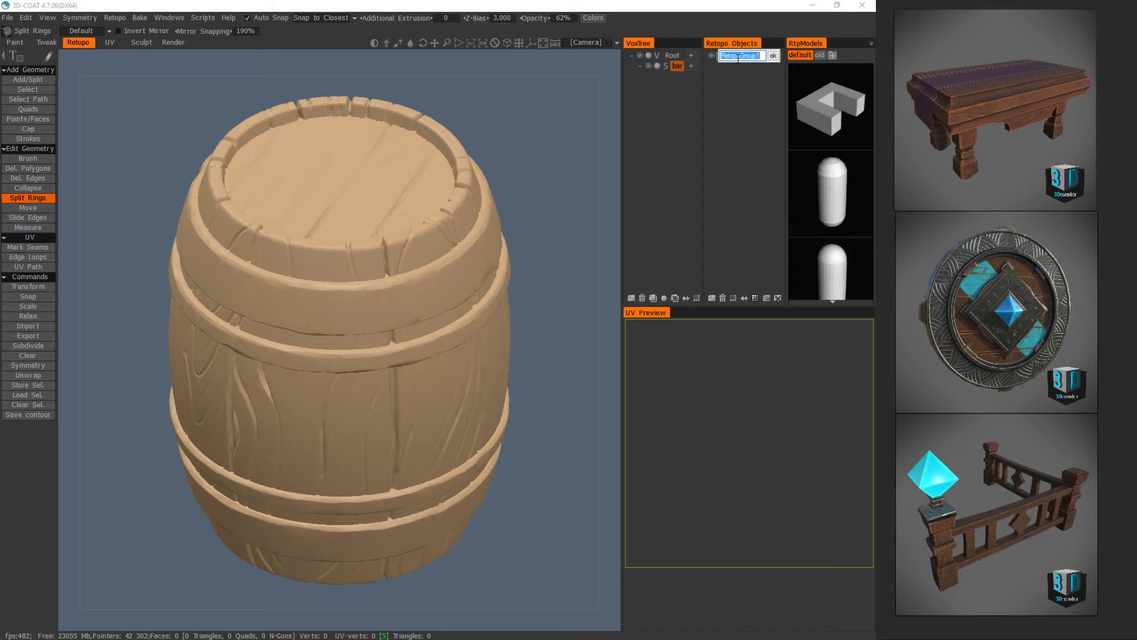
key(Escape)
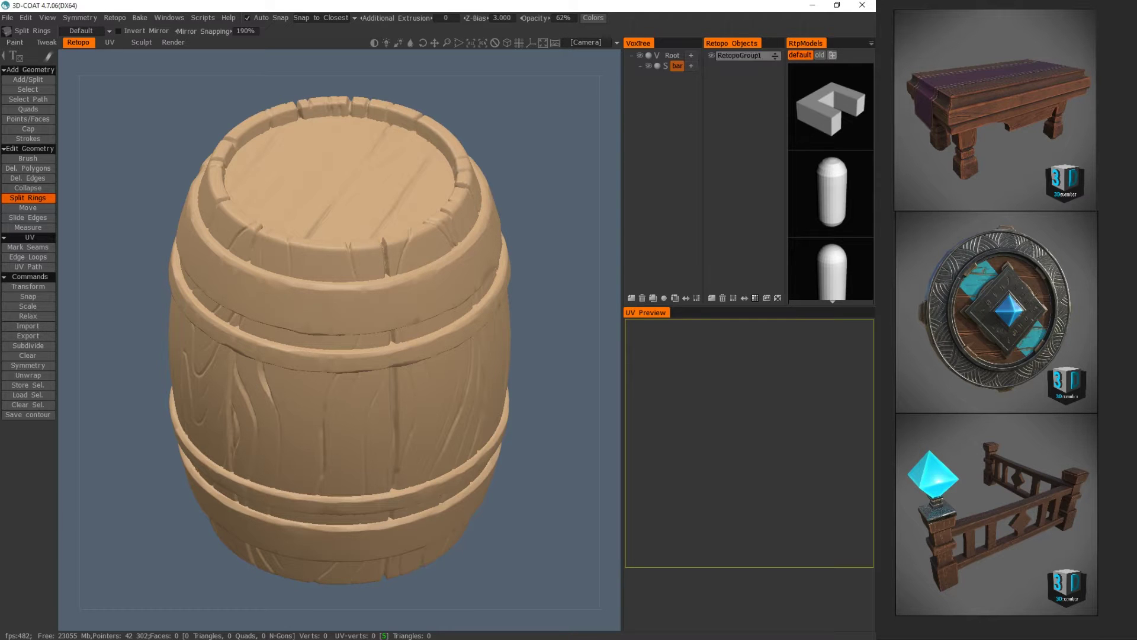
key(Return)
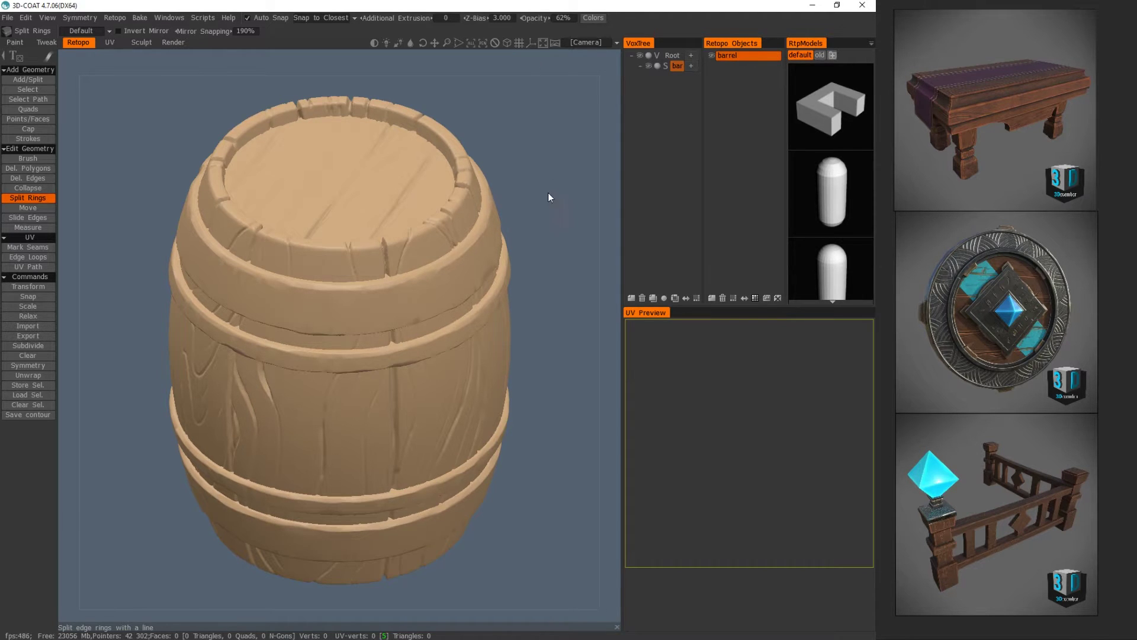
- Turn on mirror symmetry across the X and Y axes for the retopology
drag(549, 197, 541, 142)
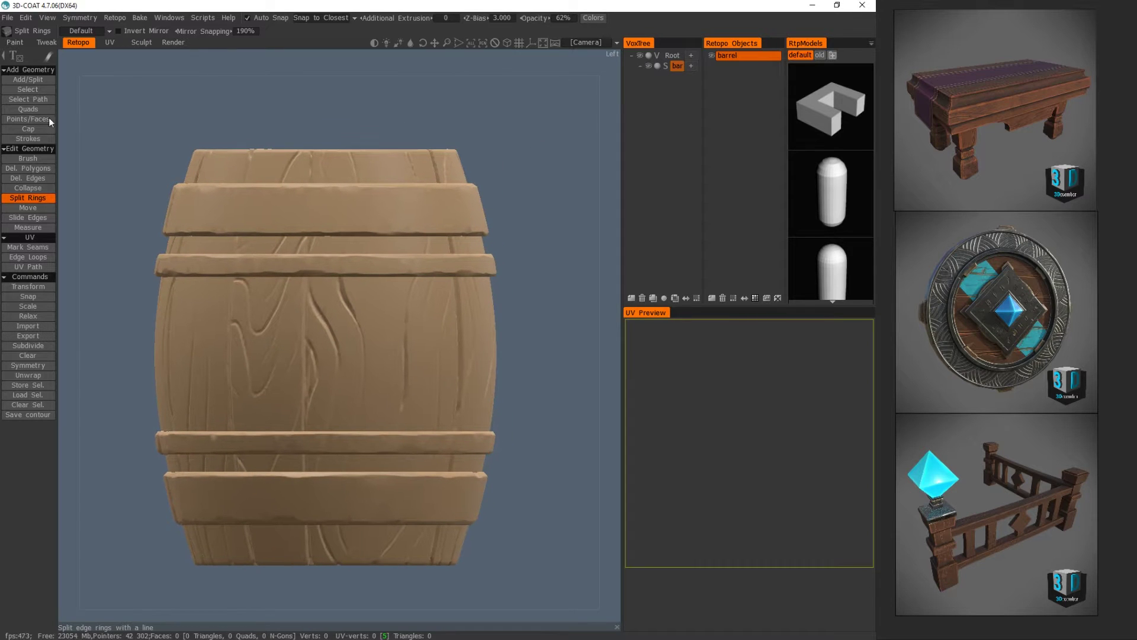
drag(289, 104, 310, 122)
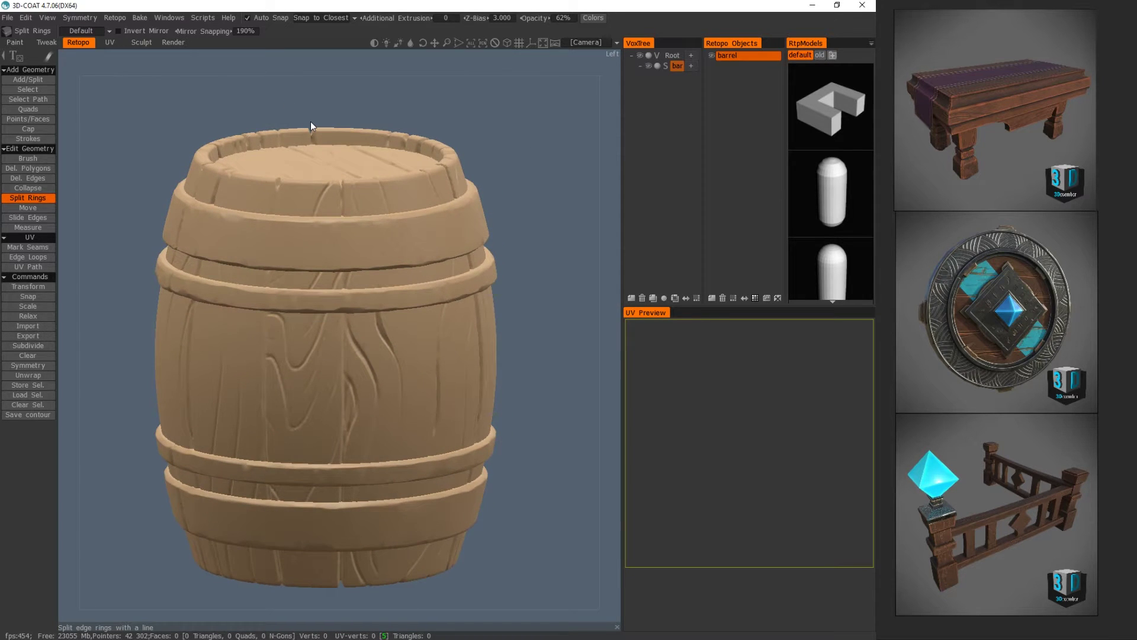
key(s)
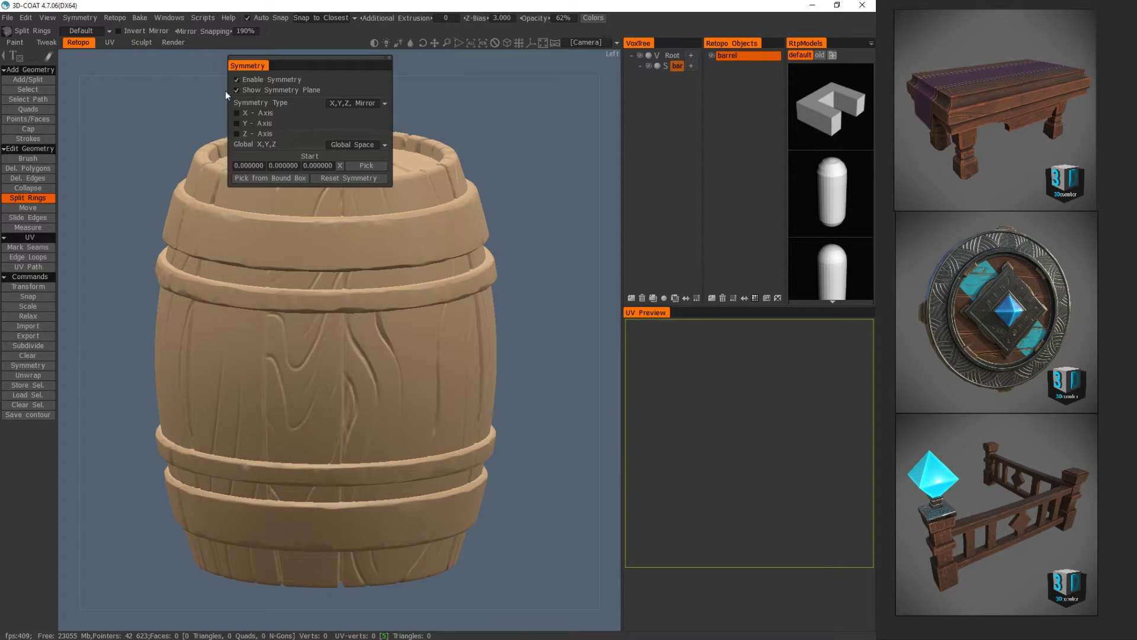
click(82, 18)
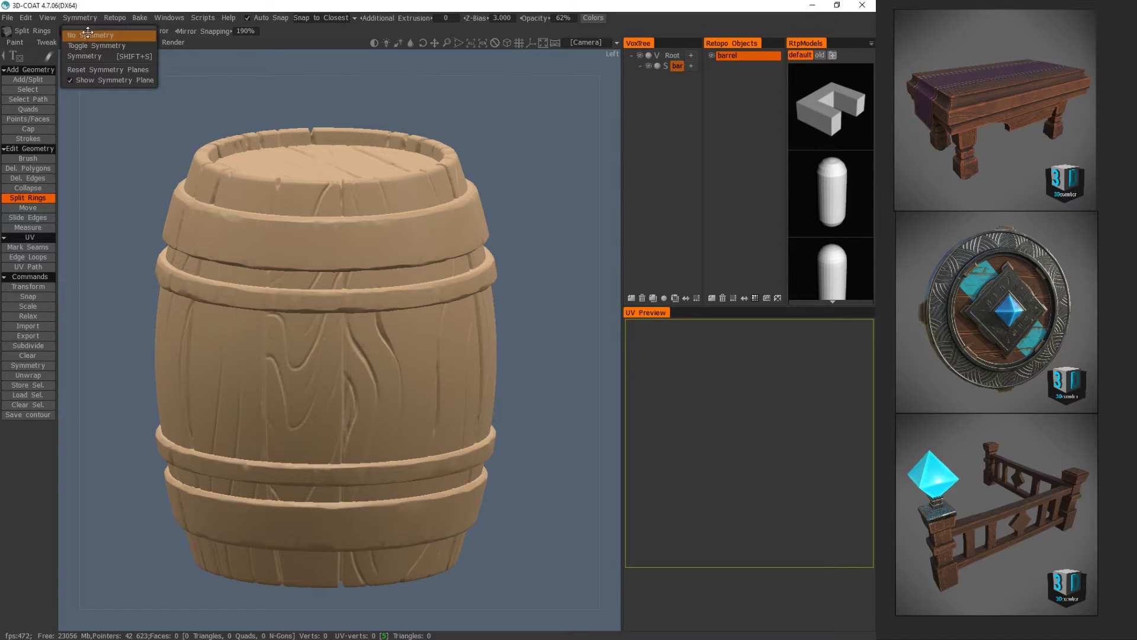
click(86, 18)
key(shift+s)
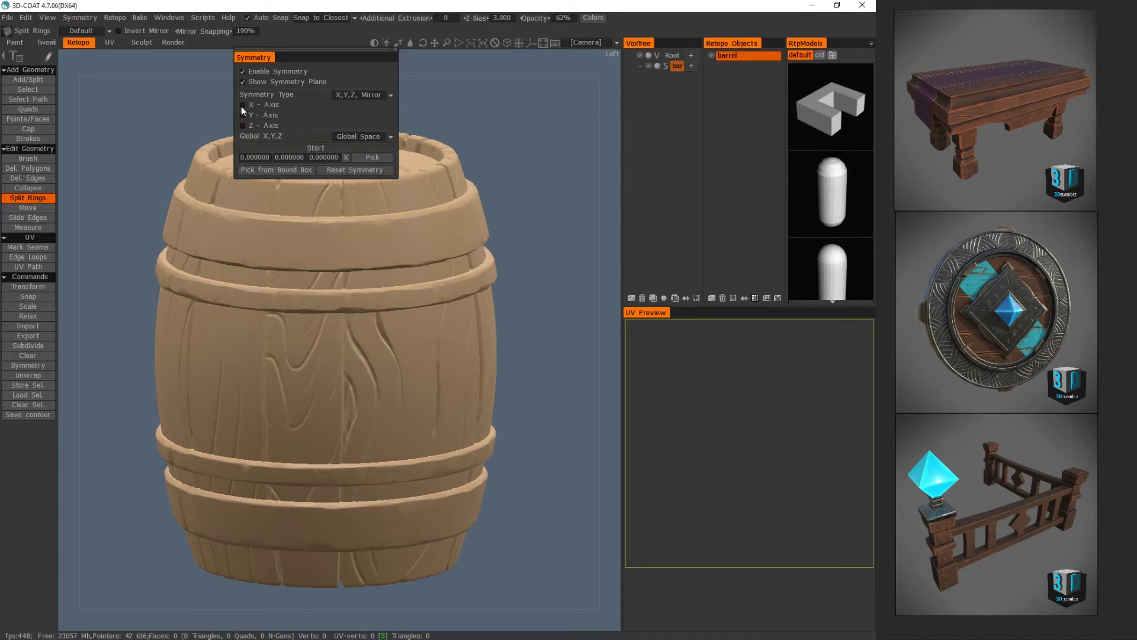
click(241, 105)
click(242, 115)
drag(148, 162, 275, 162)
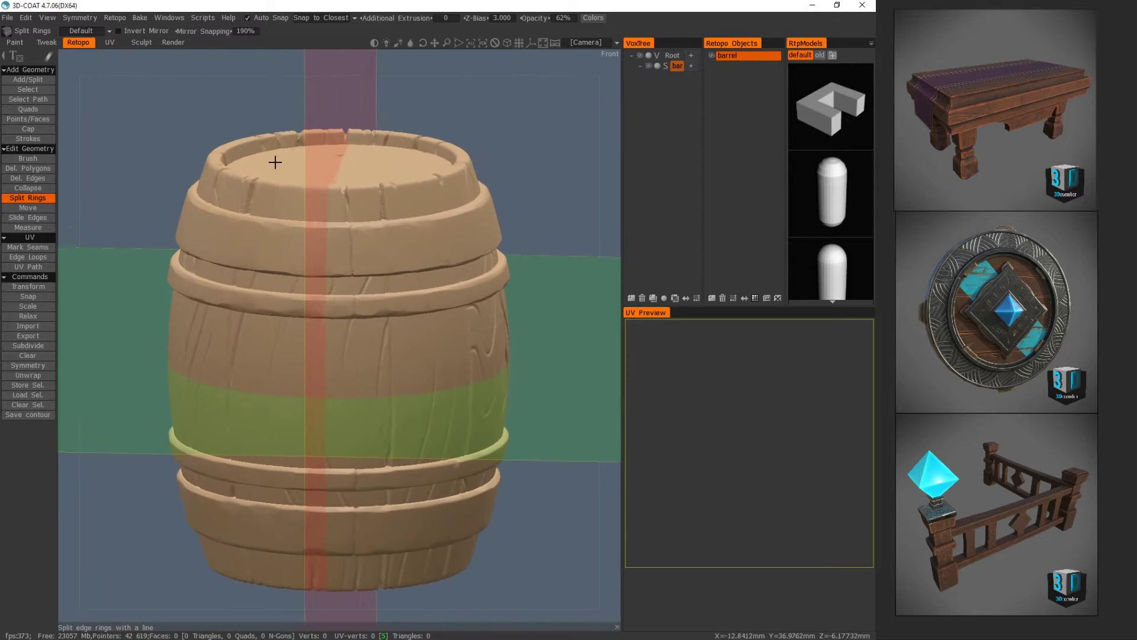
- Turn off the Y-axis symmetry and enable the Z-axis symmetry instead
key(shift+s)
click(203, 156)
click(204, 167)
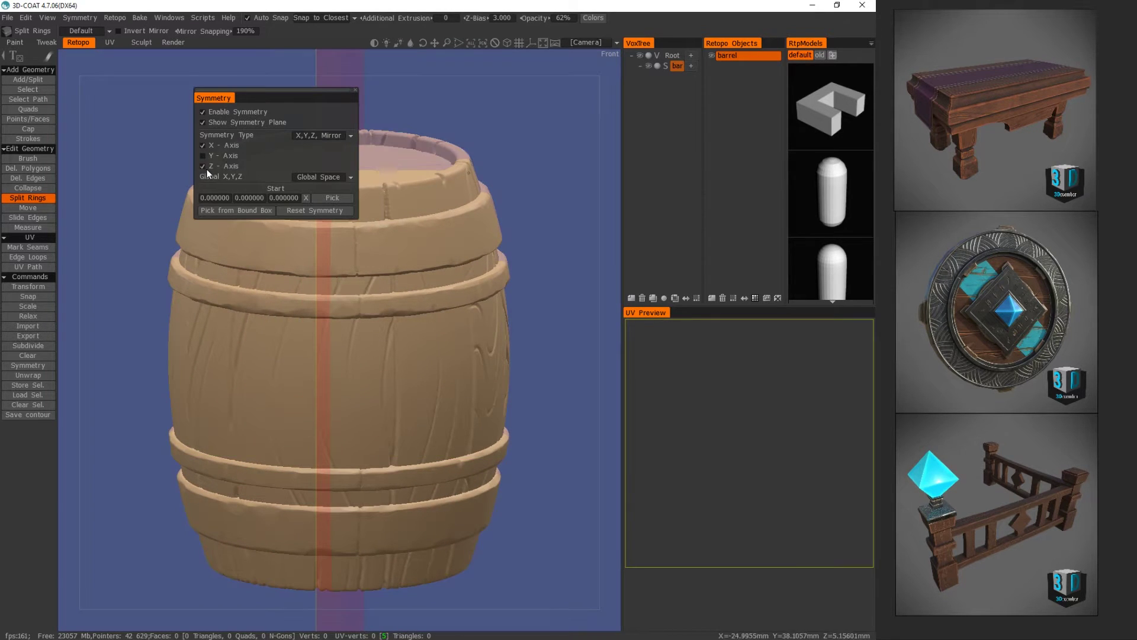
- Examine how the X and Z symmetry planes divide the barrel into quarters
drag(563, 143, 415, 133)
scroll(408, 193, up, 1)
right_drag(415, 133, 401, 254)
drag(401, 254, 330, 287)
right_drag(330, 287, 574, 303)
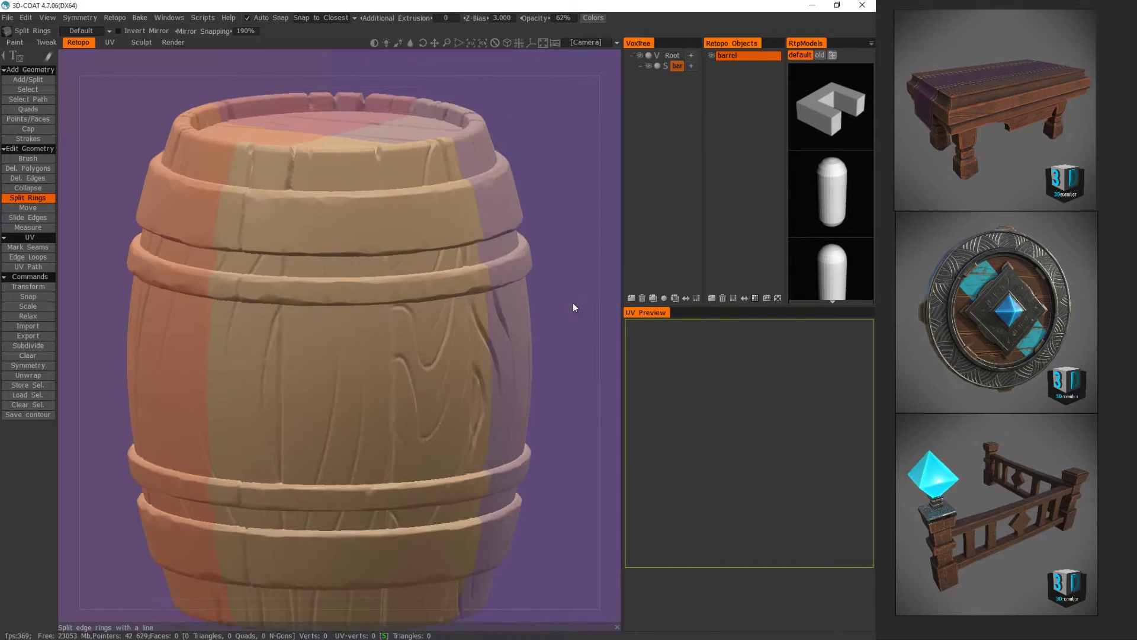
drag(573, 303, 444, 300)
right_drag(444, 300, 439, 212)
drag(439, 211, 393, 374)
mouse_move(406, 284)
mouse_down()
mouse_move(368, 257)
mouse_move(330, 190)
mouse_move(318, 191)
mouse_move(314, 143)
mouse_move(277, 122)
mouse_up()
- Draw the first polygon with Add/Split, from the top rim to the barrel's middle, starting on a symmetry plane
click(33, 79)
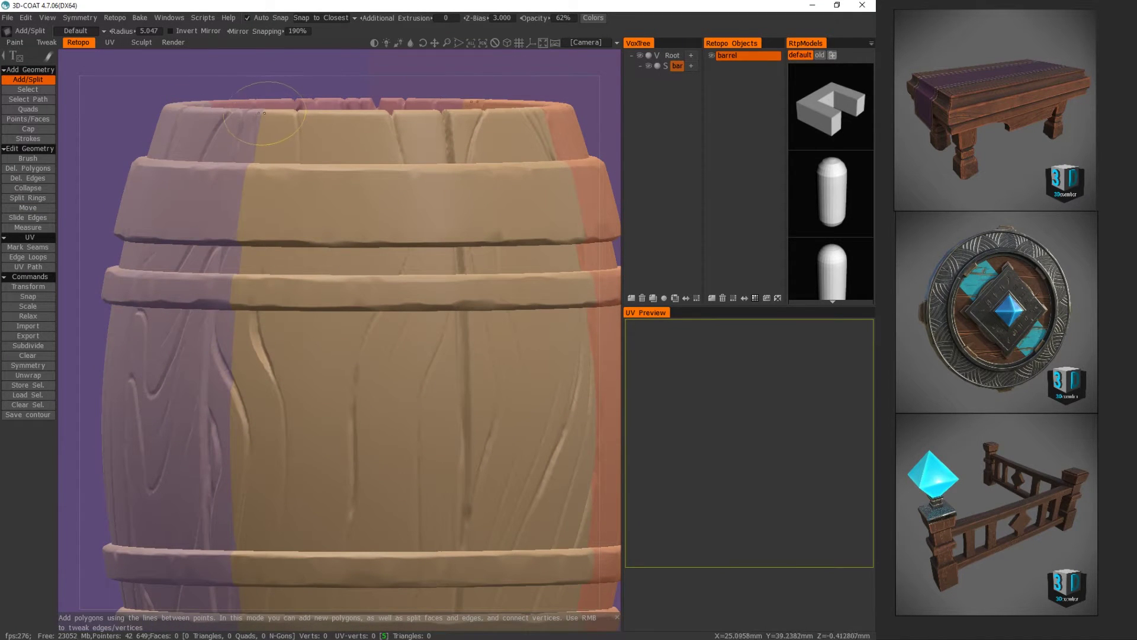
click(261, 112)
middle_drag(233, 354, 246, 257)
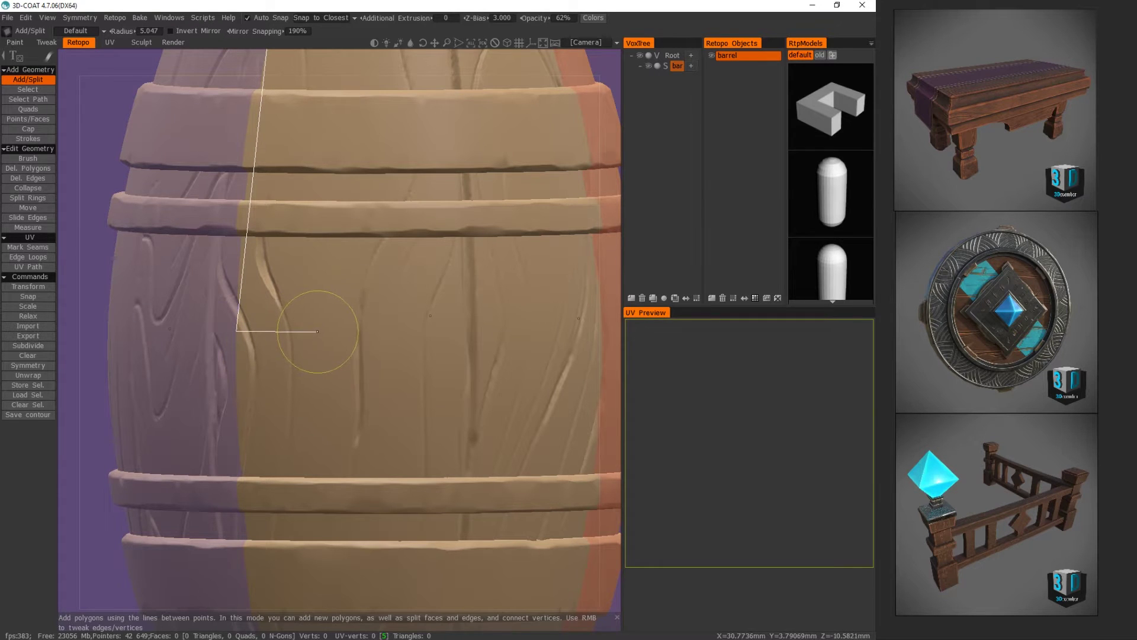
middle_drag(320, 214, 298, 388)
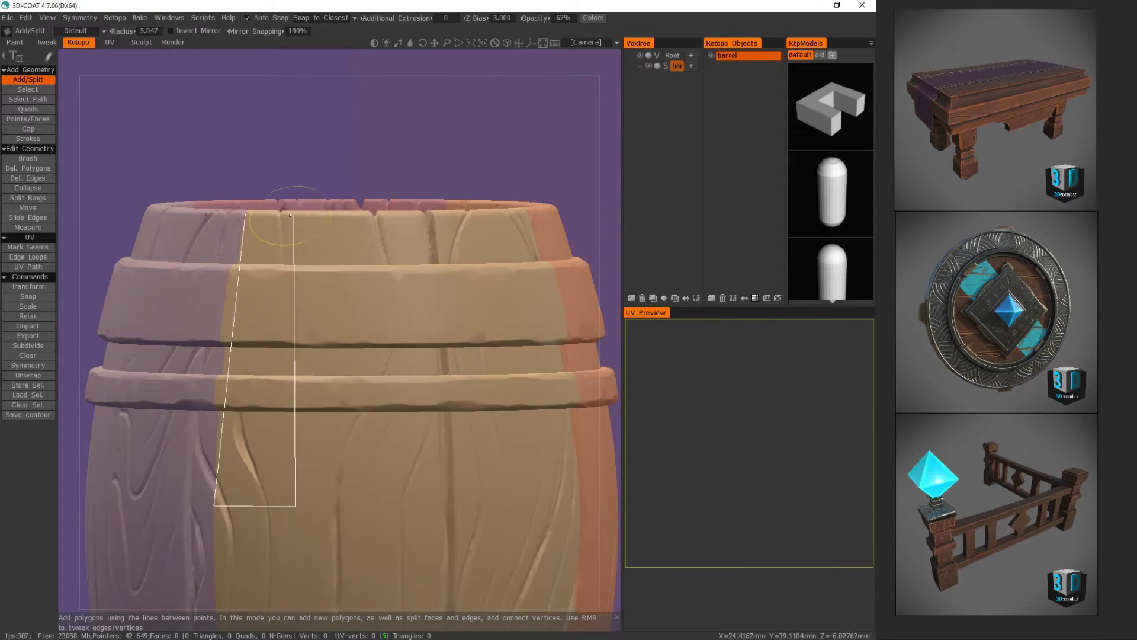
click(246, 215)
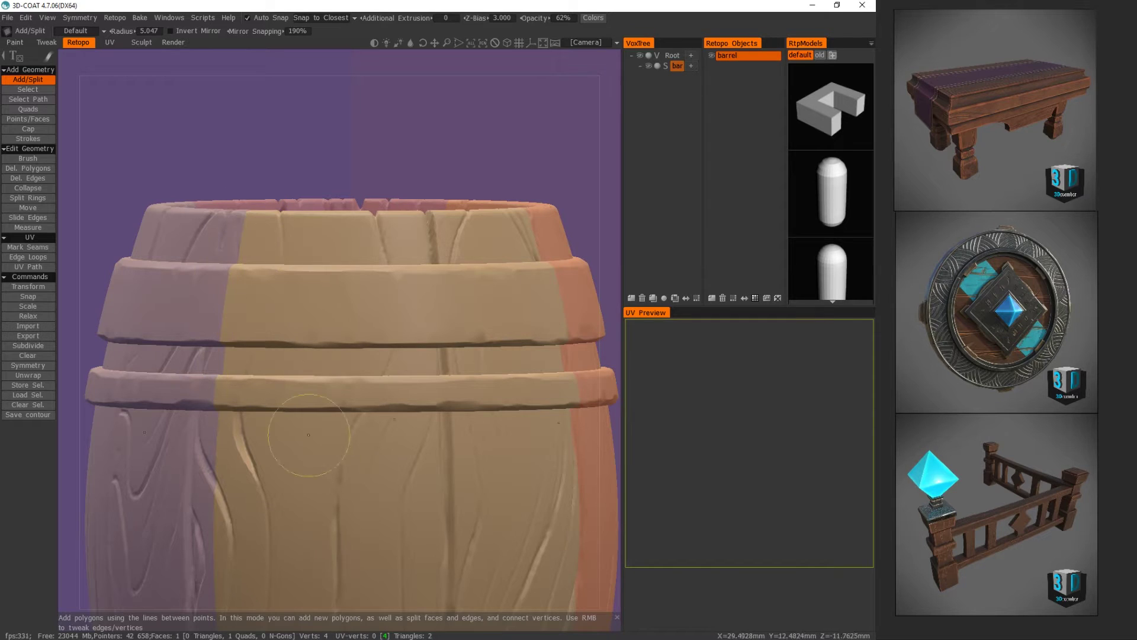
- Use the Quads tool to extend a second polygon from the first quad's edge away from the symmetry plane
key(q)
click(293, 344)
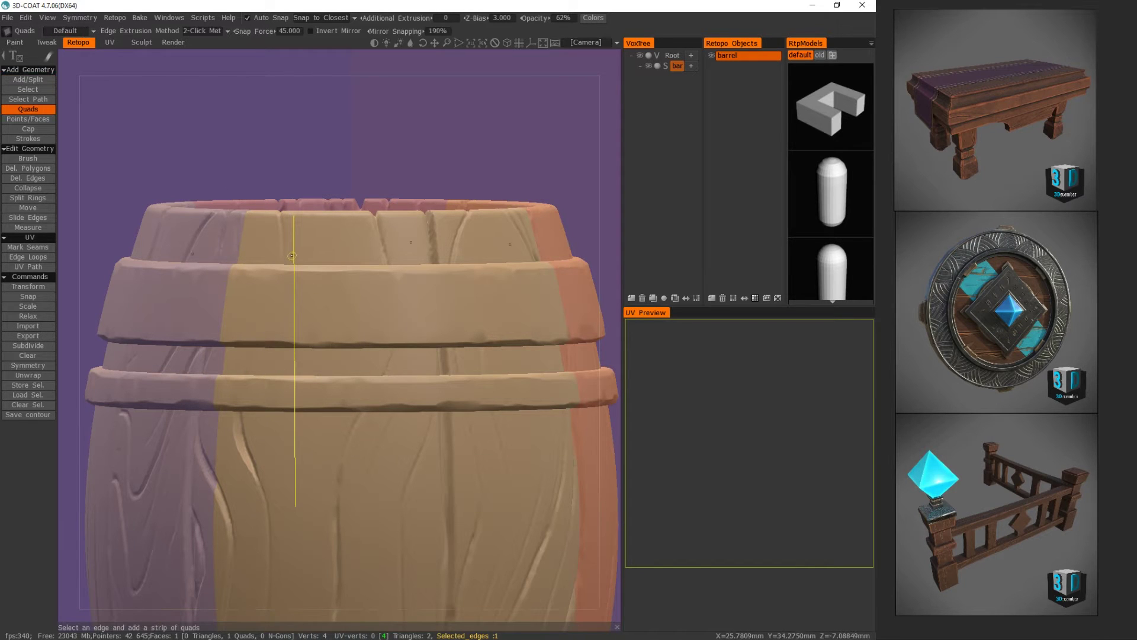
key(Escape)
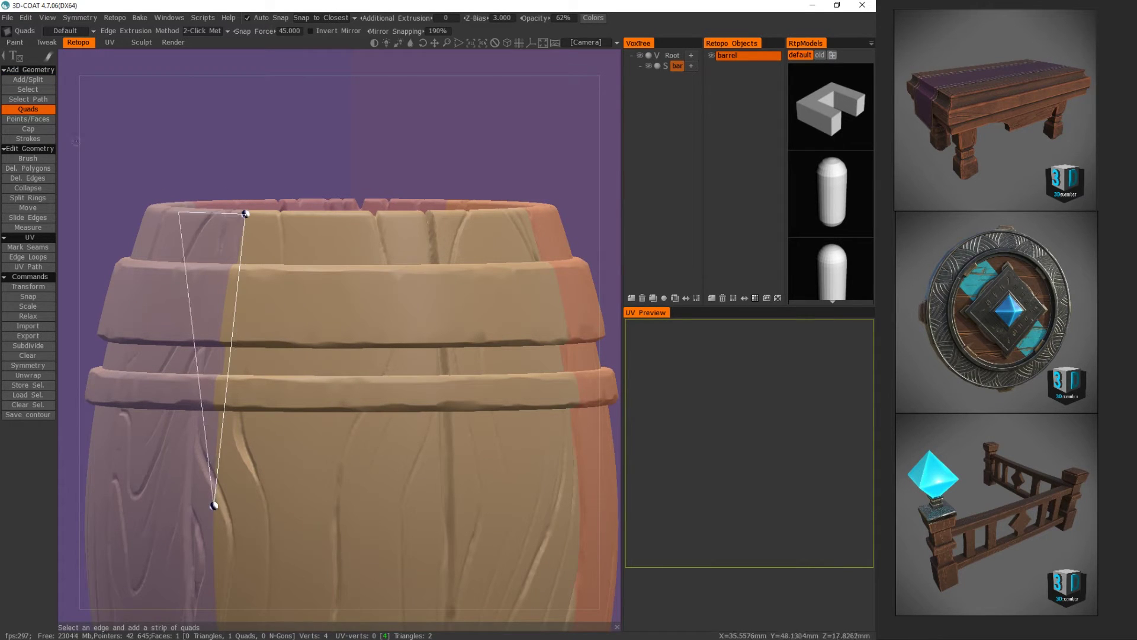
key(ctrl+z)
key(Escape)
click(294, 251)
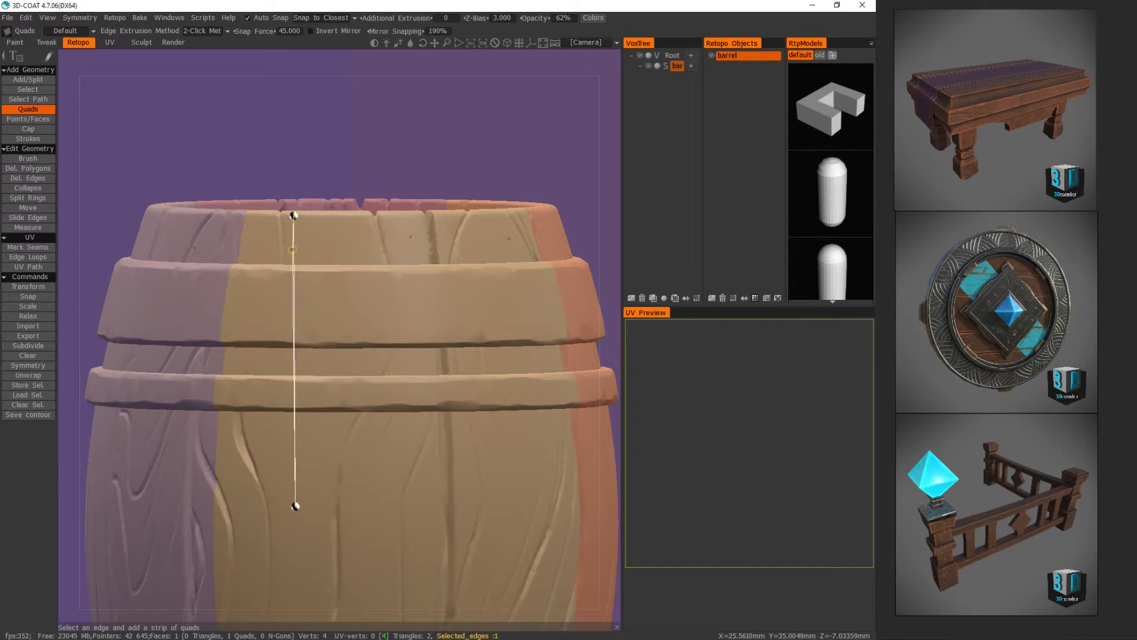
click(345, 215)
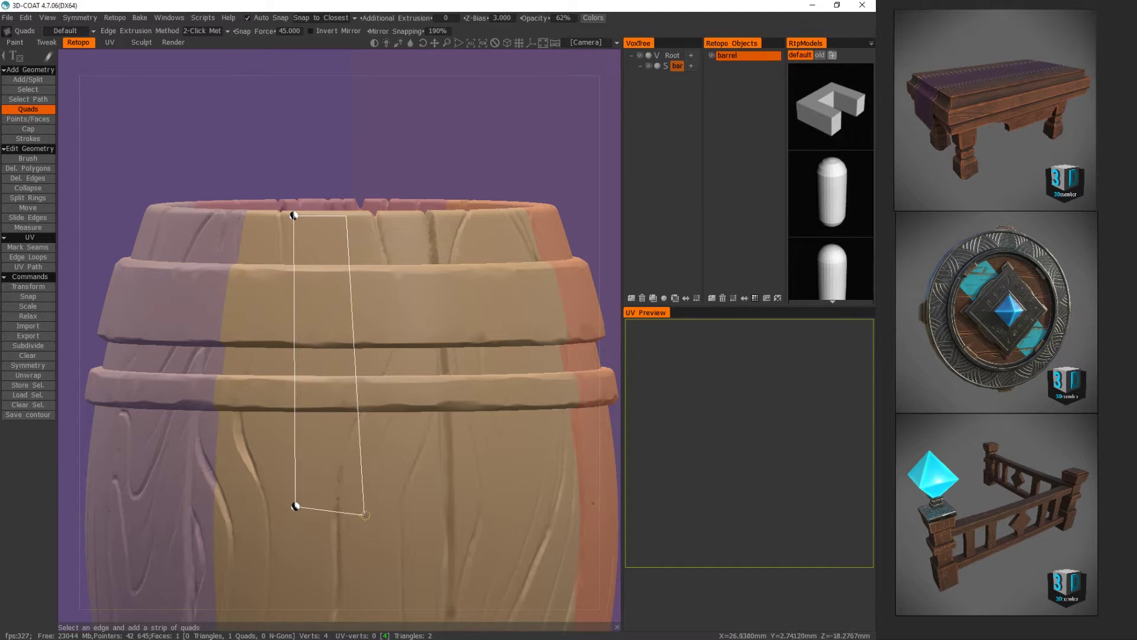
click(371, 507)
- Continue the strip around the upper barrel with three more quads, reaching the other symmetry plane
alt+drag(428, 436, 370, 450)
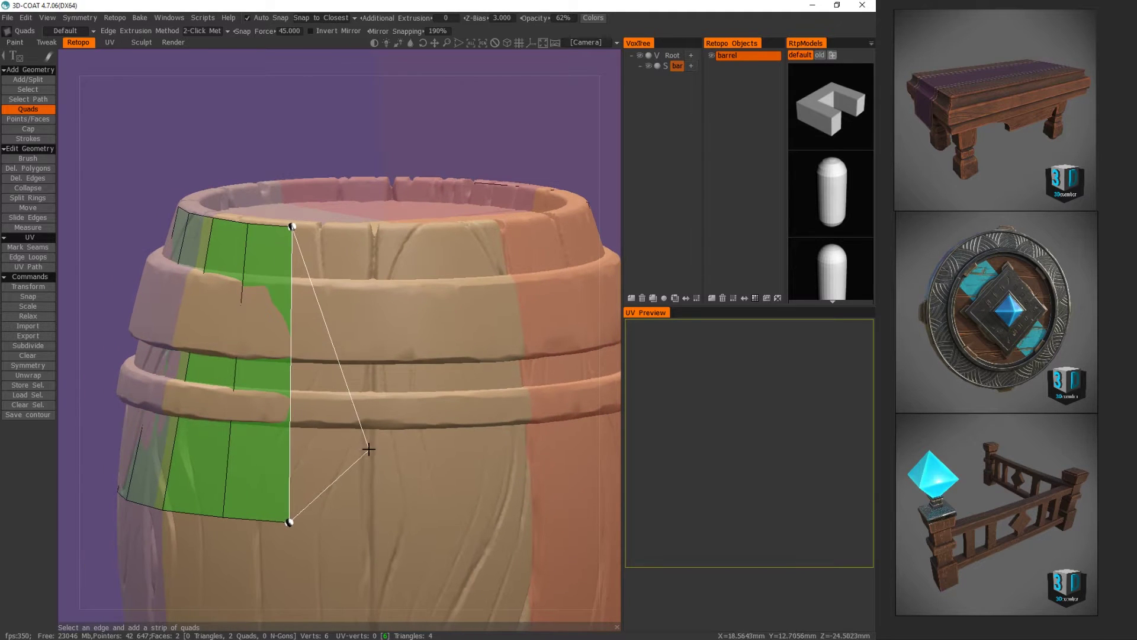
click(339, 229)
click(359, 524)
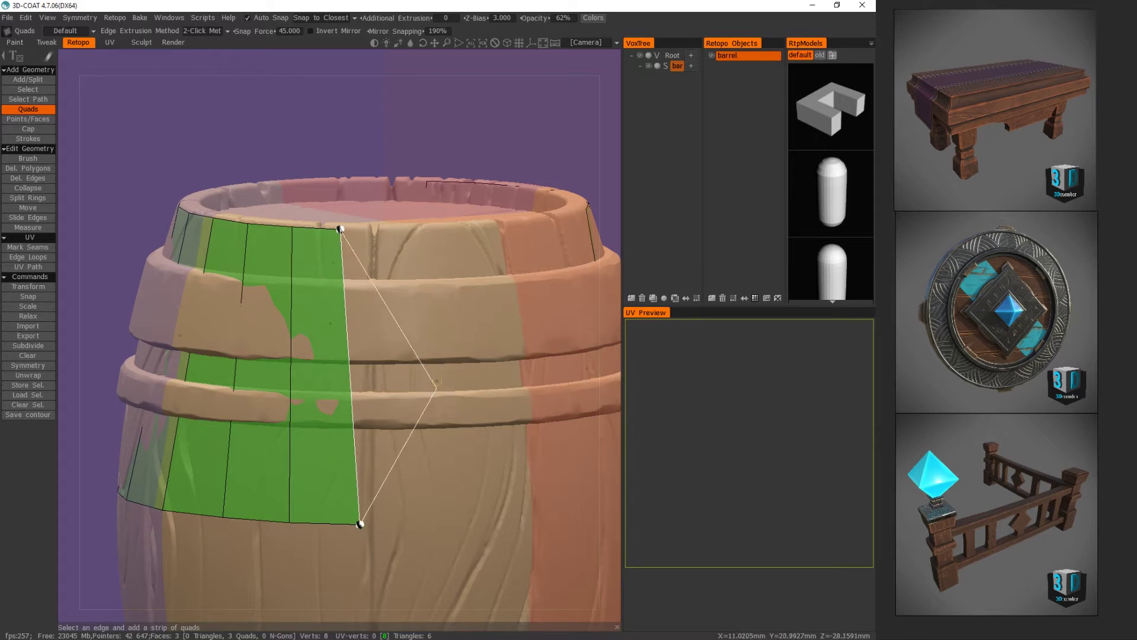
click(443, 527)
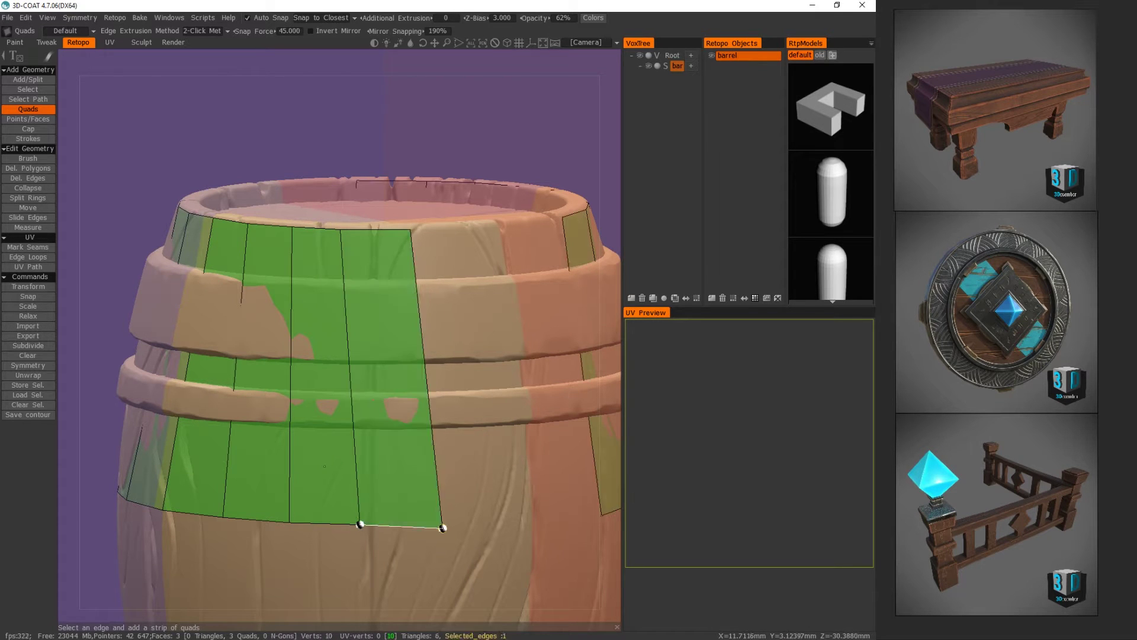
click(499, 225)
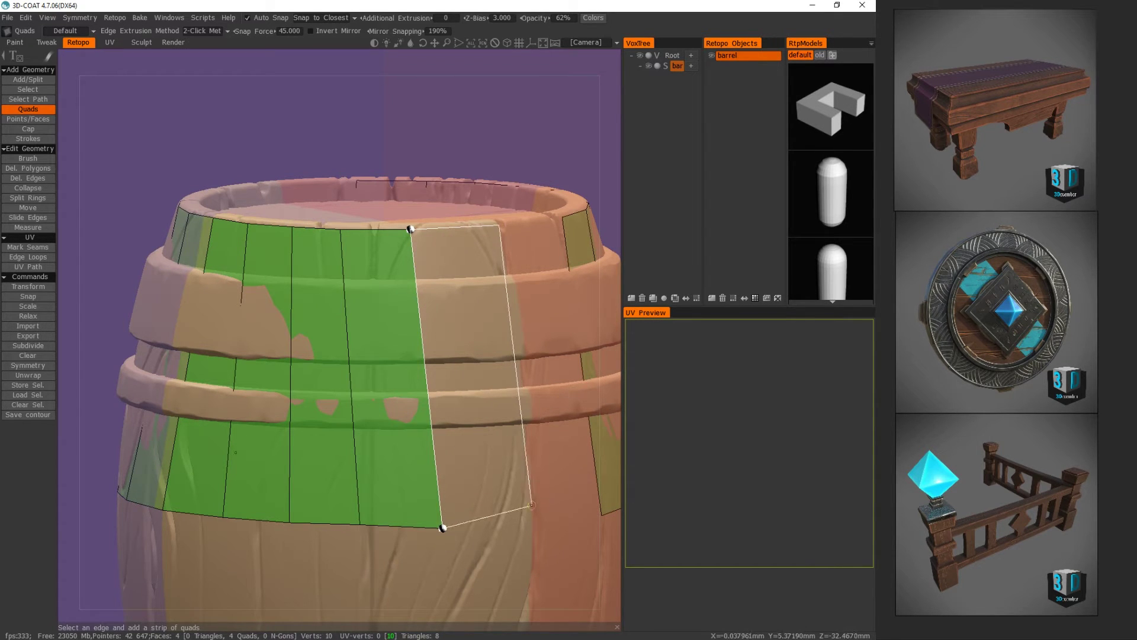
click(531, 528)
- Inspect the strip of quads around the barrel's upper half from several sides
middle_drag(462, 508, 469, 461)
alt+drag(469, 461, 468, 493)
alt+middle_drag(470, 400, 486, 339)
alt+right_drag(486, 340, 266, 343)
alt+drag(414, 338, 449, 337)
alt+drag(360, 340, 394, 341)
alt+right_drag(287, 345, 403, 345)
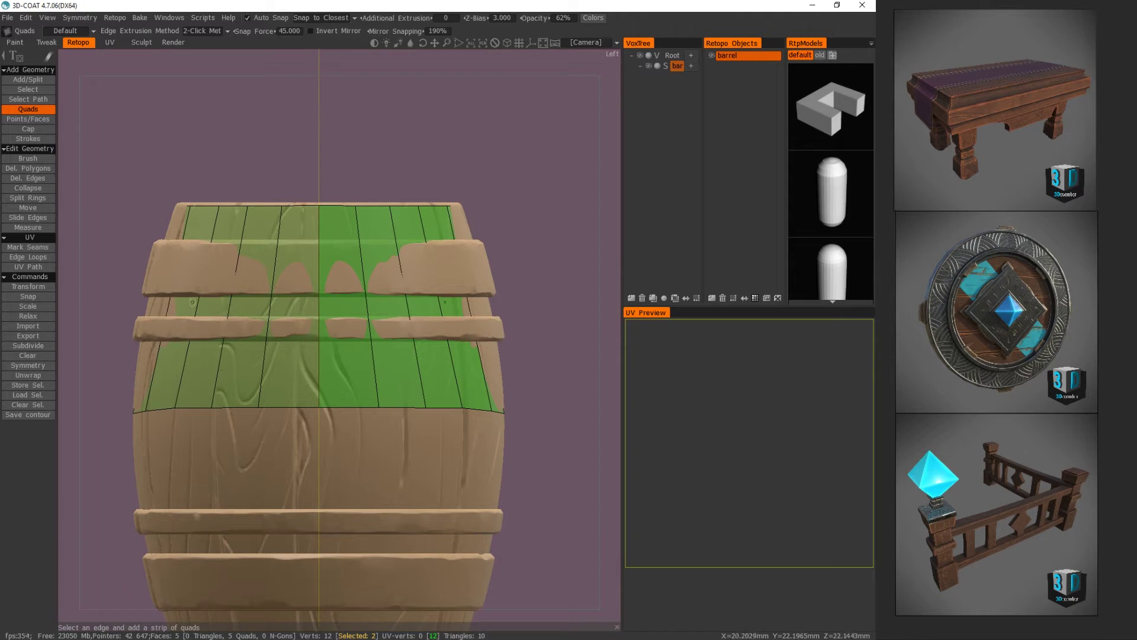
- Use the Move tool to adjust the vertices along the upper strip's lower edge at the barrel's middle
click(38, 208)
alt+drag(225, 314, 298, 313)
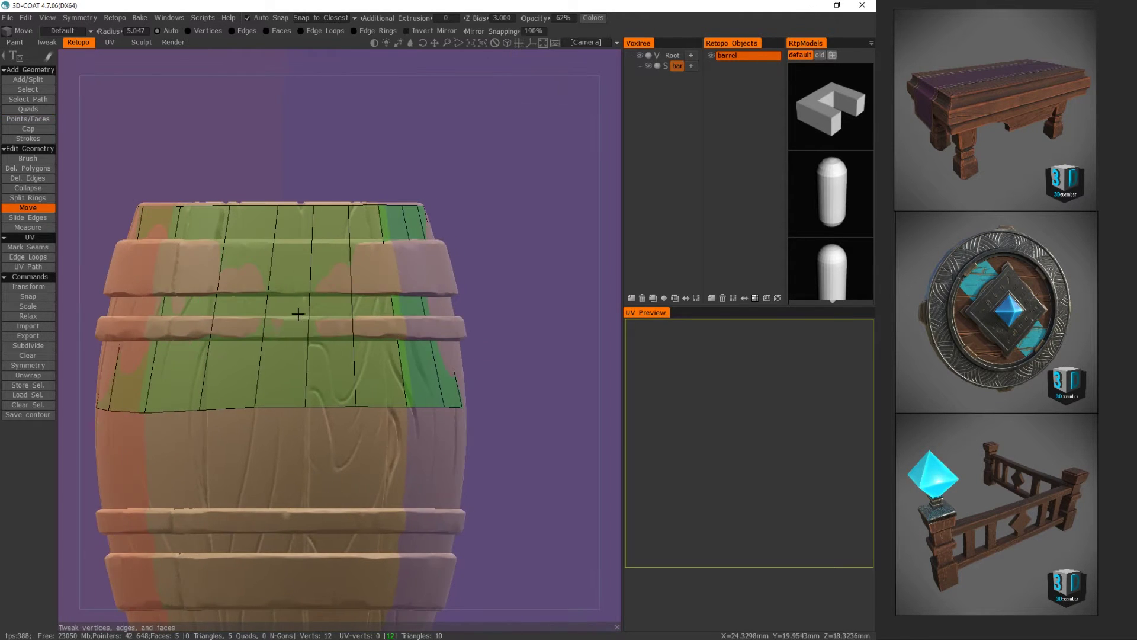
alt+right_drag(250, 359, 317, 358)
alt+drag(318, 358, 337, 345)
alt+middle_drag(338, 345, 411, 311)
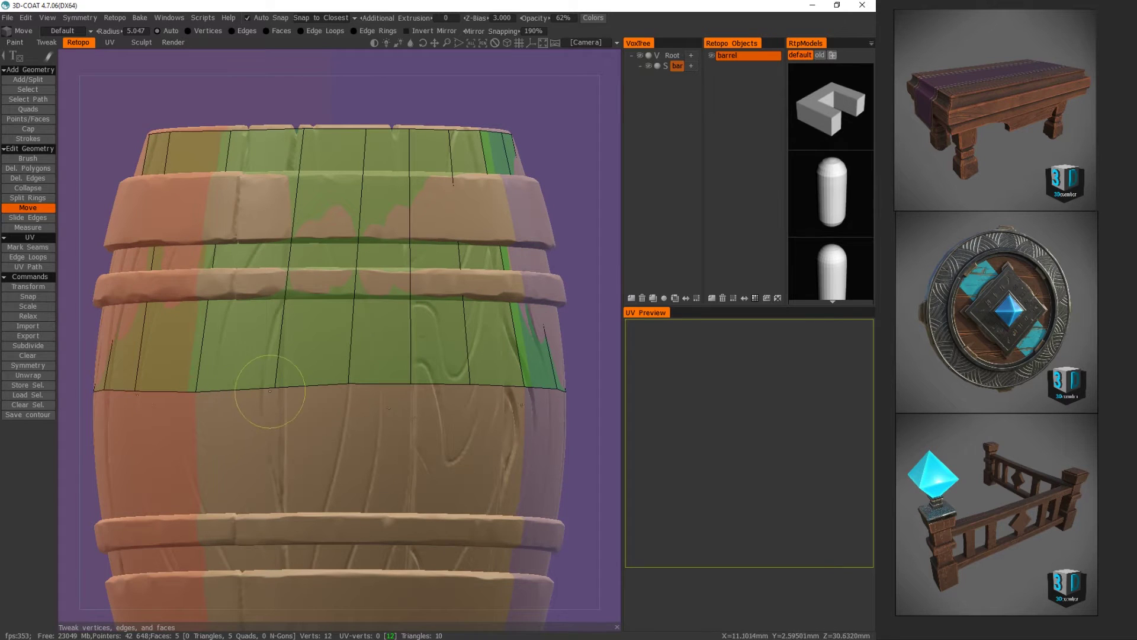
mouse_move(421, 394)
middle_down()
mouse_move(261, 399)
mouse_move(300, 349)
mouse_move(225, 389)
middle_up()
middle_drag(178, 239, 249, 368)
click(257, 378)
drag(258, 378, 450, 387)
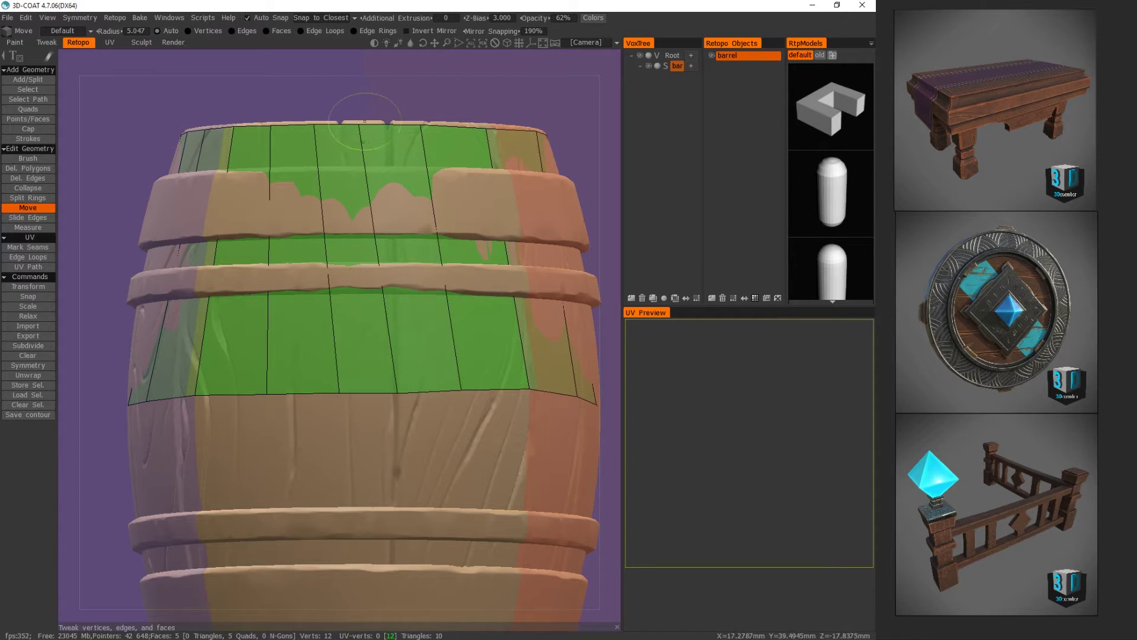
- Shift three vertices along the top rim sideways to even out the spacing of the strip's vertical edges
drag(421, 123, 445, 125)
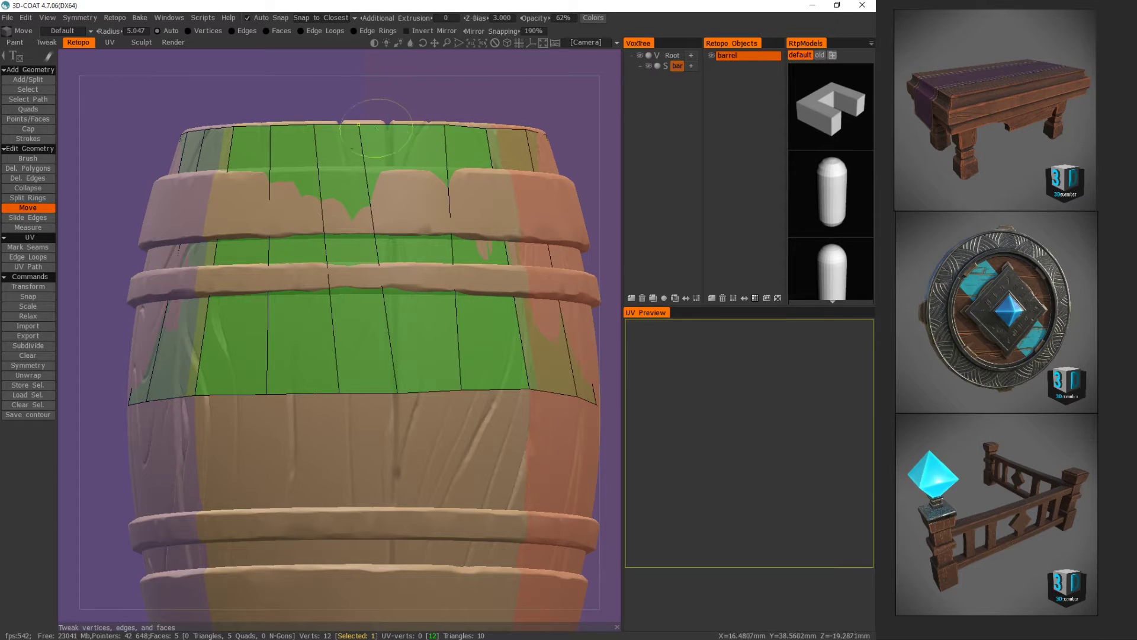
drag(359, 126, 385, 125)
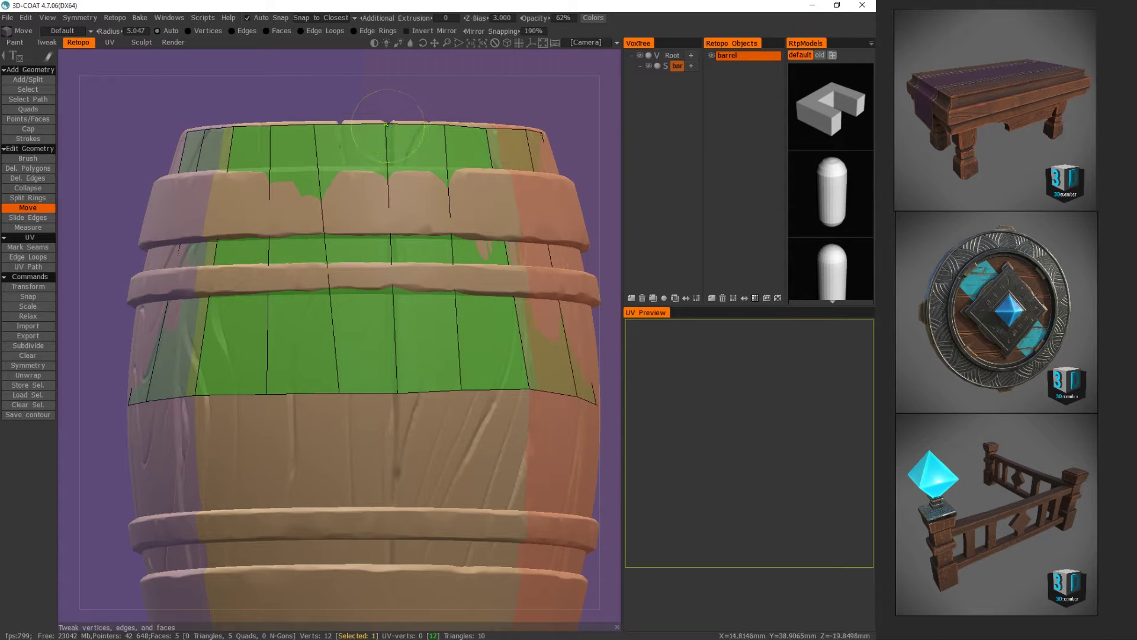
drag(308, 128, 328, 129)
alt+drag(268, 183, 427, 188)
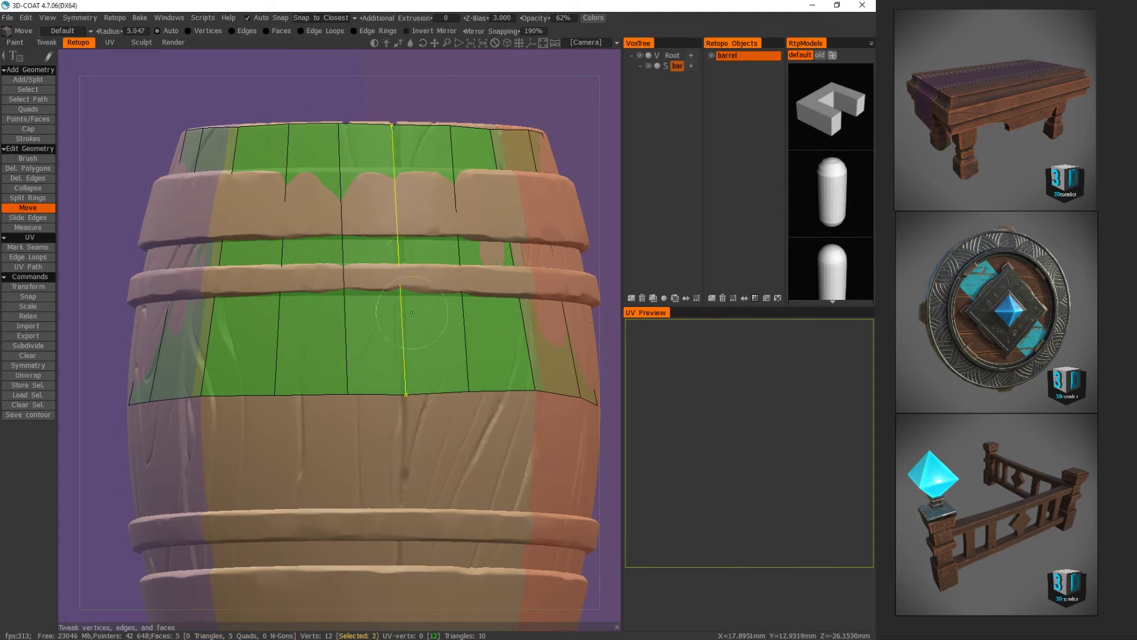
- Nudge the middle-edge vertices sideways and fine-tune one rim vertex so the upper quads have similar widths
drag(406, 394, 404, 393)
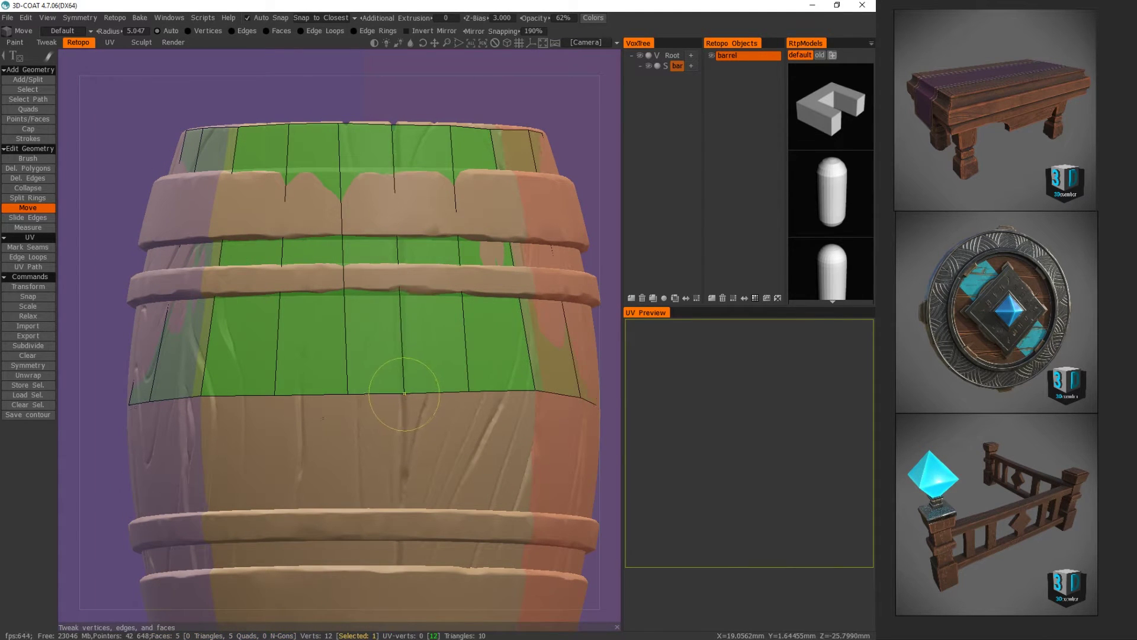
alt+drag(465, 349, 400, 368)
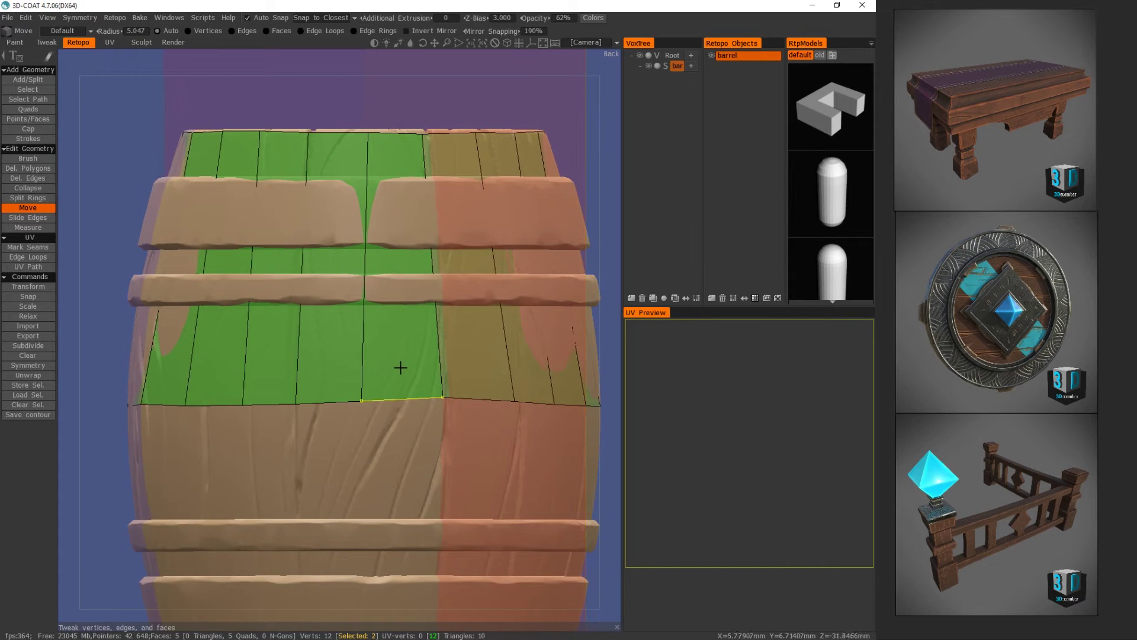
drag(361, 400, 373, 401)
alt+drag(437, 350, 437, 379)
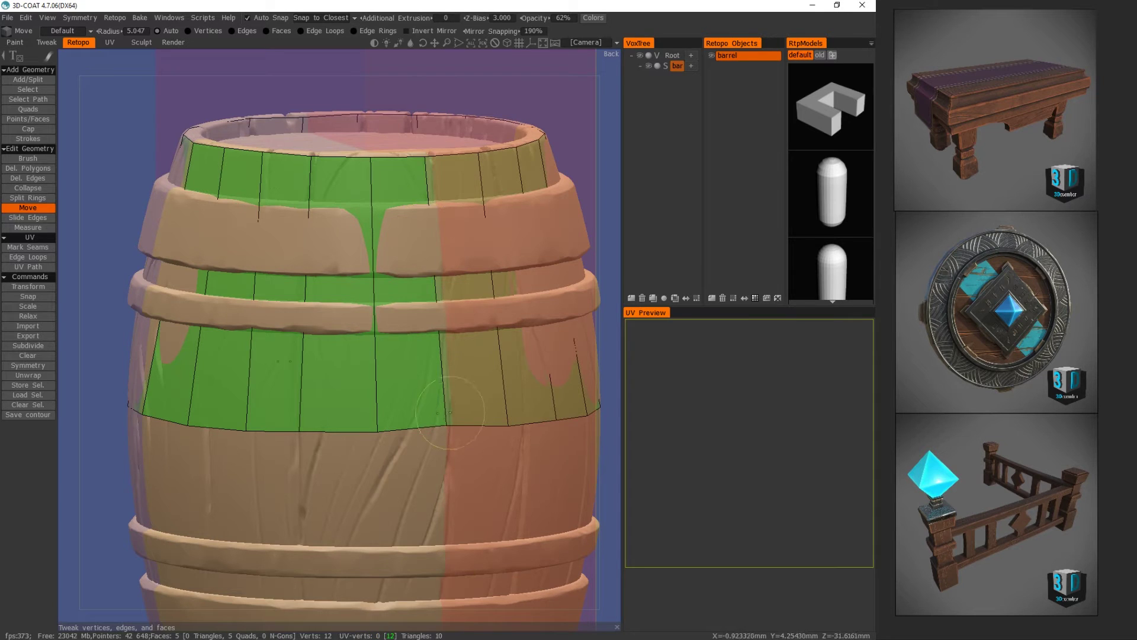
drag(446, 424, 279, 383)
click(489, 373)
drag(358, 384, 347, 383)
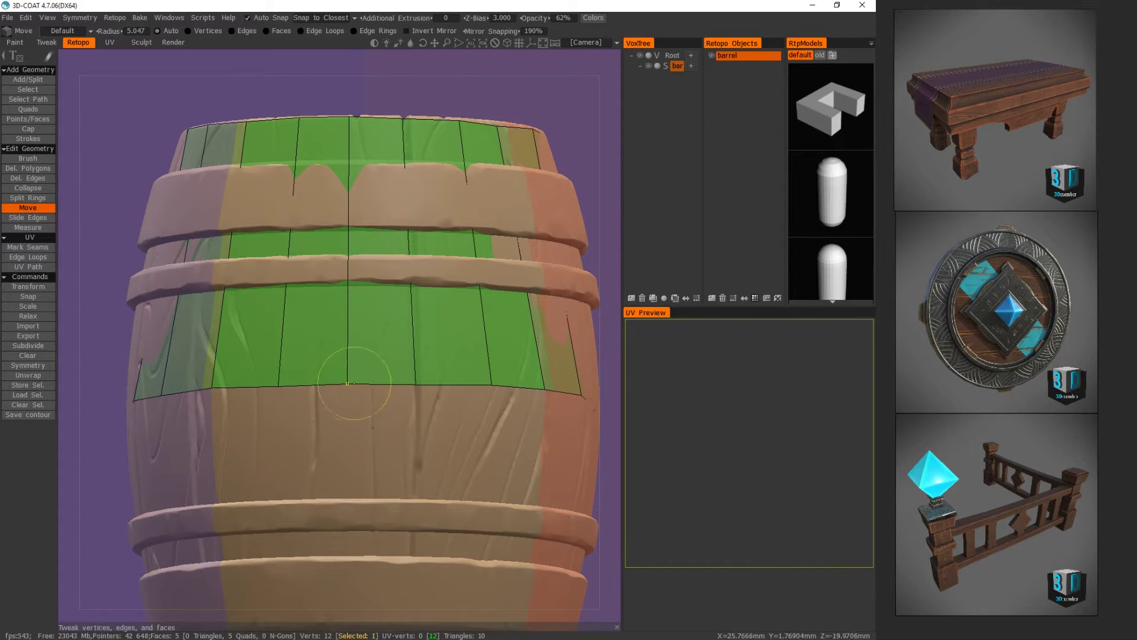
alt+drag(339, 243, 353, 284)
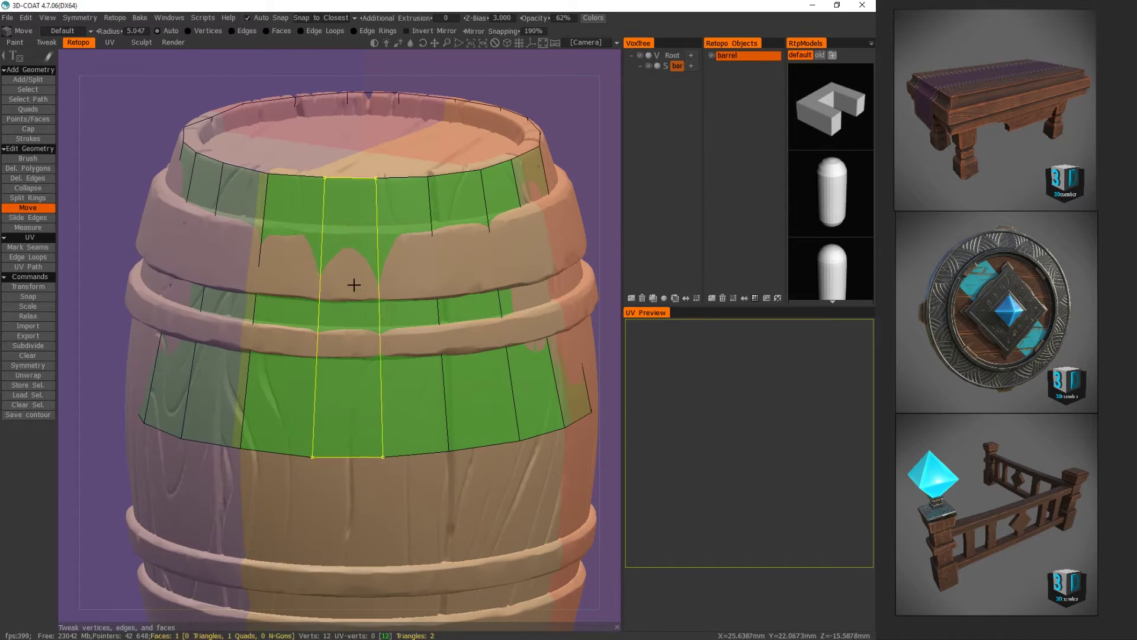
drag(328, 181, 324, 181)
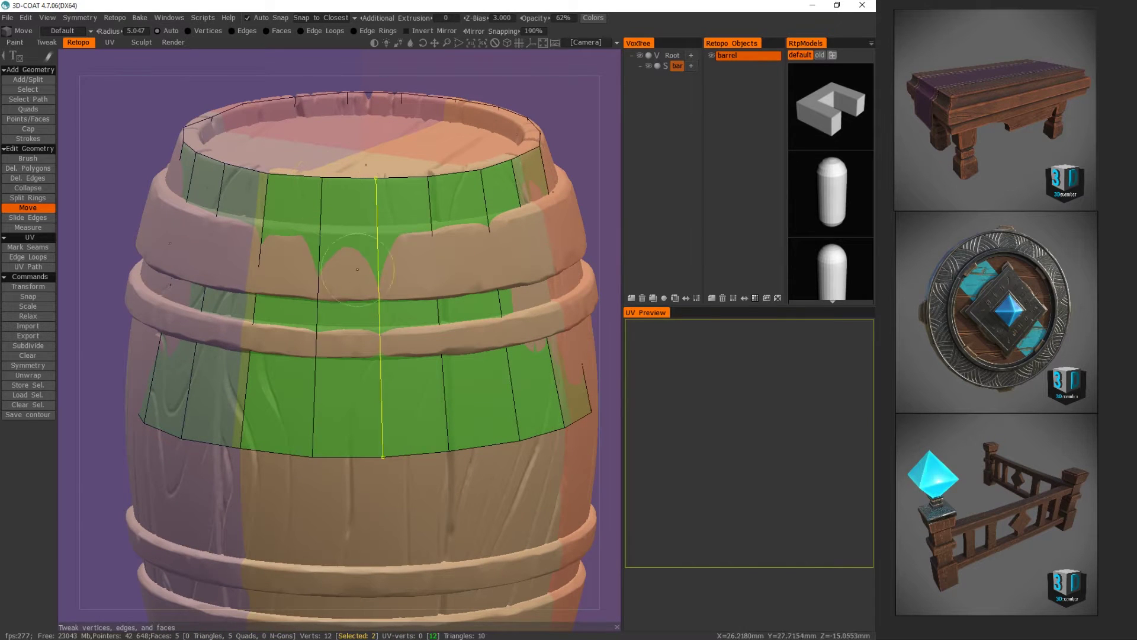
- Use the Quads tool to extend the first lower quad from the middle edge at the symmetry plane down to the bottom rim
alt+drag(379, 349, 393, 296)
alt+middle_drag(392, 327, 386, 246)
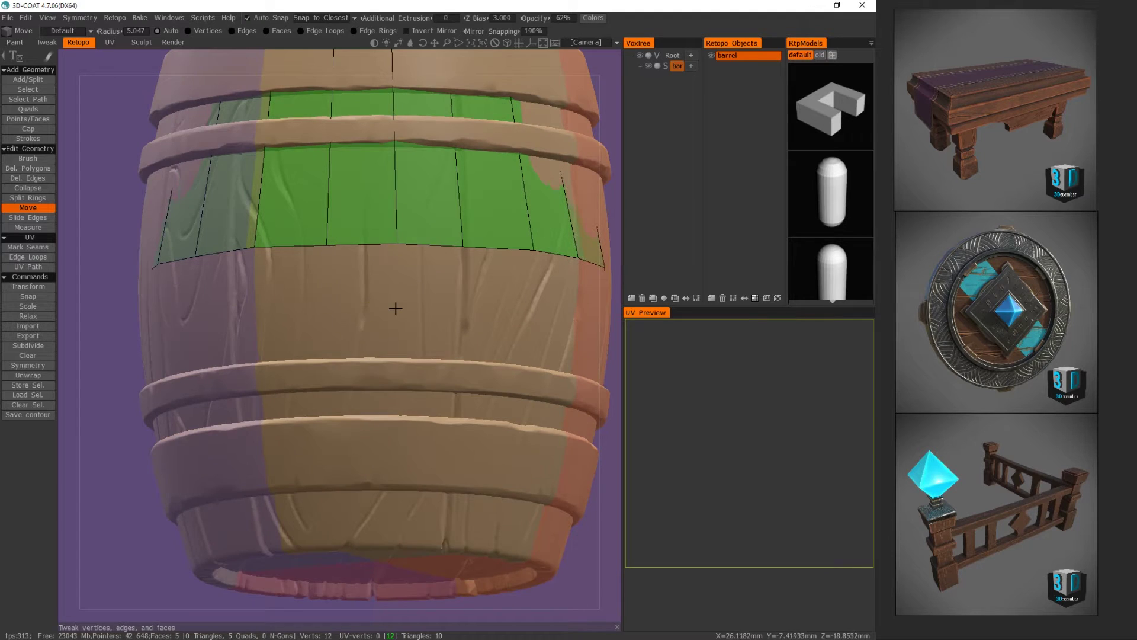
alt+drag(396, 307, 394, 317)
click(27, 109)
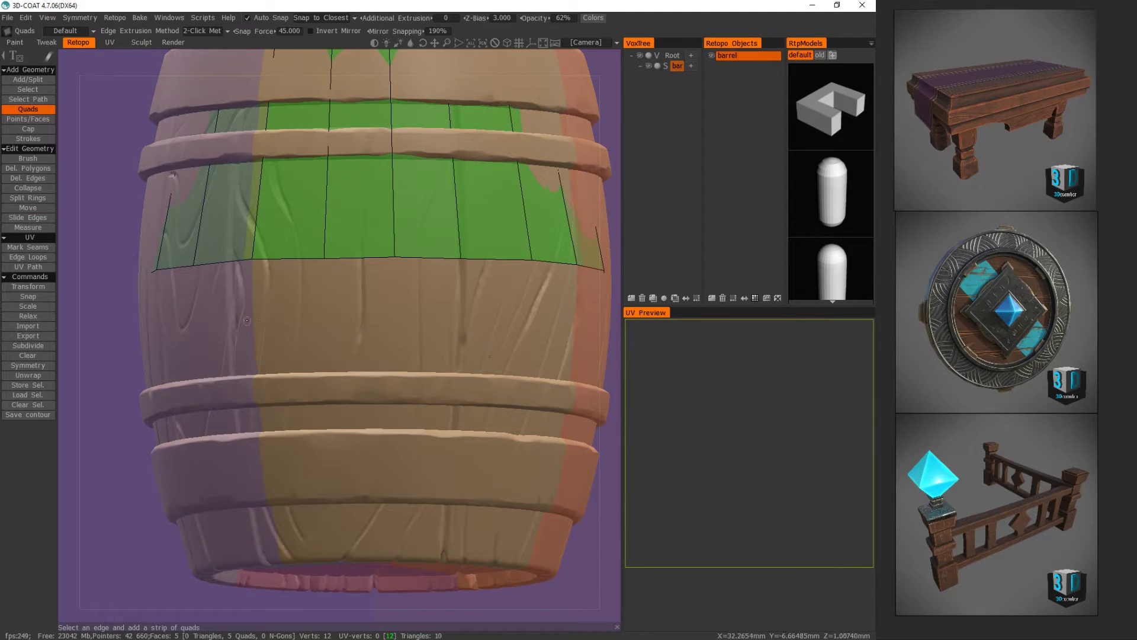
click(269, 260)
alt+drag(289, 515, 292, 490)
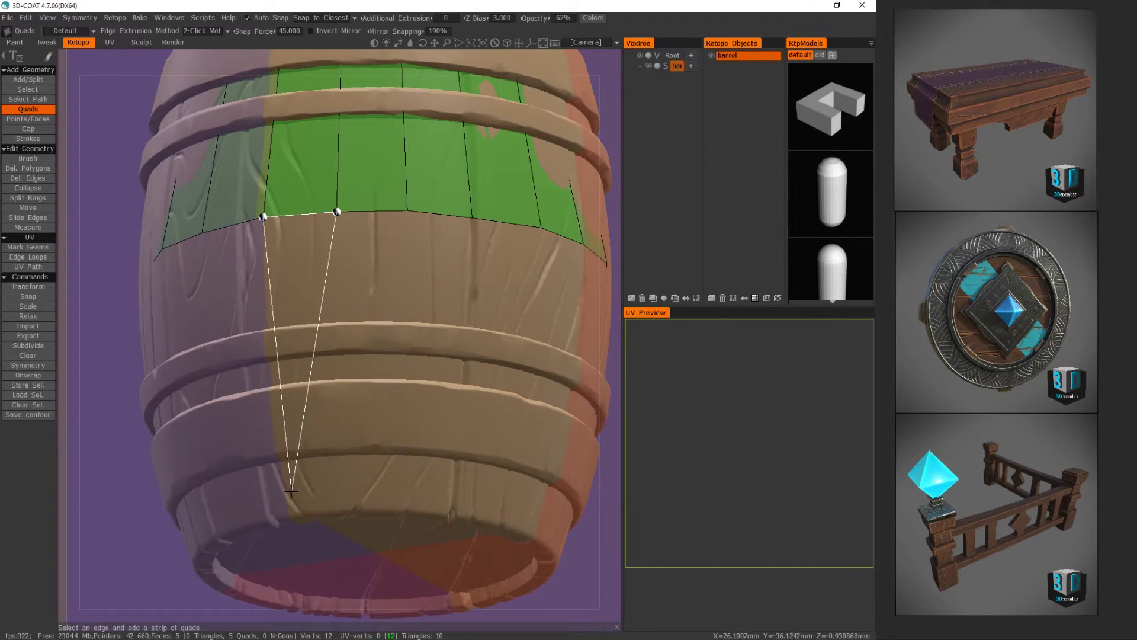
click(288, 516)
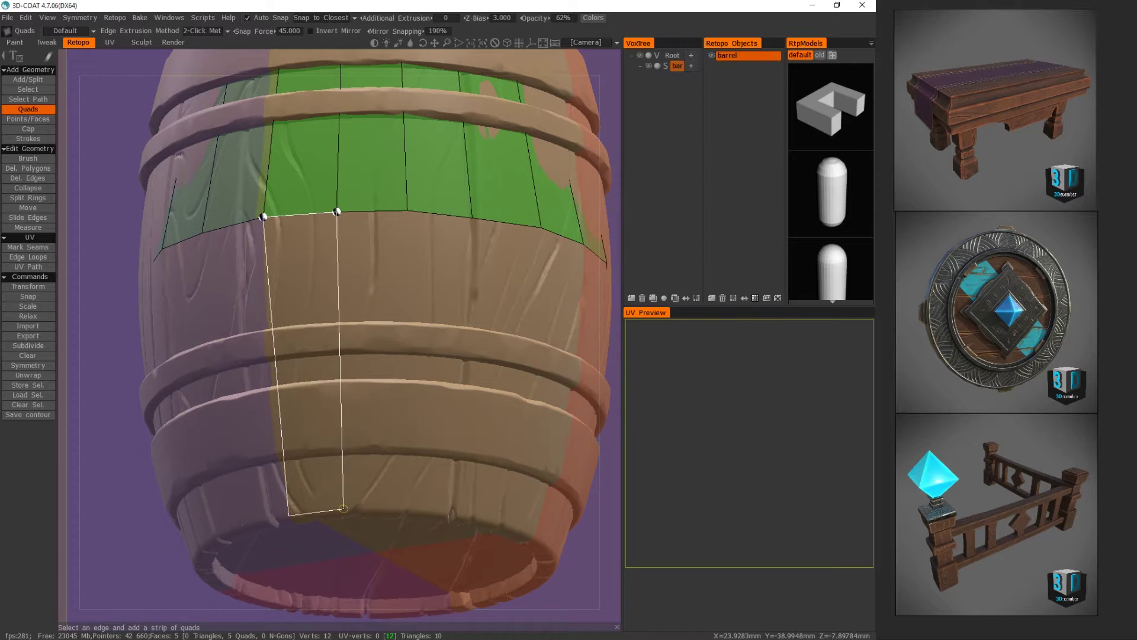
click(343, 508)
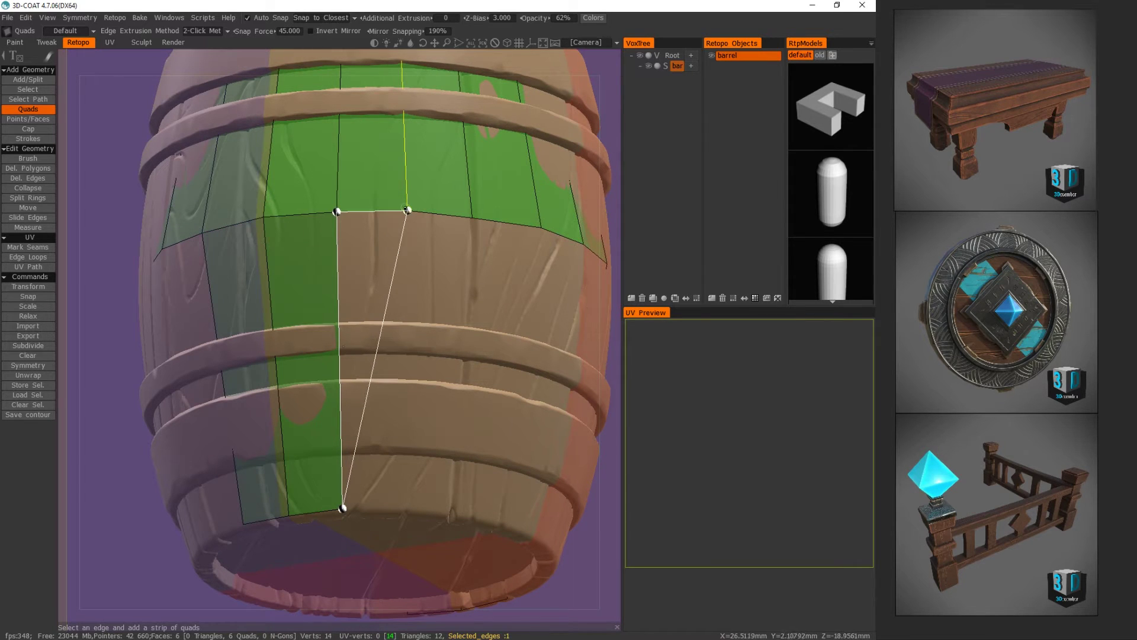
- Add a second lower quad beside the first, reaching from the barrel's middle to the bottom rim
click(342, 508)
click(392, 507)
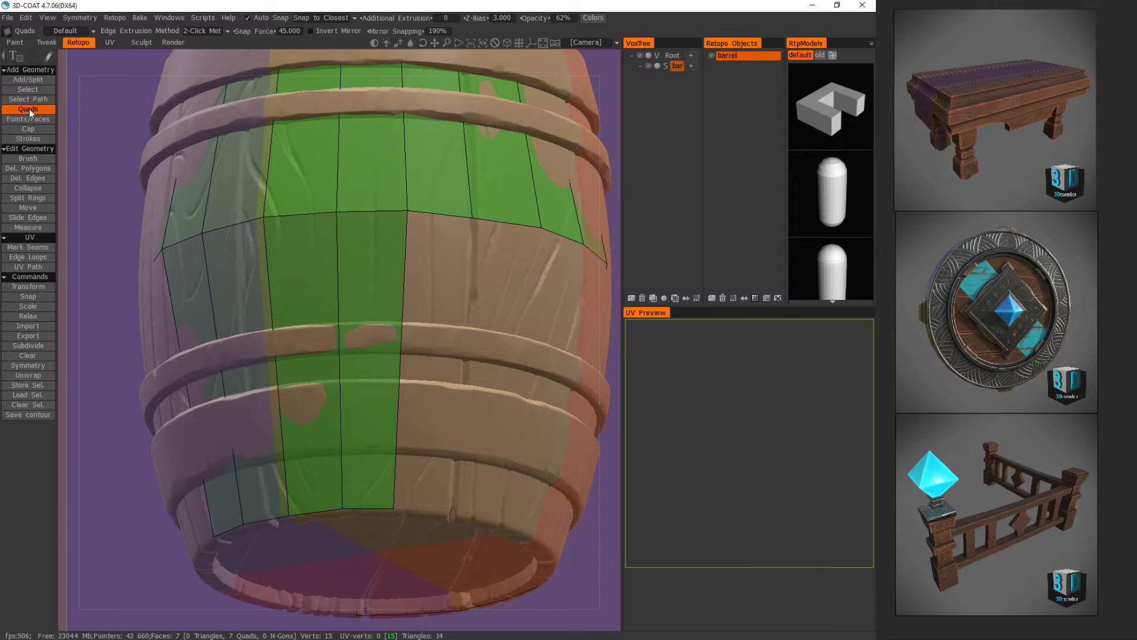
key(End)
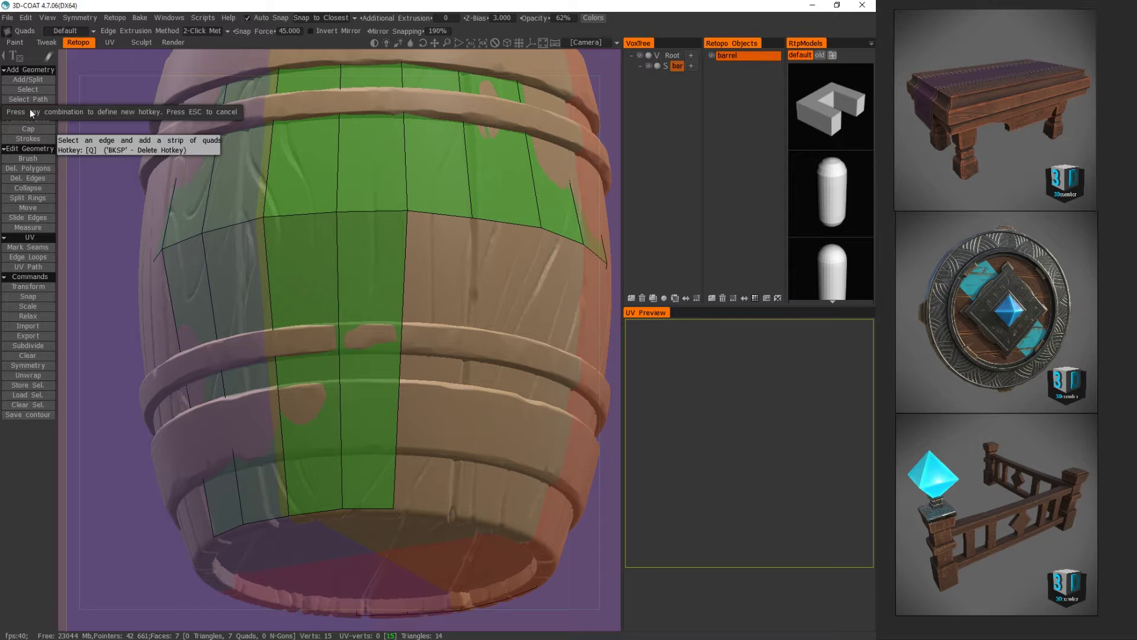
key(Escape)
- Try to place the third lower quad down to the bottom rim, undoing each placement
alt+drag(398, 237, 329, 236)
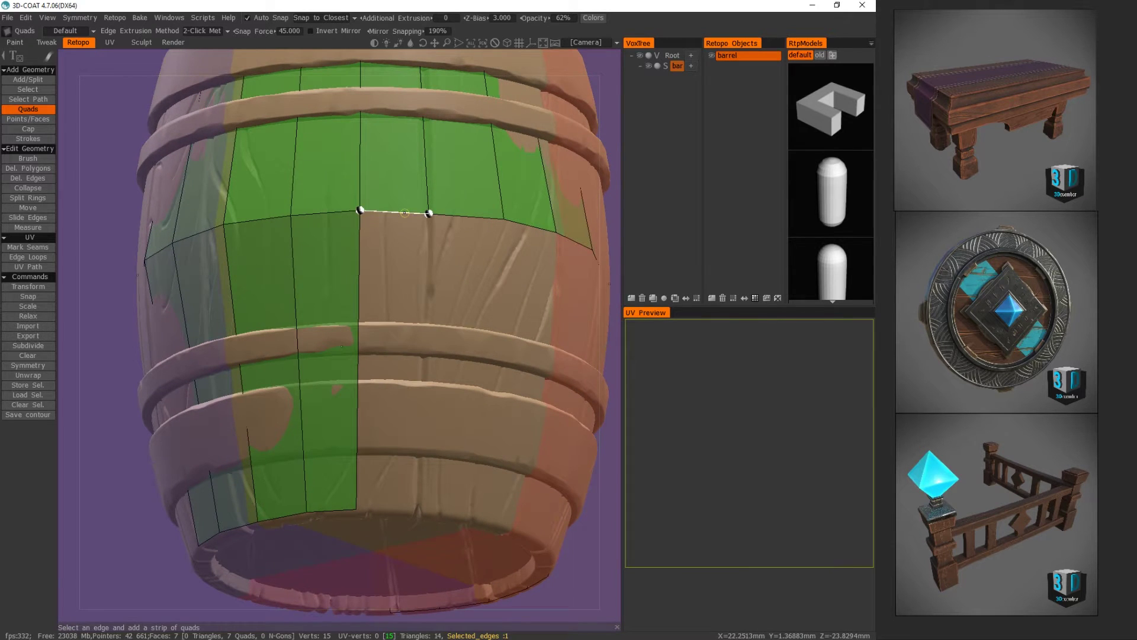
alt+middle_drag(409, 495, 338, 410)
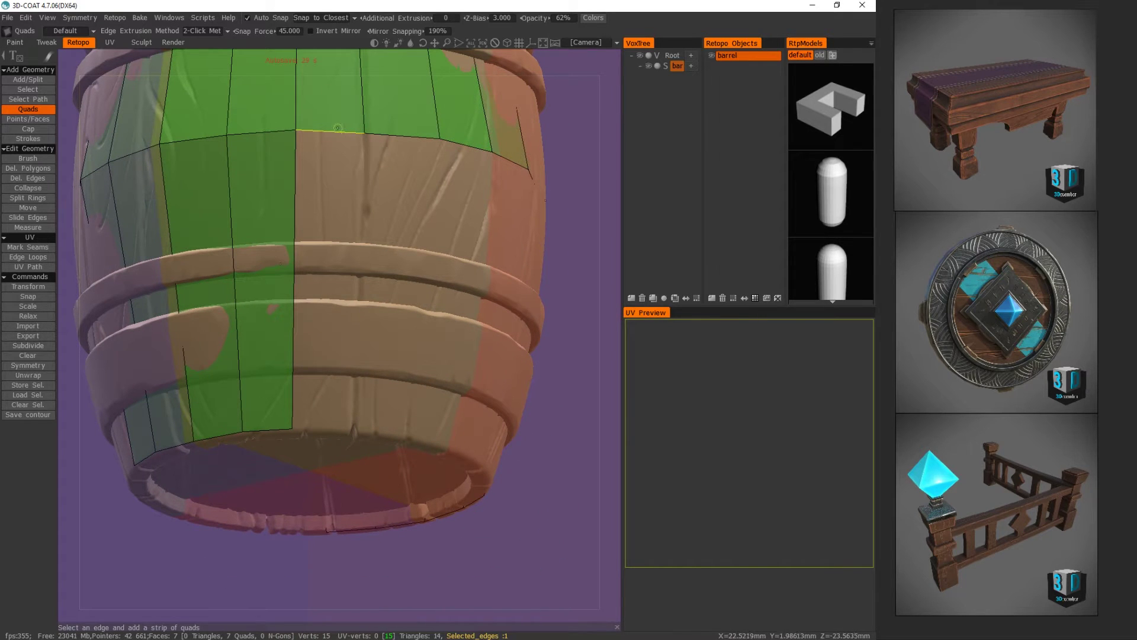
alt+drag(343, 127, 334, 136)
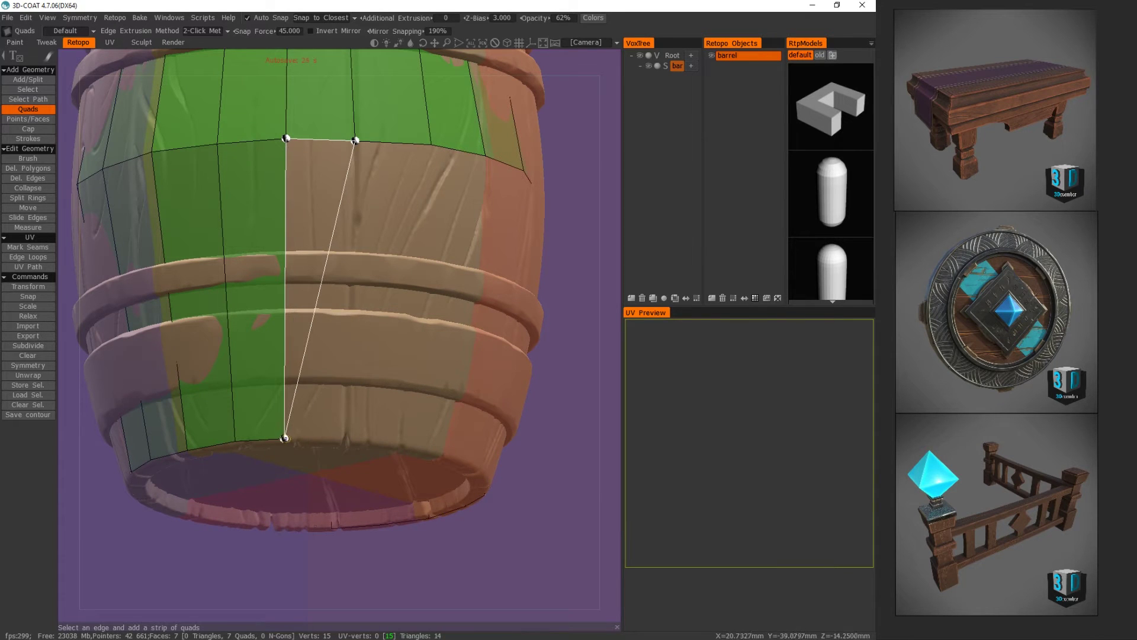
click(342, 439)
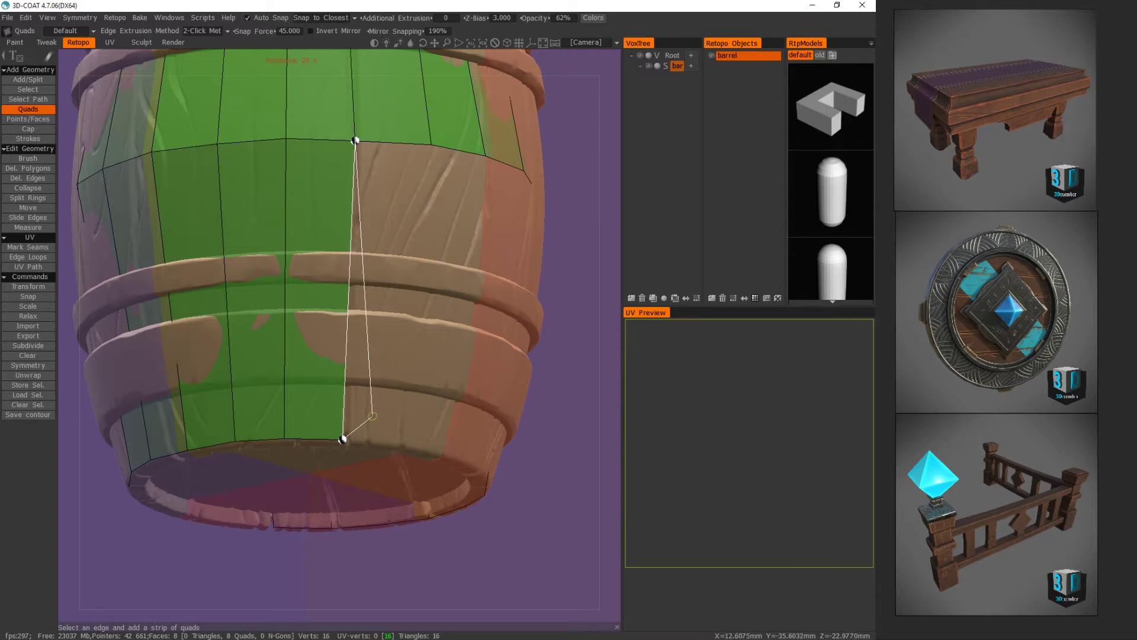
key(ctrl+z)
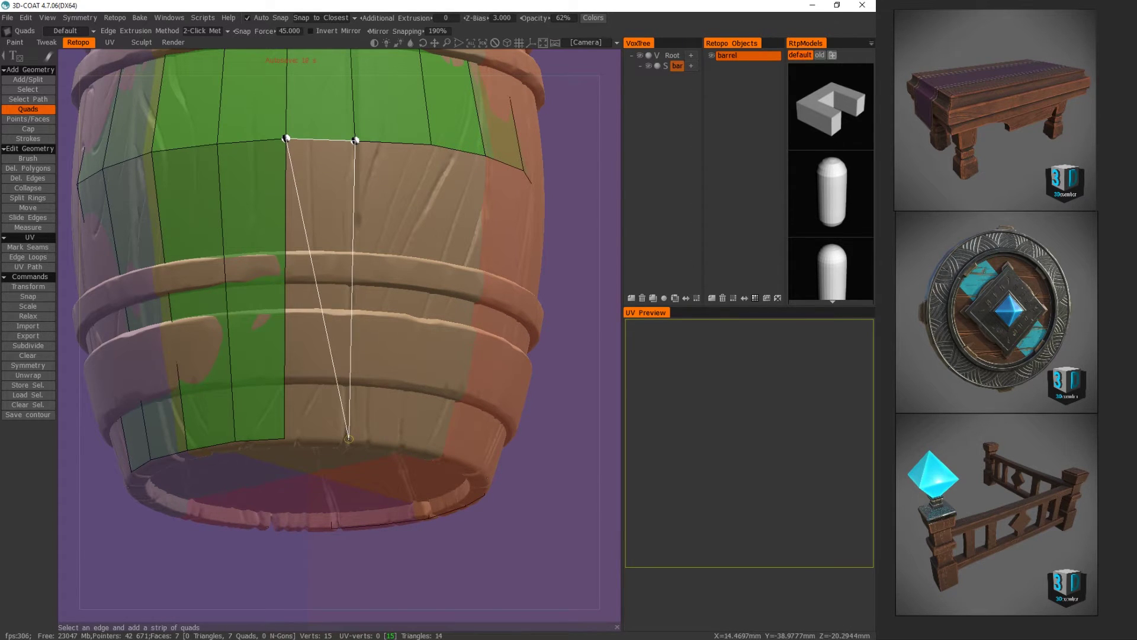
click(284, 438)
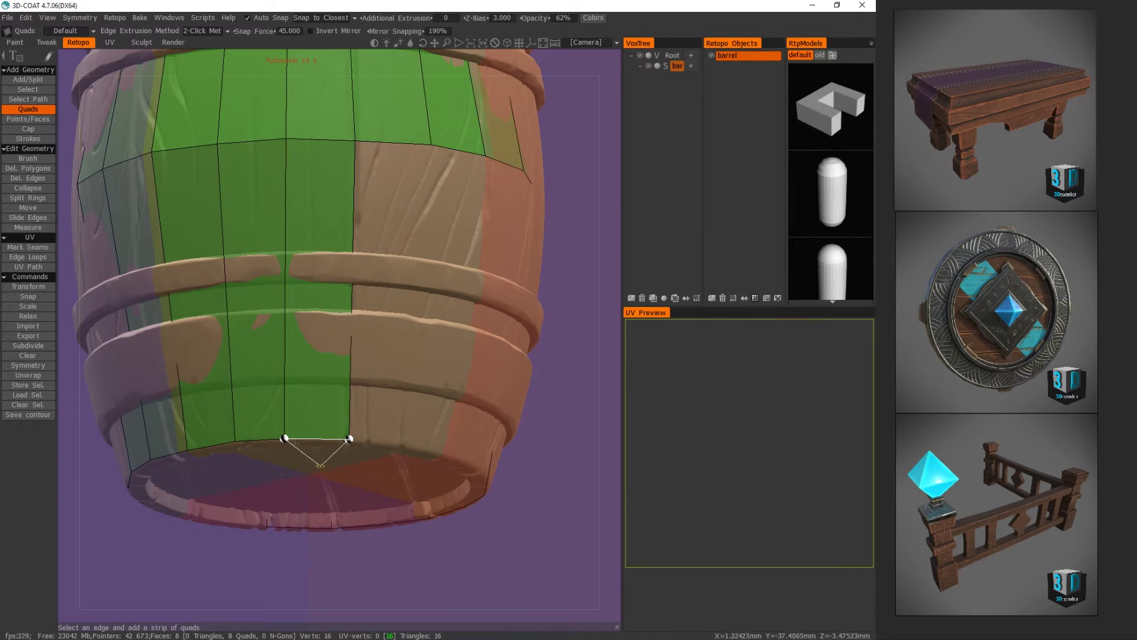
key(ctrl+z)
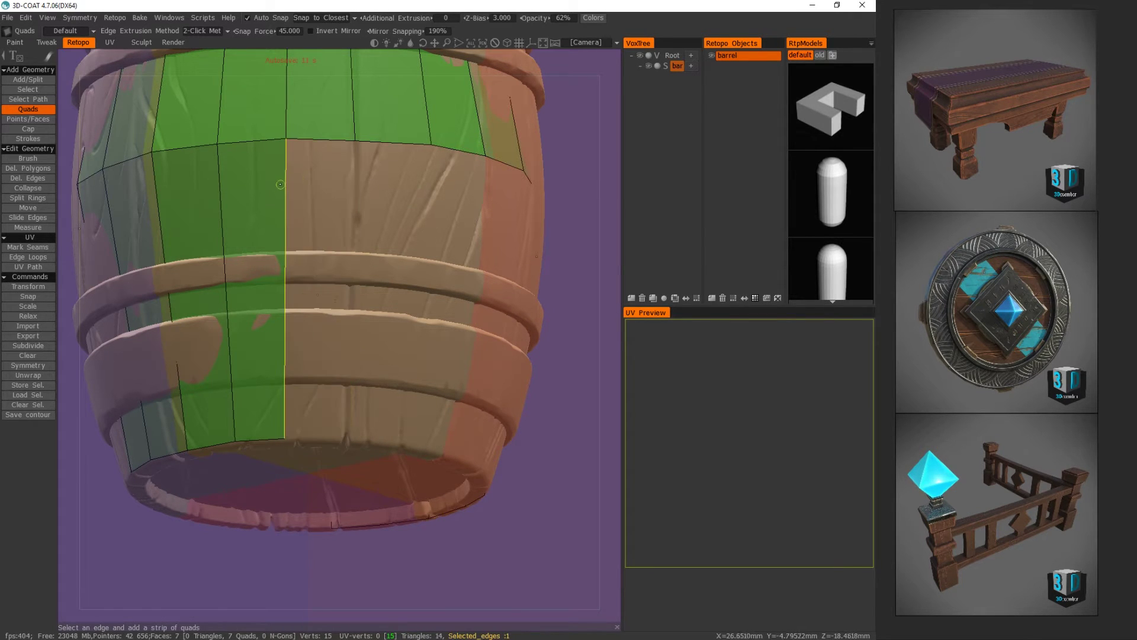
- Build the third lower quad from the strip's middle edge down to the bottom rim
click(356, 141)
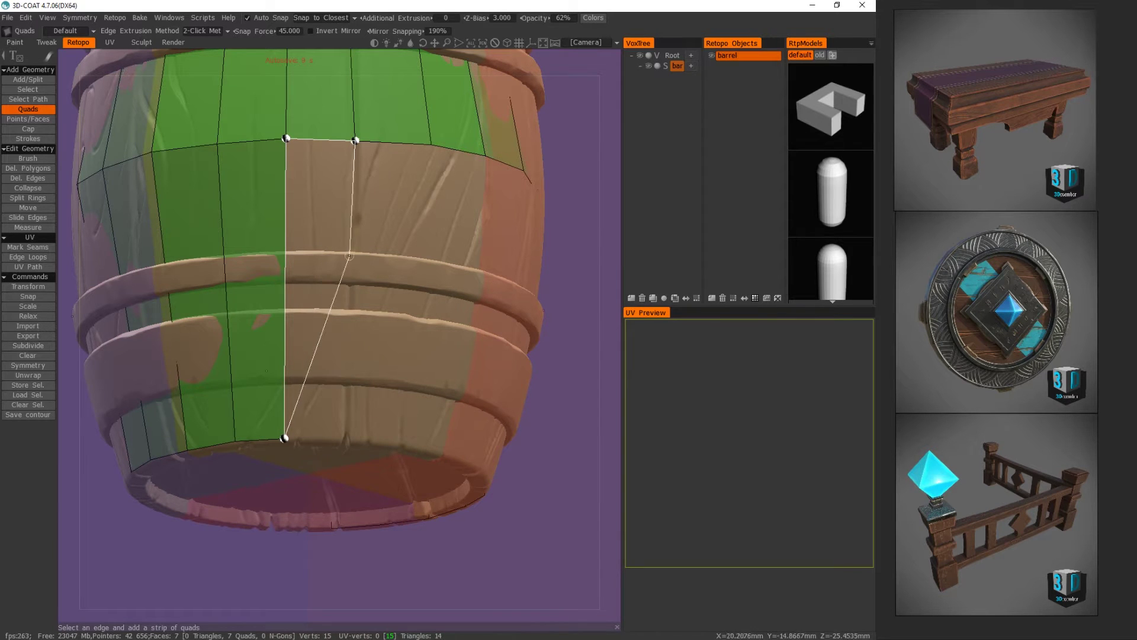
click(347, 441)
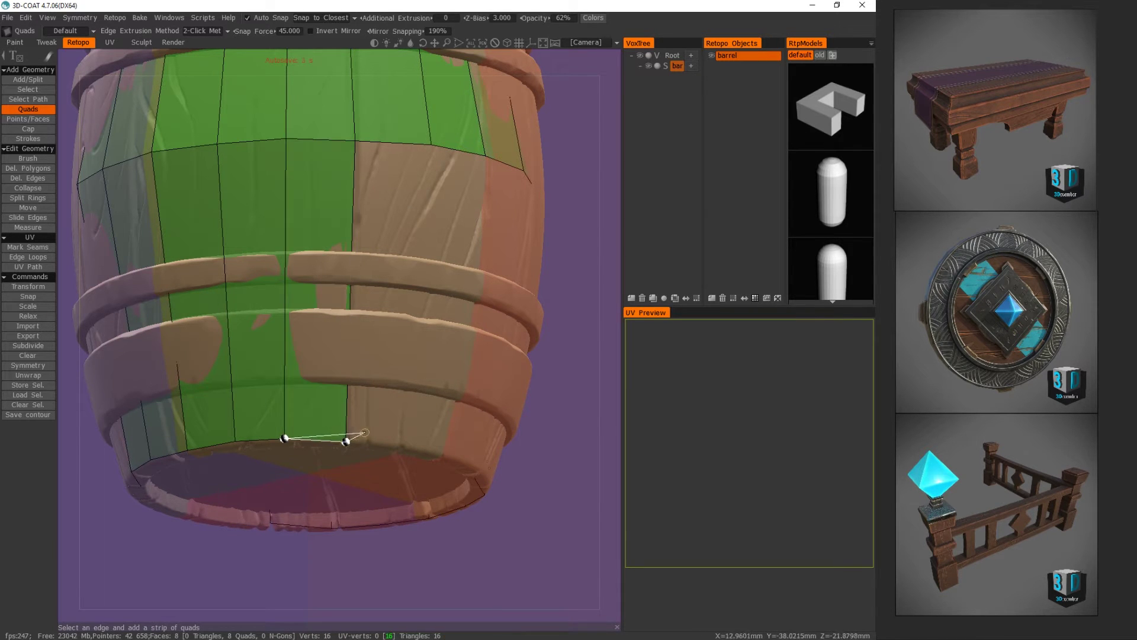
click(315, 442)
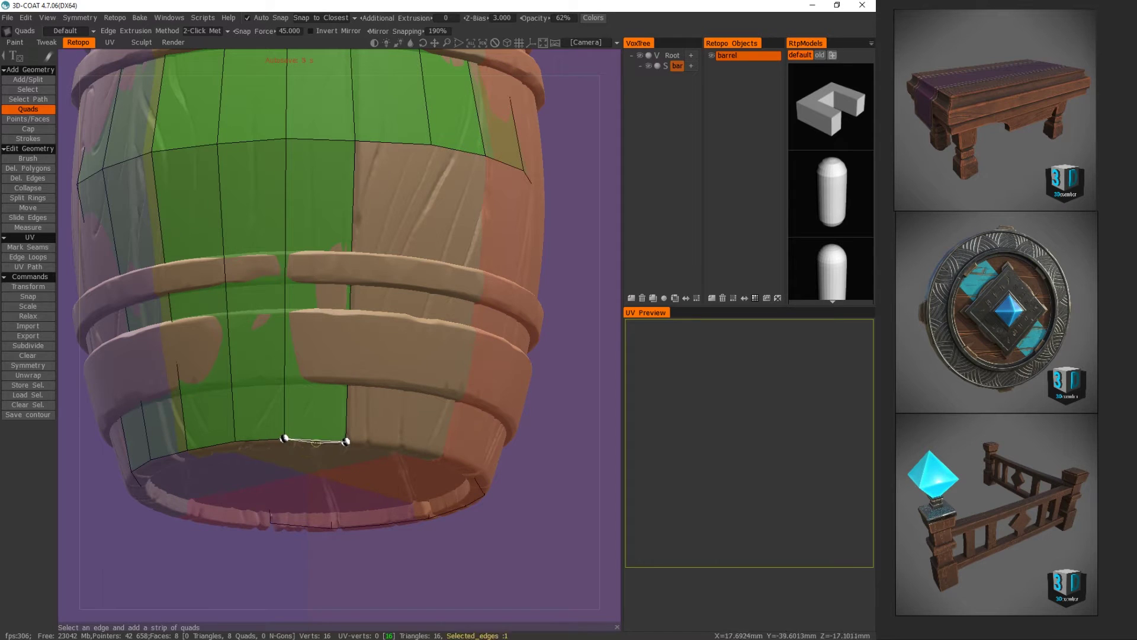
click(348, 415)
- Complete the lower strip with the fourth and fifth quads, ending on the other symmetry plane
alt+drag(398, 364, 346, 363)
click(267, 449)
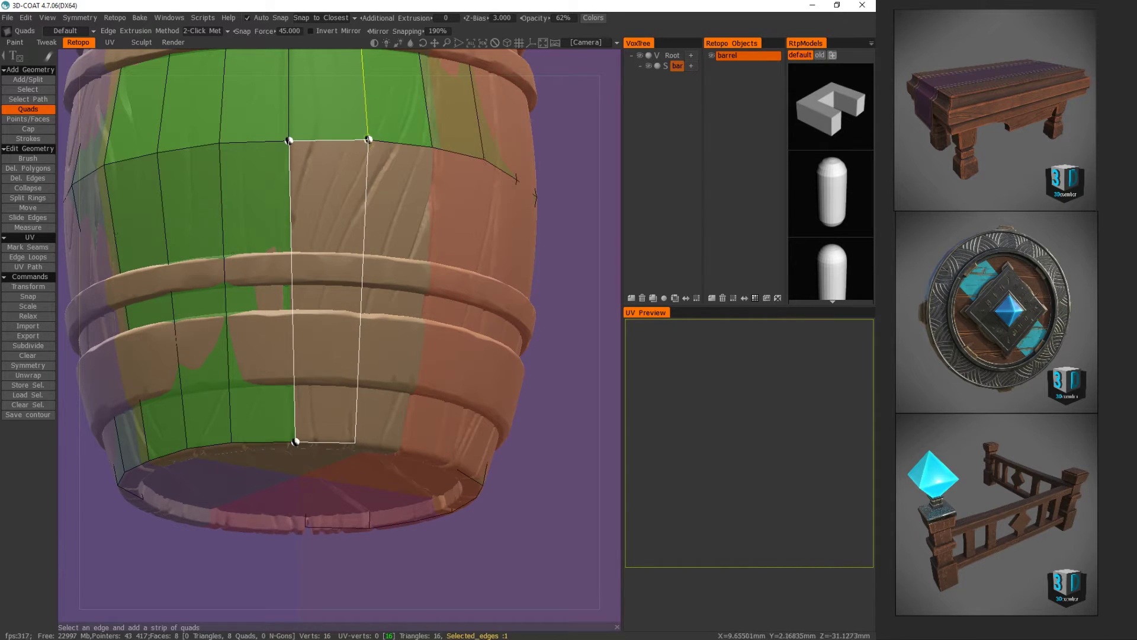
click(370, 141)
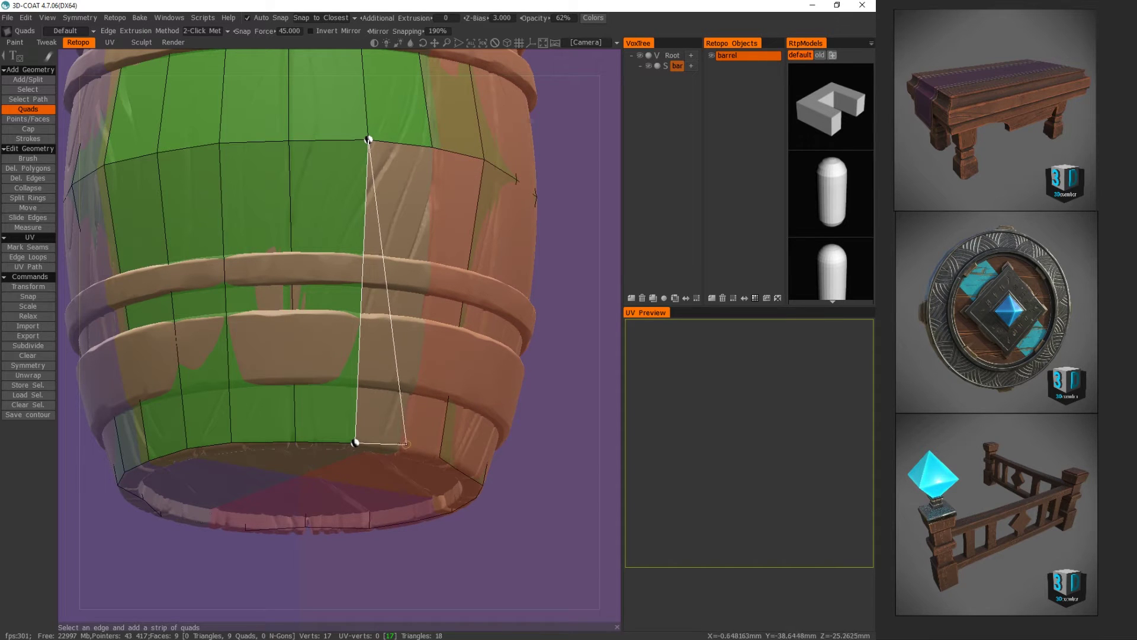
click(402, 450)
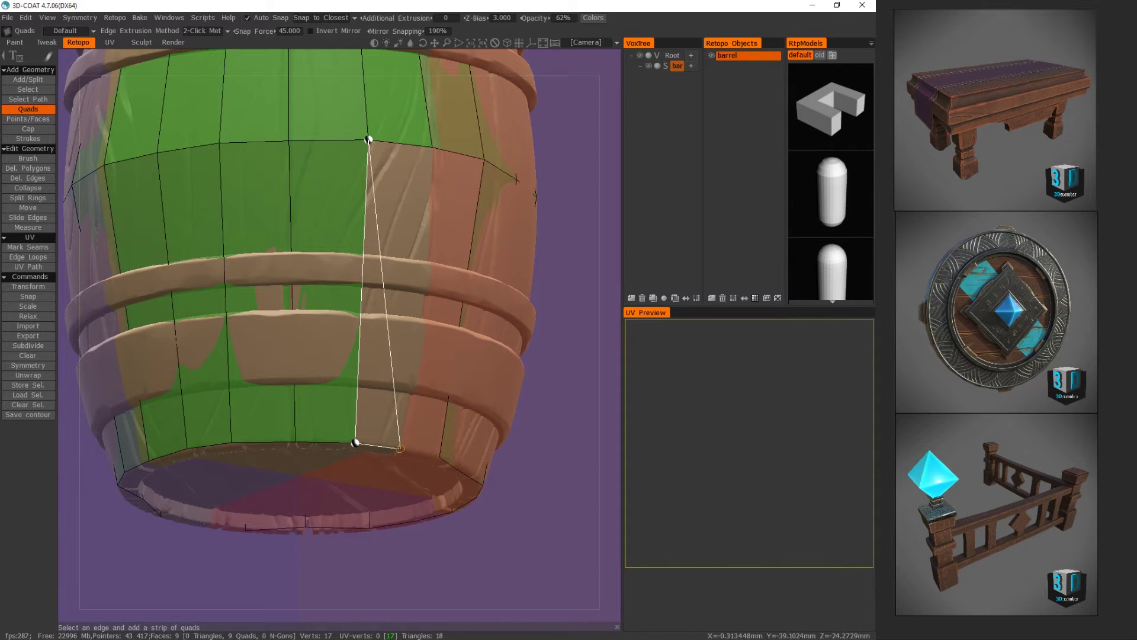
click(433, 148)
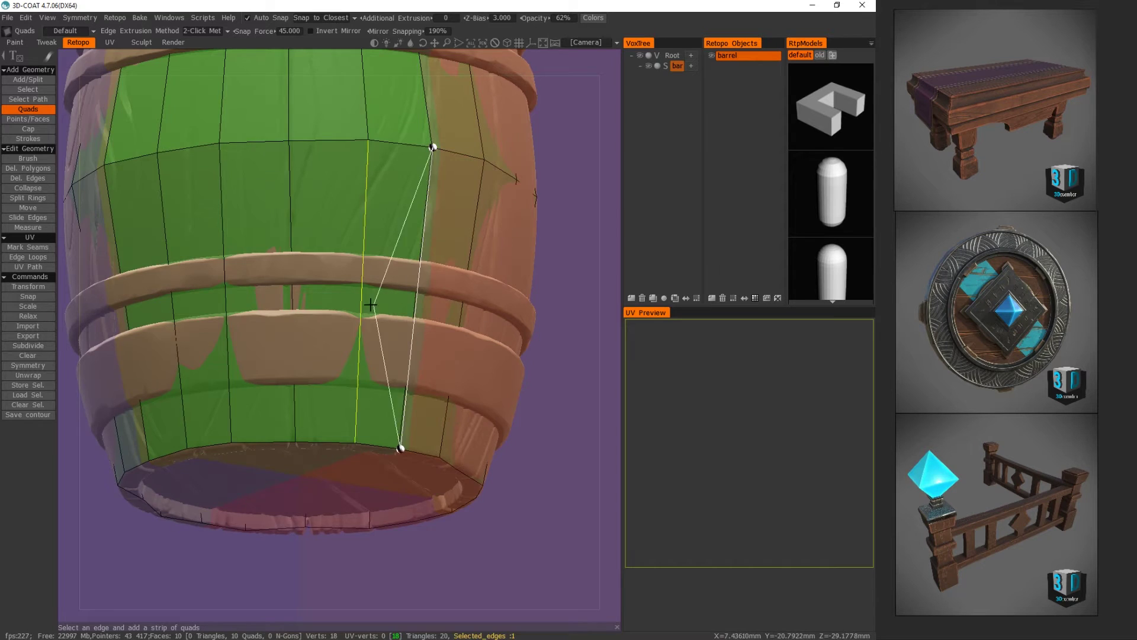
- Even out the spacing of the vertices along the barrel's middle edge row with the Move tool
alt+drag(371, 307, 346, 314)
key(Escape)
key(m)
drag(304, 423, 297, 423)
mouse_move(234, 370)
alt+mouse_down()
mouse_move(261, 389)
mouse_move(279, 355)
alt+mouse_up()
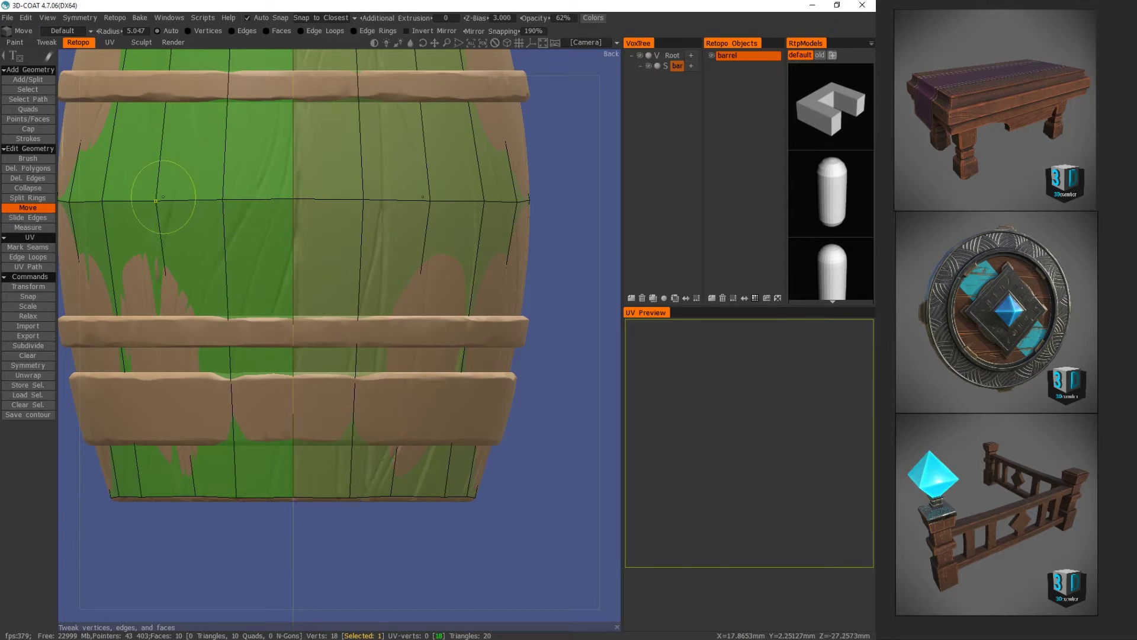
mouse_move(159, 212)
alt+mouse_down()
mouse_move(205, 211)
mouse_move(163, 197)
mouse_move(188, 199)
mouse_move(258, 229)
mouse_move(274, 259)
mouse_move(274, 322)
alt+mouse_up()
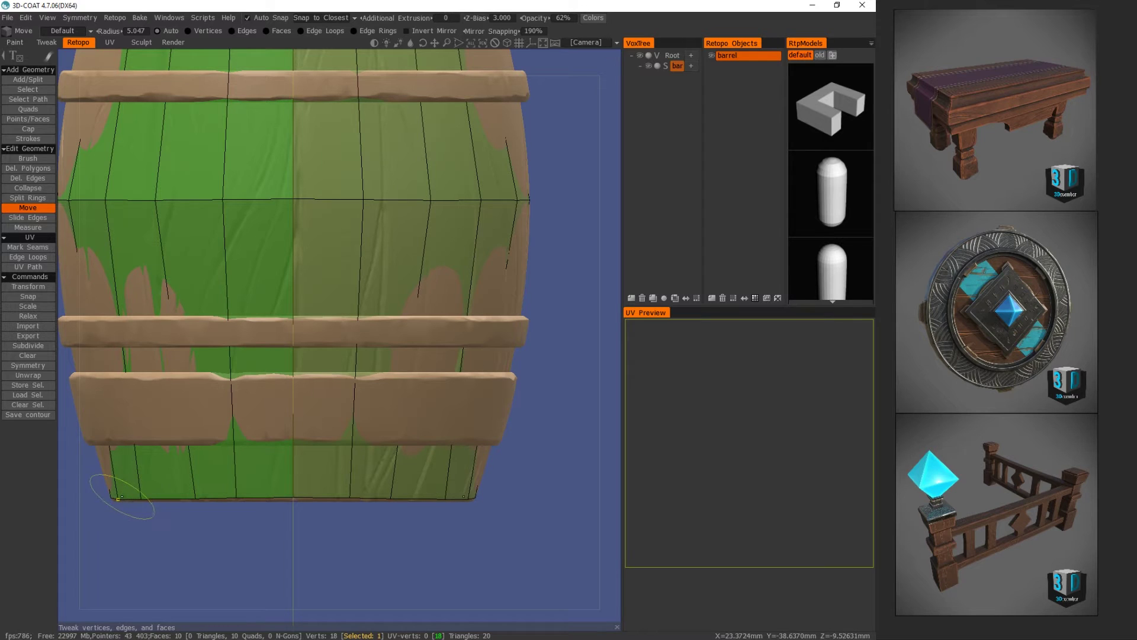
middle_drag(196, 498, 289, 472)
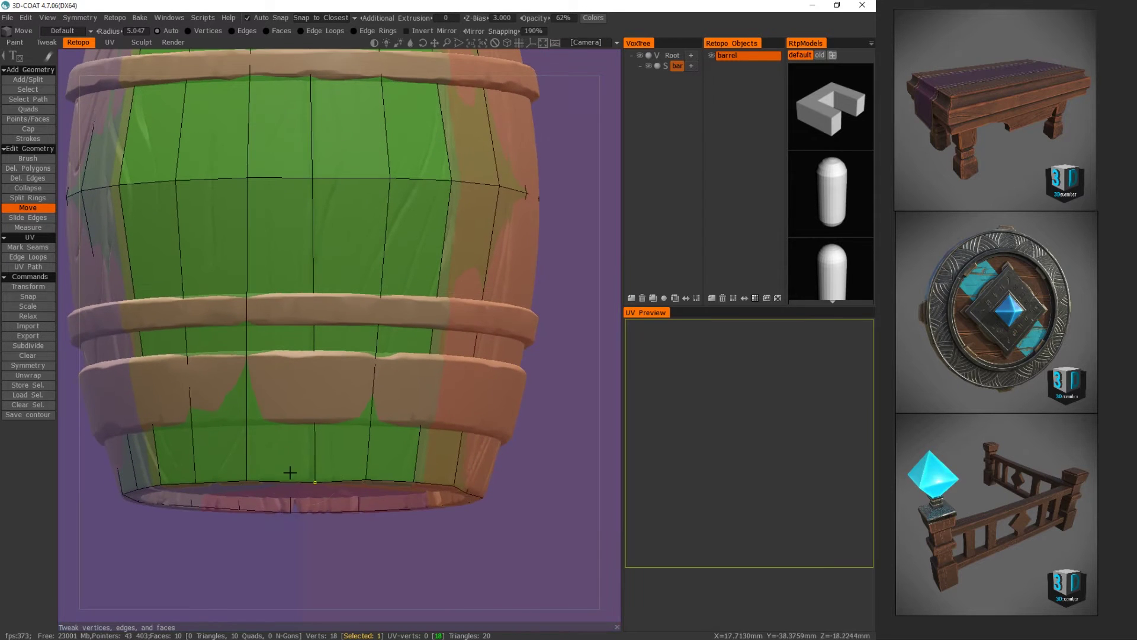
- Move the bottom-row vertices outward onto the edge of the barrel's bottom rim, undoing a misplaced move
drag(314, 478, 345, 431)
key(ctrl+z)
mouse_move(345, 431)
middle_down()
mouse_move(317, 409)
mouse_move(338, 297)
middle_up()
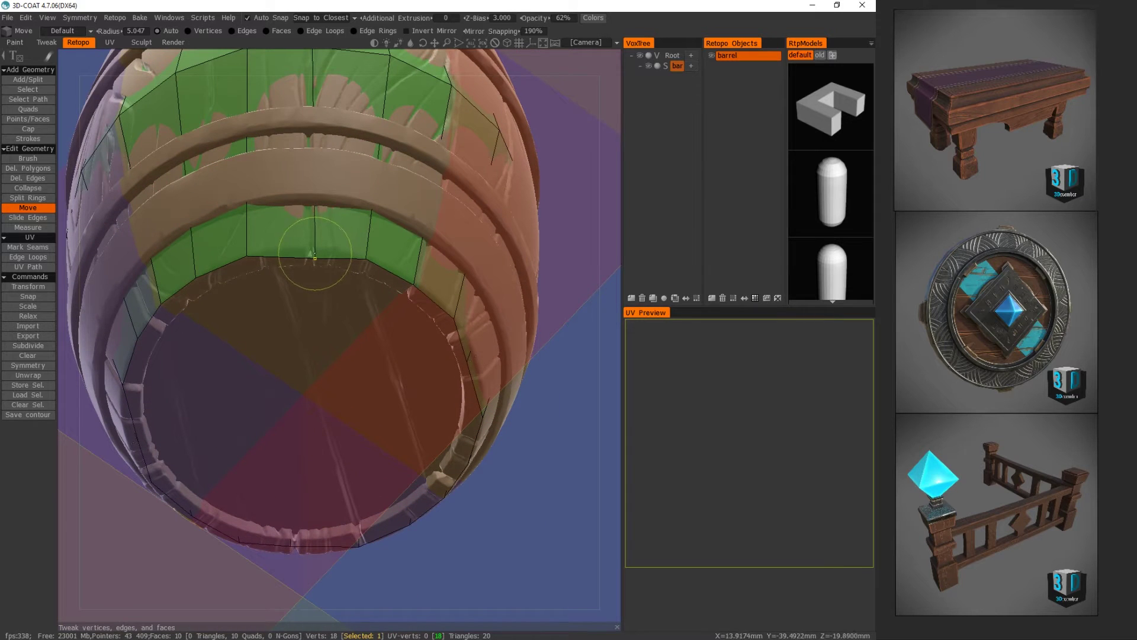
drag(314, 247, 316, 244)
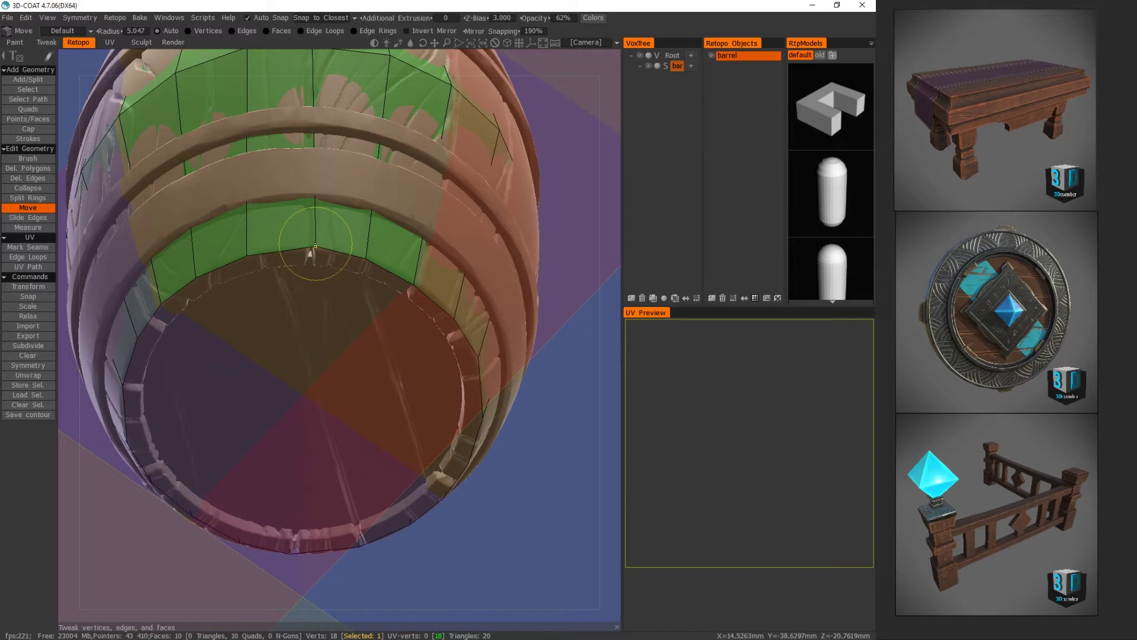
middle_drag(315, 244, 276, 250)
drag(271, 261, 288, 258)
middle_drag(301, 230, 305, 320)
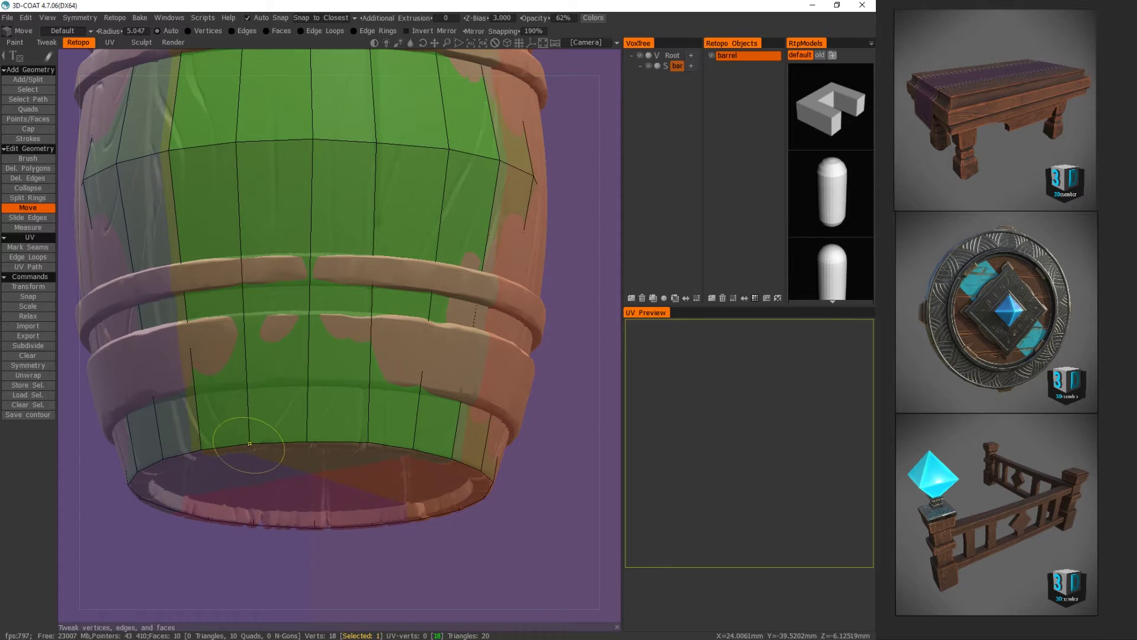
- Insert four edge loops with Split Rings, two along each border of the barrel's upper wide hoop
middle_drag(250, 443, 283, 398)
scroll(244, 324, down, 2)
middle_drag(264, 169, 320, 213)
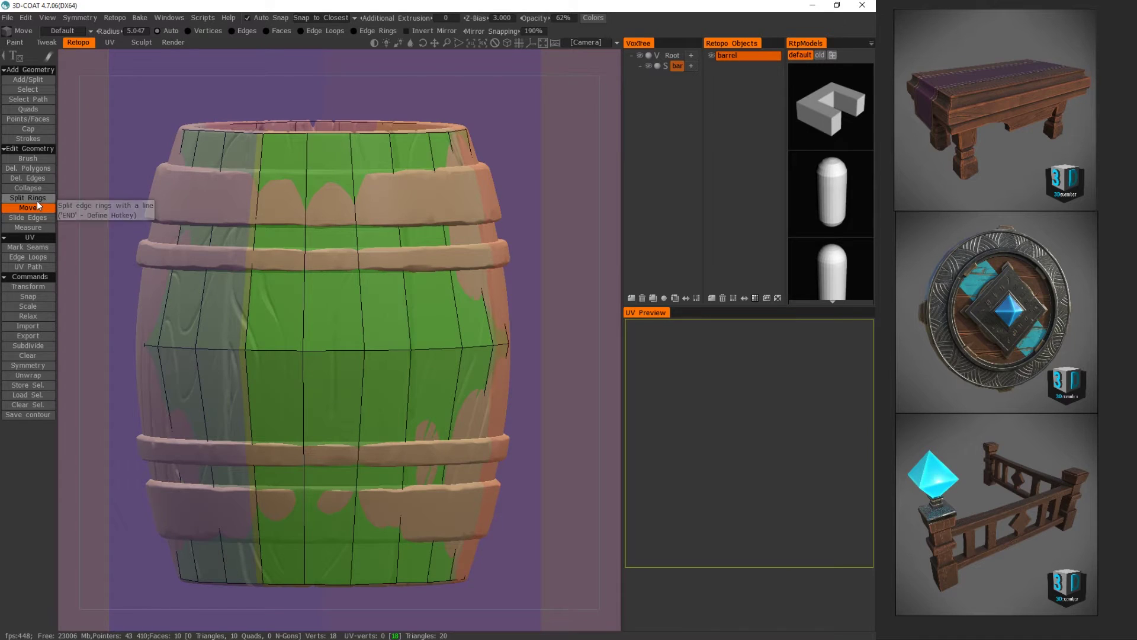
click(36, 201)
middle_drag(349, 178, 338, 201)
click(331, 202)
click(330, 221)
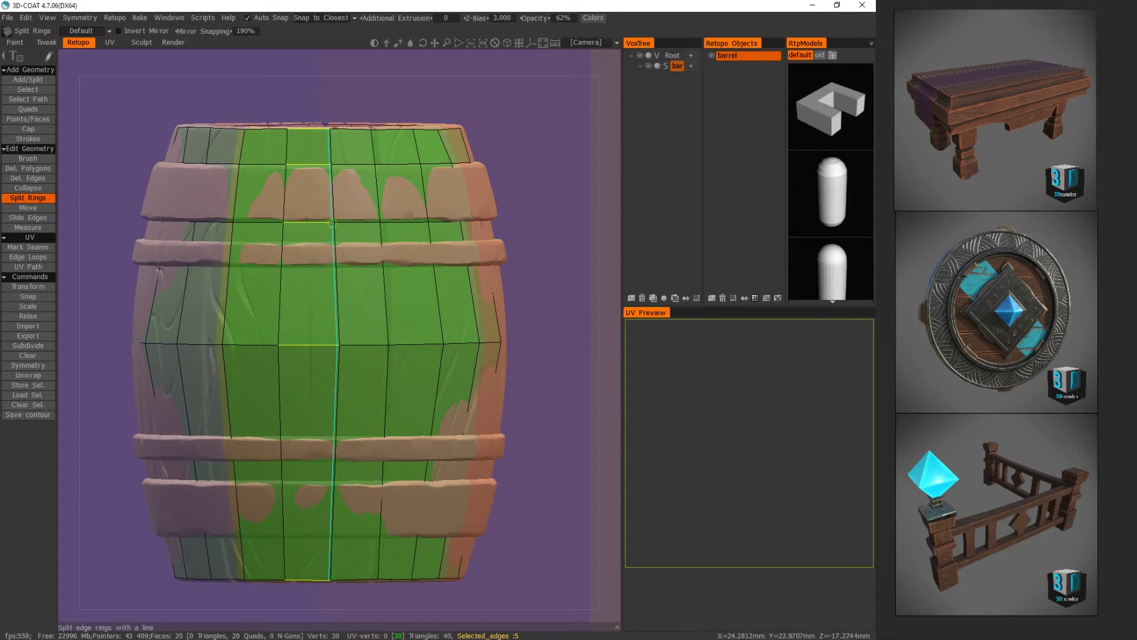
click(333, 215)
click(335, 169)
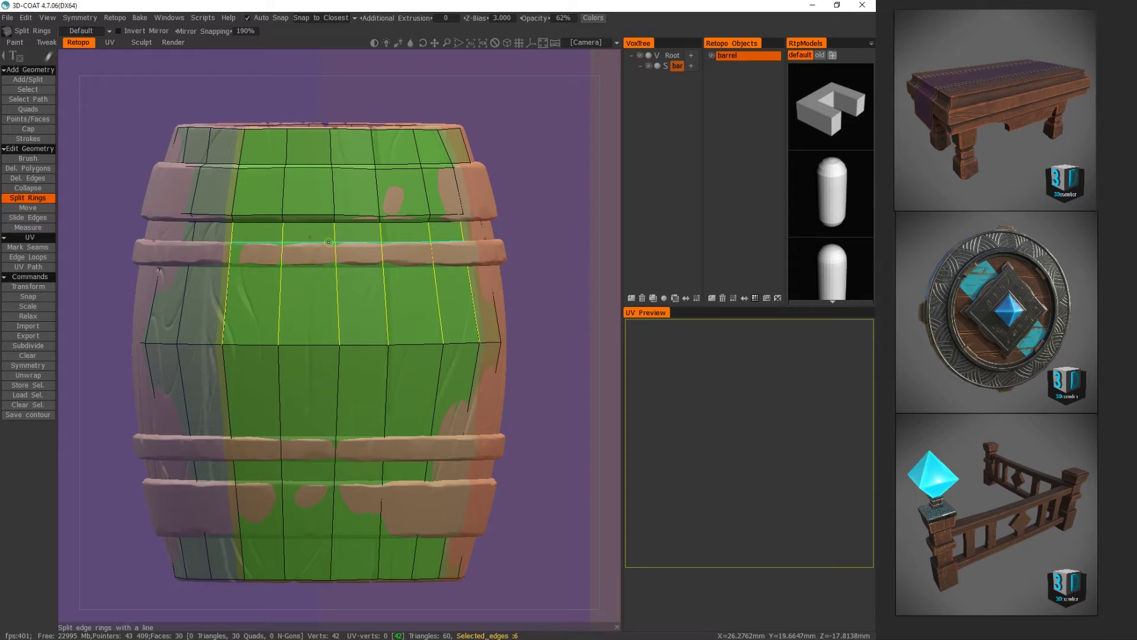
- Insert four edge loops with Split Rings, two along each border of the upper narrow hoop
click(328, 243)
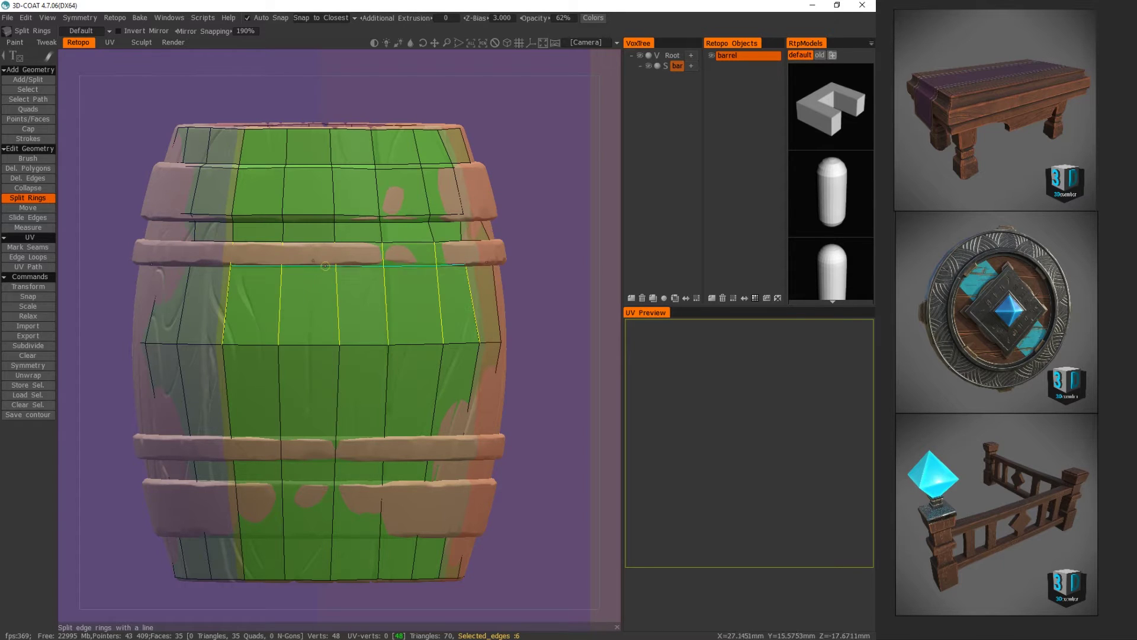
click(327, 266)
click(282, 261)
click(285, 246)
- Try to insert edge loops along the borders of the lower narrow hoop, and undo the placed splits
middle_drag(292, 307, 290, 206)
click(314, 333)
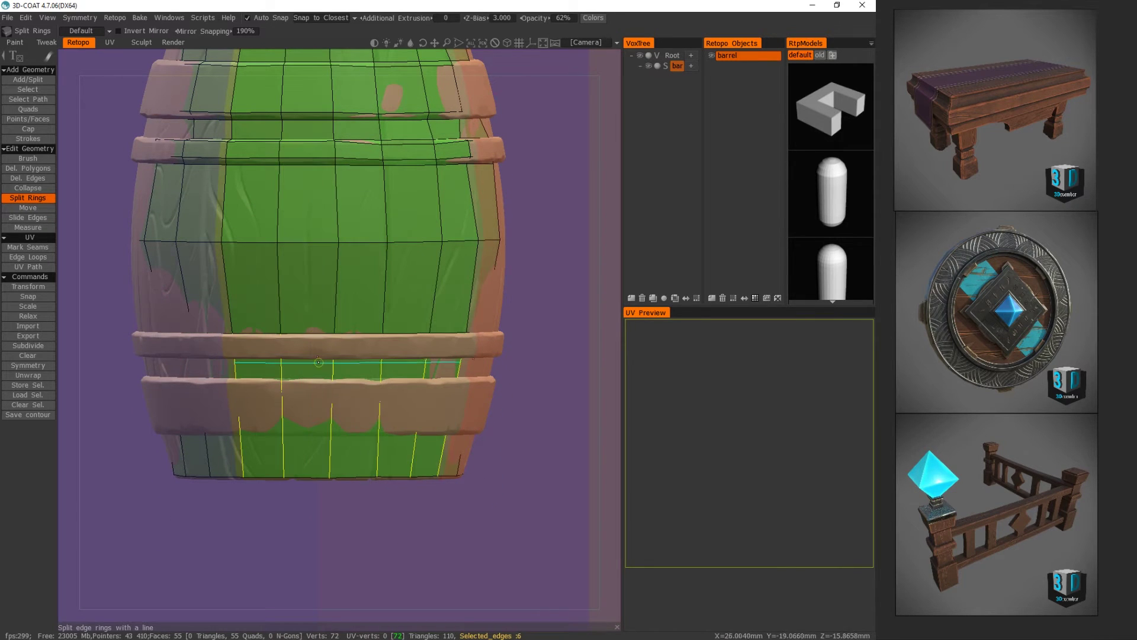
click(318, 358)
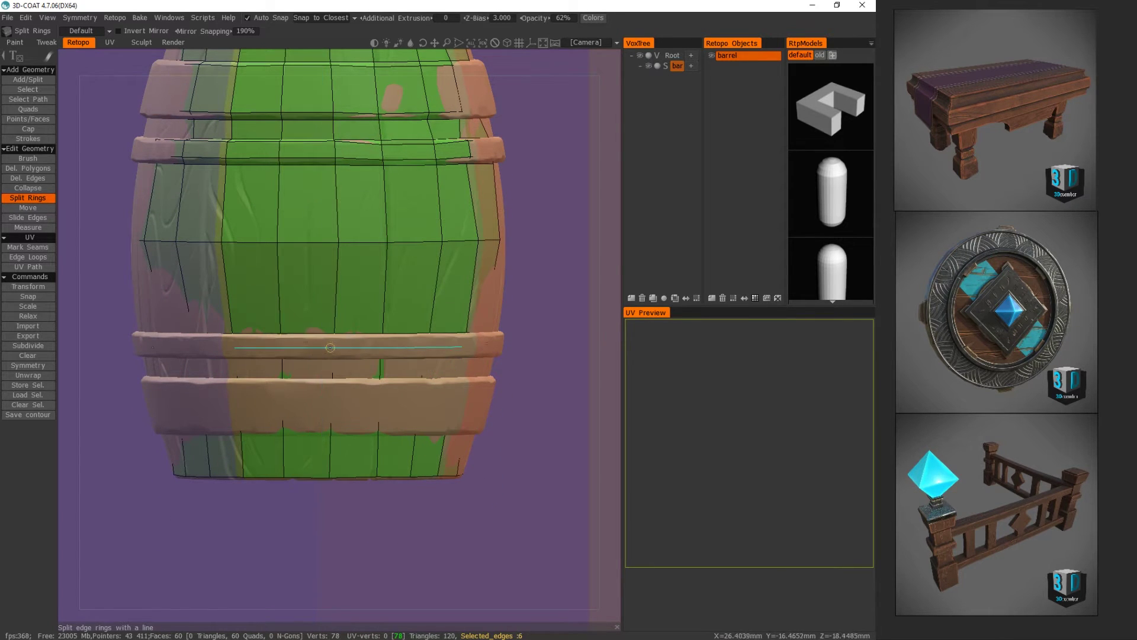
alt+drag(328, 357, 331, 339)
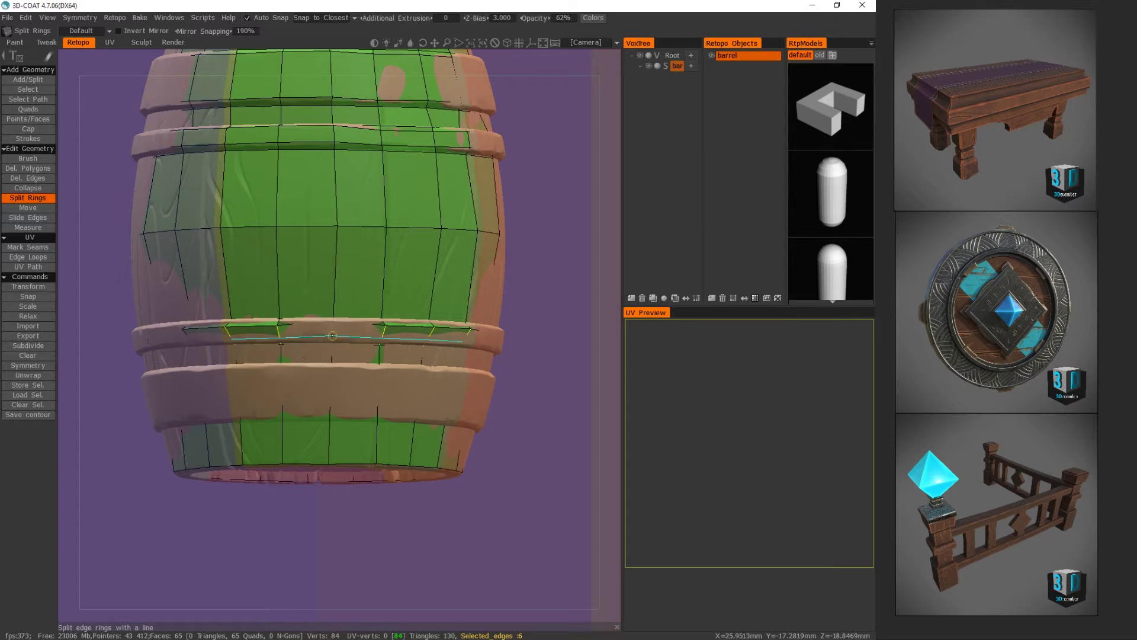
click(332, 336)
key(ctrl+z)
key(ctrl+z)
key(ctrl+z)
key(ctrl+z)
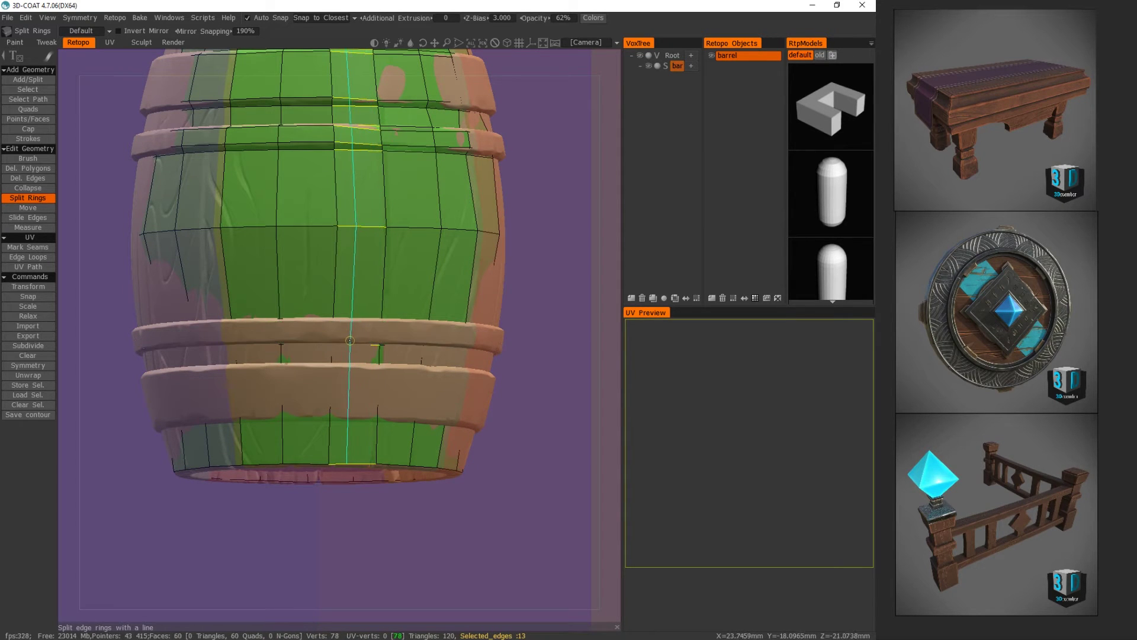
- Try again to split edge loops into the mesh at the lower narrow hoop, and undo them
click(339, 344)
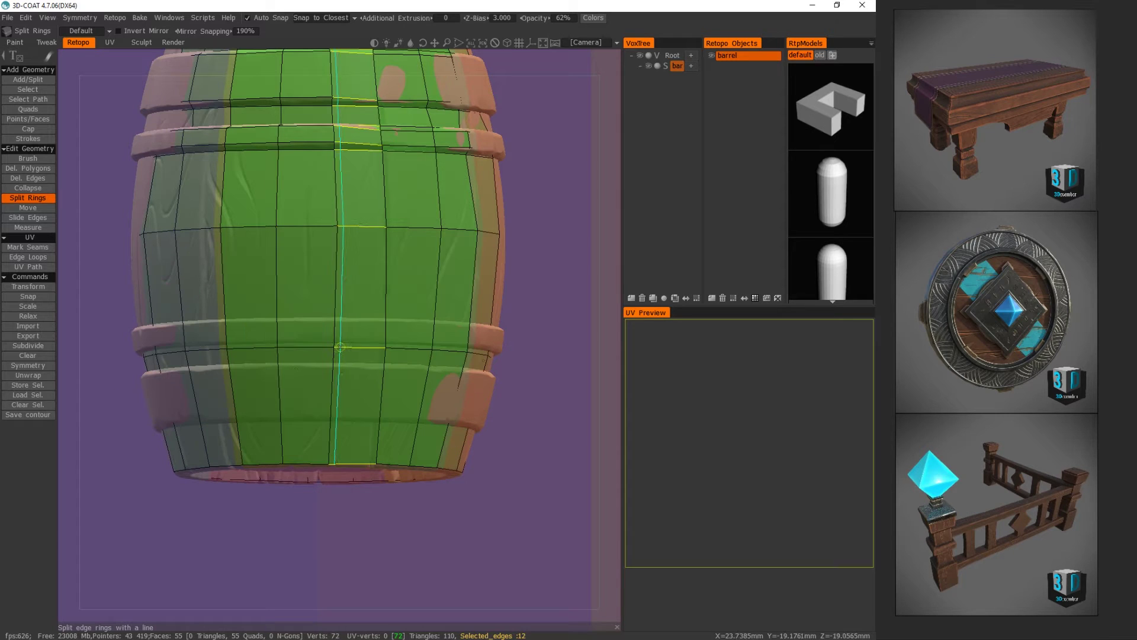
click(341, 312)
click(339, 323)
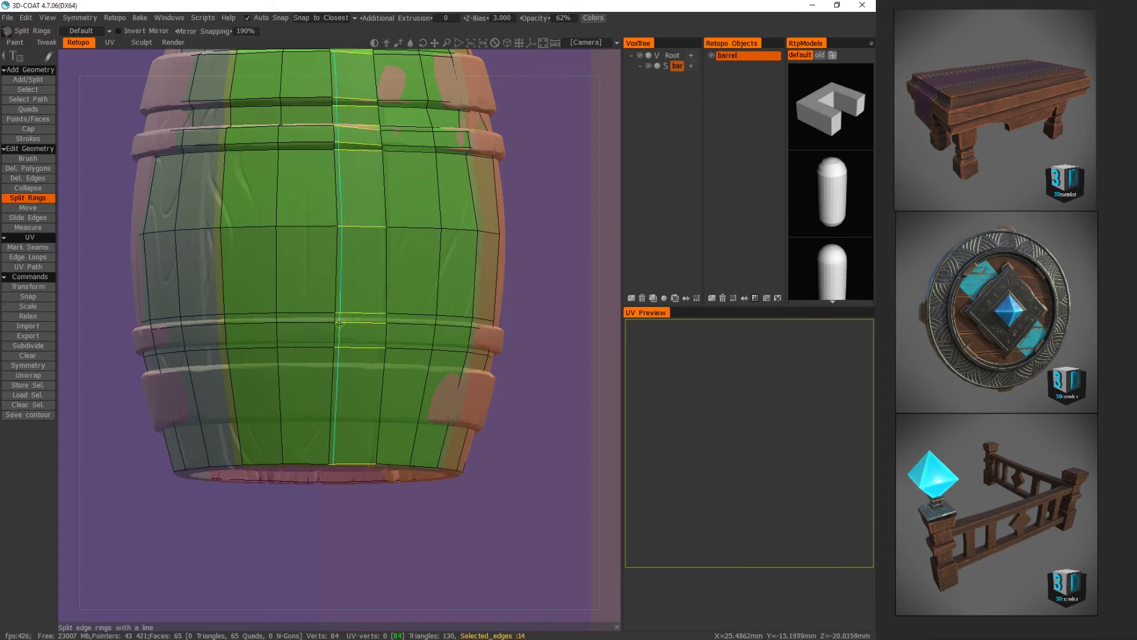
click(337, 338)
mouse_move(350, 378)
alt+mouse_down()
mouse_move(459, 375)
mouse_move(338, 378)
alt+mouse_up()
alt+right_drag(337, 378, 419, 380)
key(ctrl+z)
key(ctrl+z)
key(ctrl+z)
key(ctrl+z)
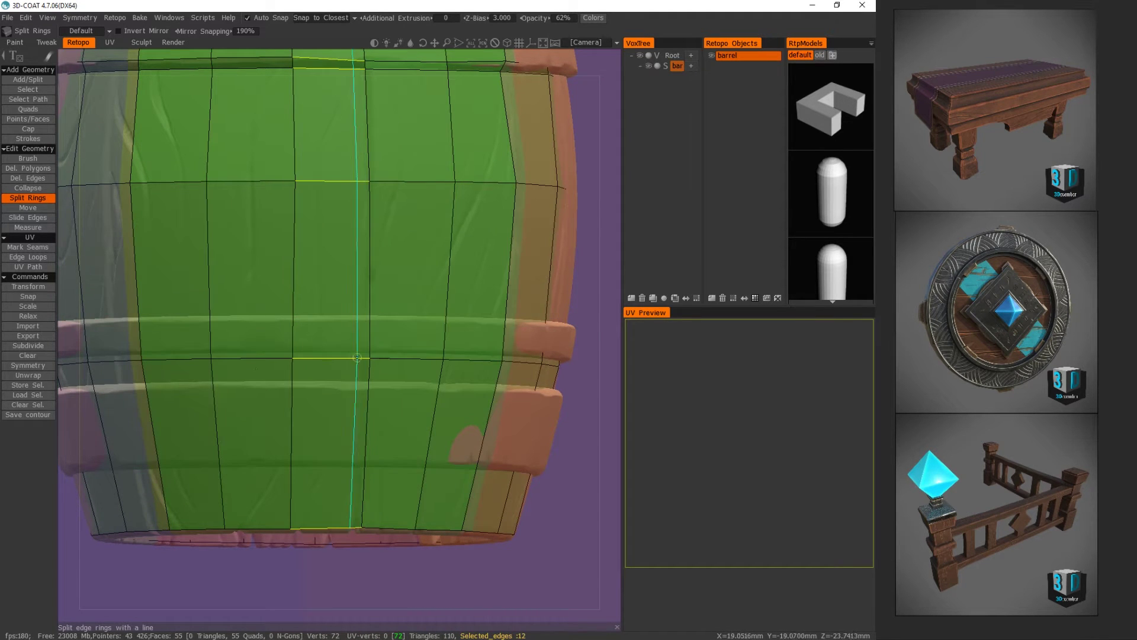
- Insert four edge loops around the lower narrow hoop, two along its upper border and two along its lower border
click(356, 339)
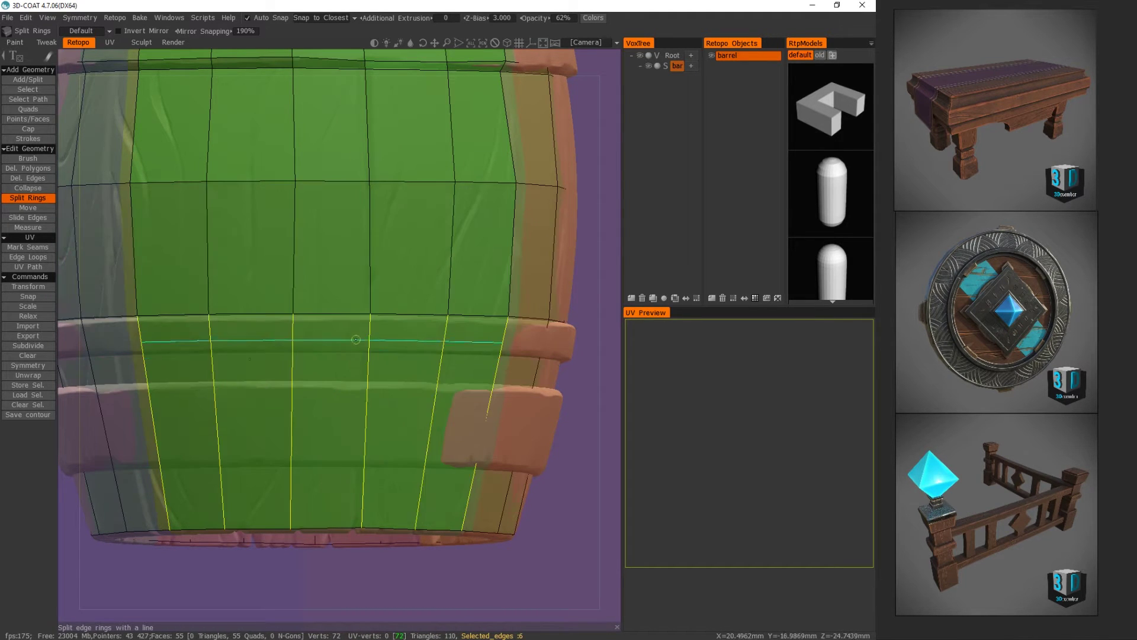
click(360, 342)
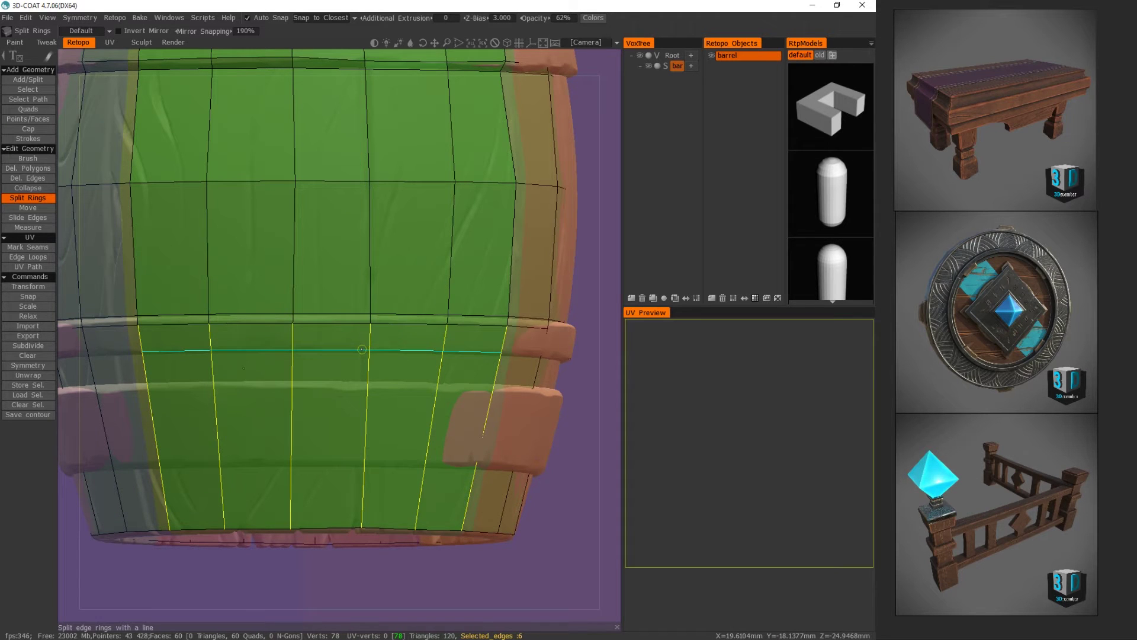
click(361, 346)
click(362, 356)
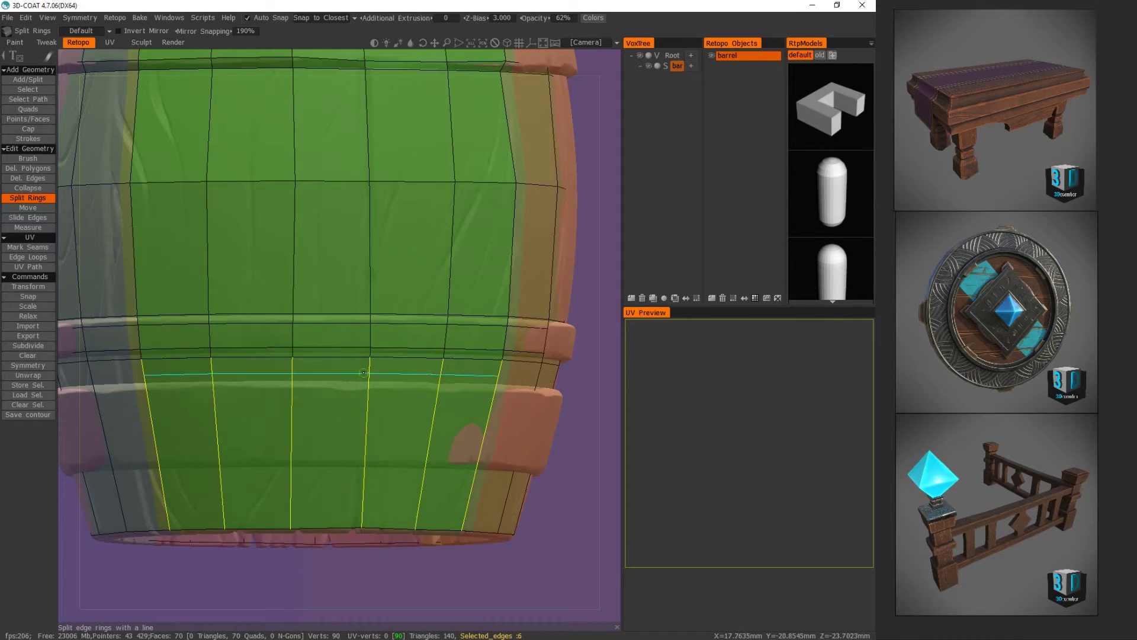
alt+drag(361, 399, 420, 380)
right_drag(420, 380, 391, 365)
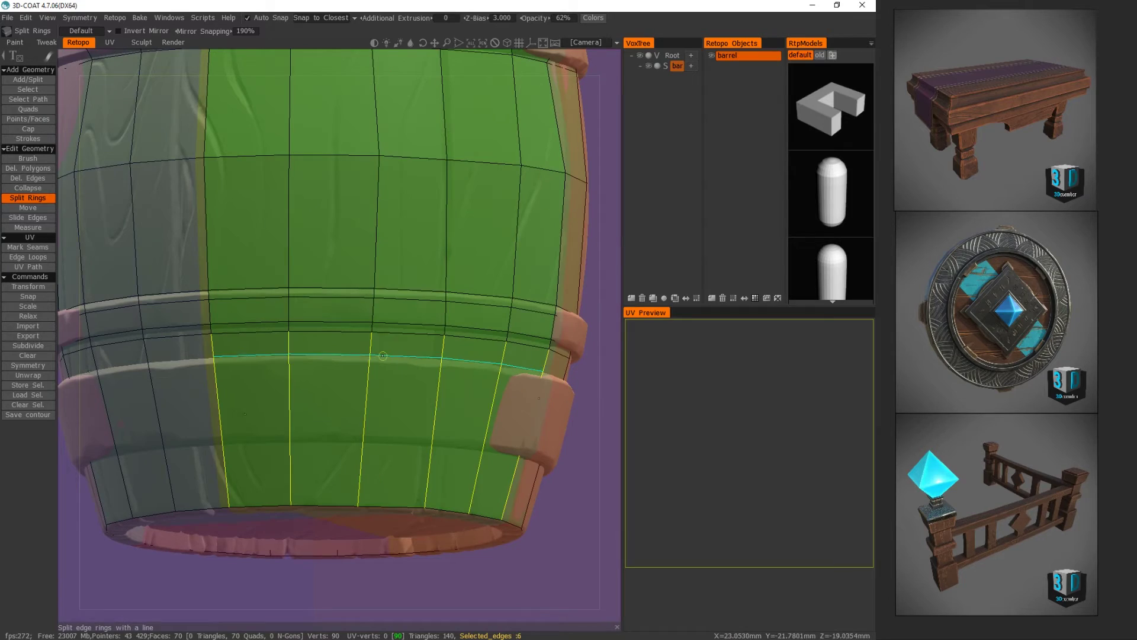
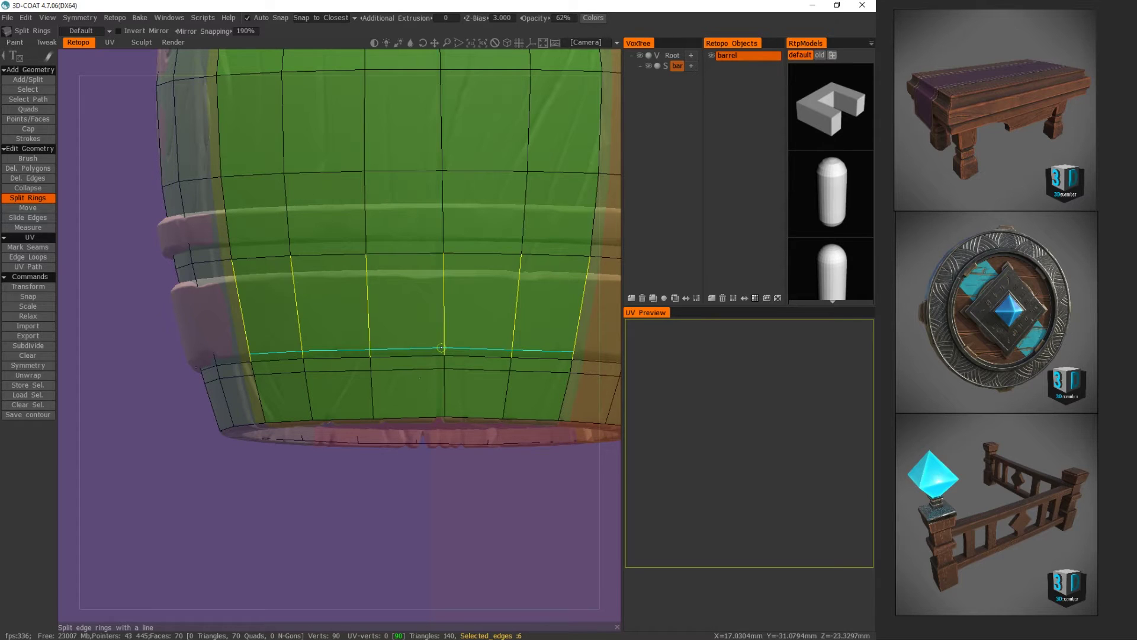
- Undo the edge loops back to the state with only the upper wide hoop split
click(445, 275)
middle_drag(444, 275, 399, 306)
click(350, 325)
key(ctrl+z)
key(ctrl+z)
key(ctrl+z)
key(ctrl+z)
key(ctrl+z)
key(ctrl+z)
key(ctrl+z)
key(ctrl+z)
key(ctrl+z)
key(ctrl+z)
key(ctrl+z)
key(ctrl+z)
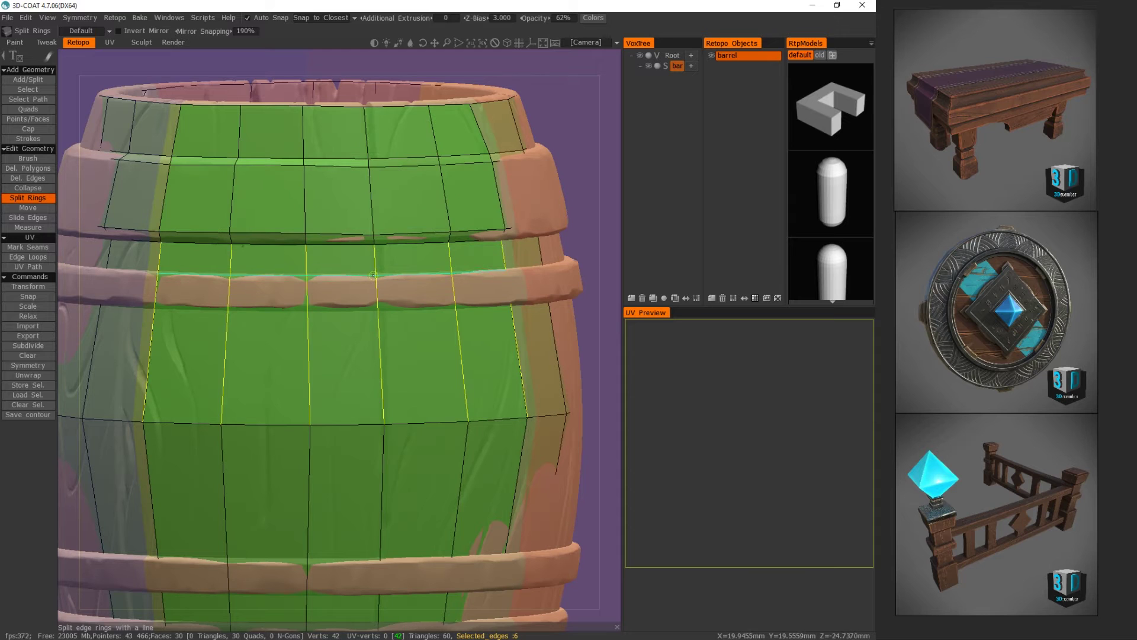
click(375, 273)
alt+drag(374, 306, 340, 302)
mouse_move(505, 279)
alt+mouse_down()
mouse_move(616, 275)
mouse_move(474, 290)
mouse_move(513, 297)
alt+mouse_up()
key(ctrl+z)
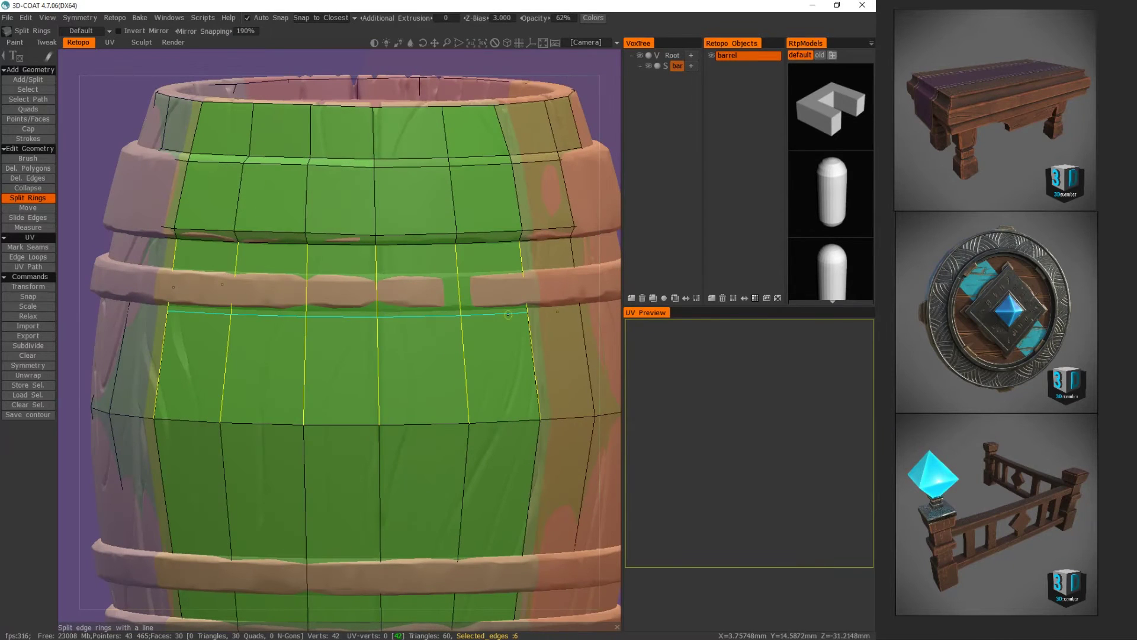
- Insert an edge loop between the upper narrow hoop and the barrel's middle, plus four loops along that hoop's borders
click(507, 347)
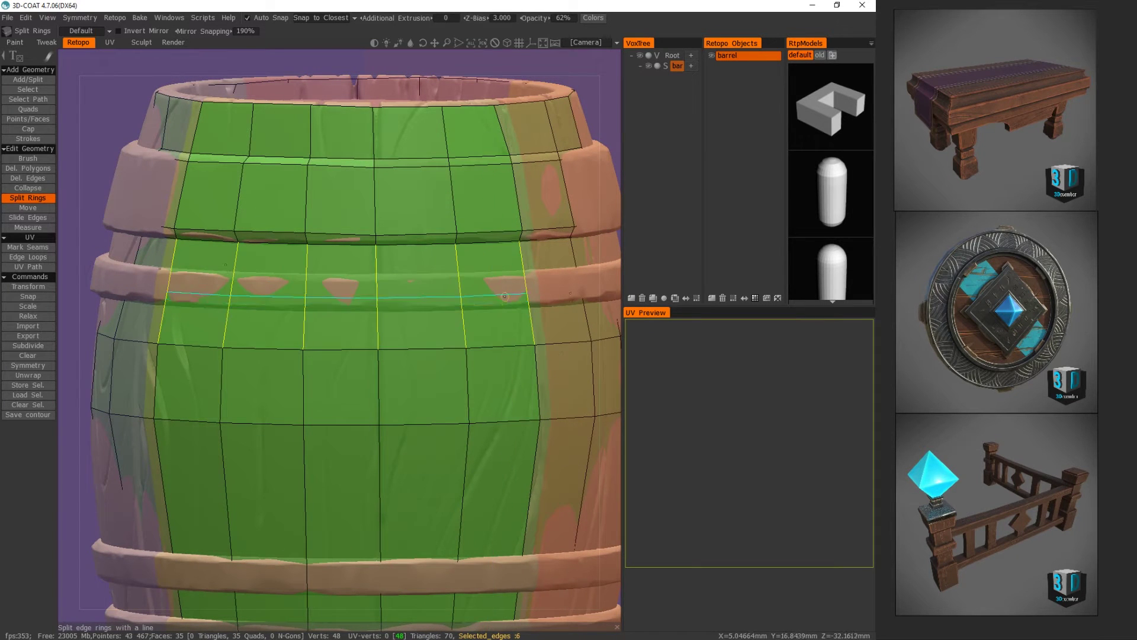
click(506, 309)
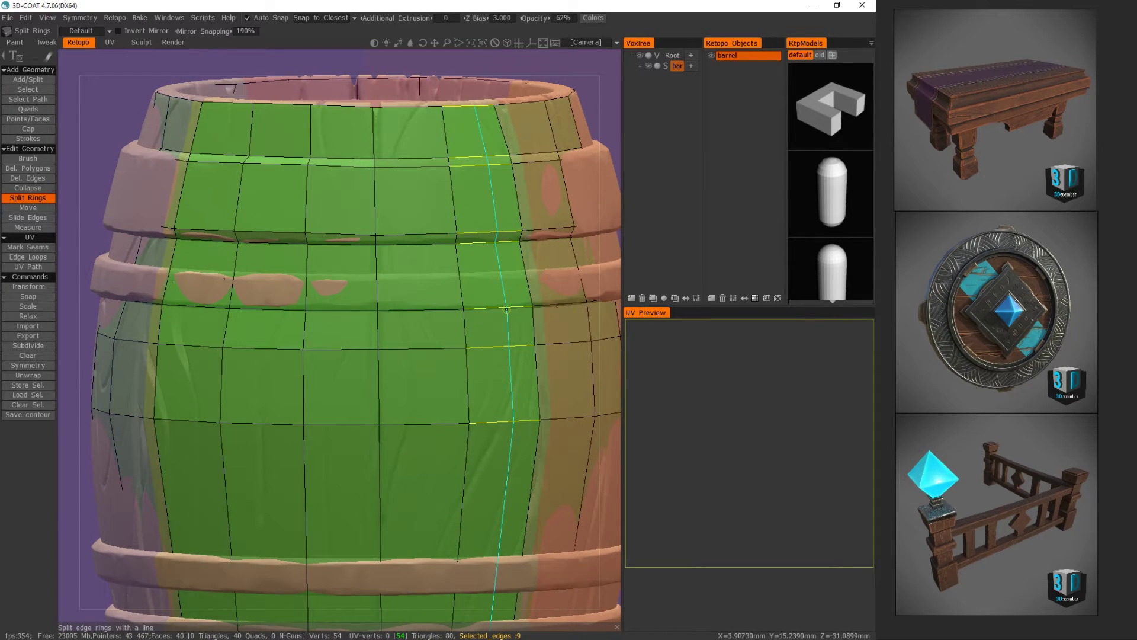
click(502, 275)
click(525, 276)
click(526, 299)
- Insert an edge loop between the barrel's middle and the lower narrow hoop, and another along that hoop's upper border
alt+drag(474, 361, 318, 336)
middle_drag(317, 336, 414, 249)
click(414, 249)
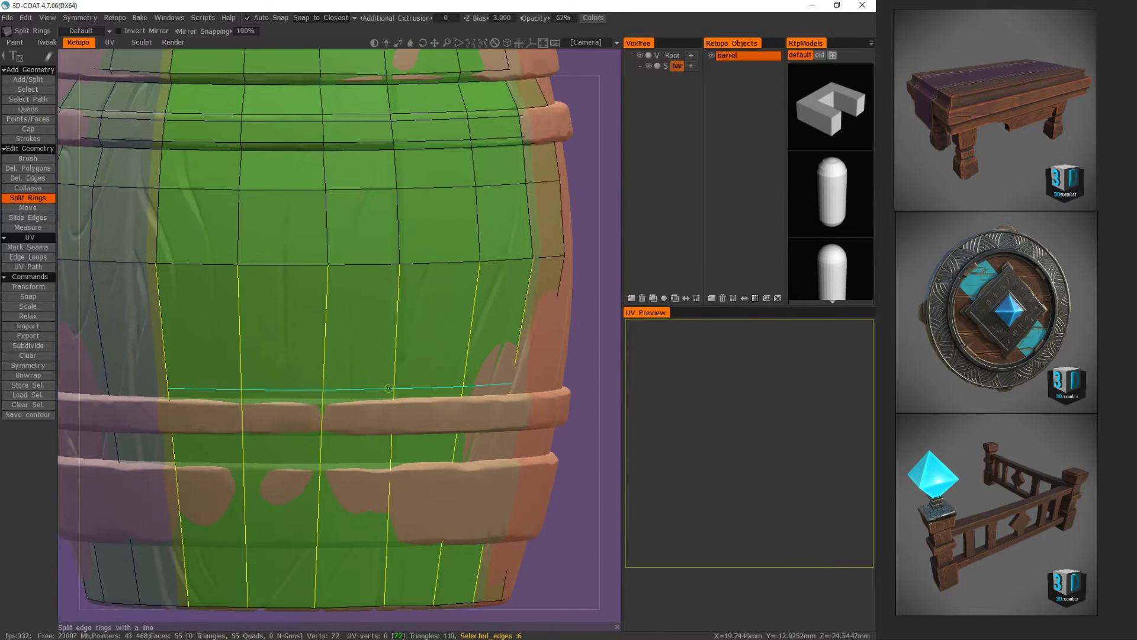
middle_drag(384, 413, 379, 345)
key(ctrl+z)
click(388, 401)
click(388, 401)
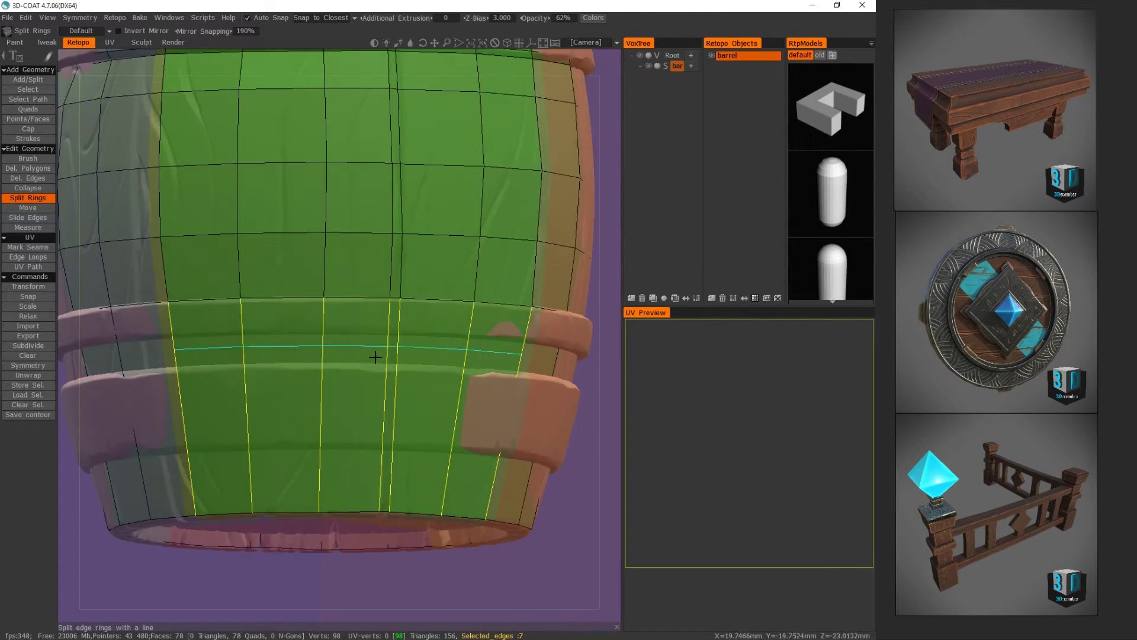
- Insert edge loops just above the bottom rim, under the lower wide hoop and between the two lower hoops
click(385, 494)
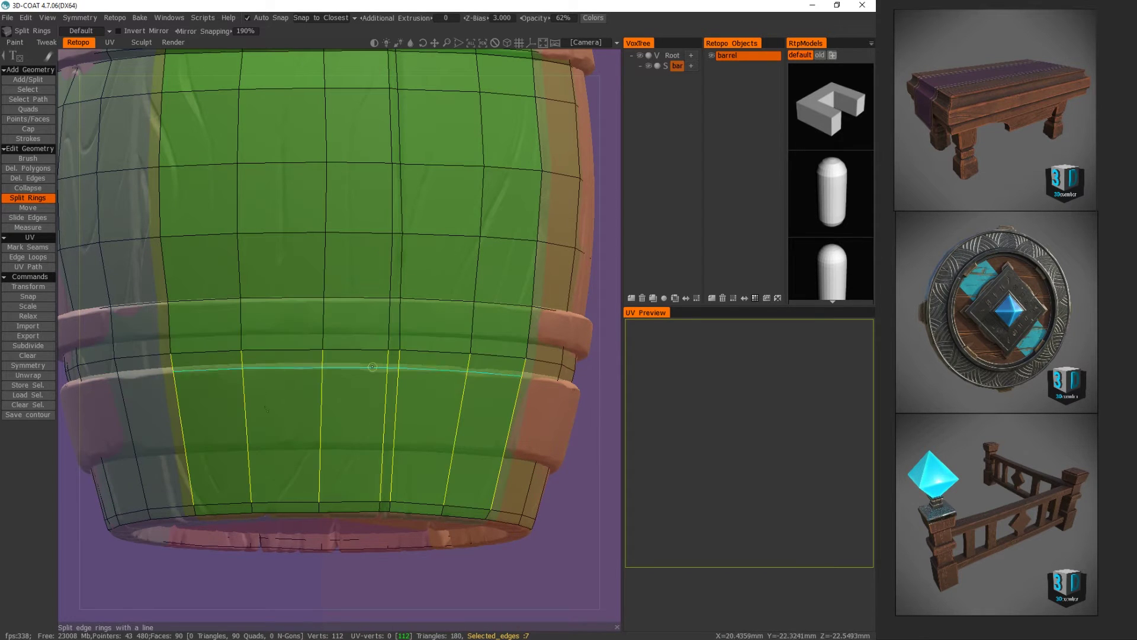
click(373, 446)
click(371, 353)
middle_drag(370, 353, 365, 409)
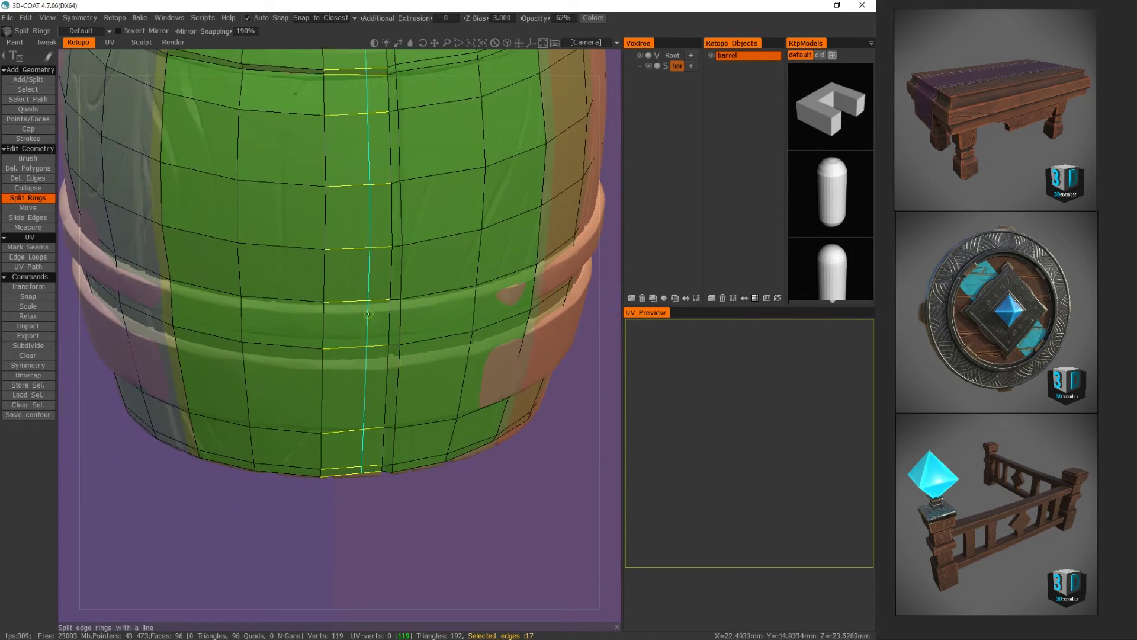
- Try further edge ring splits around the lower narrow hoop, and undo each one
click(334, 311)
middle_drag(334, 311, 350, 195)
click(354, 330)
middle_drag(354, 329, 375, 390)
key(ctrl+z)
middle_drag(343, 356, 315, 337)
key(ctrl+z)
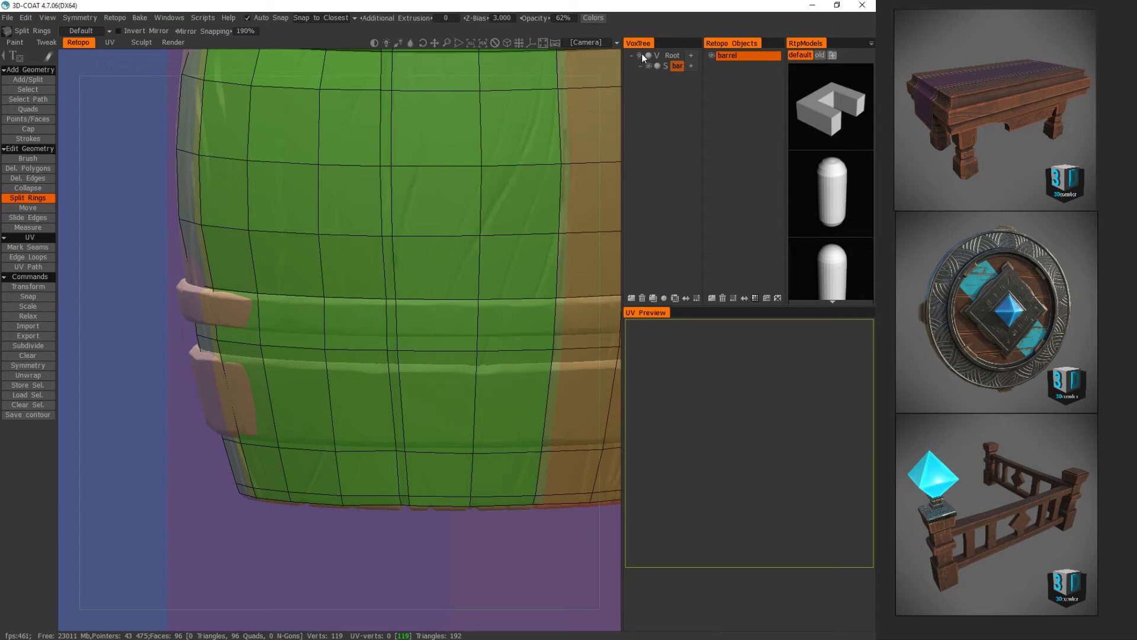
- Undo the stray vertical split and the edge loops below the lower narrow hoop's upper border
middle_drag(256, 307, 349, 302)
middle_drag(286, 381, 307, 374)
key(ctrl+z)
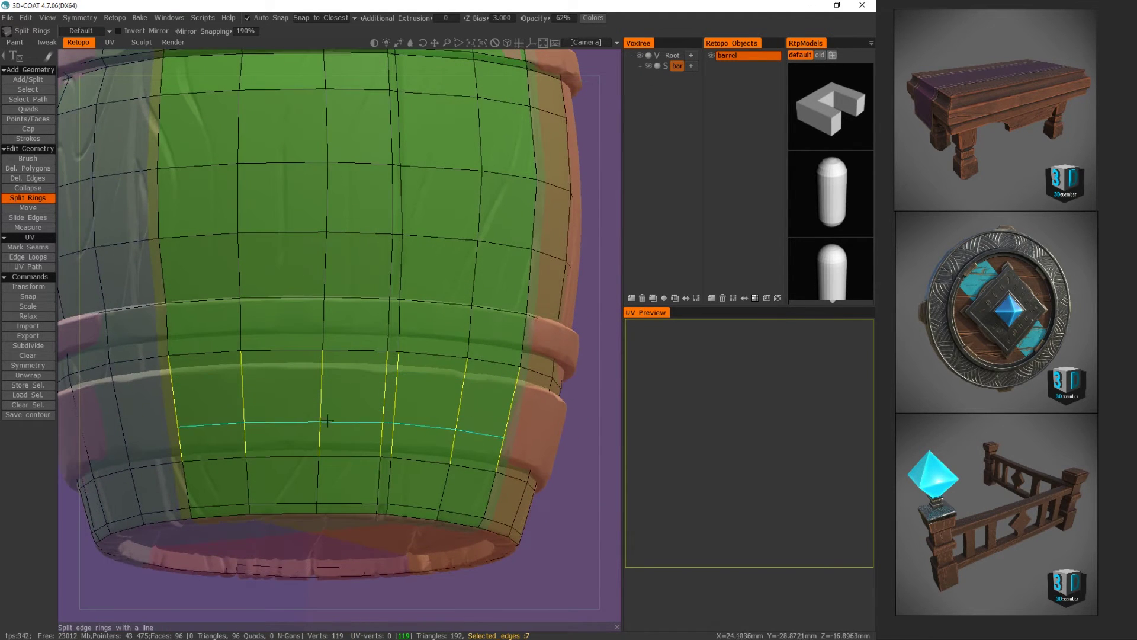
key(ctrl+z)
key(ctrl+z)
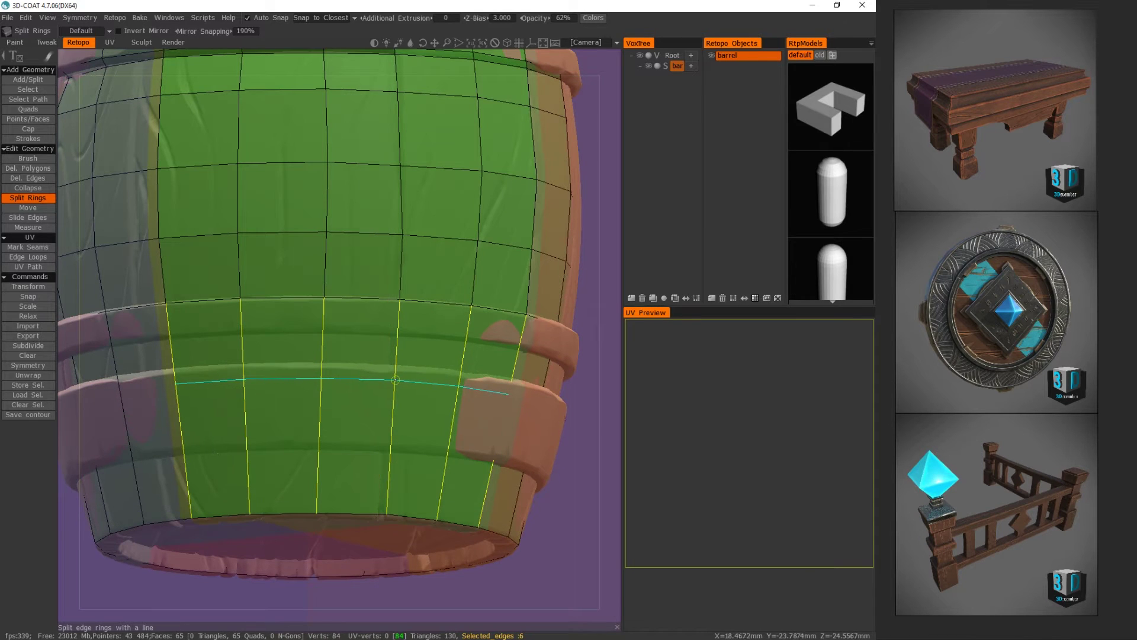
- Undo the edge loops bordering the two upper hoops and those between the hoops and the barrel's middle
middle_drag(377, 310, 269, 335)
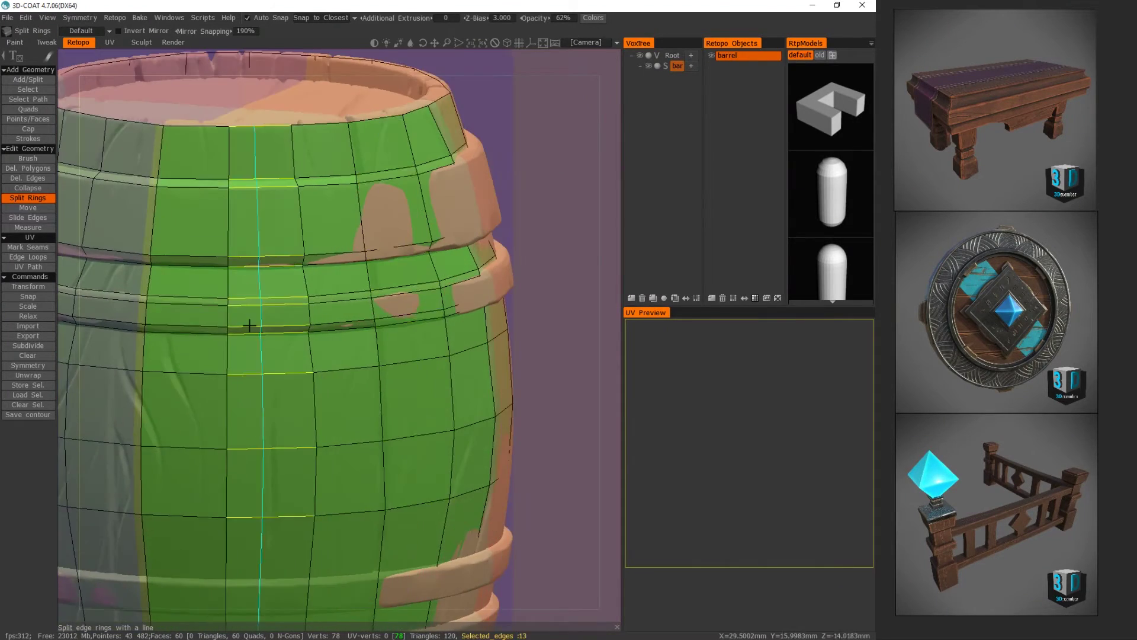
alt+right_drag(269, 336, 379, 279)
key(m)
middle_drag(385, 279, 439, 285)
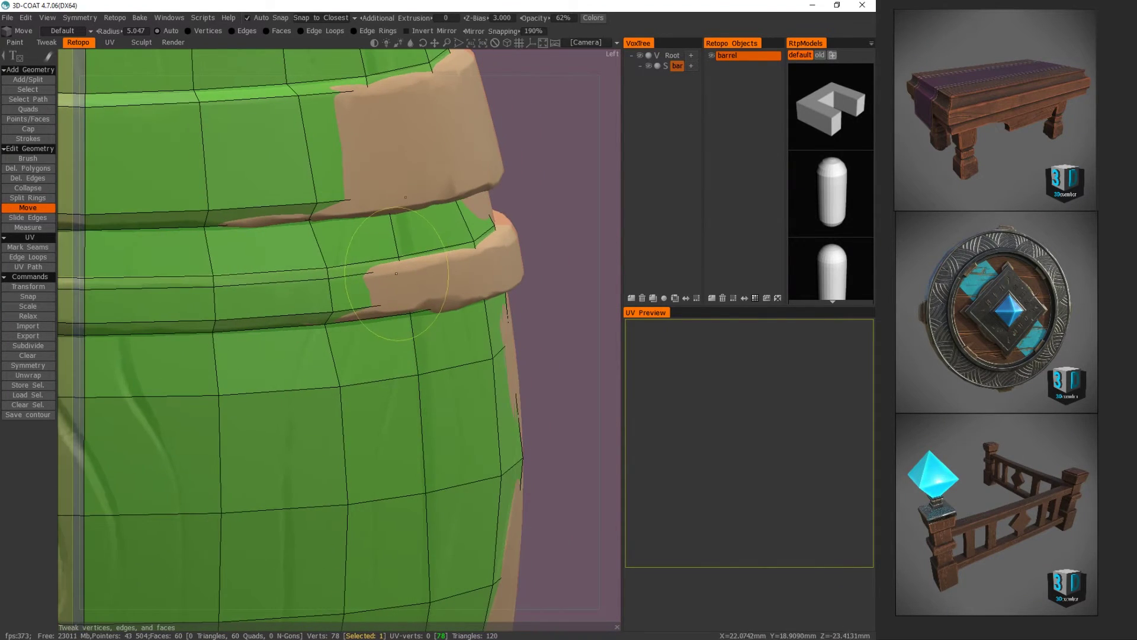
alt+drag(341, 278, 306, 288)
key(ctrl+z)
key(ctrl+z)
key(ctrl+z)
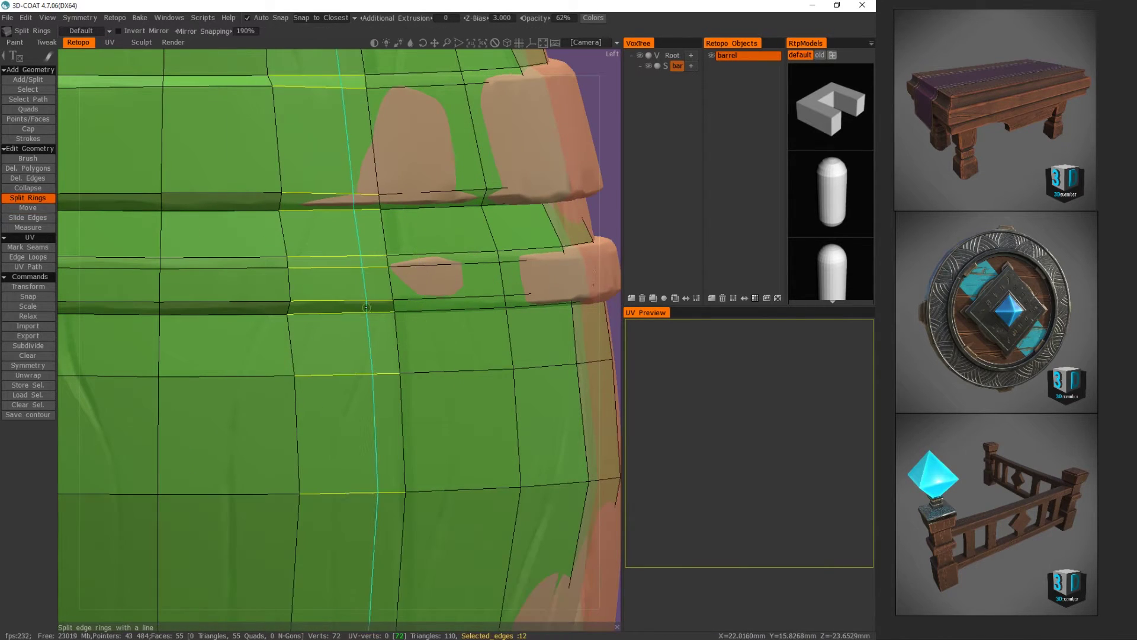
key(ctrl+z)
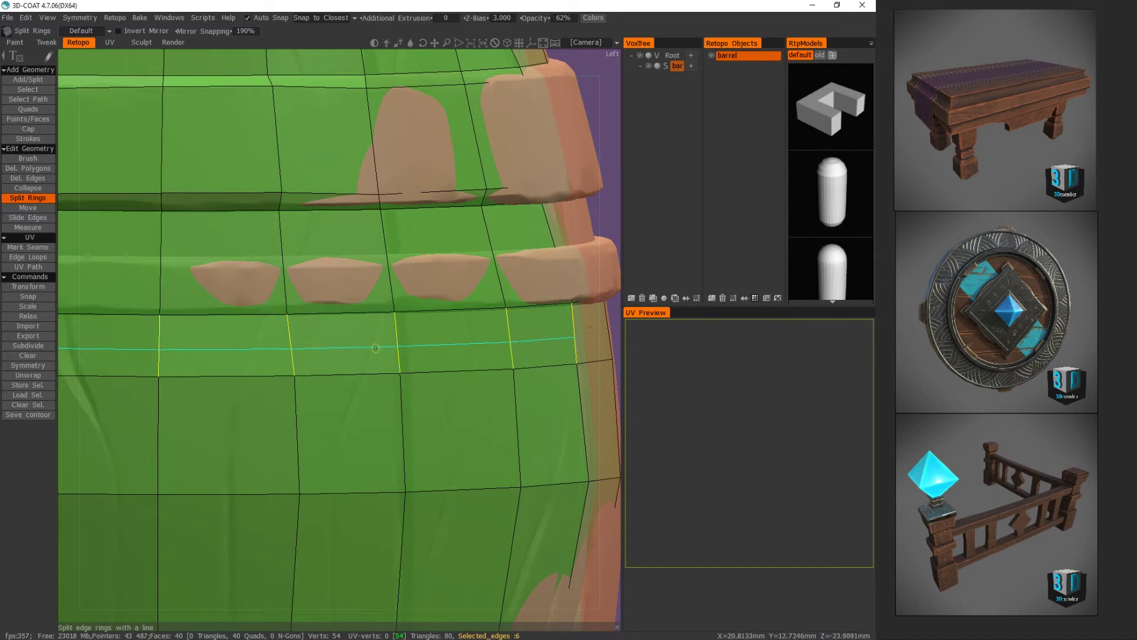
scroll(378, 346, down, 5)
key(ctrl+z)
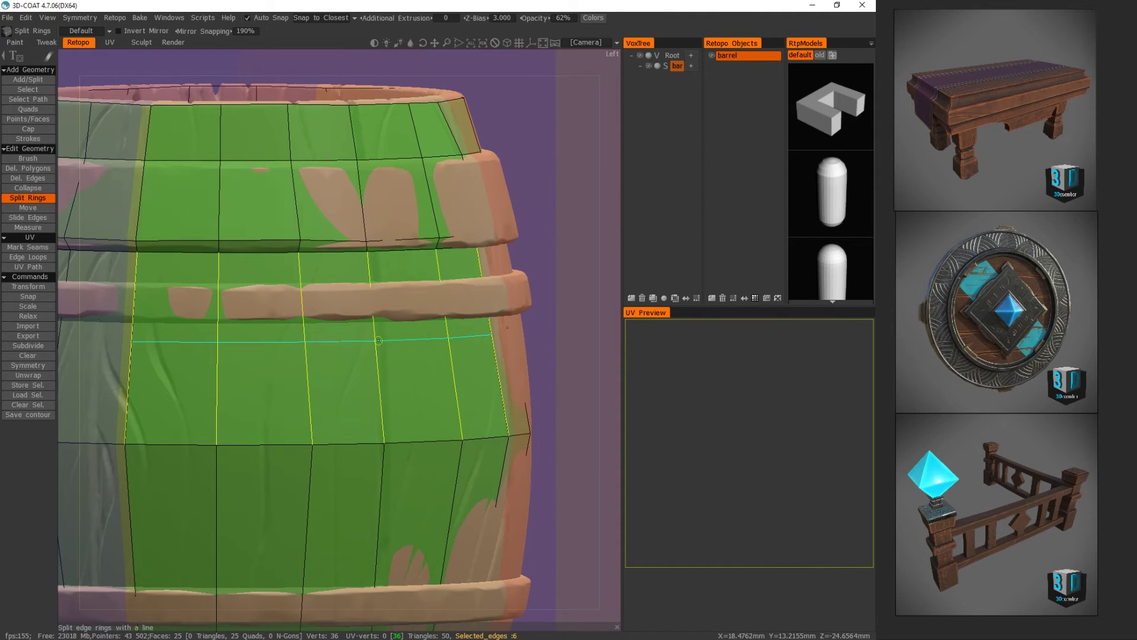
key(ctrl+z)
- Try edge loops between and below the two upper hoops, and undo them together with the loop along the upper wide hoop's top border
alt+drag(385, 347, 300, 350)
click(307, 266)
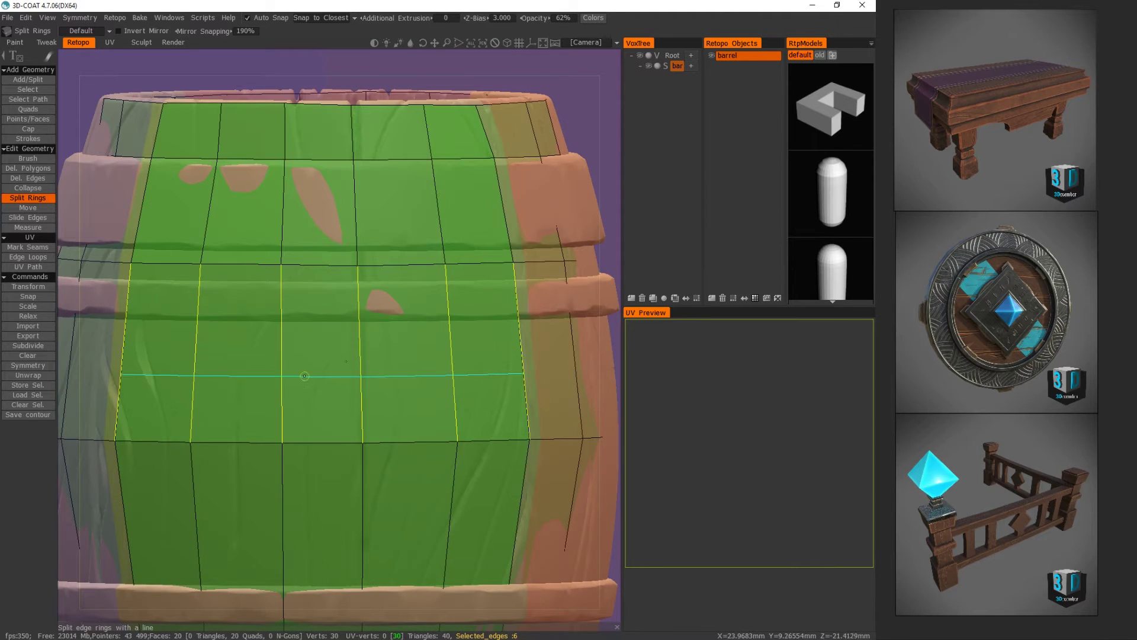
scroll(320, 299, up, 5)
key(ctrl+z)
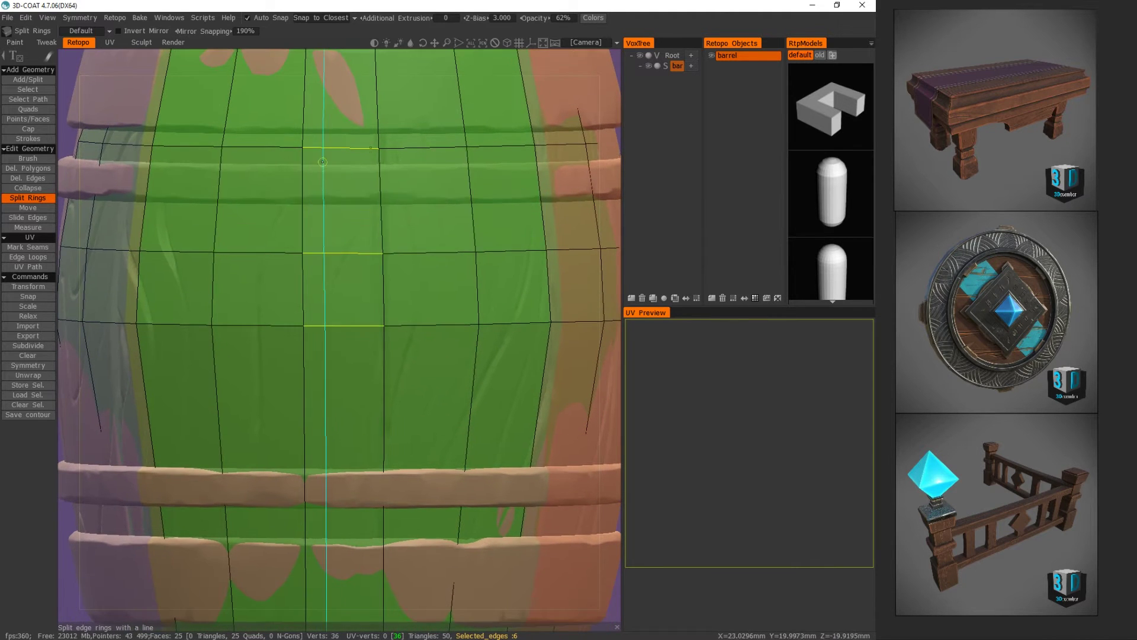
scroll(308, 234, down, 5)
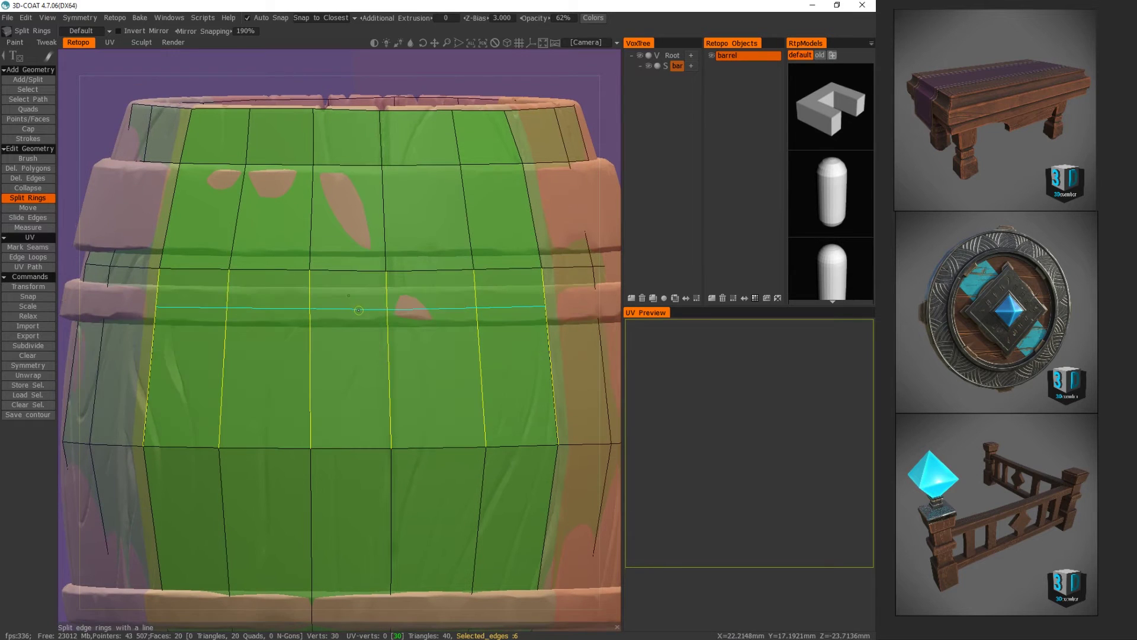
key(ctrl+z)
key(ctrl+z)
- Insert edge loops across the upper wide hoop, the upper narrow hoop, just above the lower narrow hoop and across the lower wide hoop
click(362, 194)
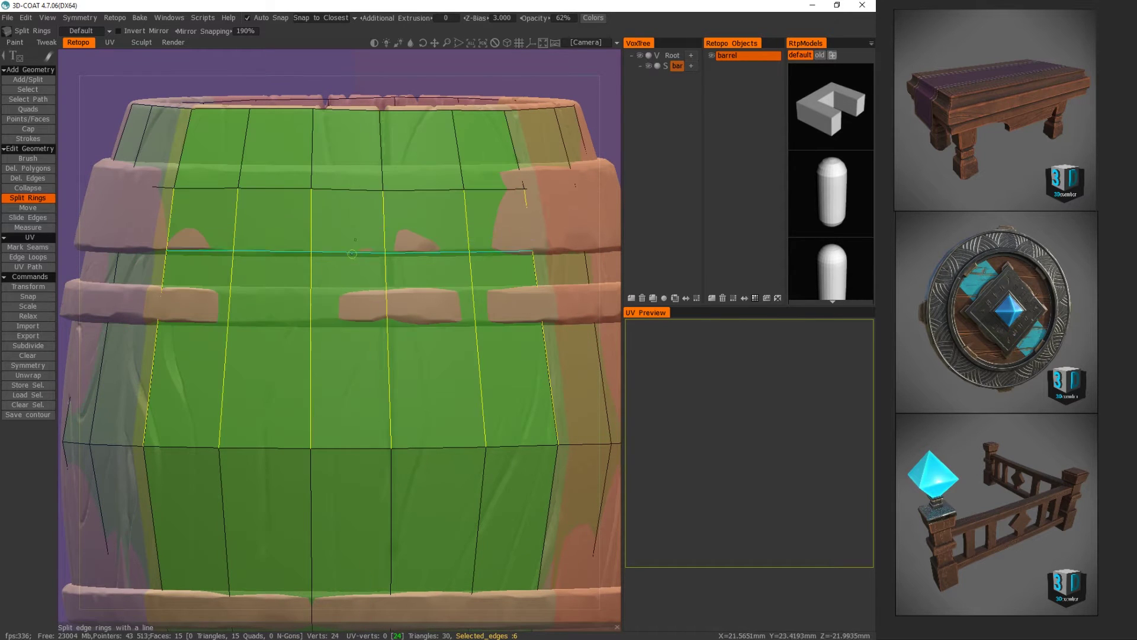
click(348, 306)
middle_drag(352, 406, 343, 207)
click(346, 375)
click(351, 494)
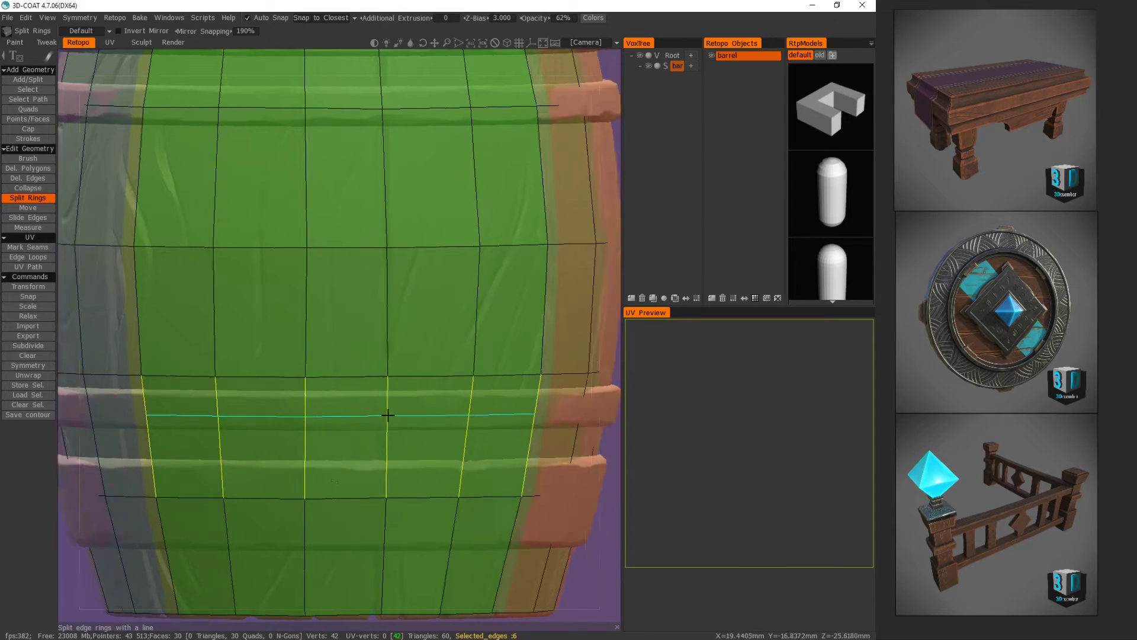
alt+drag(378, 414, 475, 397)
right_drag(474, 392, 616, 373)
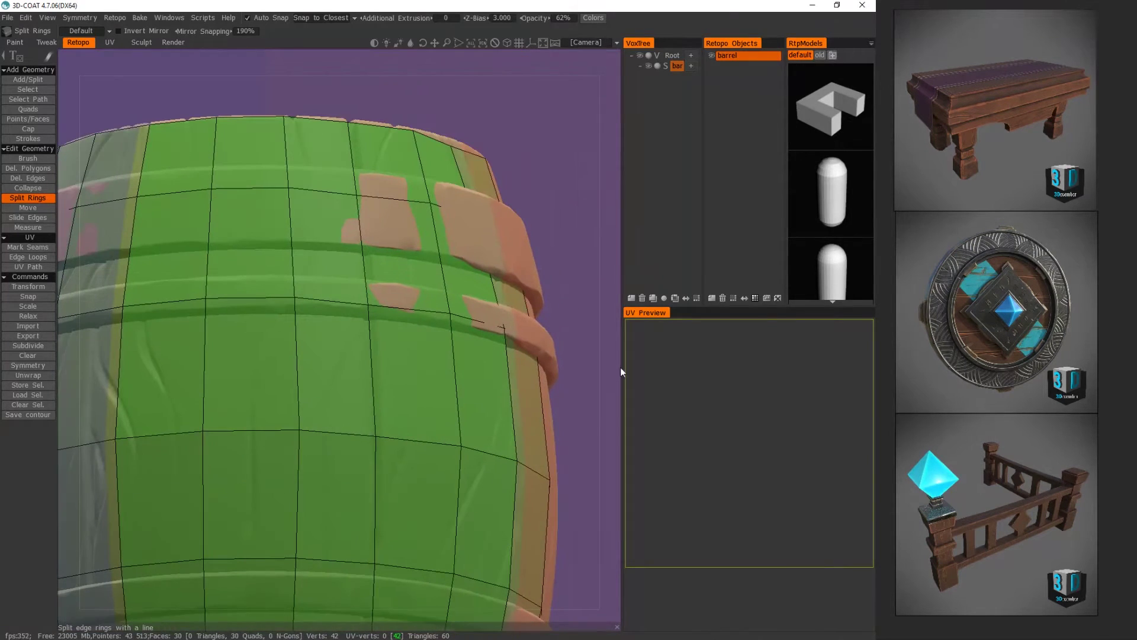
- Create a new retopo object for the hoops and hide the barrel retopo object
click(713, 298)
alt+drag(426, 248, 381, 347)
middle_drag(380, 348, 399, 378)
click(32, 80)
alt+drag(281, 318, 254, 228)
right_drag(264, 312, 325, 332)
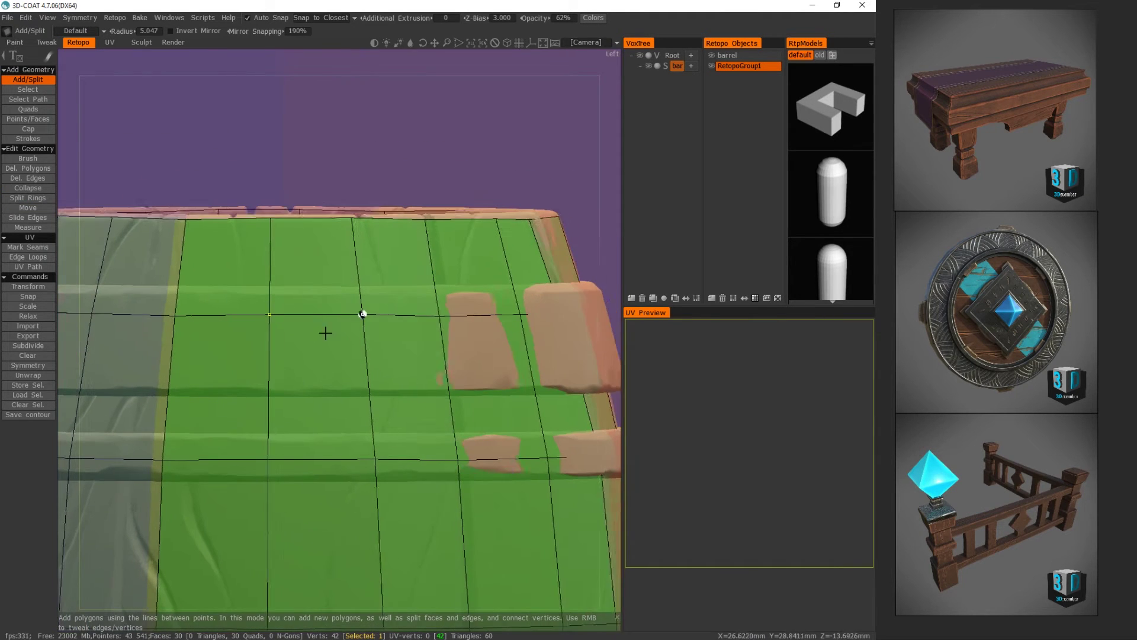
click(711, 55)
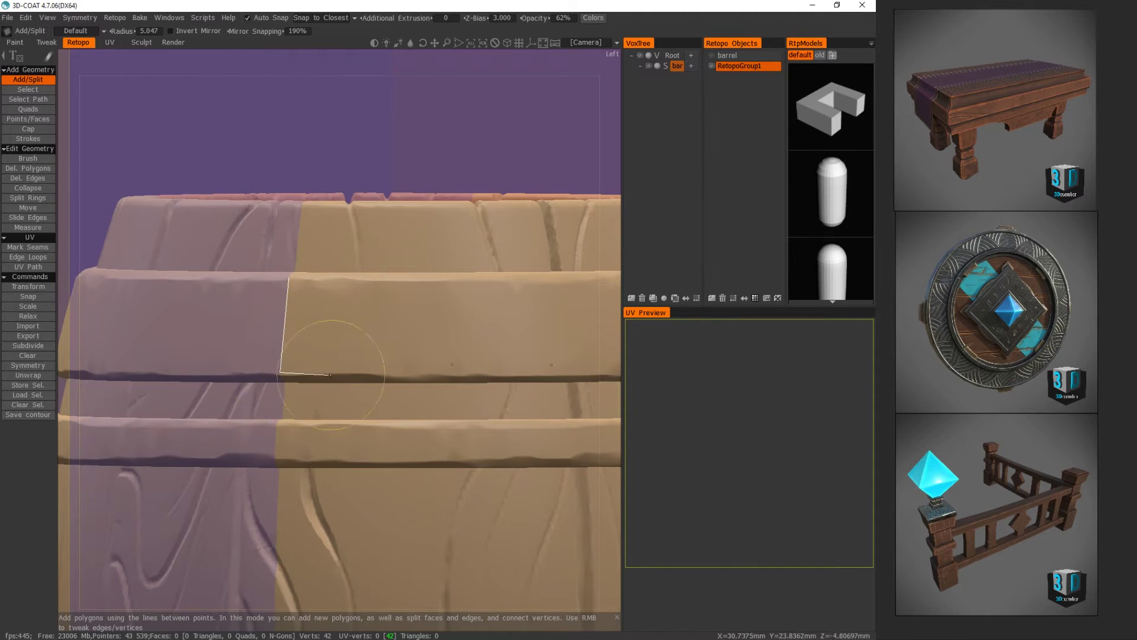
- Build a first quad on the upper wide hoop beside the side symmetry border with Add/Split
mouse_move(375, 279)
right_down()
mouse_move(297, 307)
mouse_move(312, 322)
mouse_move(214, 325)
mouse_move(368, 291)
right_up()
click(292, 285)
alt+drag(343, 331, 371, 312)
- Extend the upper wide hoop's strip by four quads around to the back symmetry border with the Quads tool
key(q)
middle_drag(427, 324, 225, 308)
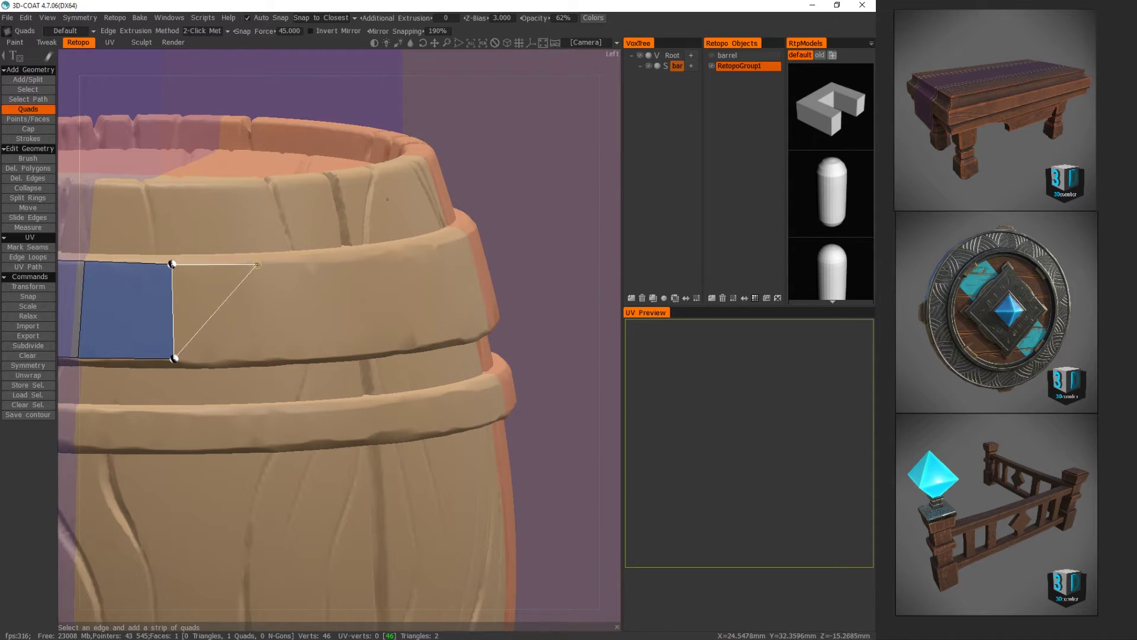
click(406, 291)
right_drag(405, 290, 302, 291)
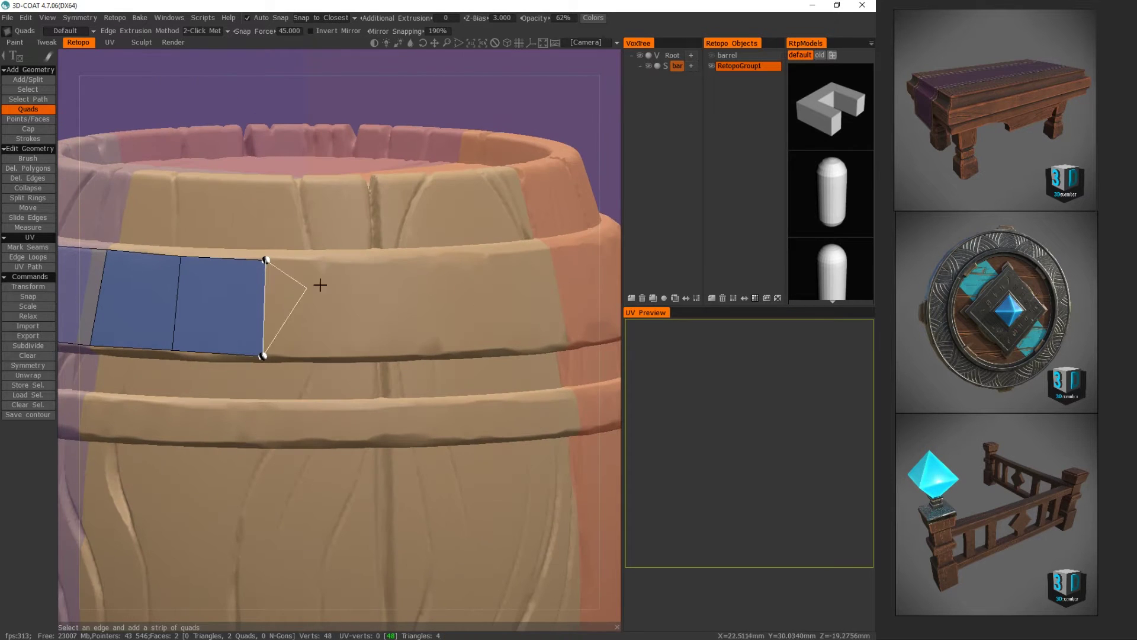
click(363, 353)
right_drag(363, 353, 447, 267)
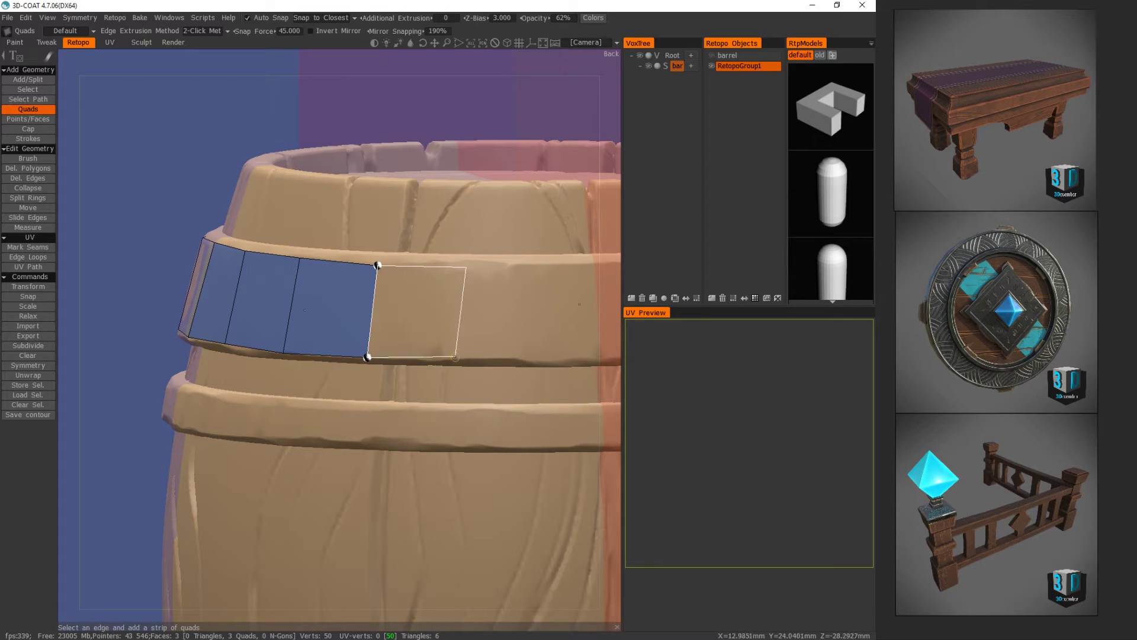
click(463, 358)
right_drag(463, 357, 416, 280)
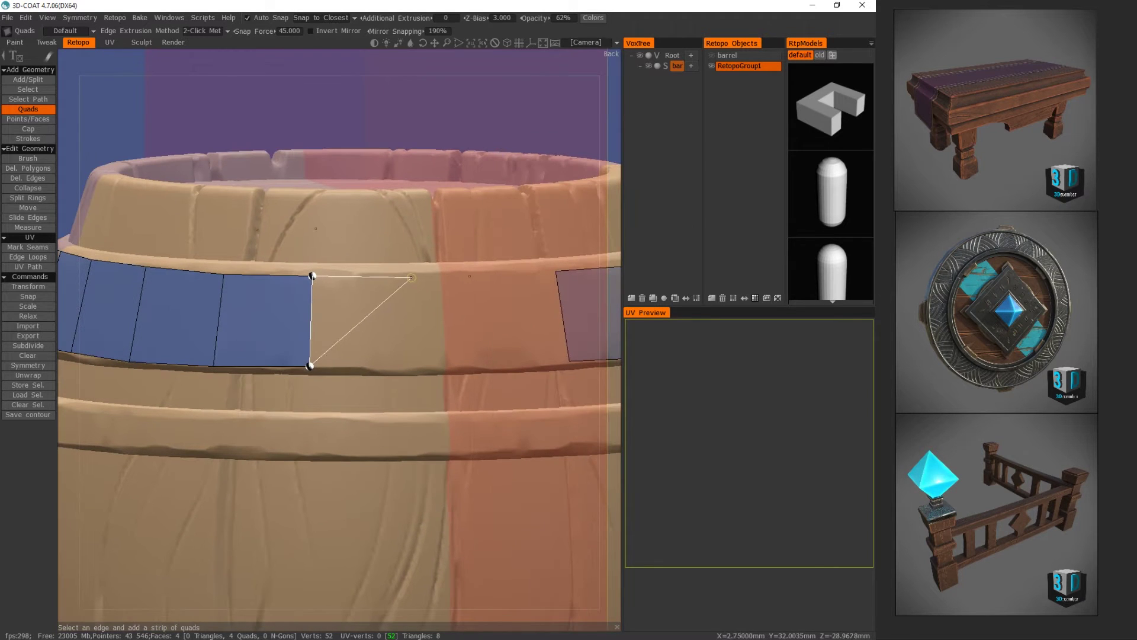
click(446, 366)
- Move the strip's vertices near the back symmetry border to even out the quad widths along the upper wide hoop
key(m)
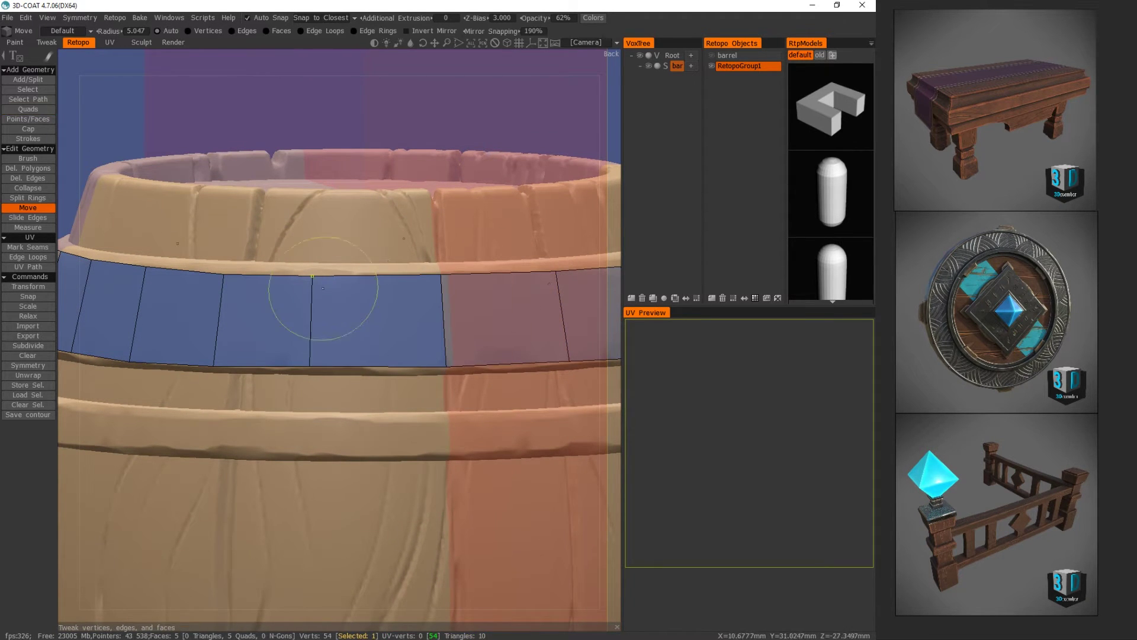
drag(316, 278, 330, 284)
drag(318, 359, 335, 362)
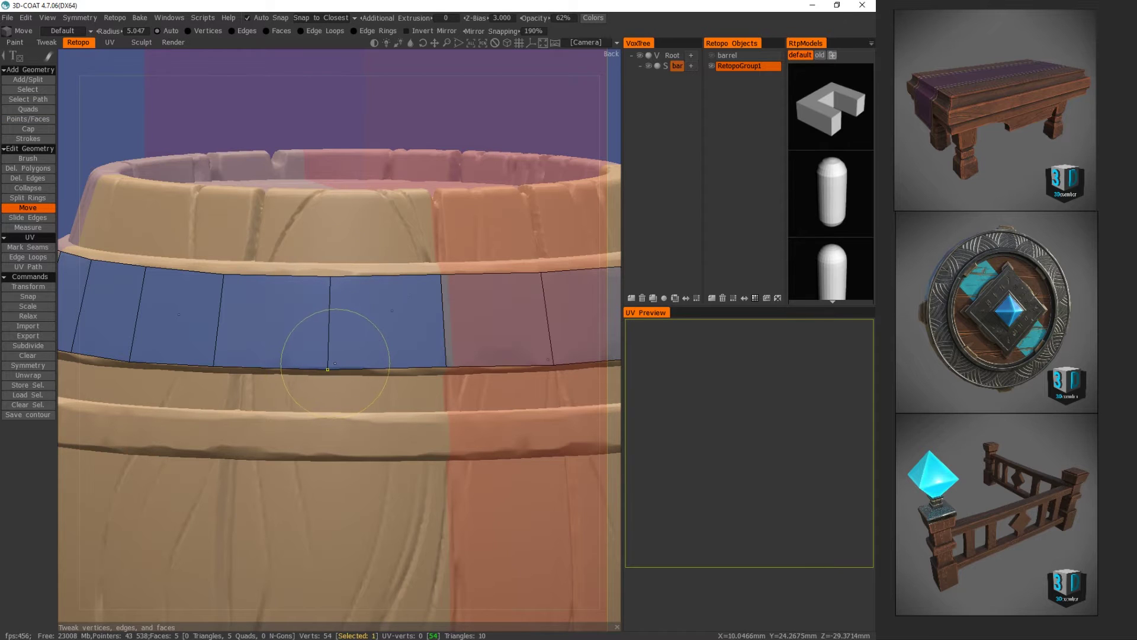
drag(232, 278, 238, 277)
right_drag(266, 285, 284, 322)
- Add two narrow quads over the upper wide hoop's top edge, starting at the back symmetry border, and adjust the new vertex
key(q)
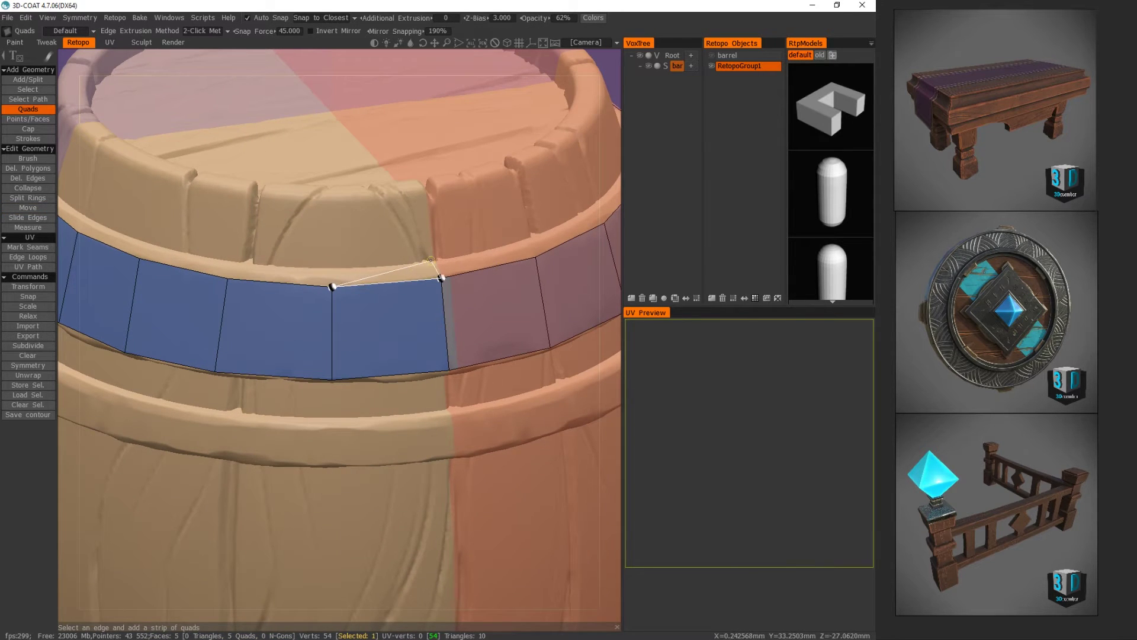
click(330, 270)
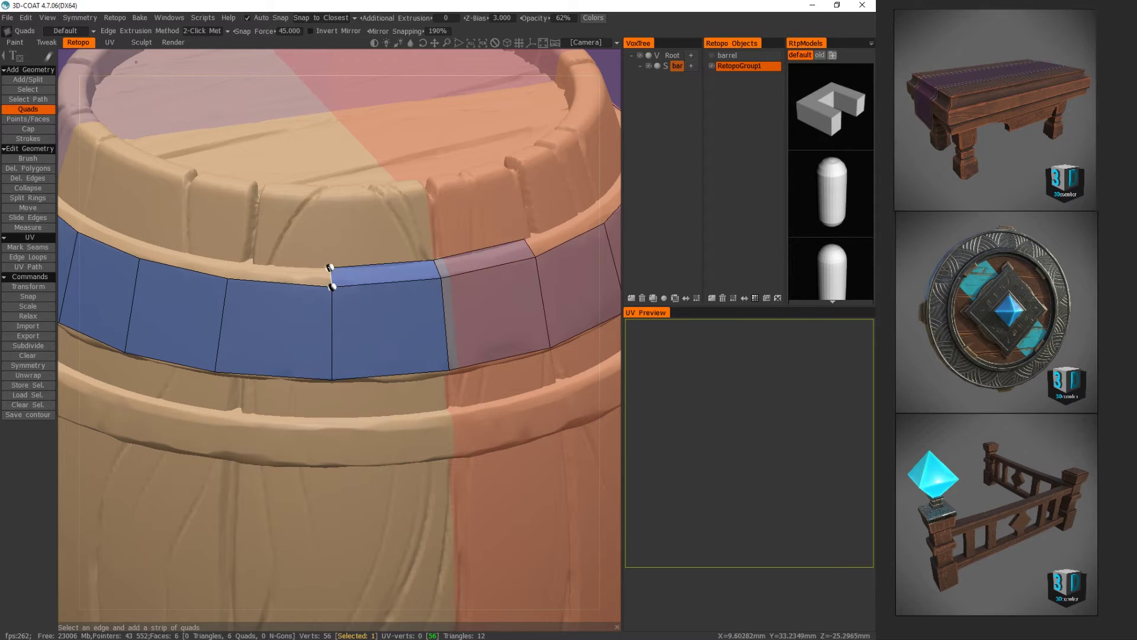
right_drag(330, 270, 319, 286)
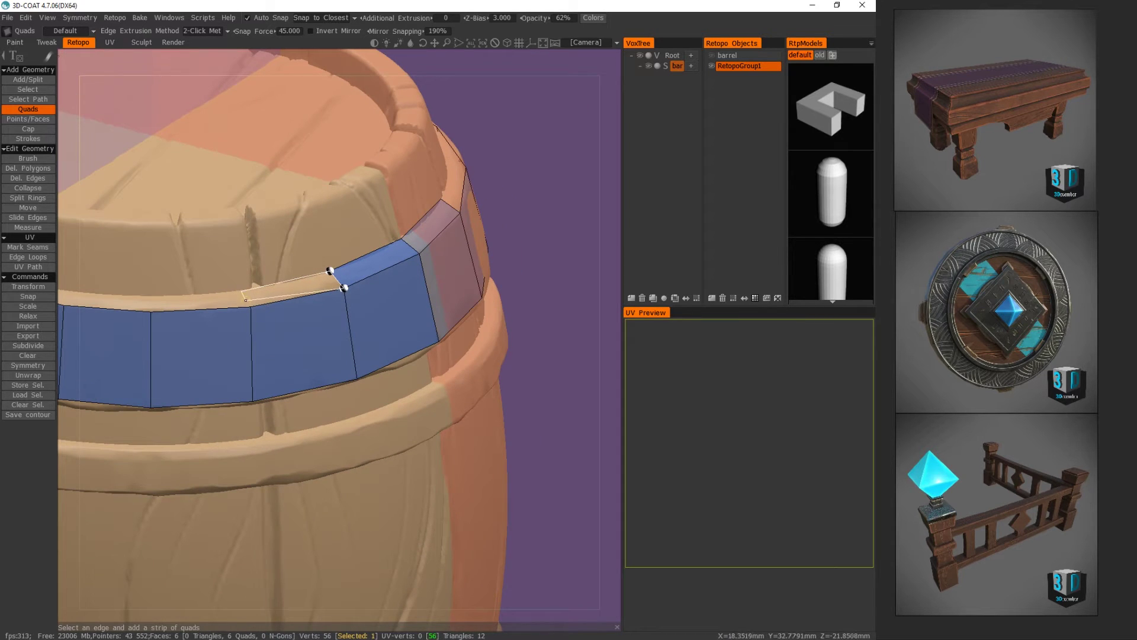
click(247, 300)
key(m)
click(246, 302)
- Continue the top-edge strip of the upper wide hoop with three more quads up to the side symmetry border
middle_drag(224, 314, 368, 321)
key(q)
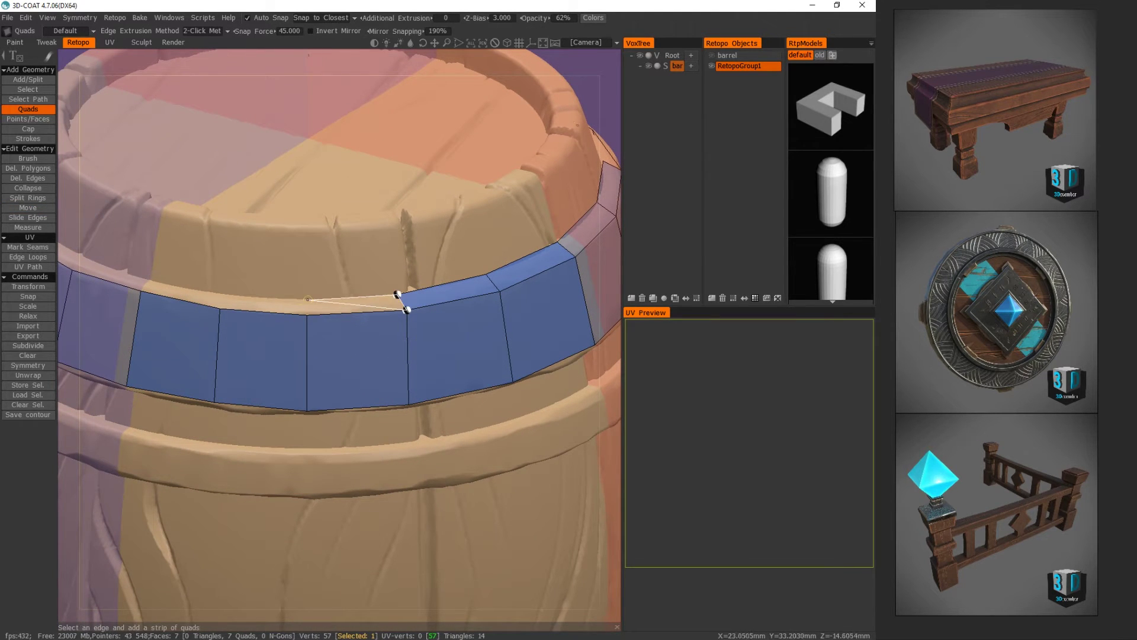
click(301, 300)
middle_drag(209, 329, 398, 325)
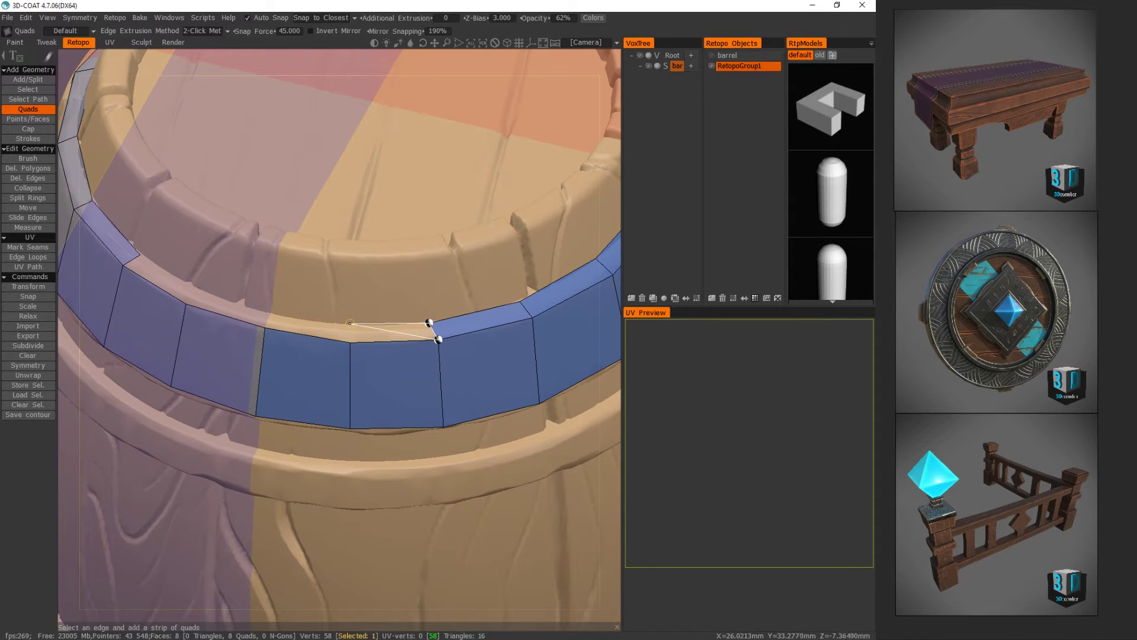
click(429, 323)
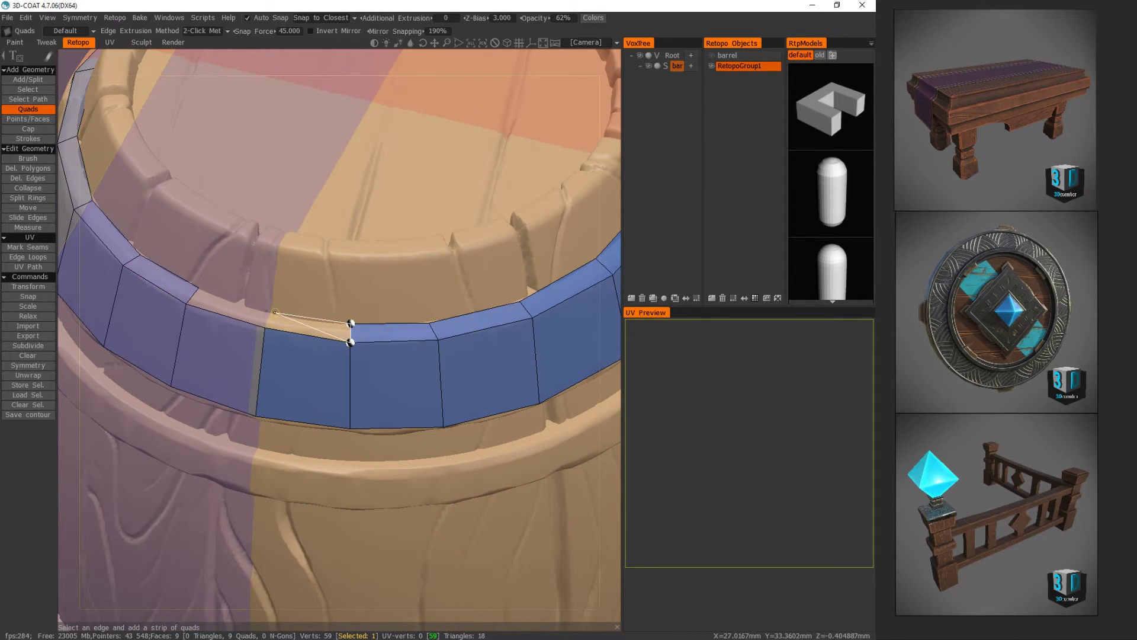
click(267, 324)
middle_drag(267, 317, 334, 284)
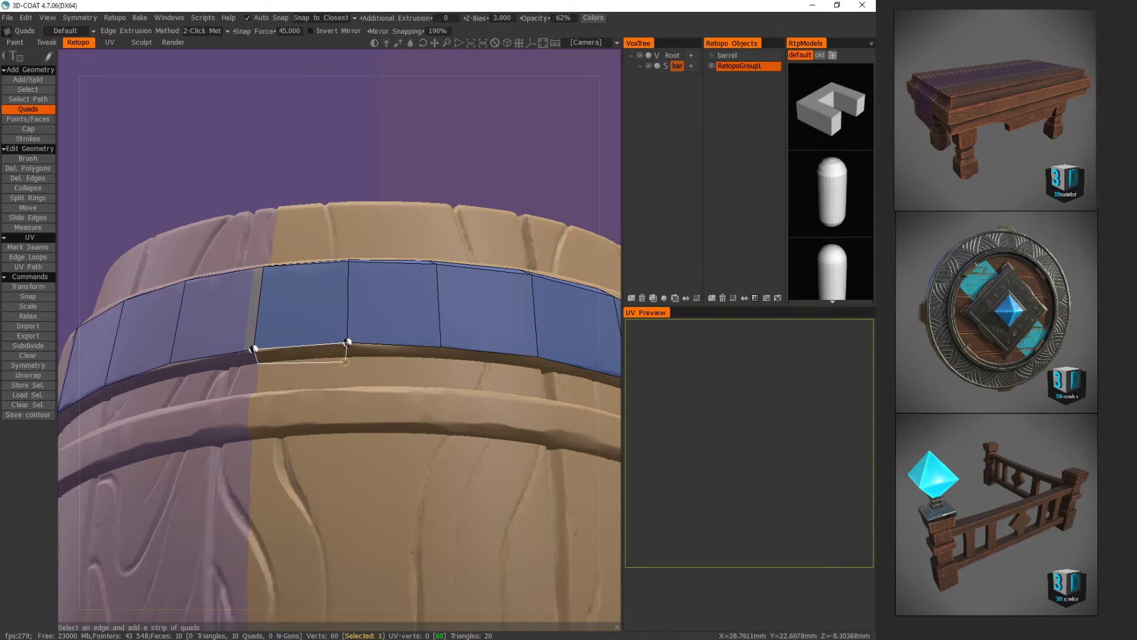
- Add five narrow quads along the underside of the upper wide hoop, from the side symmetry border to the back one
click(347, 357)
click(438, 356)
middle_drag(439, 350, 425, 355)
click(485, 329)
mouse_move(482, 323)
middle_down()
mouse_move(398, 338)
mouse_move(468, 336)
middle_up()
click(417, 329)
click(348, 327)
- Build a first quad on the upper narrow hoop beside the back symmetry border with Add/Split
middle_drag(350, 330, 406, 463)
alt+drag(406, 463, 427, 485)
key(Escape)
alt+middle_drag(392, 480, 336, 382)
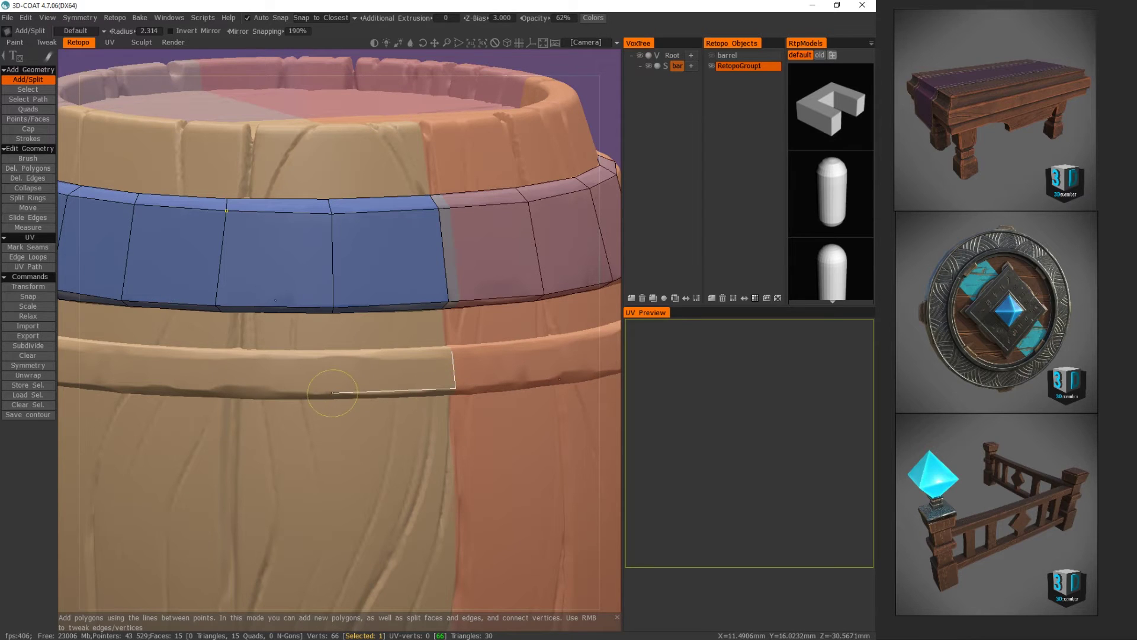
click(452, 350)
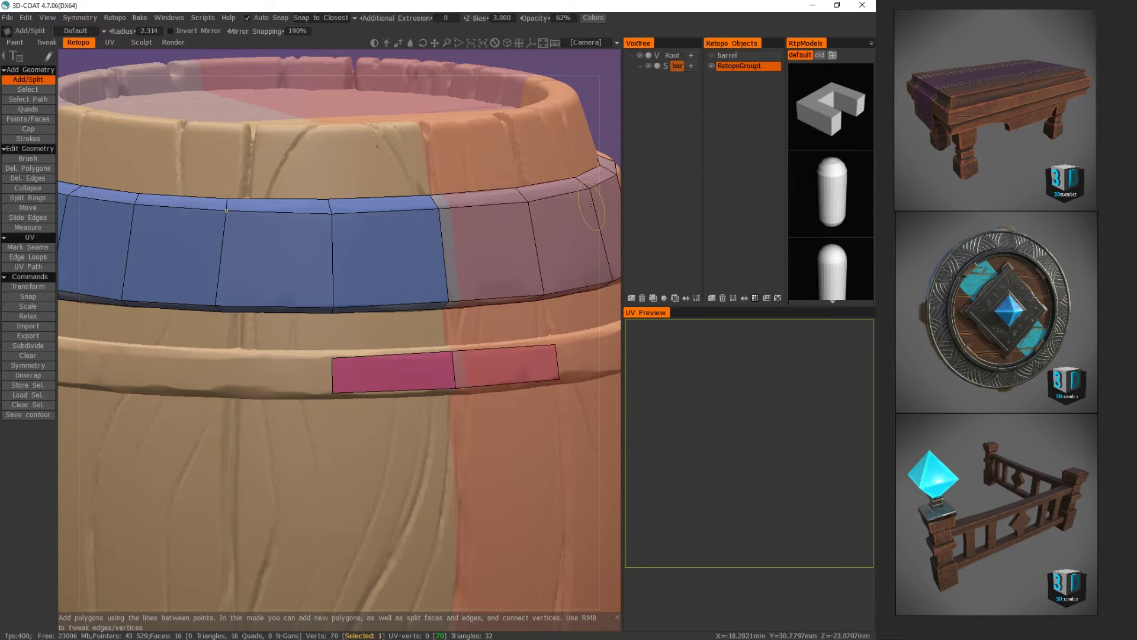
- Show the barrel retopo object to compare it with the hoop strips, and hide it again
click(711, 55)
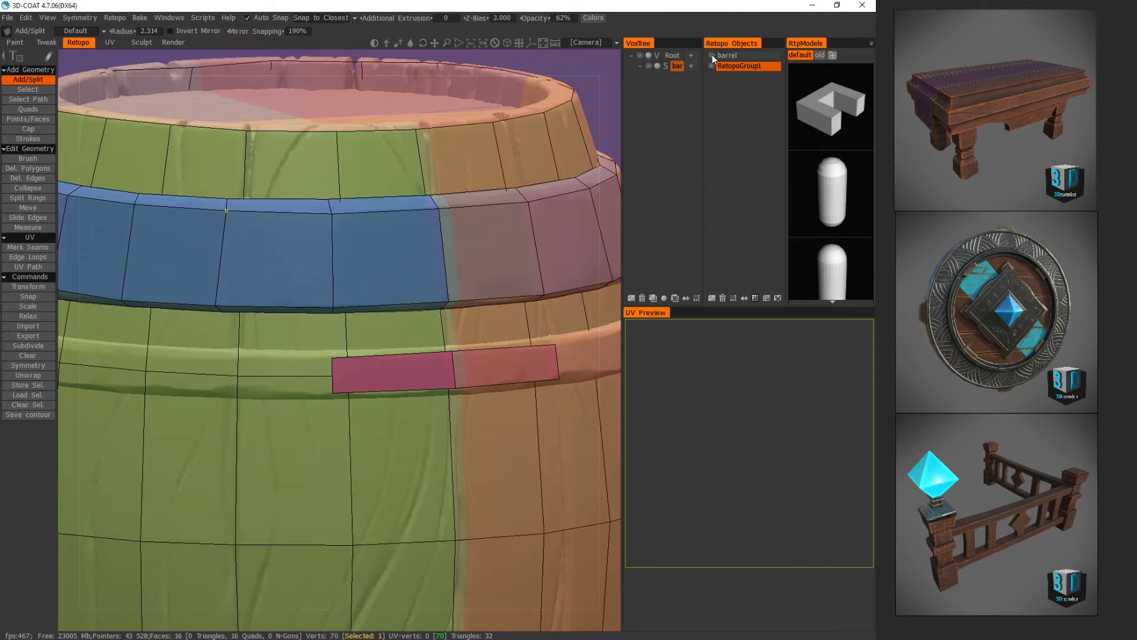
alt+drag(406, 249, 474, 218)
right_drag(474, 219, 616, 184)
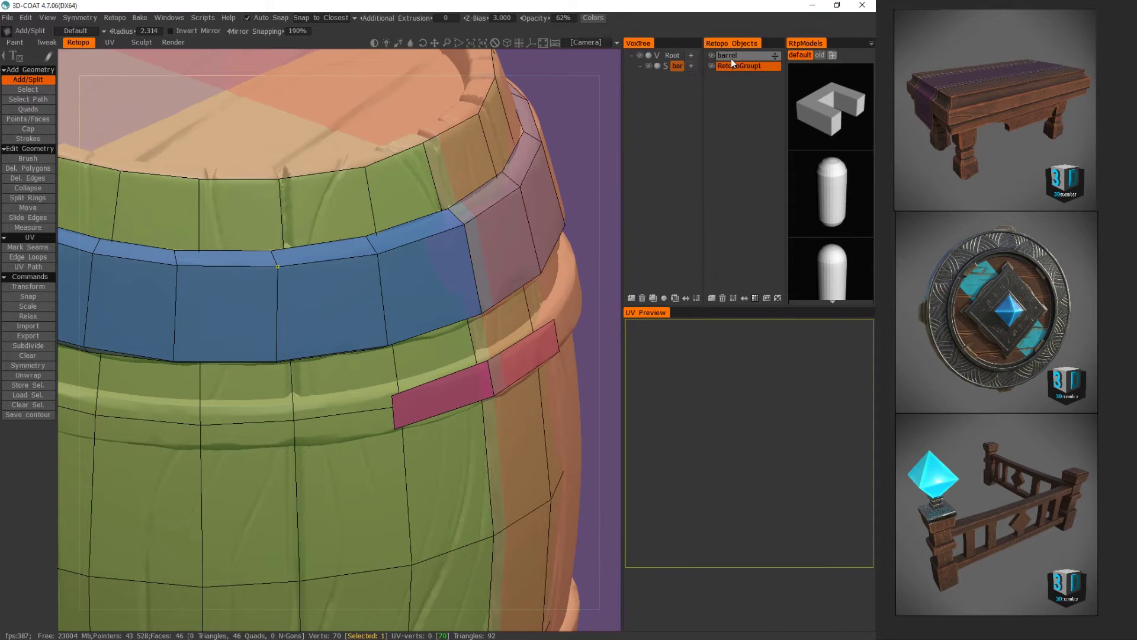
click(711, 55)
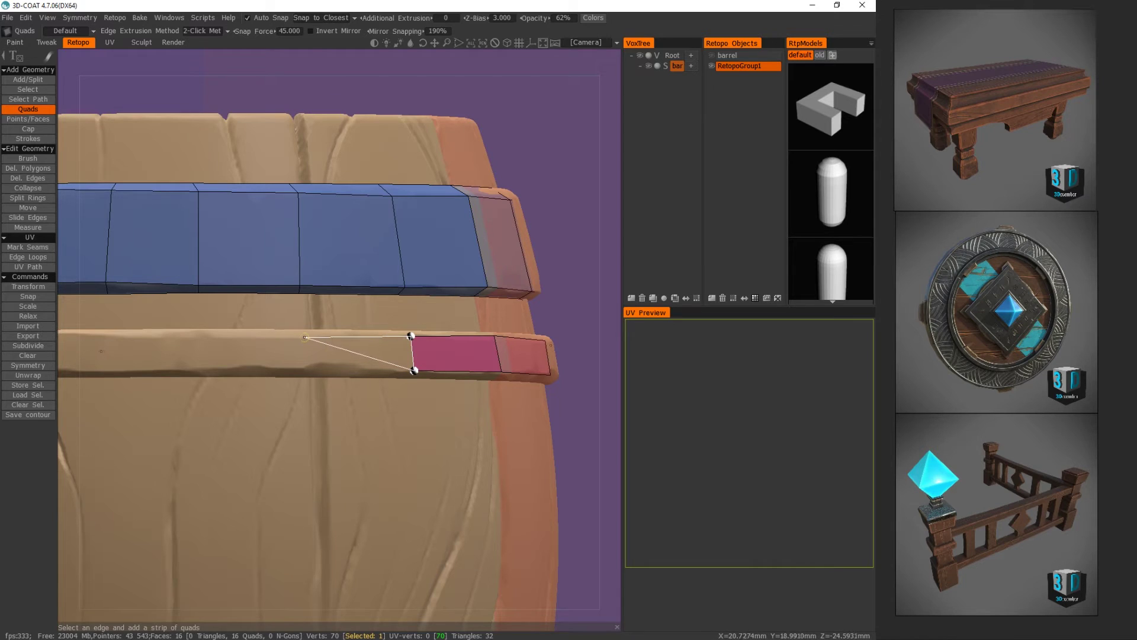
- Extend the upper narrow hoop's strip by four quads around to the side symmetry border with the Quads tool
click(305, 363)
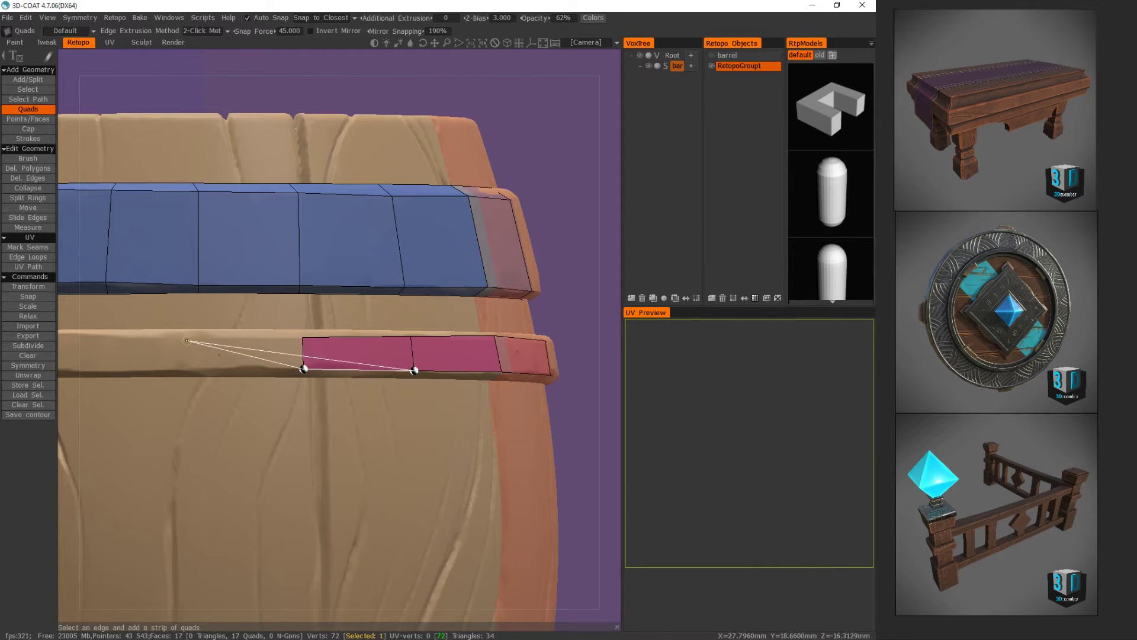
click(189, 366)
middle_drag(171, 365, 412, 379)
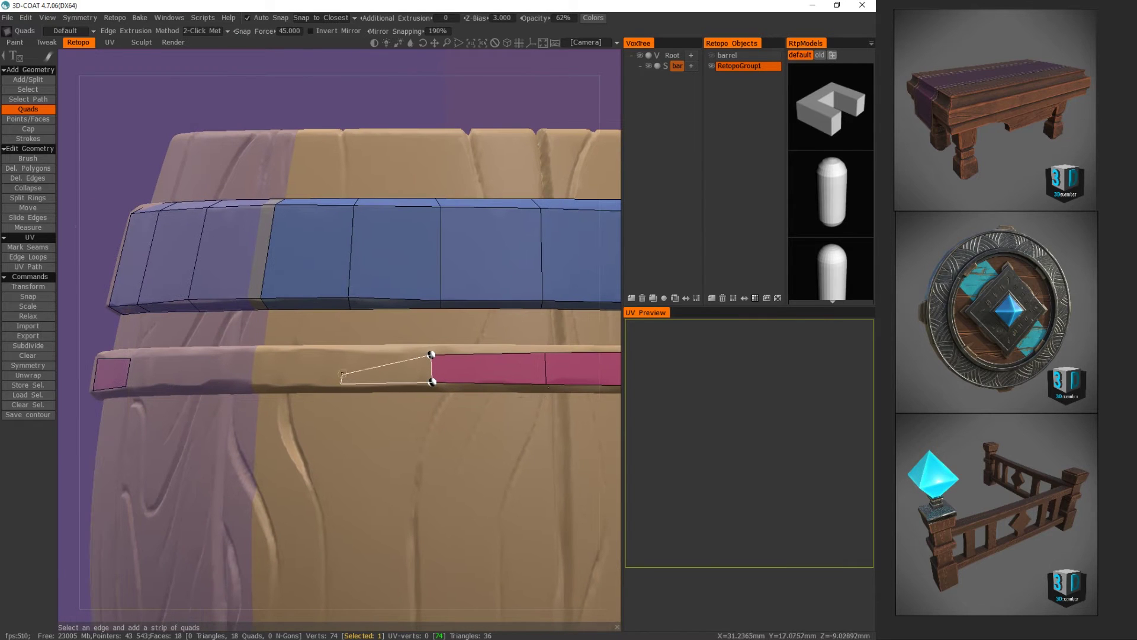
click(339, 354)
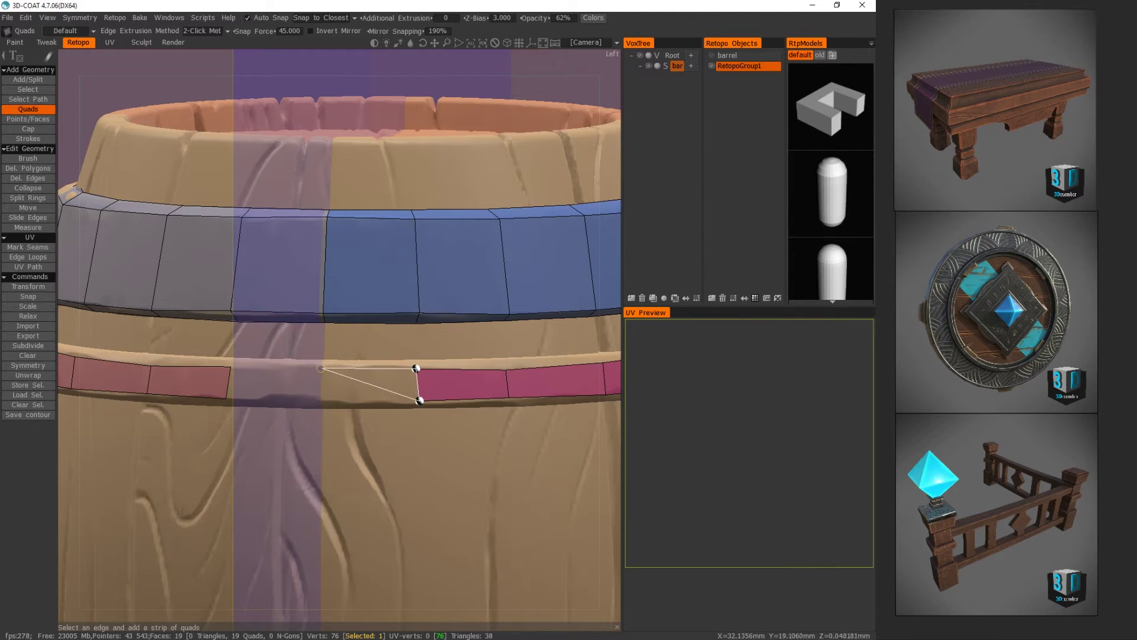
click(320, 393)
middle_drag(322, 384, 326, 319)
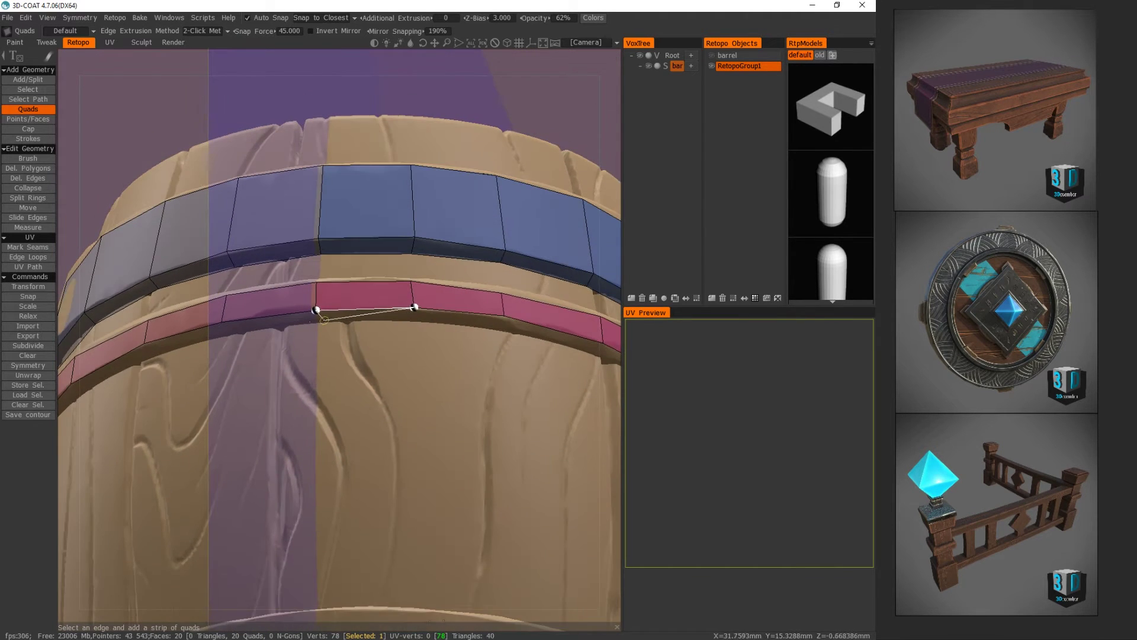
- Add five narrow quads along the underside of the upper narrow hoop, from the side symmetry border to the back one
click(409, 321)
middle_drag(409, 322, 332, 311)
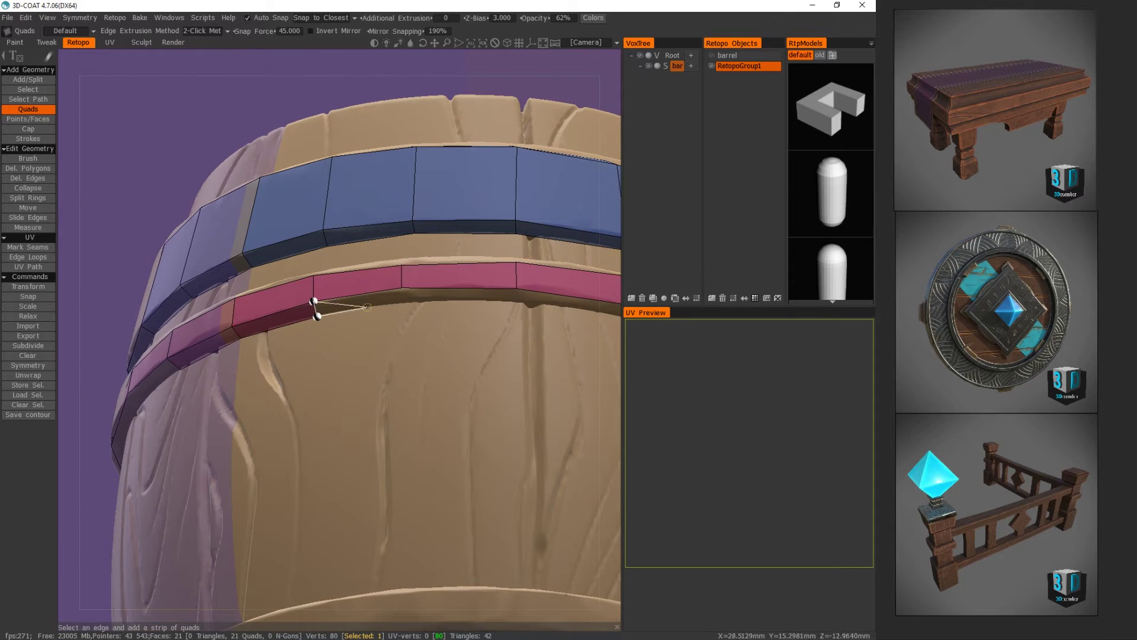
click(403, 303)
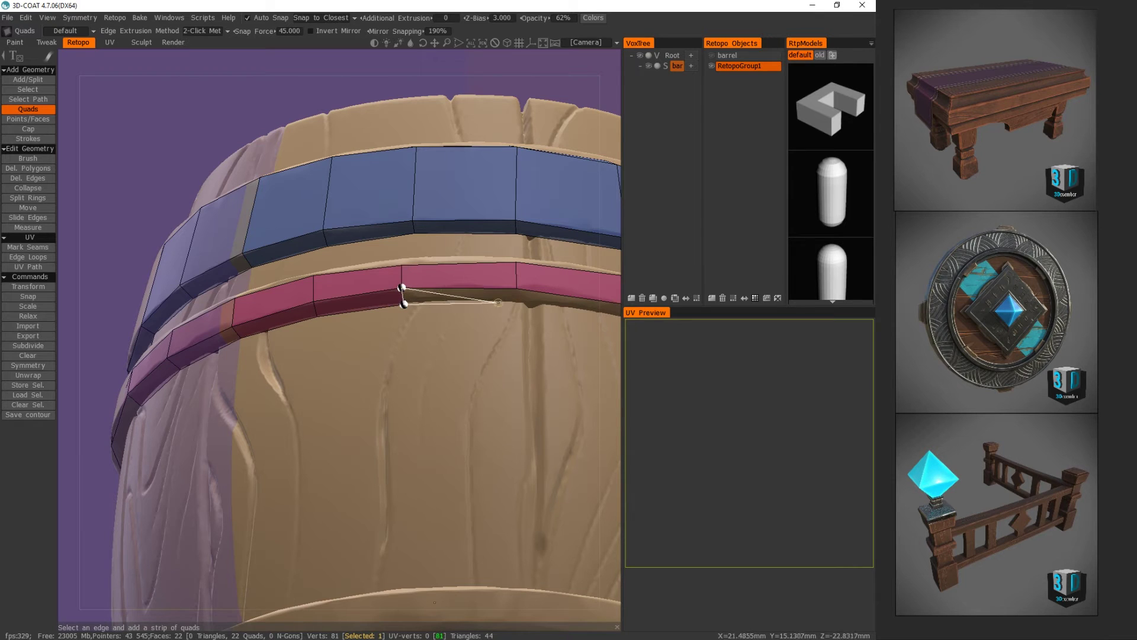
click(518, 294)
middle_drag(515, 296, 331, 318)
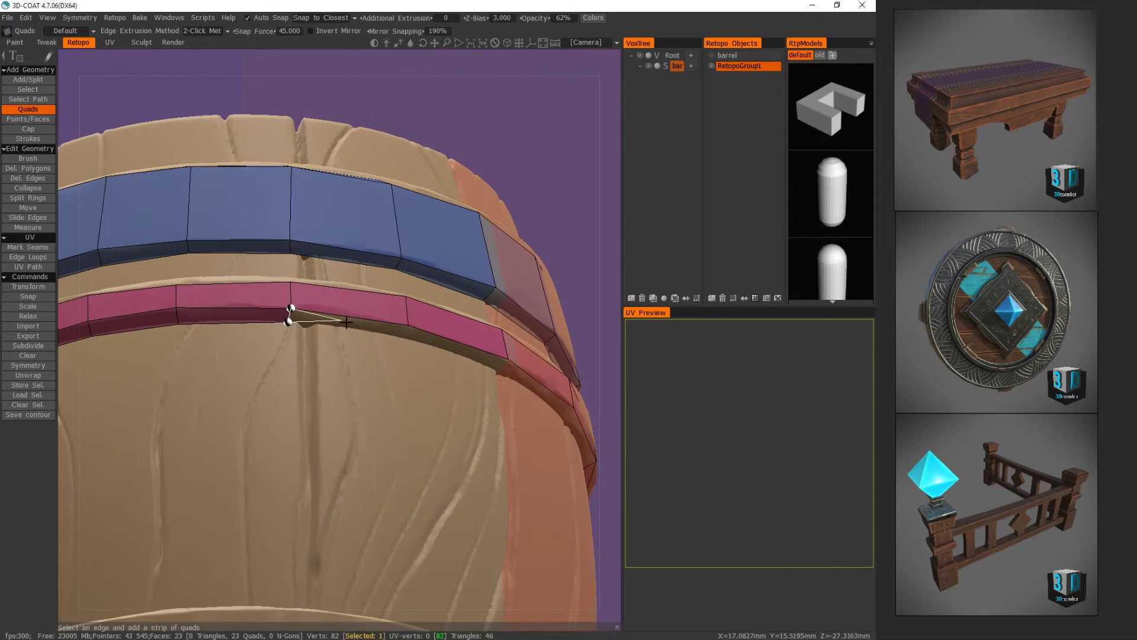
click(405, 326)
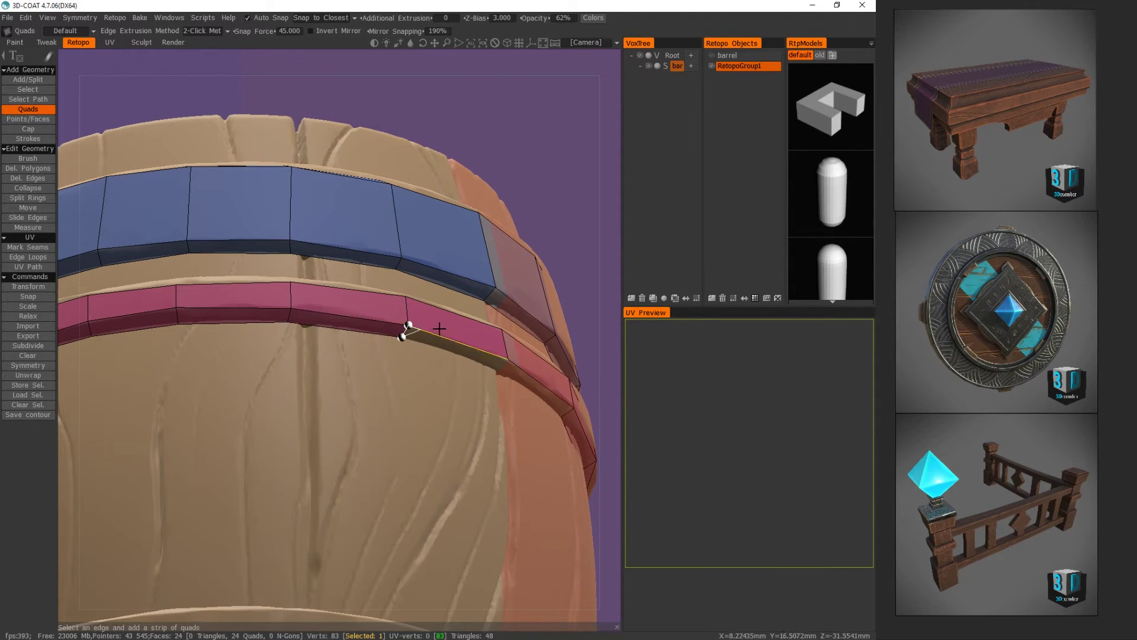
middle_drag(406, 325, 364, 325)
click(402, 329)
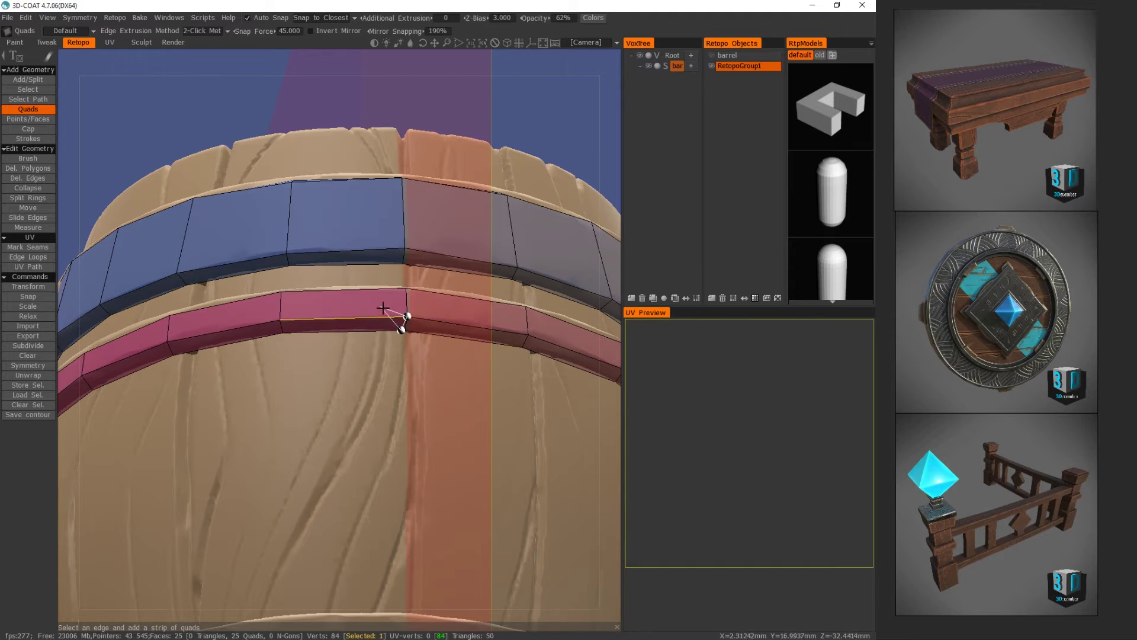
- Add five narrow quads along the upper edge of the upper narrow hoop, from the back symmetry border to the side one, and adjust their points
key(m)
middle_drag(405, 332, 405, 427)
key(q)
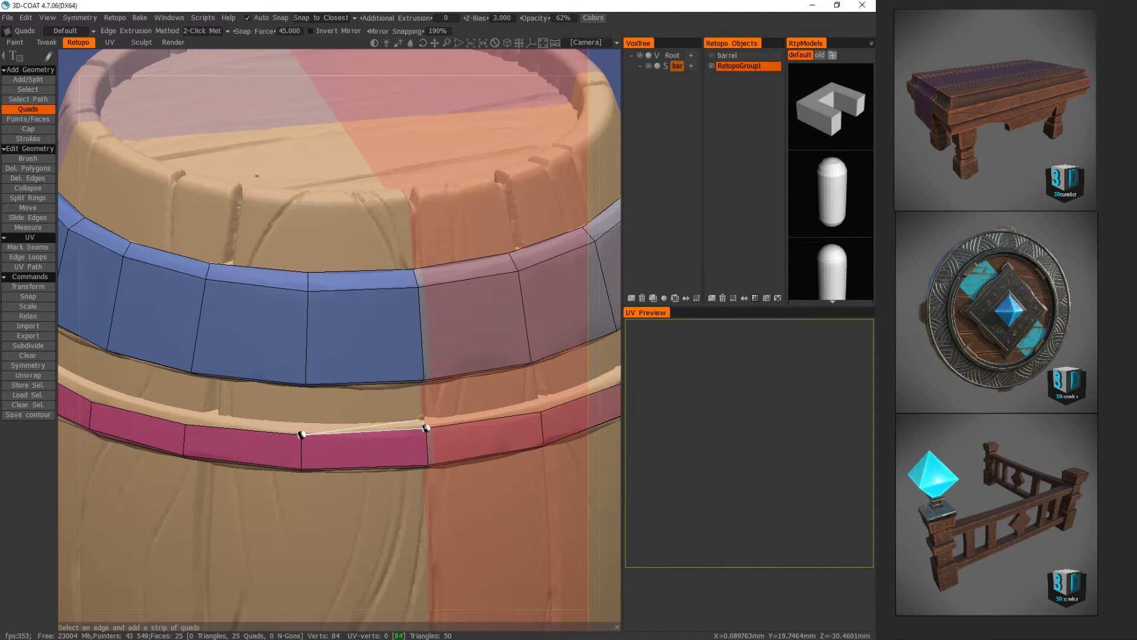
click(311, 422)
mouse_move(306, 425)
middle_down()
mouse_move(326, 447)
mouse_move(270, 459)
mouse_move(359, 459)
mouse_move(347, 445)
mouse_move(283, 447)
mouse_move(342, 465)
middle_up()
click(257, 454)
click(314, 454)
click(314, 453)
click(284, 464)
key(m)
click(284, 447)
drag(373, 450, 383, 407)
- Build a first quad on the lower narrow hoop beside the side symmetry border and add a narrow quad along its upper edge
middle_drag(383, 406, 373, 219)
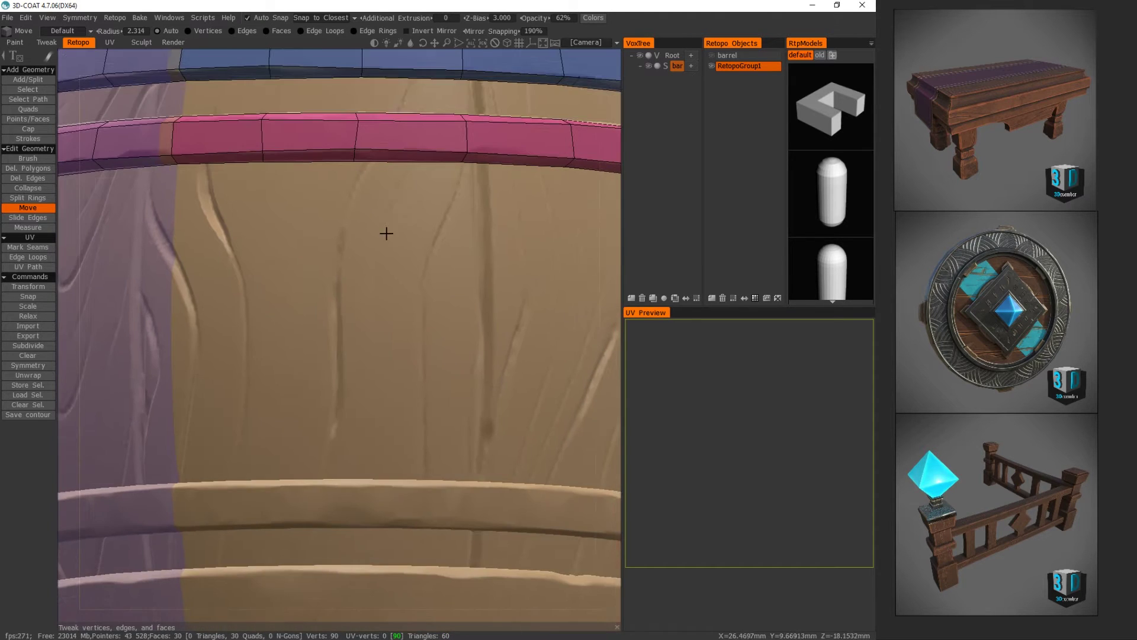
middle_drag(418, 409, 406, 314)
key(q)
key(a)
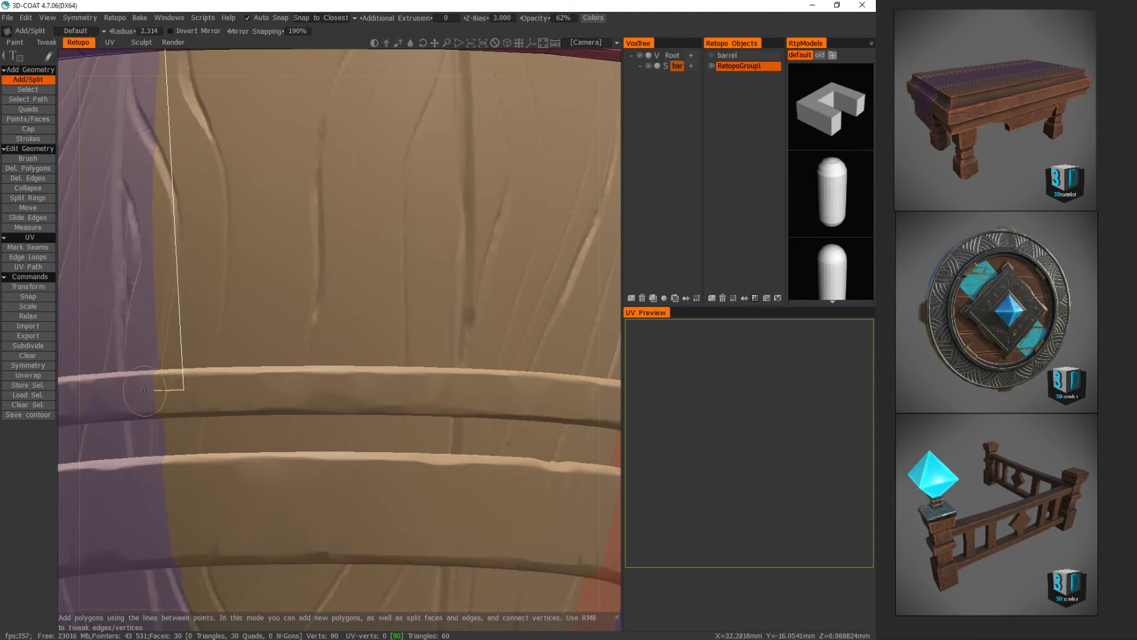
click(153, 376)
click(155, 410)
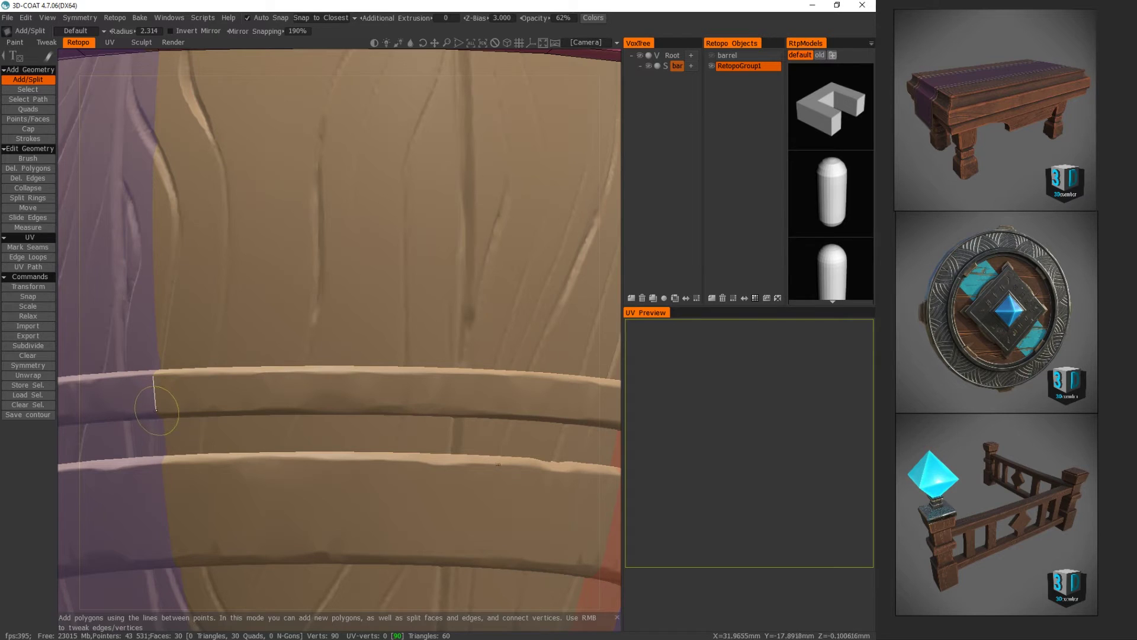
click(271, 376)
click(153, 376)
alt+drag(229, 373, 231, 427)
key(q)
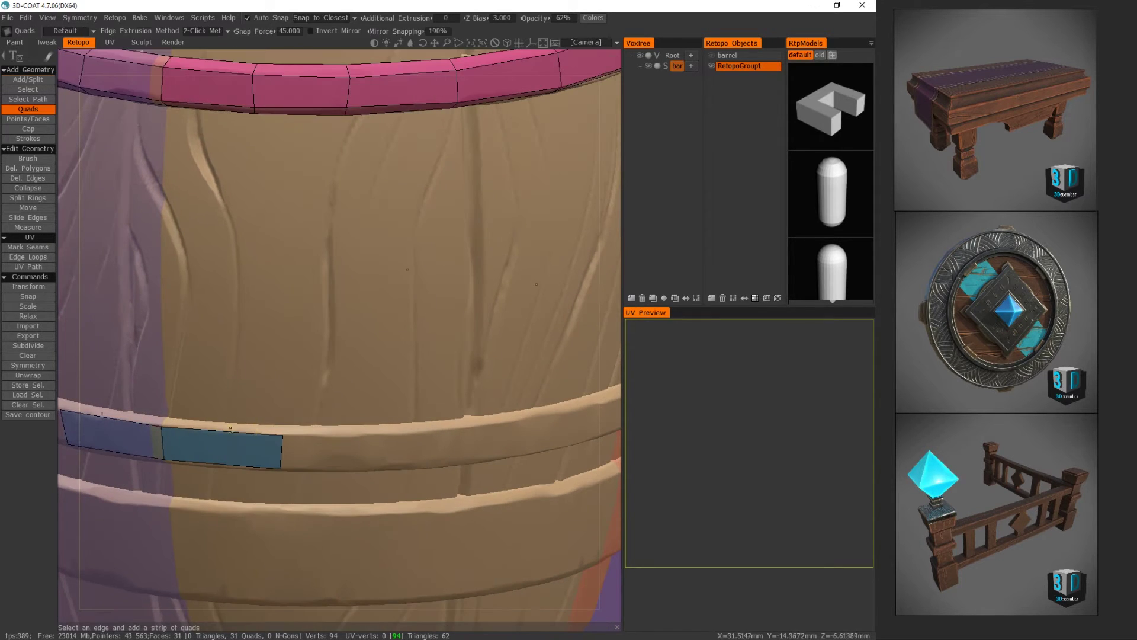
click(231, 430)
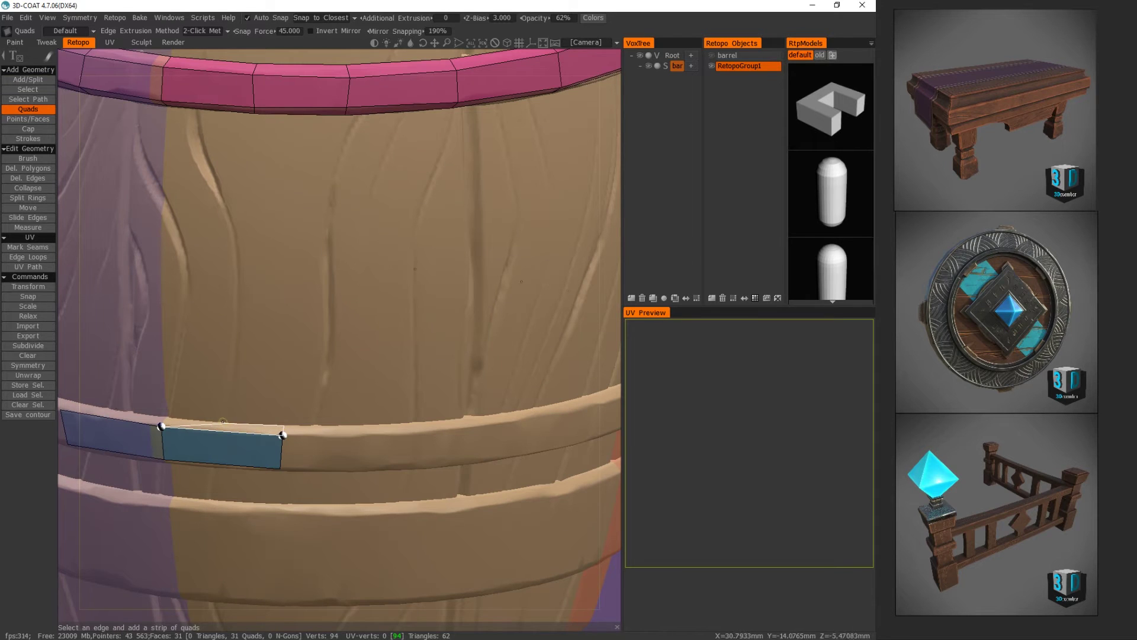
click(168, 417)
- Extend the lower narrow hoop's strip by four quads around to the back symmetry border and even out the last quads' spacing
alt+drag(235, 447, 245, 364)
click(282, 324)
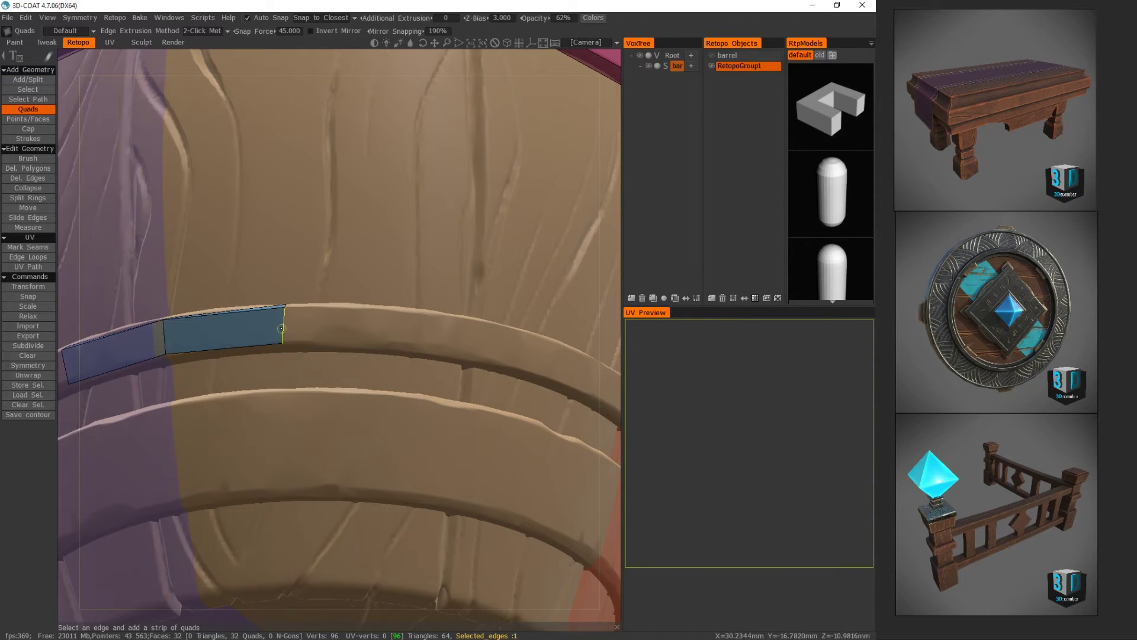
click(408, 311)
alt+drag(409, 311, 356, 386)
click(432, 372)
alt+drag(432, 372, 418, 407)
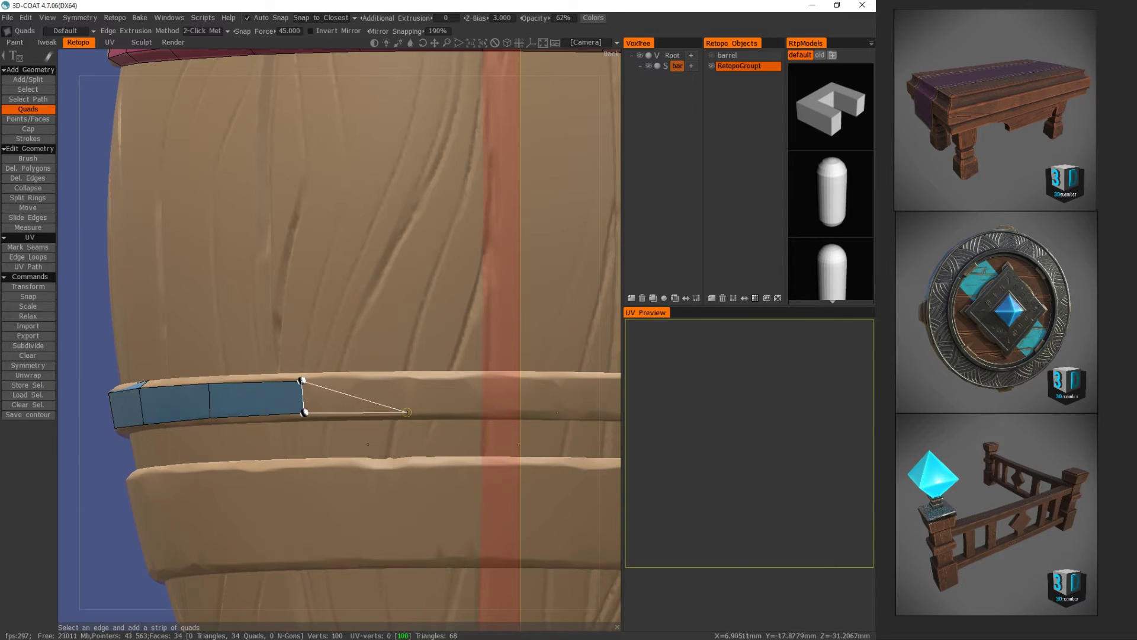
click(413, 379)
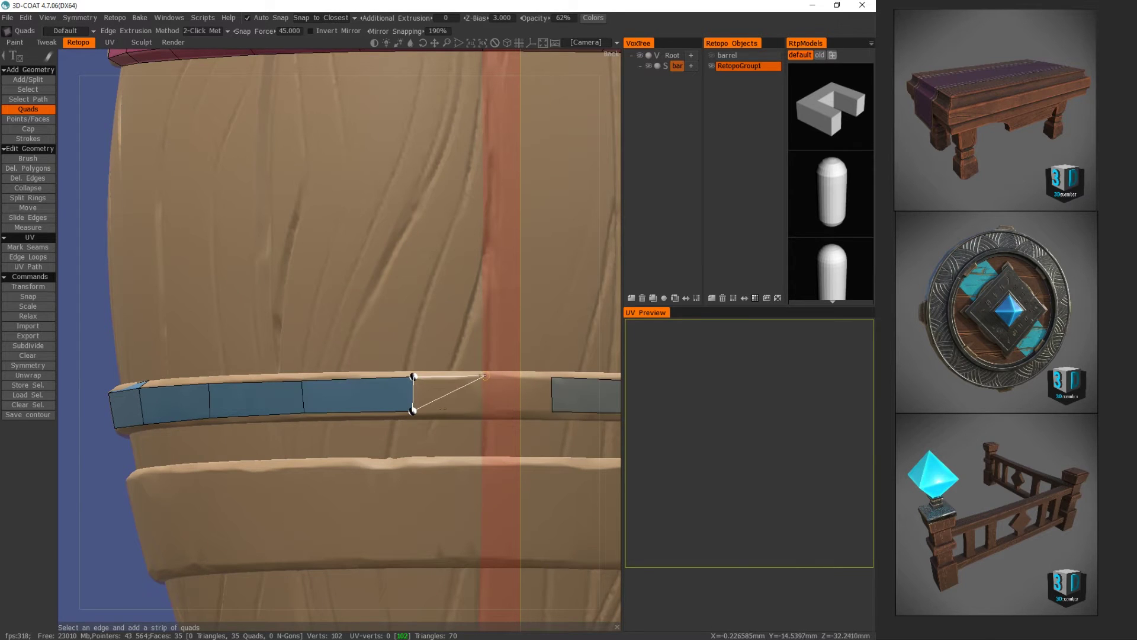
click(482, 391)
key(m)
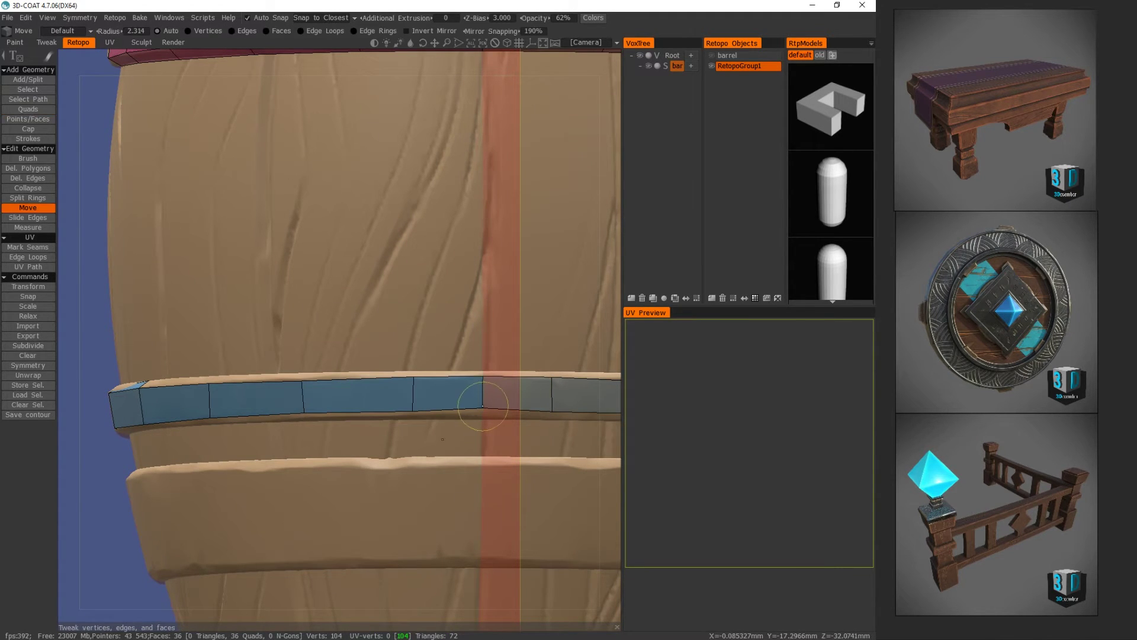
mouse_move(413, 408)
mouse_down()
mouse_move(396, 411)
mouse_move(395, 377)
mouse_move(429, 409)
mouse_up()
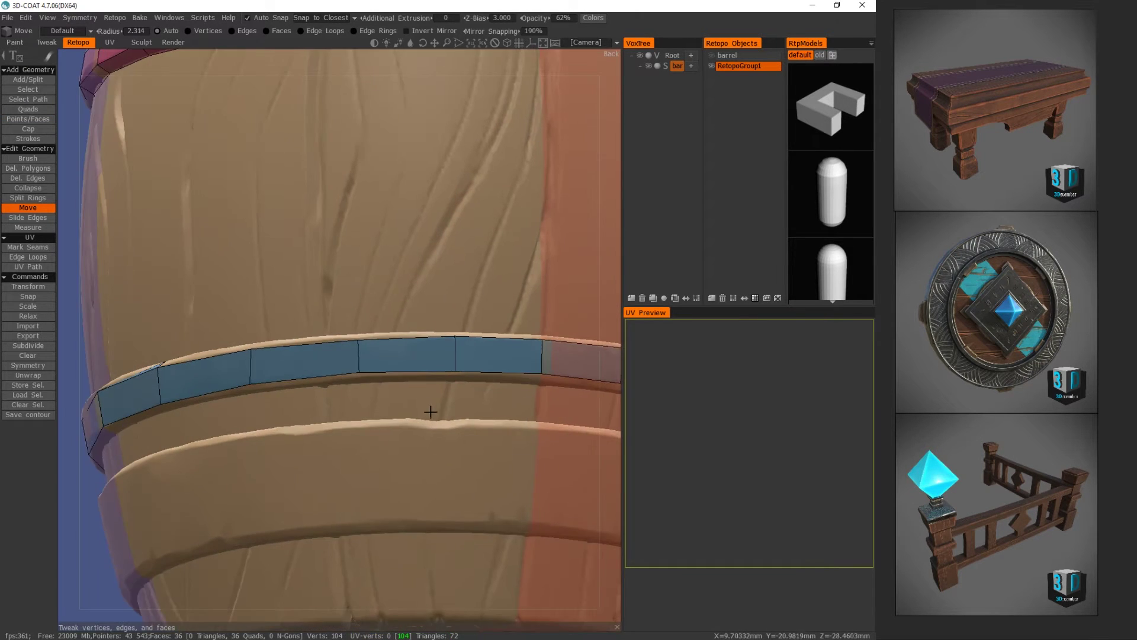
- Build a first quad on the lower wide hoop beside the back symmetry border with Add/Split and narrow it by moving its free corners
alt+middle_drag(429, 408, 381, 364)
key(a)
alt+drag(432, 371, 393, 389)
key(Escape)
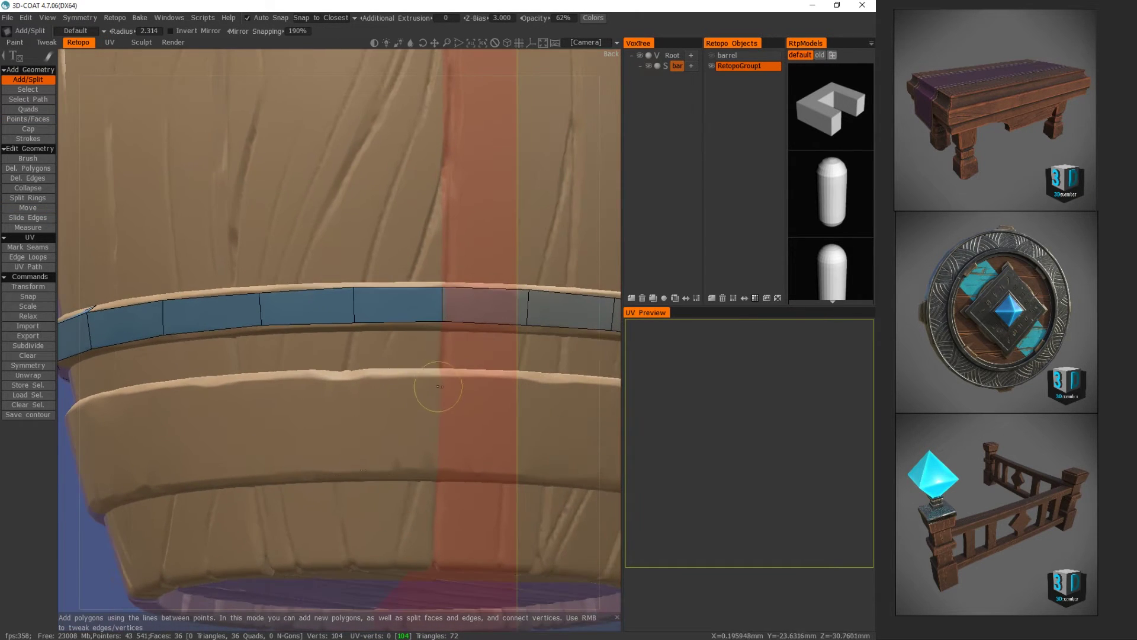
click(439, 377)
click(438, 469)
click(305, 471)
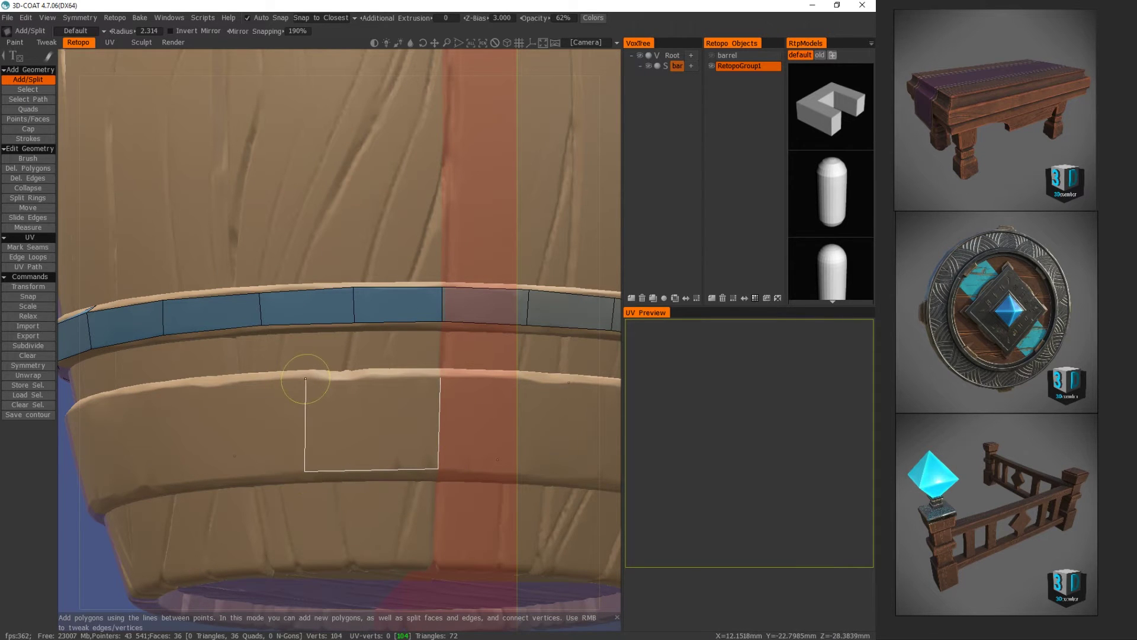
click(439, 376)
key(m)
drag(305, 379, 319, 378)
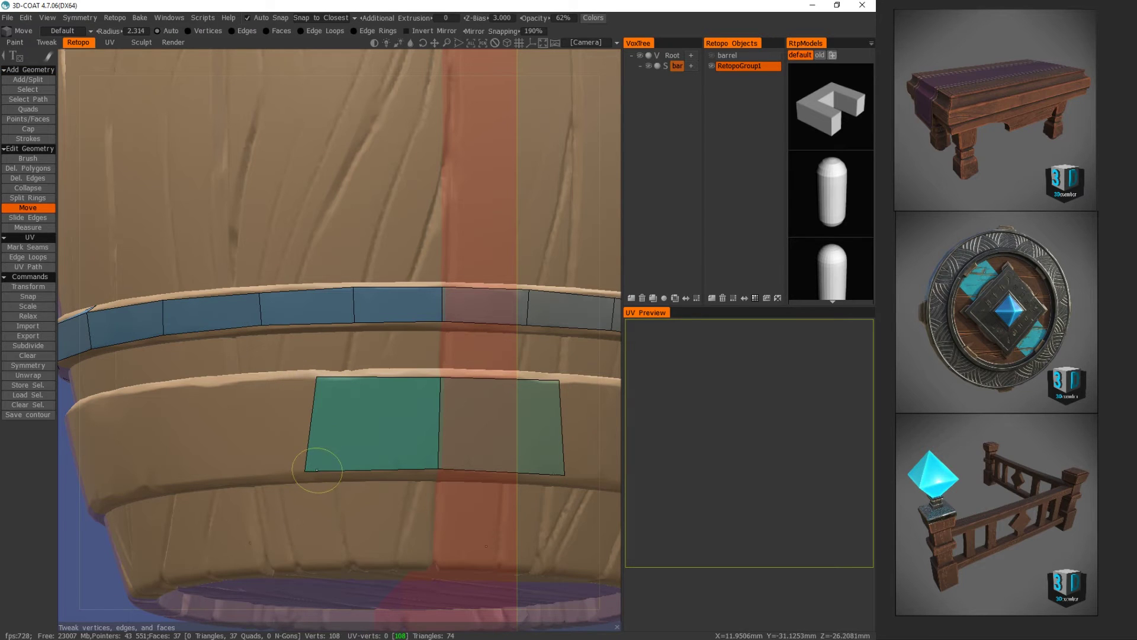
drag(305, 471, 318, 471)
- Extend the lower wide hoop's strip by two quads toward the side symmetry border and adjust a lower point with Move
middle_drag(314, 420, 414, 423)
key(q)
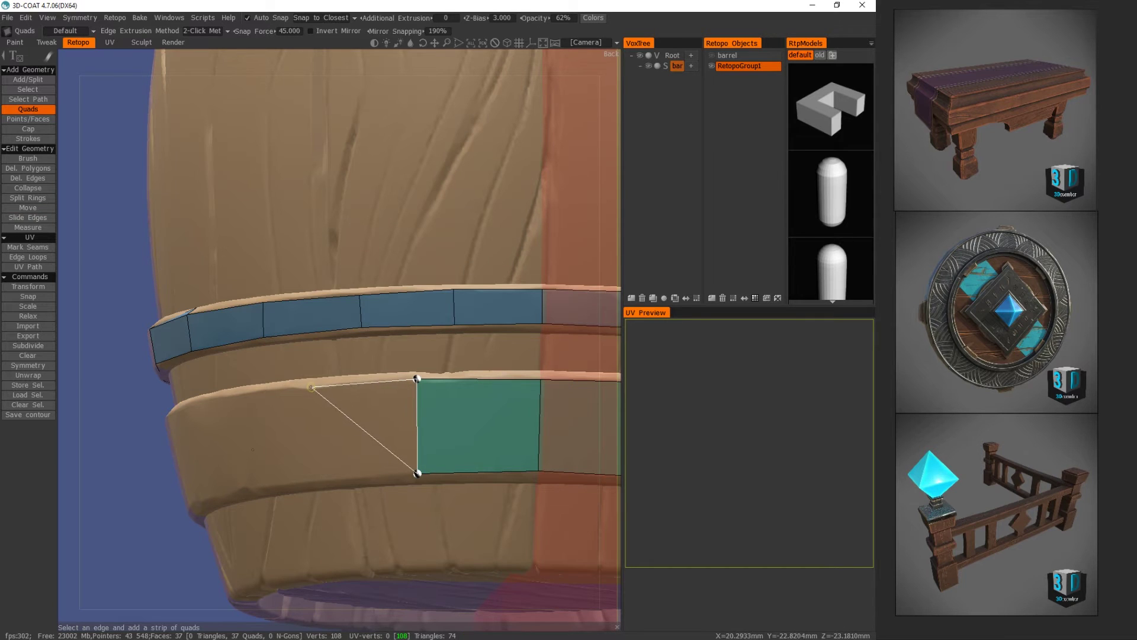
click(314, 478)
alt+drag(270, 474, 402, 479)
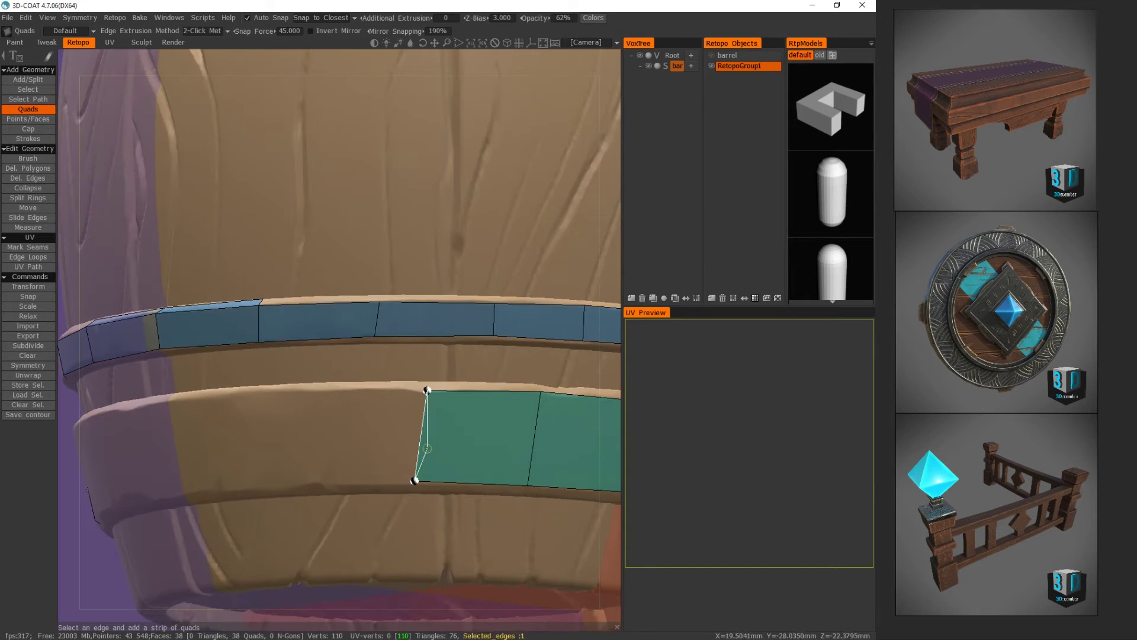
click(313, 485)
click(307, 388)
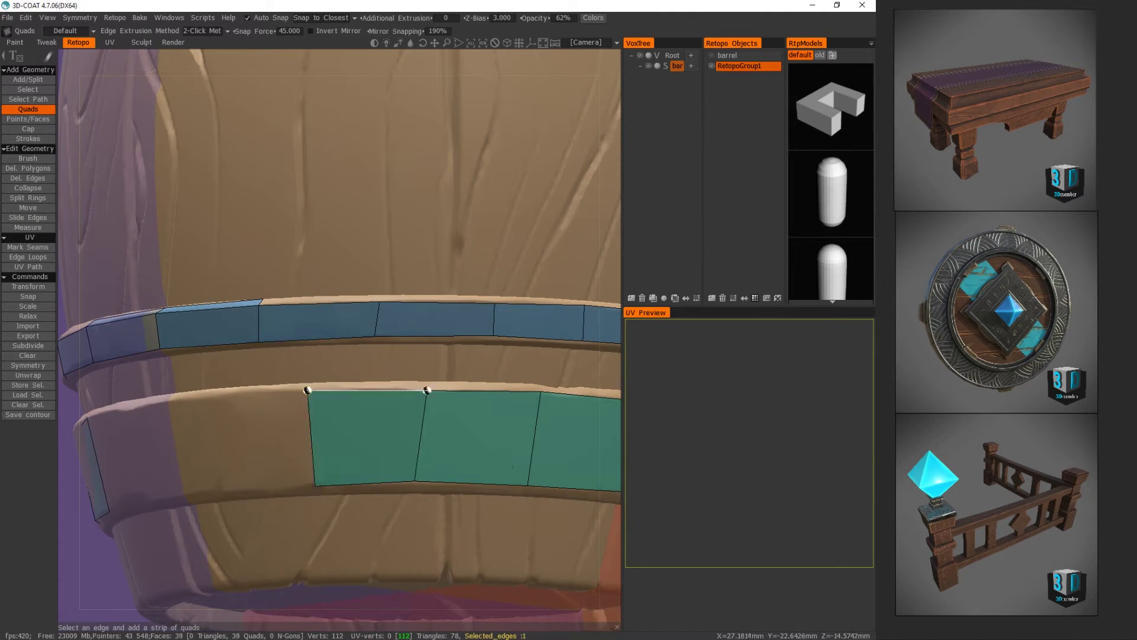
alt+drag(311, 396, 331, 424)
key(w)
drag(419, 489, 429, 490)
alt+drag(362, 453, 424, 398)
- Save the scene as "barrel retop" in 3b format
key(ctrl+s)
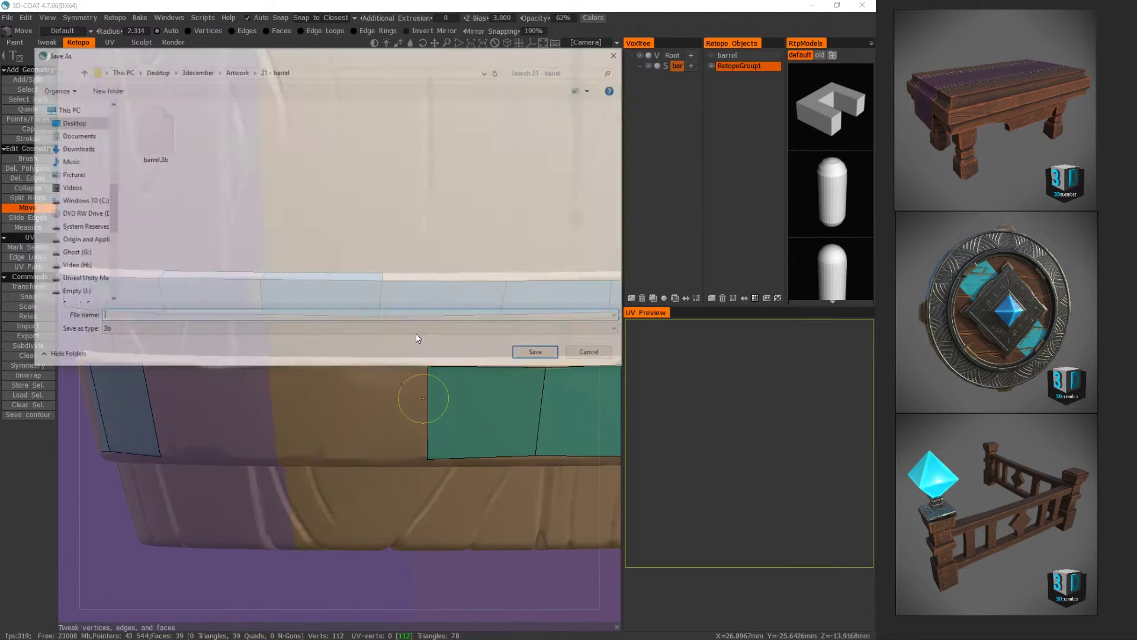
text(barrel retop)
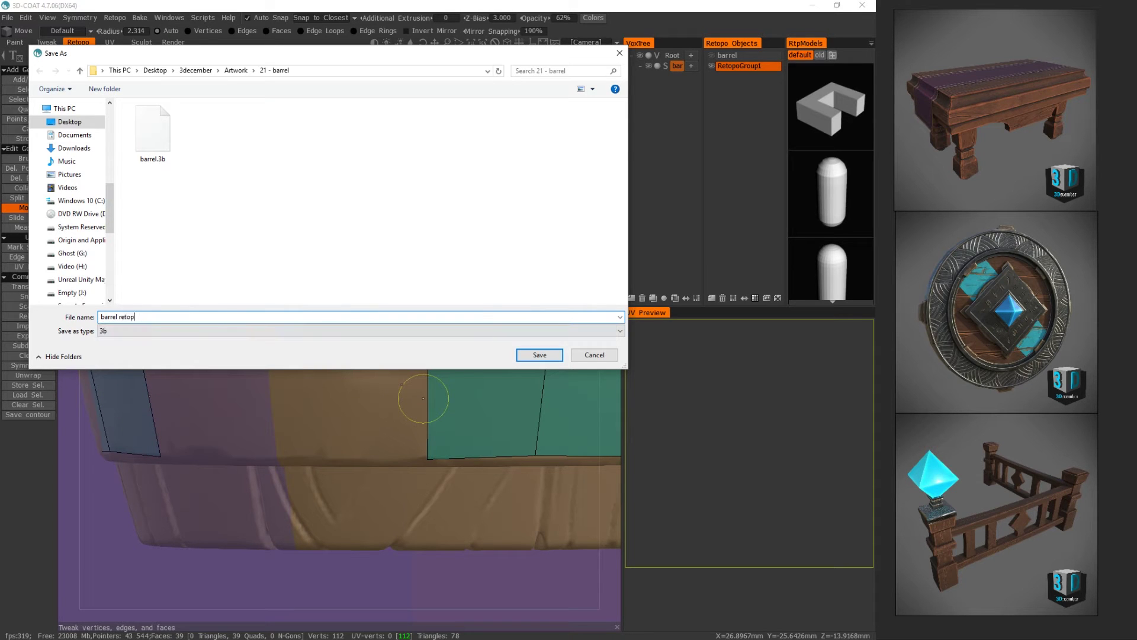
key(Return)
- Extend the lower wide hoop's strip by two more quads to the side symmetry border with the Quads tool
click(427, 391)
key(q)
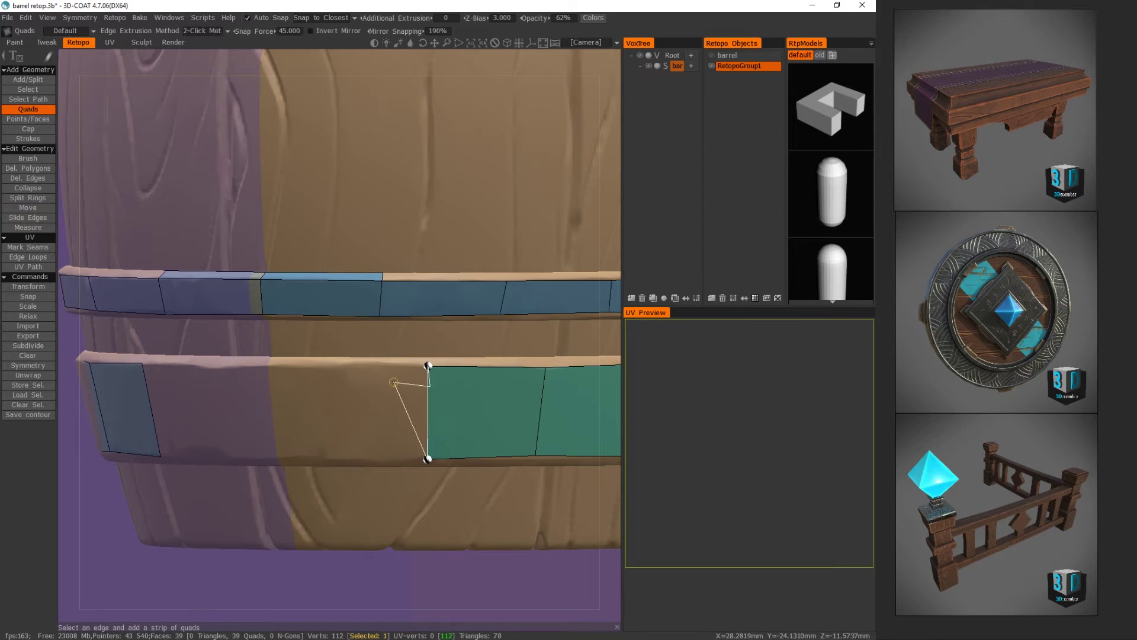
alt+drag(450, 385, 207, 373)
click(286, 349)
alt+drag(292, 365, 196, 345)
right_drag(348, 348, 412, 389)
click(291, 346)
click(287, 440)
click(290, 392)
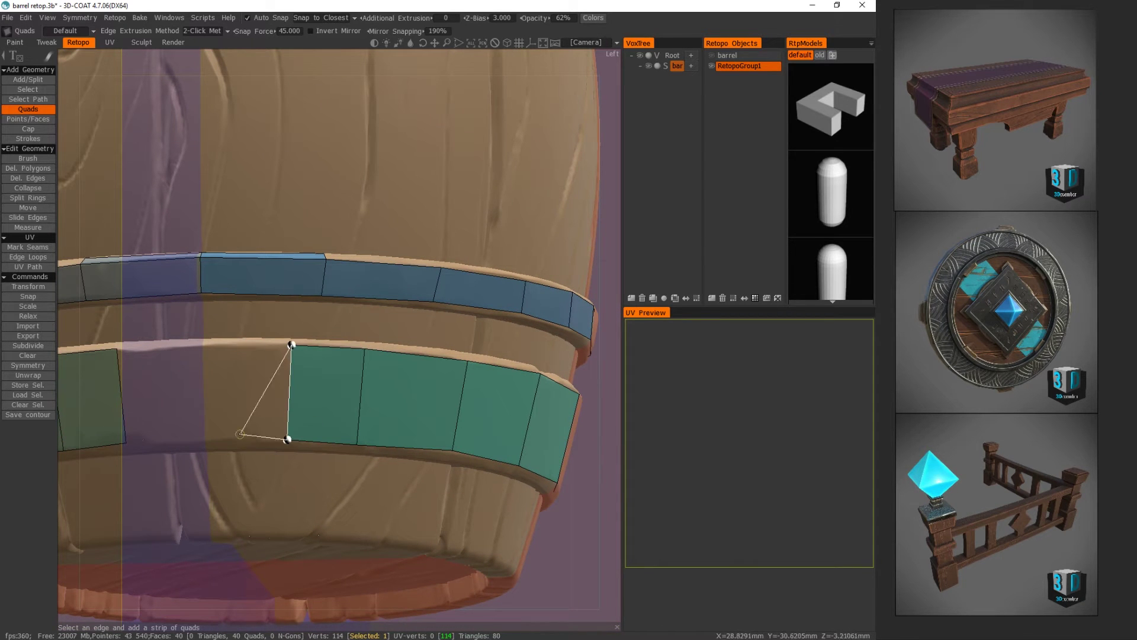
click(202, 346)
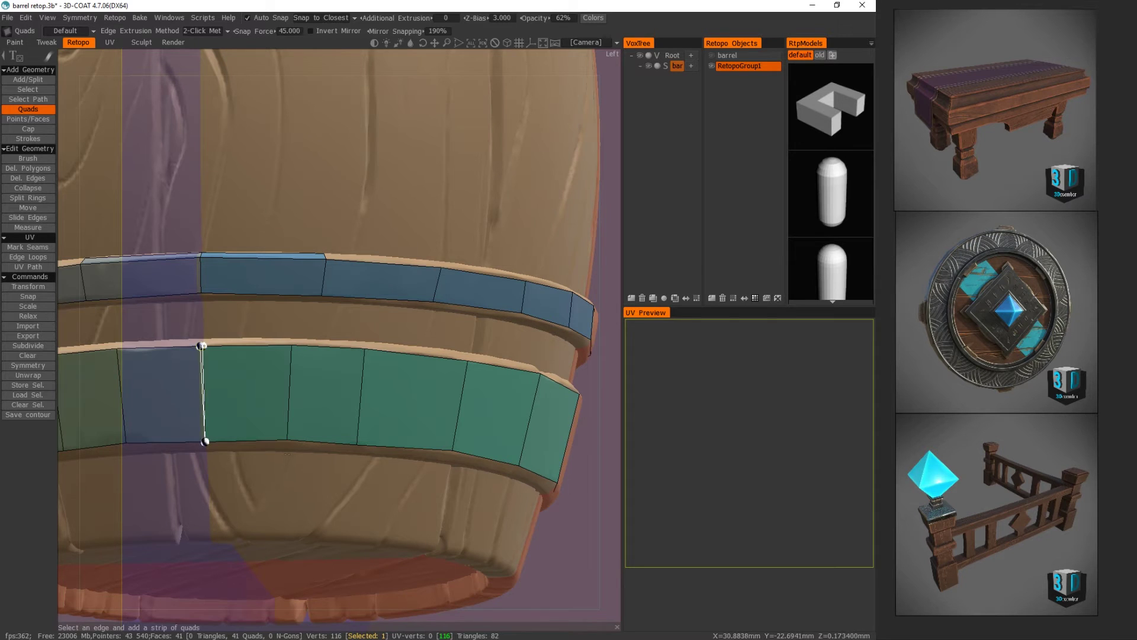
- Even out the quad spacing on the lower wide hoop by moving the upper and lower points of its vertical edges
key(m)
alt+drag(373, 381, 400, 346)
drag(372, 436, 368, 392)
drag(477, 341, 504, 341)
drag(478, 430, 505, 425)
right_drag(505, 425, 388, 407)
drag(431, 376, 453, 373)
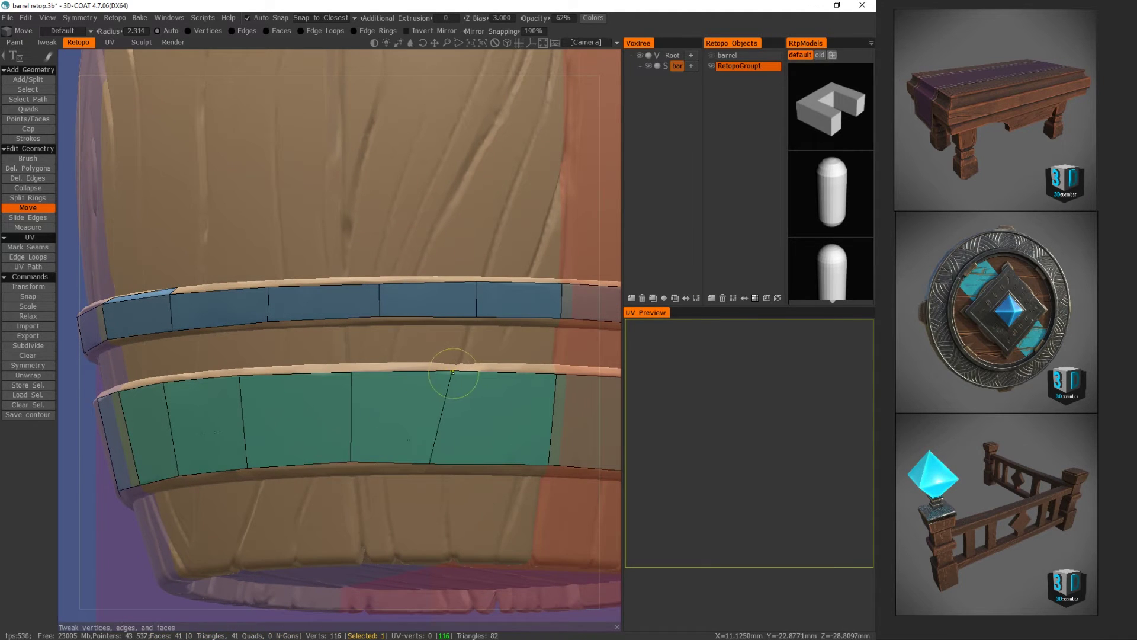
drag(419, 456, 455, 399)
- Add five narrow quads along the underside of the lower wide hoop, from the back symmetry border to the side one
key(q)
click(486, 425)
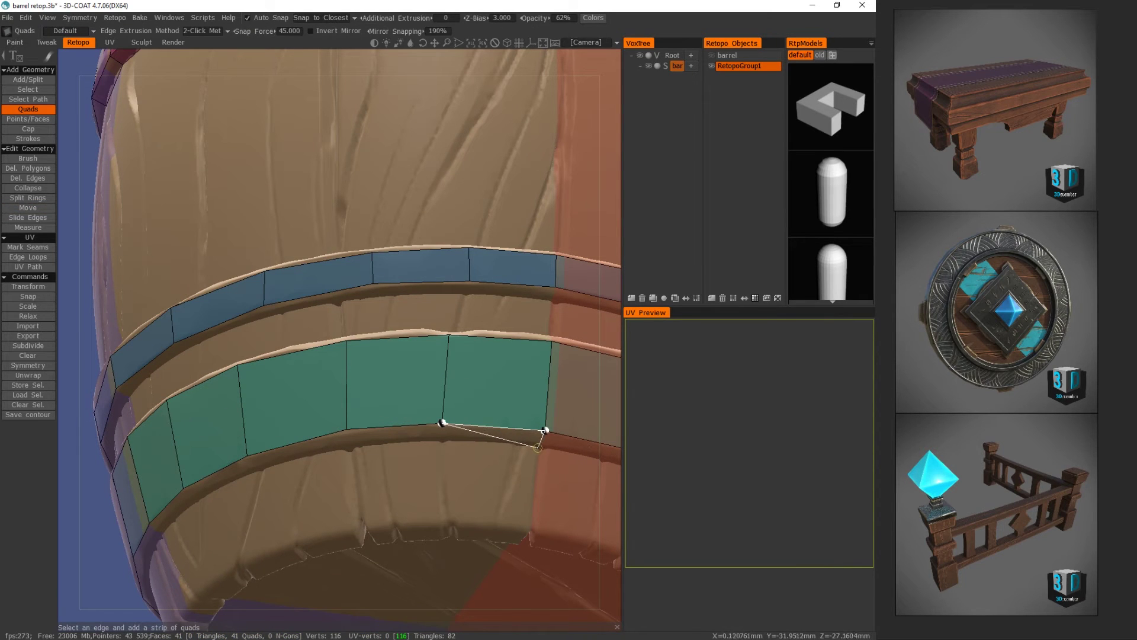
click(439, 442)
right_drag(439, 441, 331, 438)
click(360, 435)
click(271, 417)
right_drag(271, 417, 209, 390)
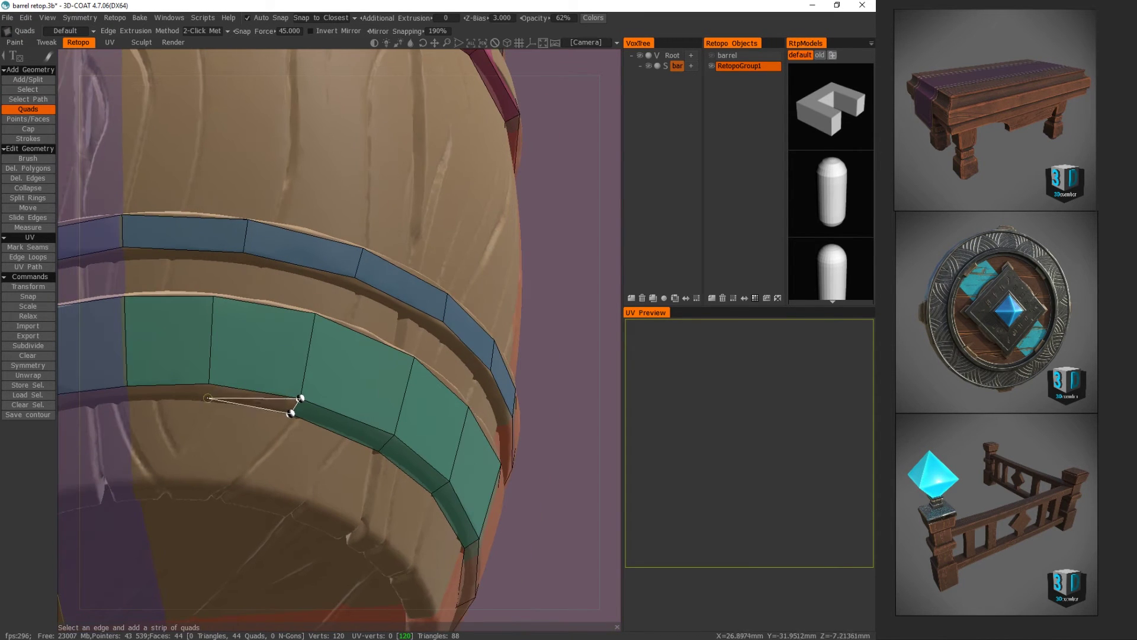
click(206, 402)
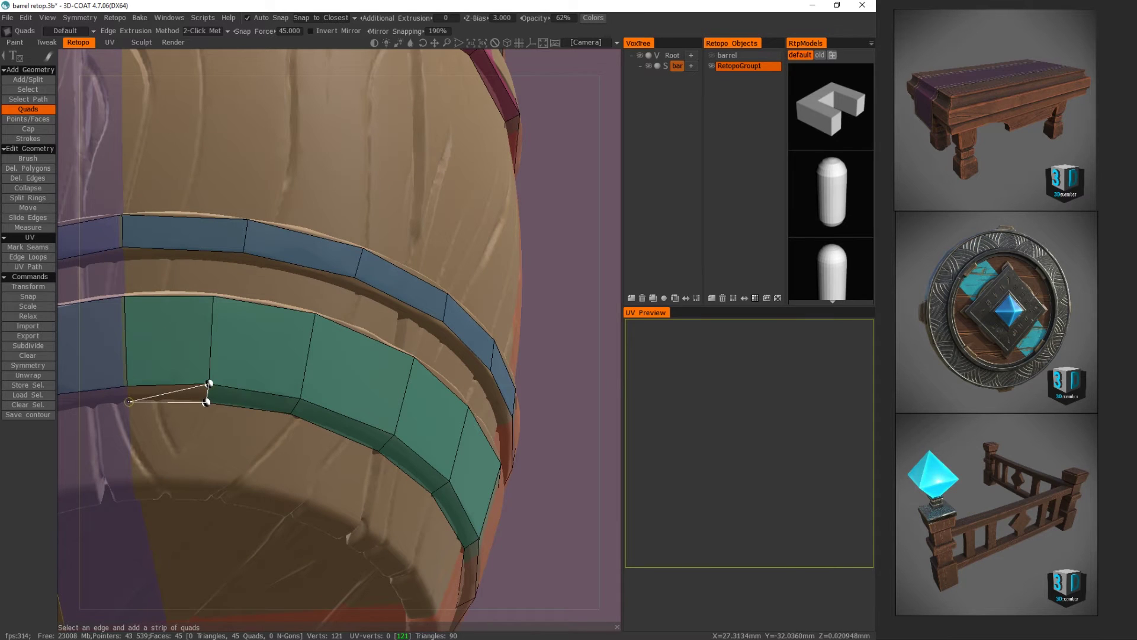
click(127, 387)
- Add five narrow quads along the top edge of the lower wide hoop, from the side symmetry border to the back one
right_drag(127, 387, 122, 500)
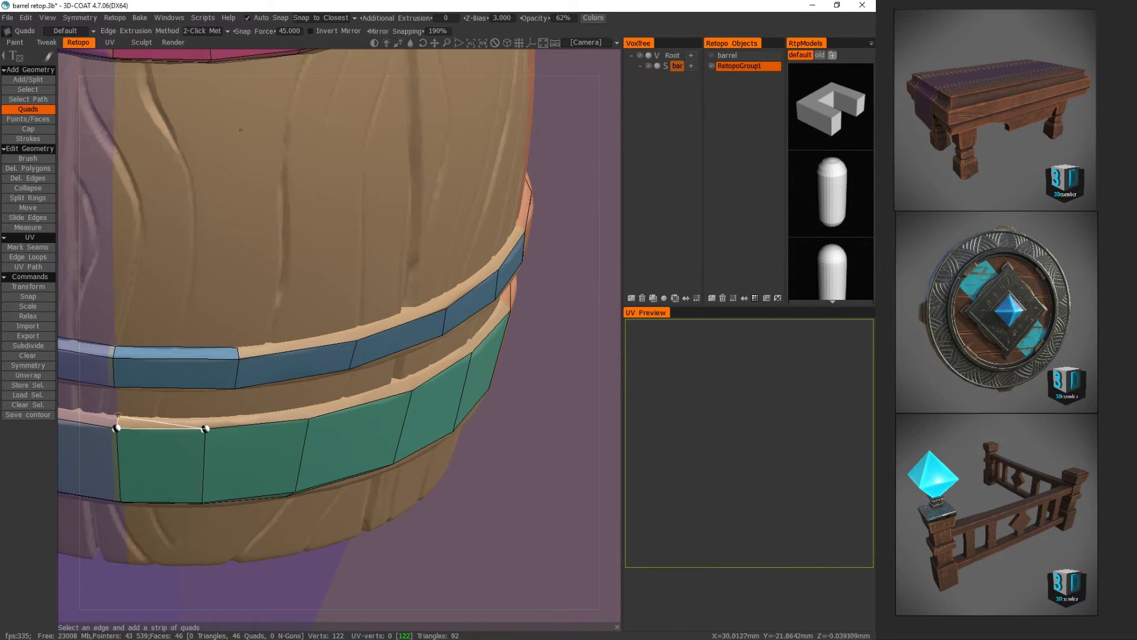
click(205, 417)
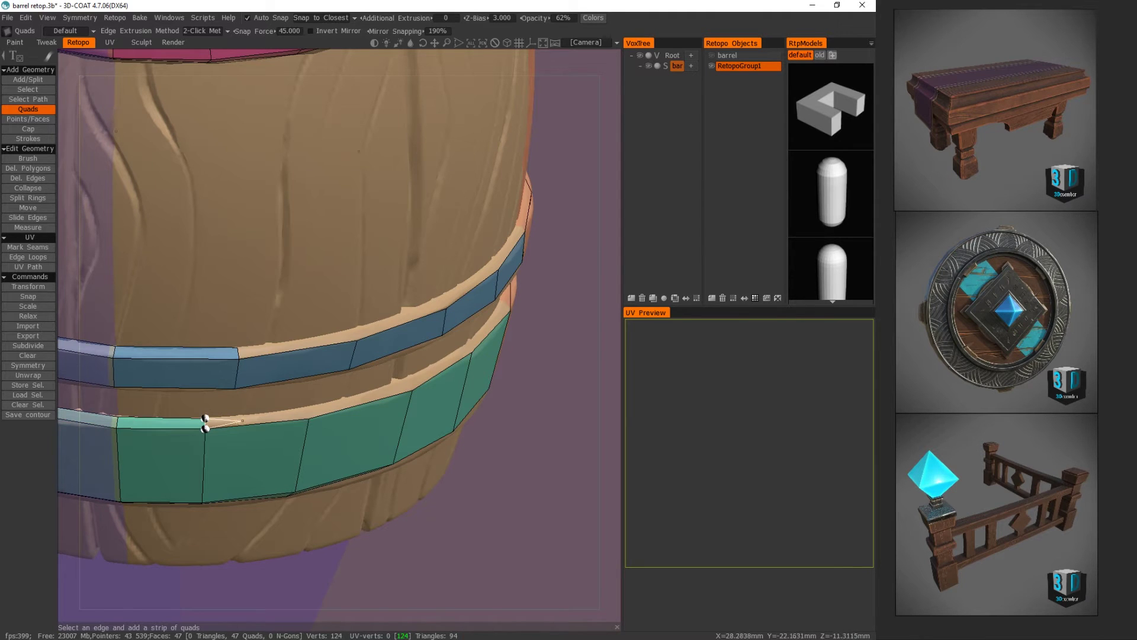
click(306, 419)
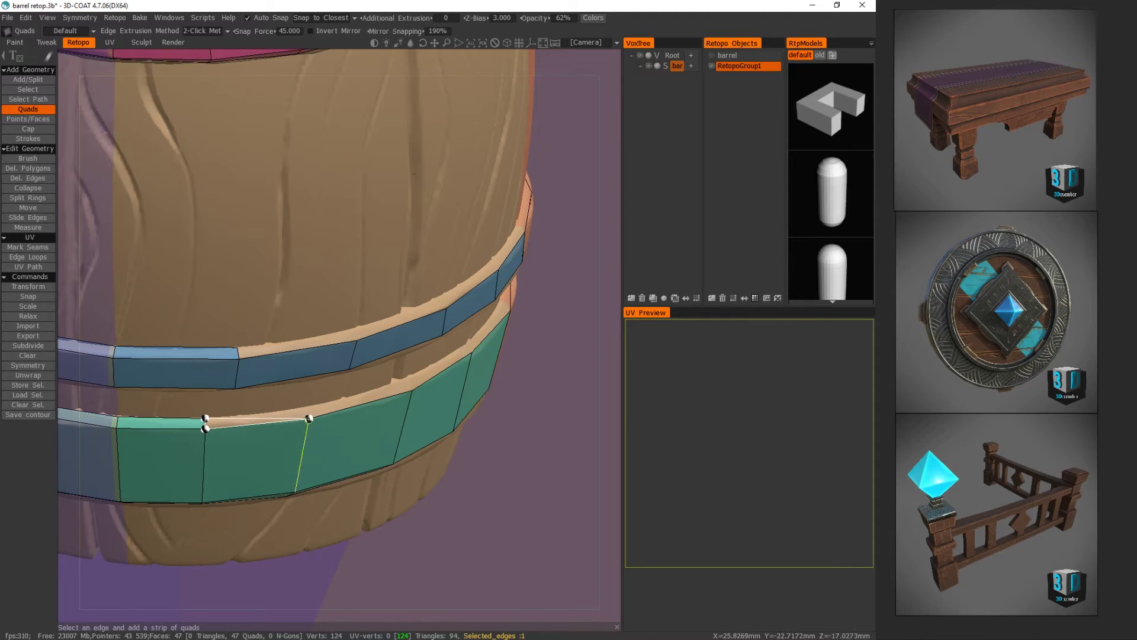
click(308, 418)
key(ctrl+z)
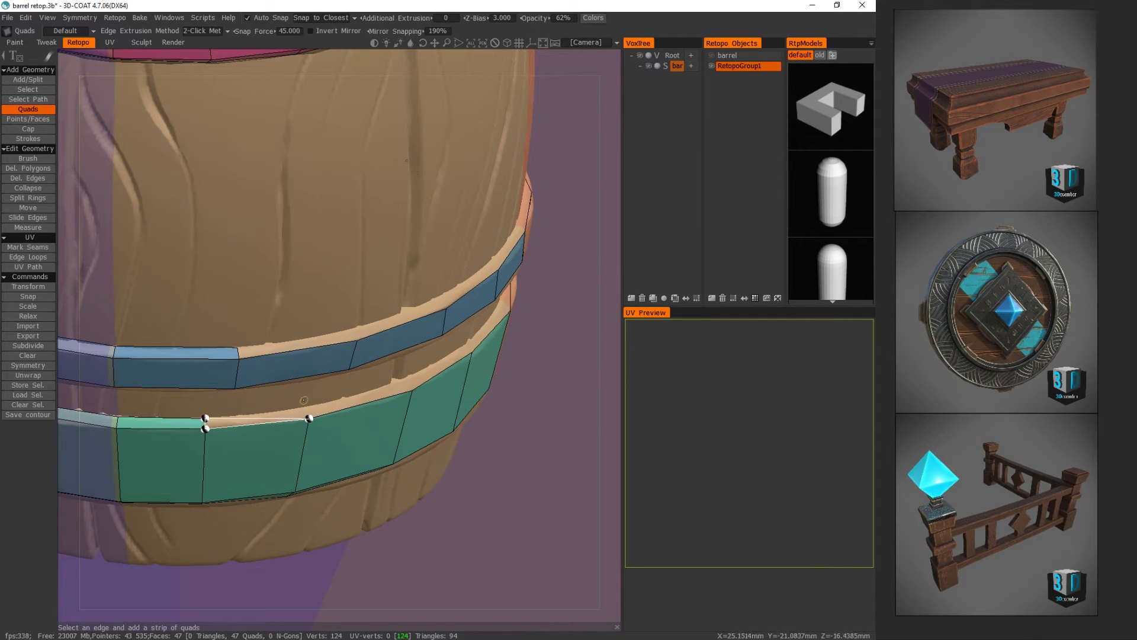
click(303, 405)
click(309, 419)
alt+drag(304, 403, 259, 393)
click(259, 396)
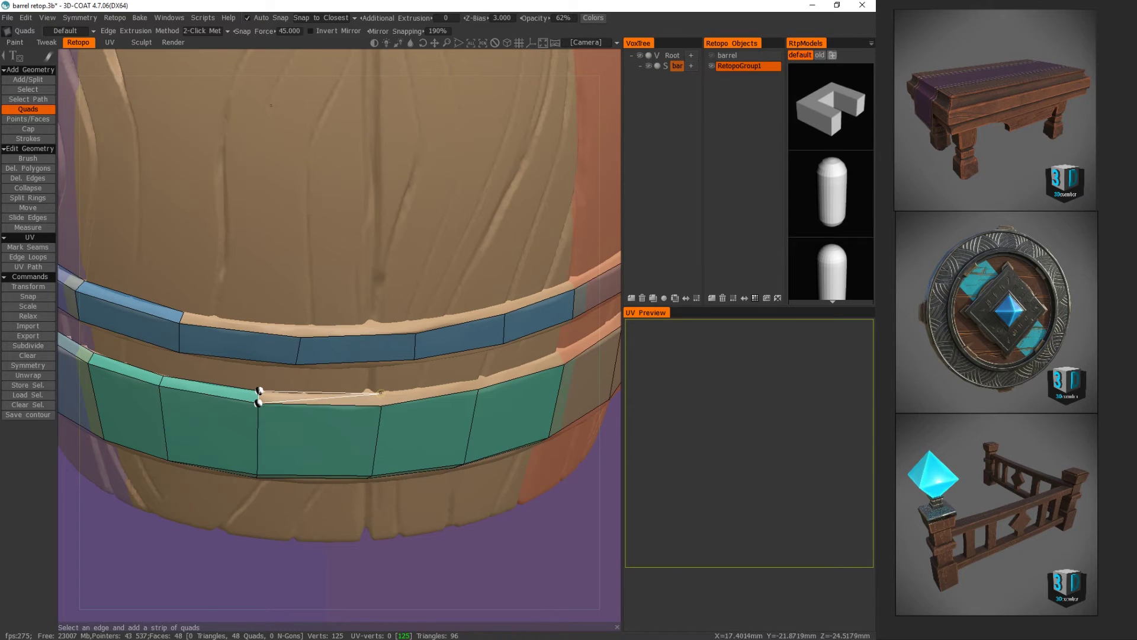
click(382, 406)
alt+drag(382, 406, 420, 404)
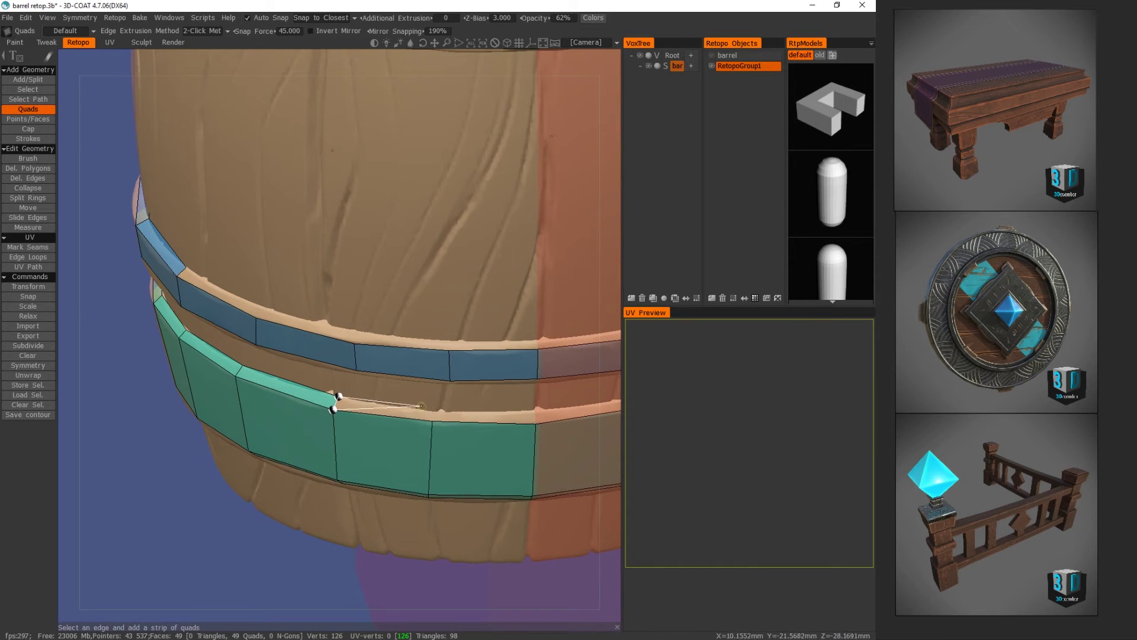
click(433, 410)
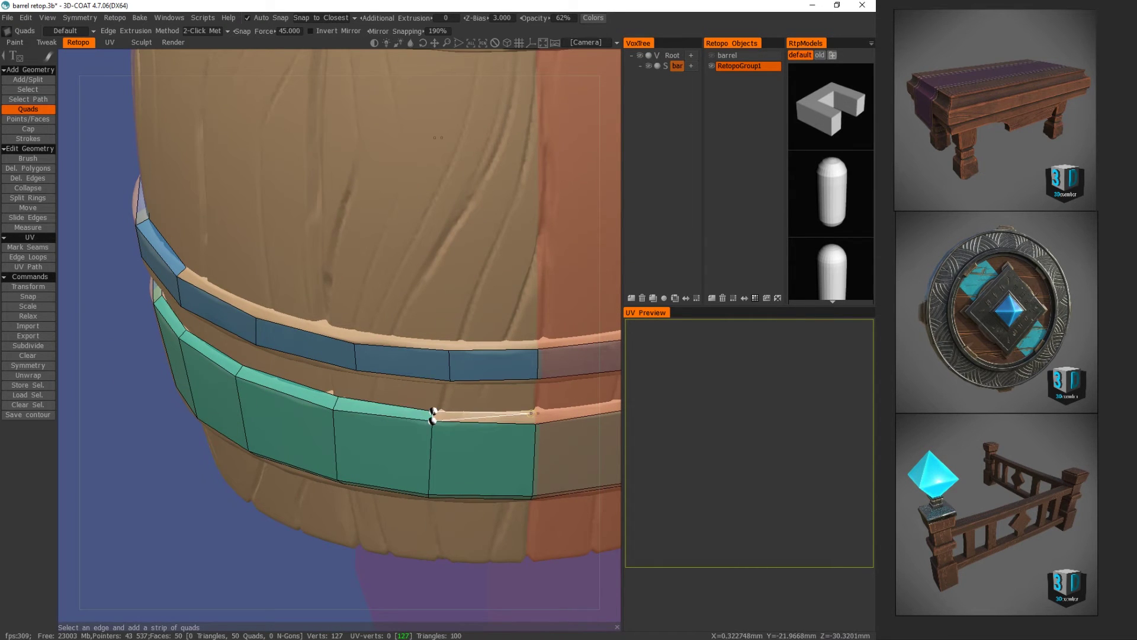
click(536, 423)
- Complete the top edge of the lower narrow hoop with four more narrow quads, starting from the back symmetry border
alt+drag(535, 423, 526, 476)
click(510, 407)
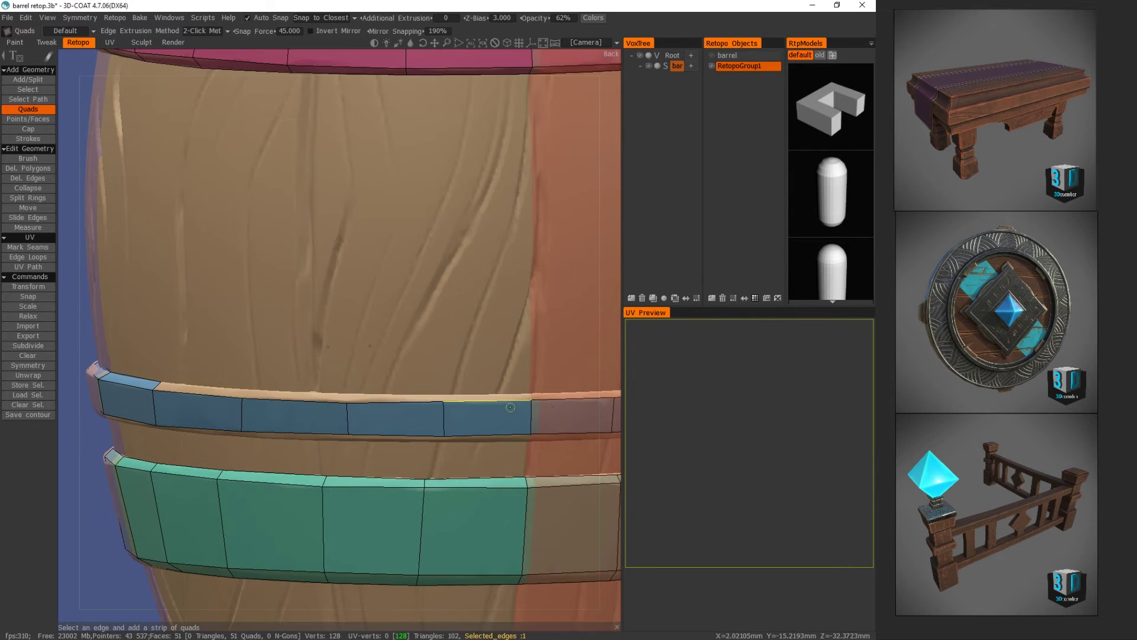
alt+drag(514, 401, 528, 417)
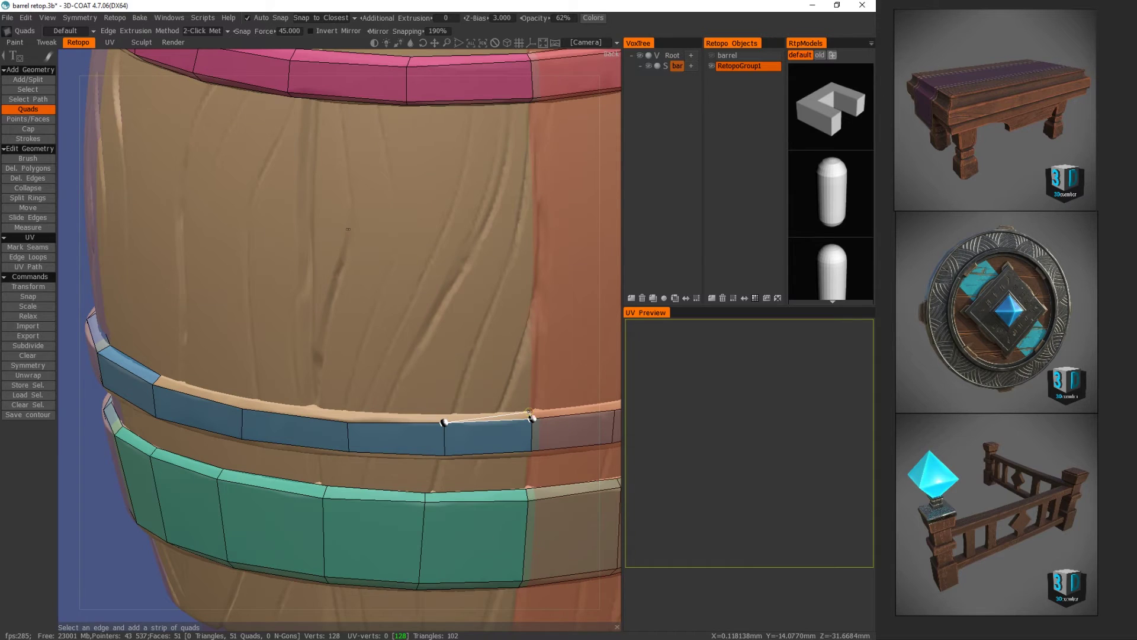
click(446, 414)
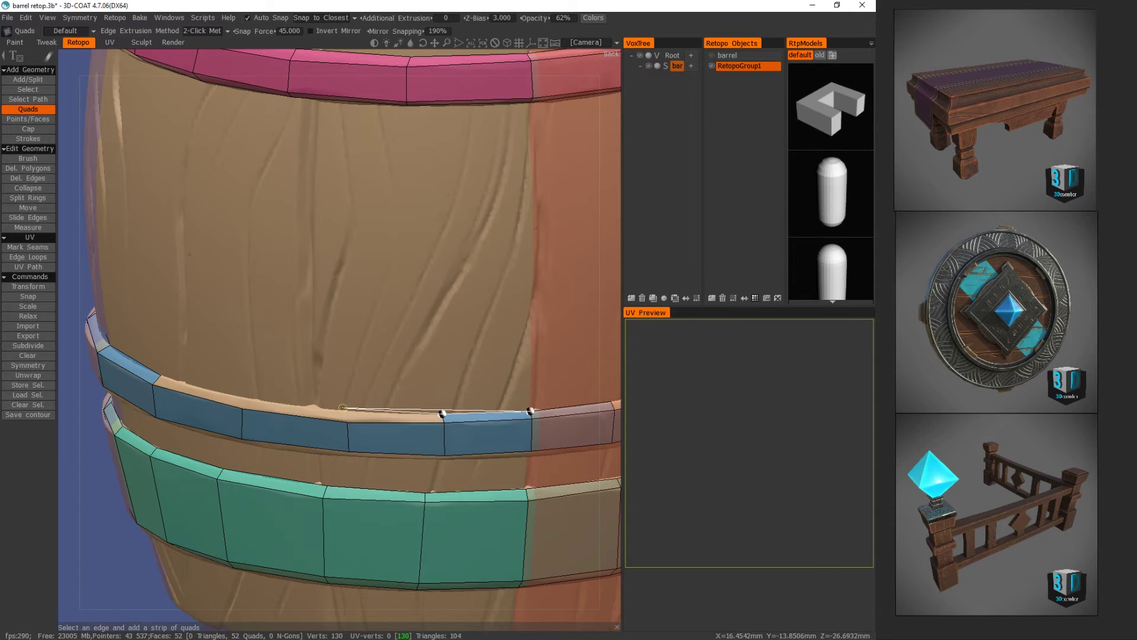
click(443, 418)
alt+drag(444, 414, 411, 414)
click(412, 414)
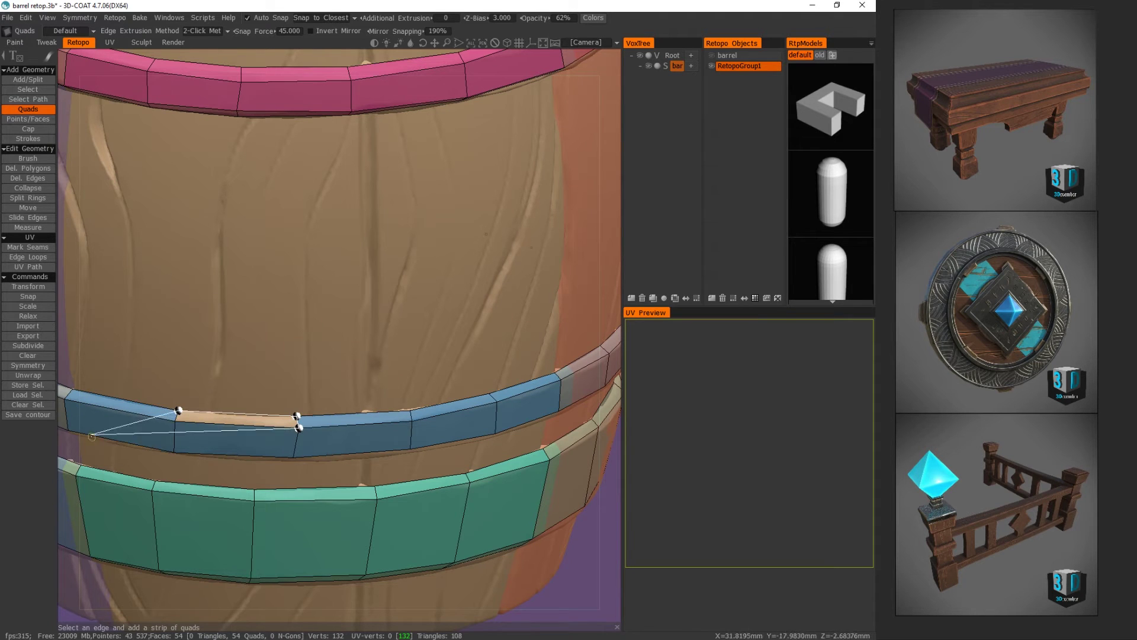
click(176, 422)
- Add five narrow quads along the underside of the lower narrow hoop, from the side symmetry border to the back one
alt+drag(219, 447, 192, 345)
click(128, 374)
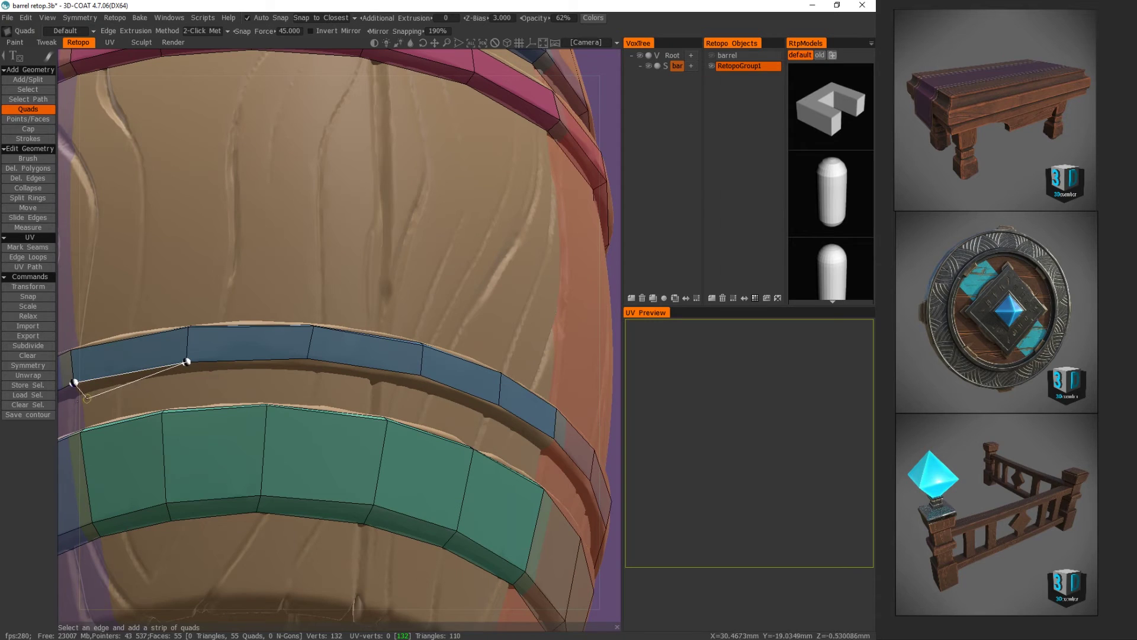
click(190, 373)
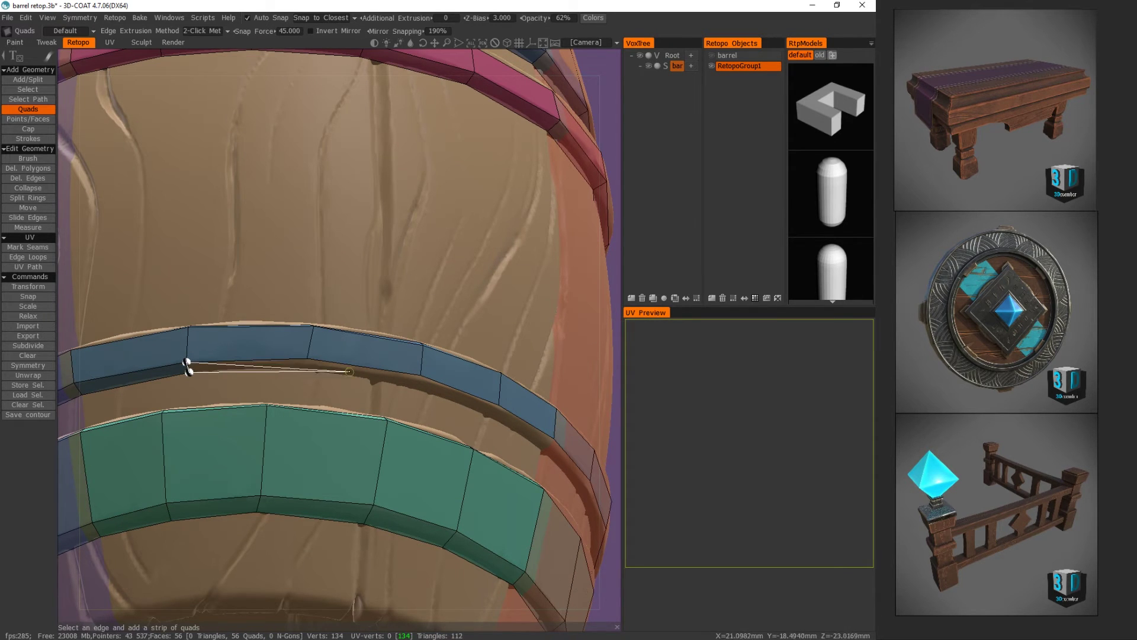
click(309, 365)
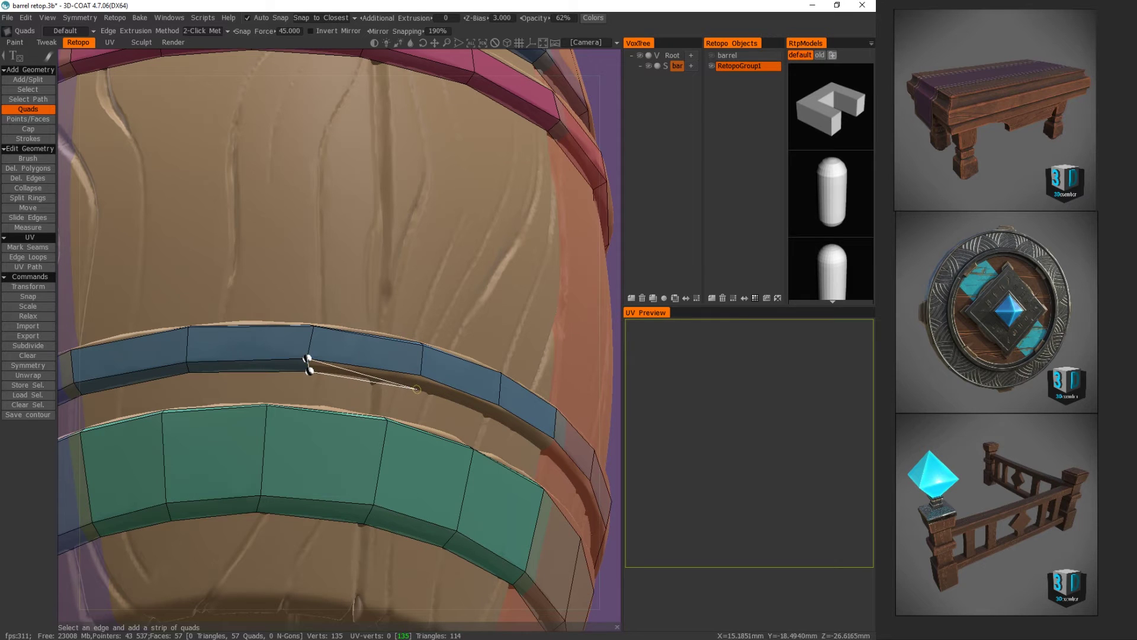
click(422, 377)
middle_drag(418, 380, 356, 348)
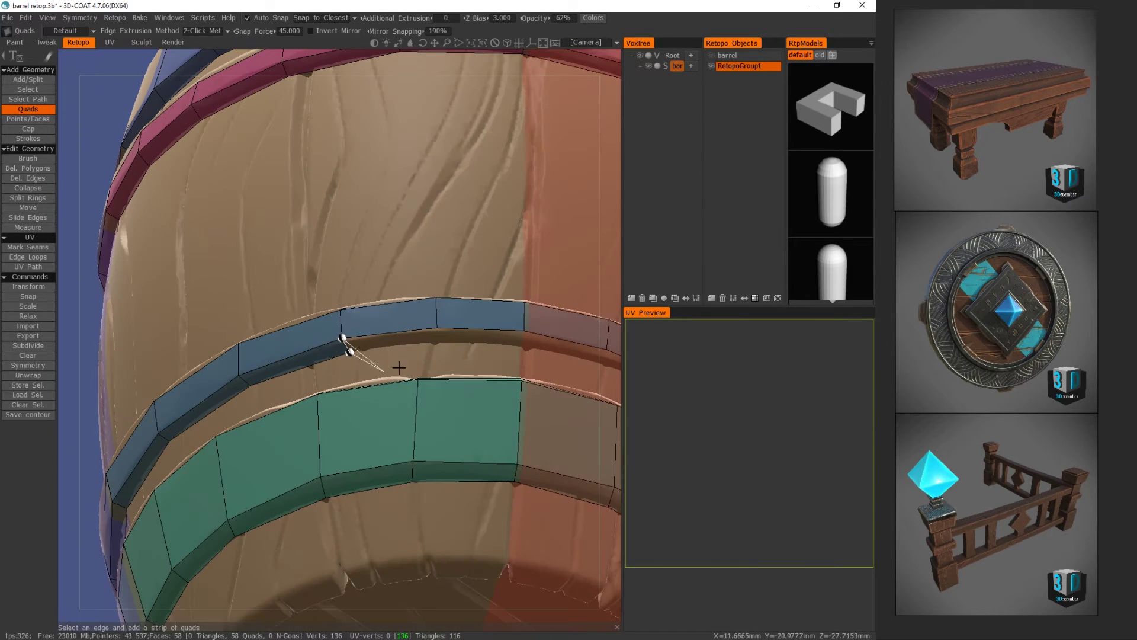
click(437, 330)
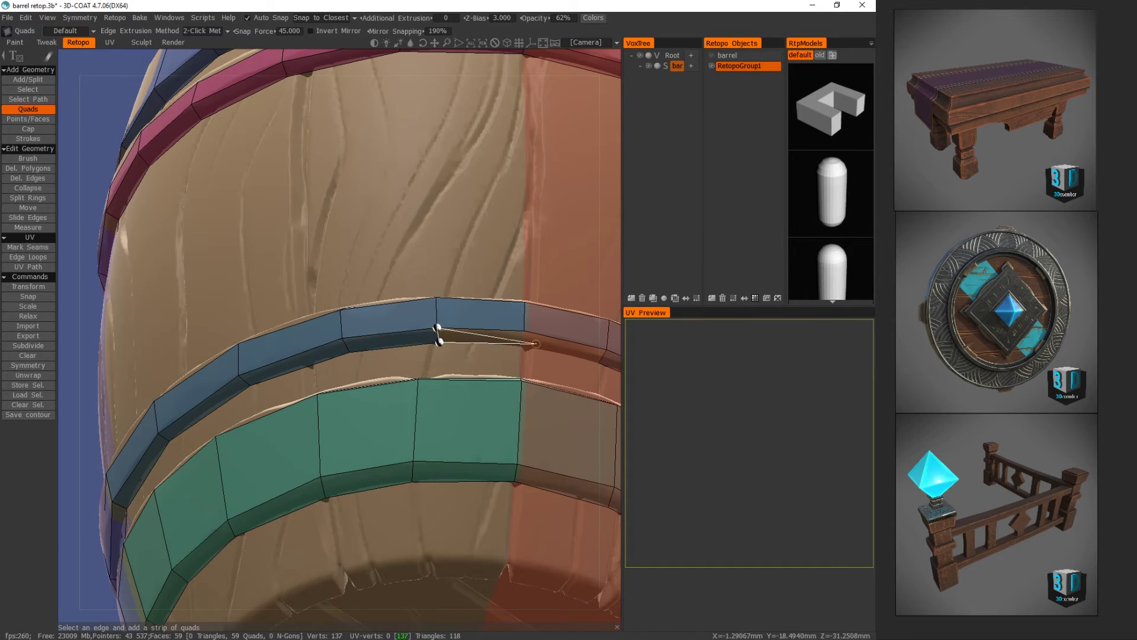
click(523, 330)
- Rename the hoops' retopo object as "rings", and show and activate the barrel object
scroll(411, 251, down, 10)
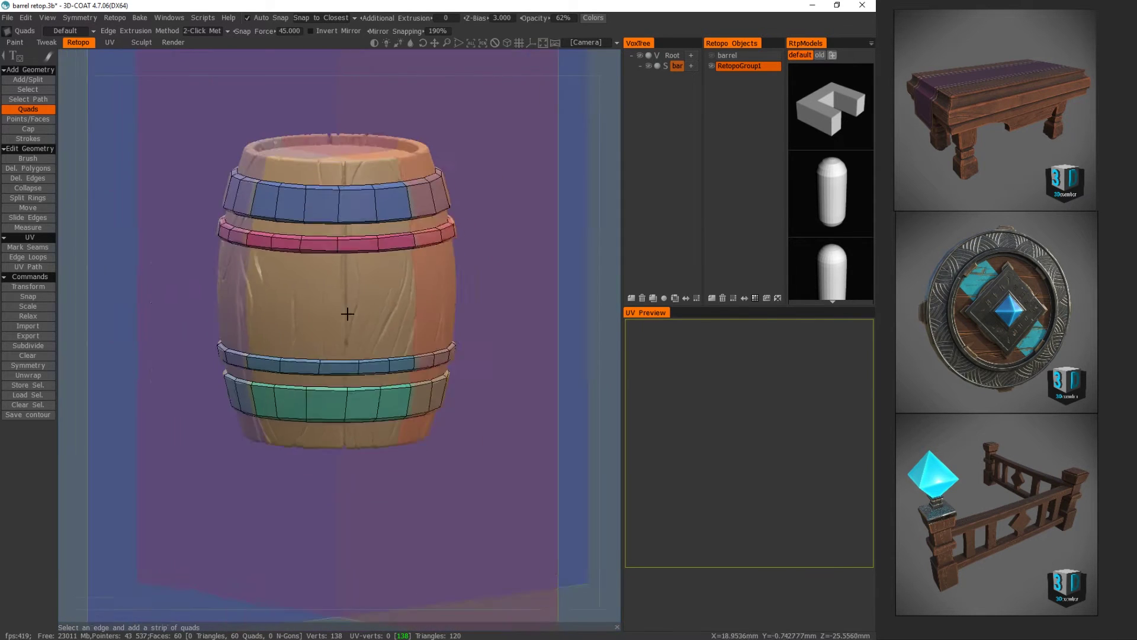
middle_drag(347, 314, 388, 278)
double_click(735, 65)
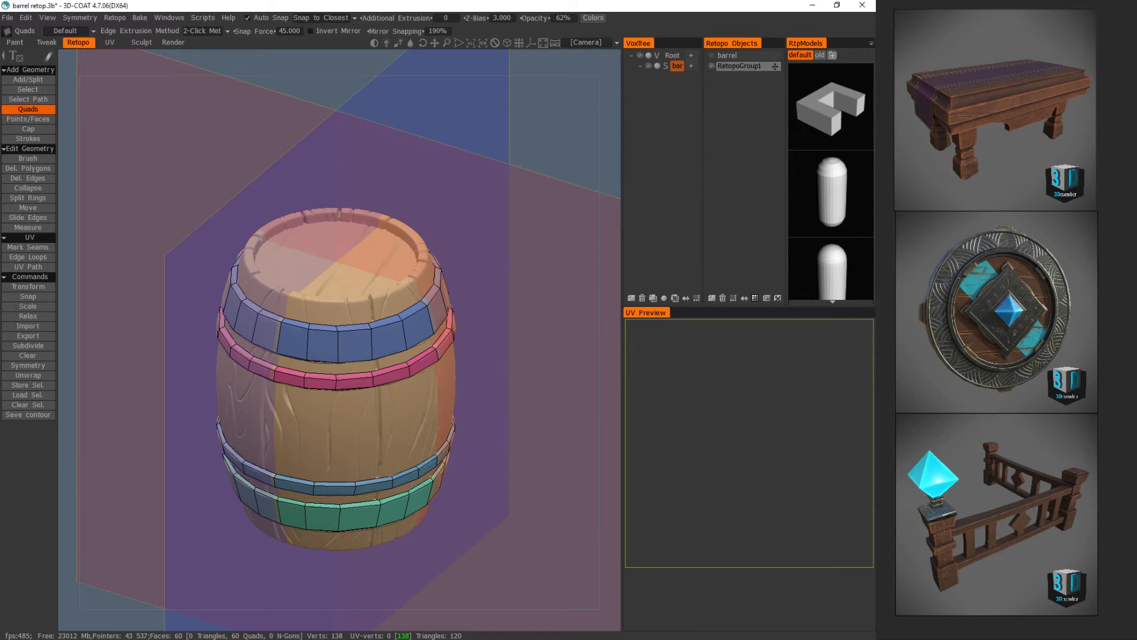
key(Return)
click(713, 55)
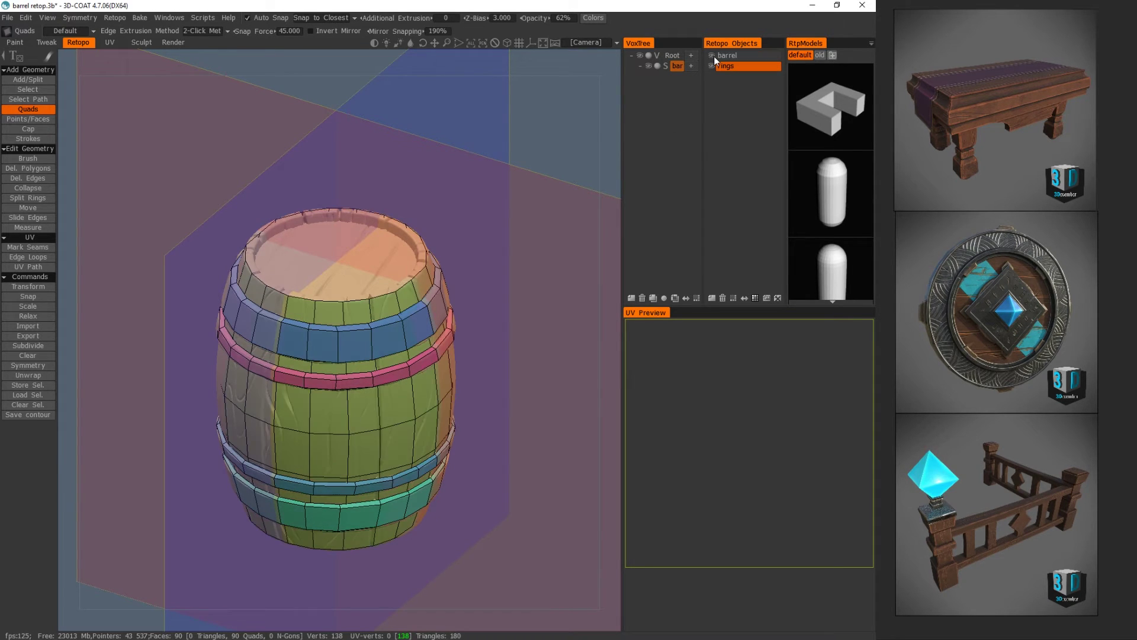
click(734, 59)
- Split the barrel body's middle quads with additional horizontal edge rings between the two narrow hoops using Split Rings
middle_drag(563, 306, 561, 299)
mouse_move(560, 299)
mouse_down()
mouse_move(559, 218)
mouse_move(428, 335)
mouse_move(340, 358)
mouse_move(442, 368)
mouse_move(553, 356)
mouse_up()
scroll(510, 269, up, 3)
click(31, 197)
click(298, 462)
- Add a strip of five quads across the top surface of the barrel's upper rim with the Quads tool
middle_drag(298, 461, 327, 239)
middle_drag(324, 290, 352, 344)
alt+drag(352, 344, 343, 350)
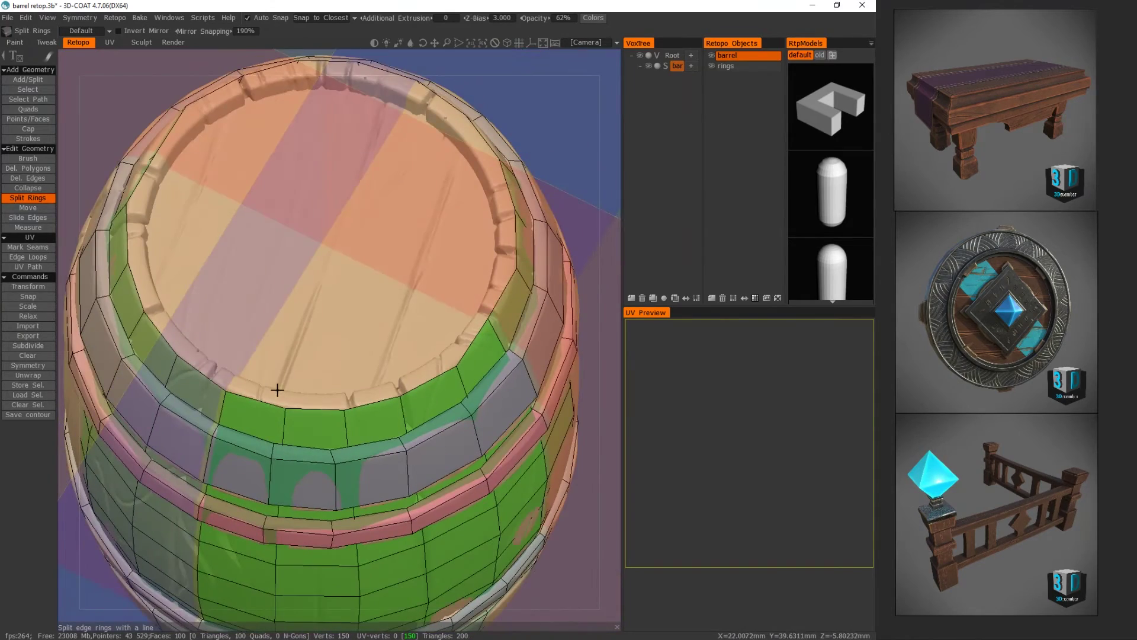
alt+right_drag(277, 389, 338, 385)
click(28, 109)
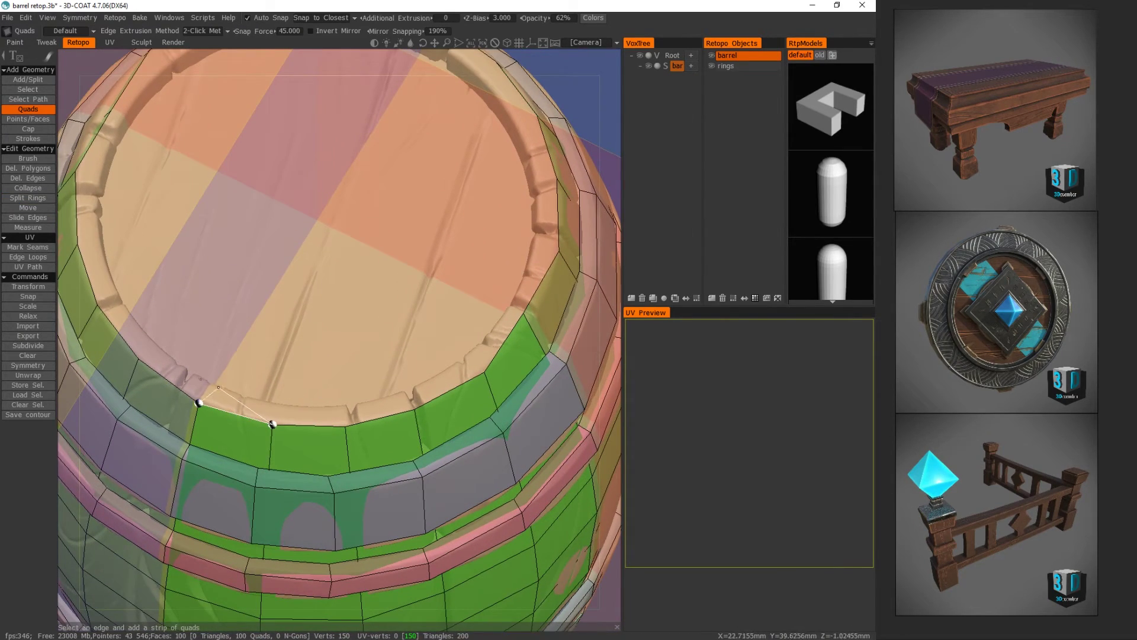
click(277, 403)
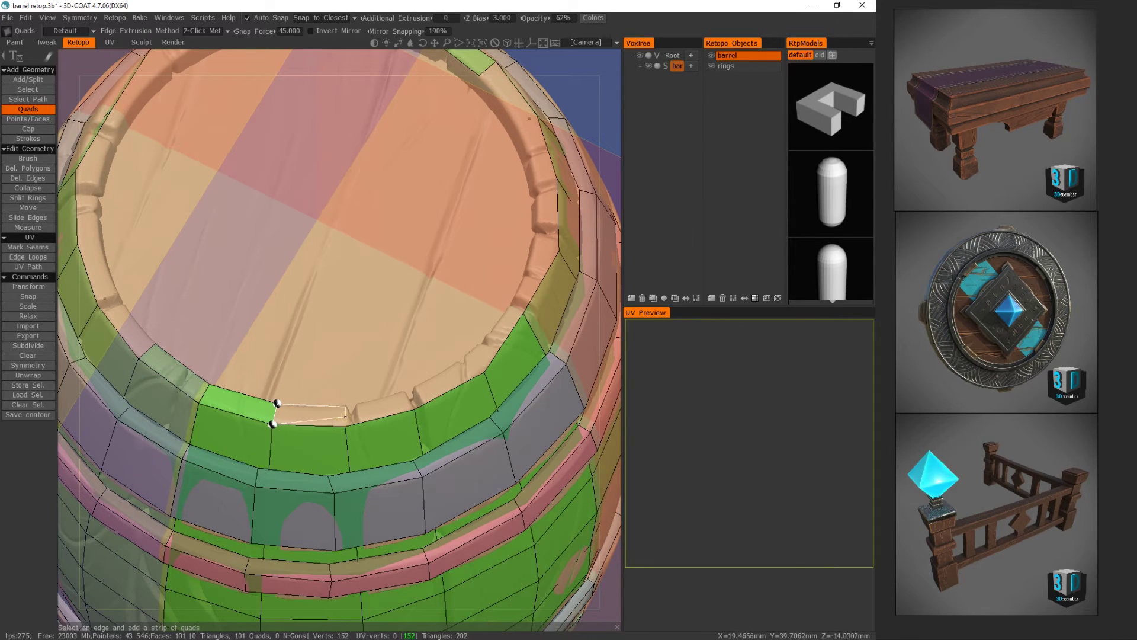
click(346, 426)
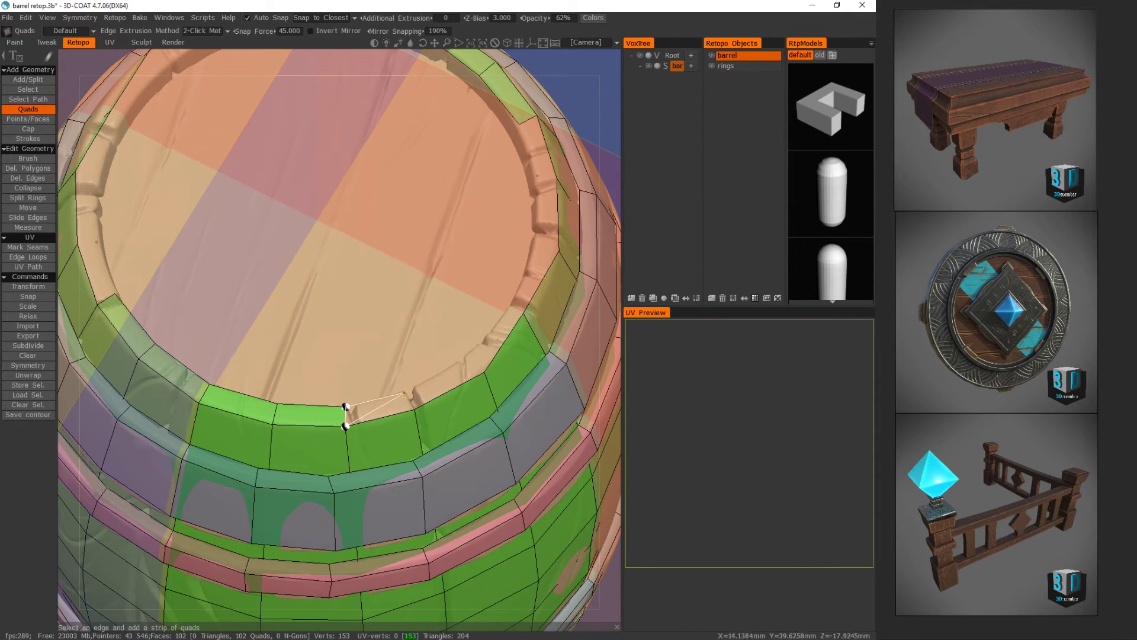
click(415, 408)
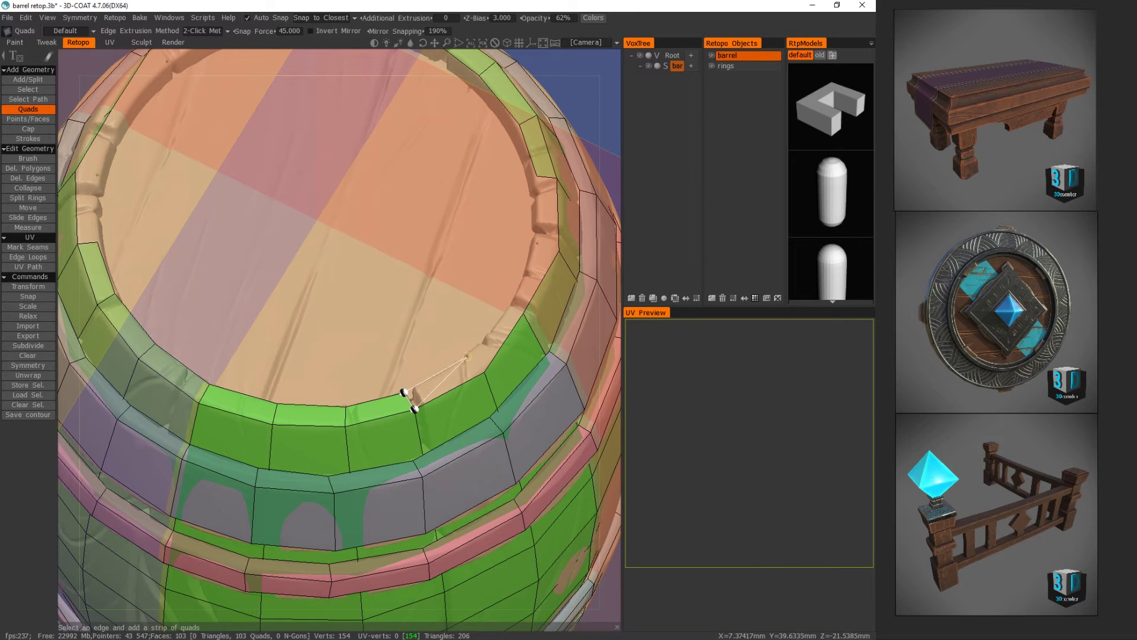
click(485, 371)
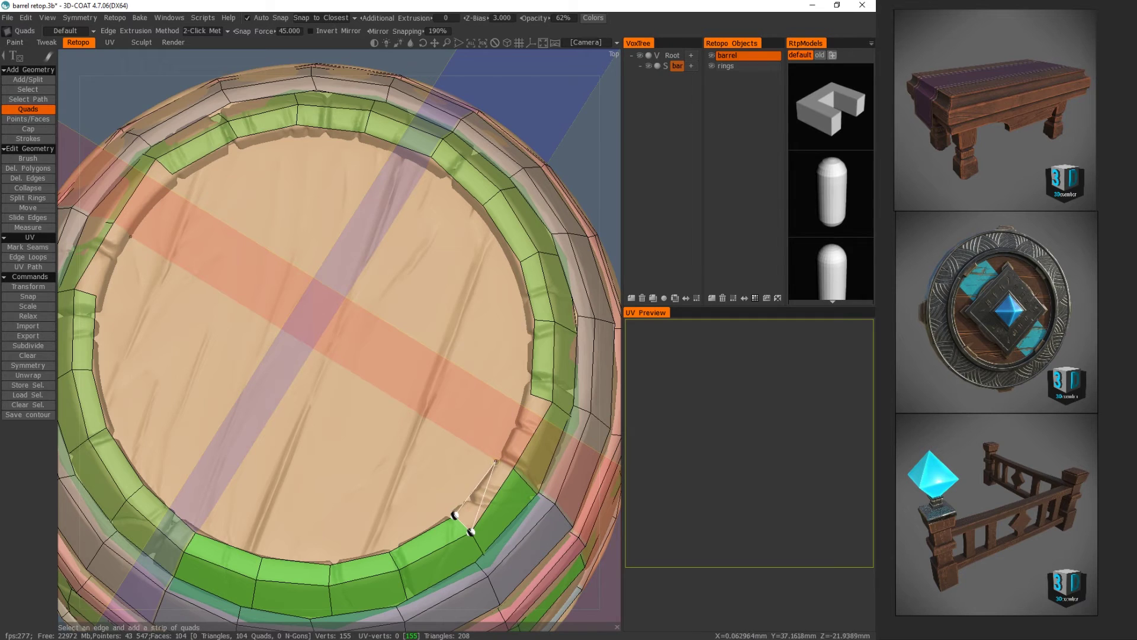
click(514, 467)
- Switch to the Move tool and hide the symmetry planes
key(m)
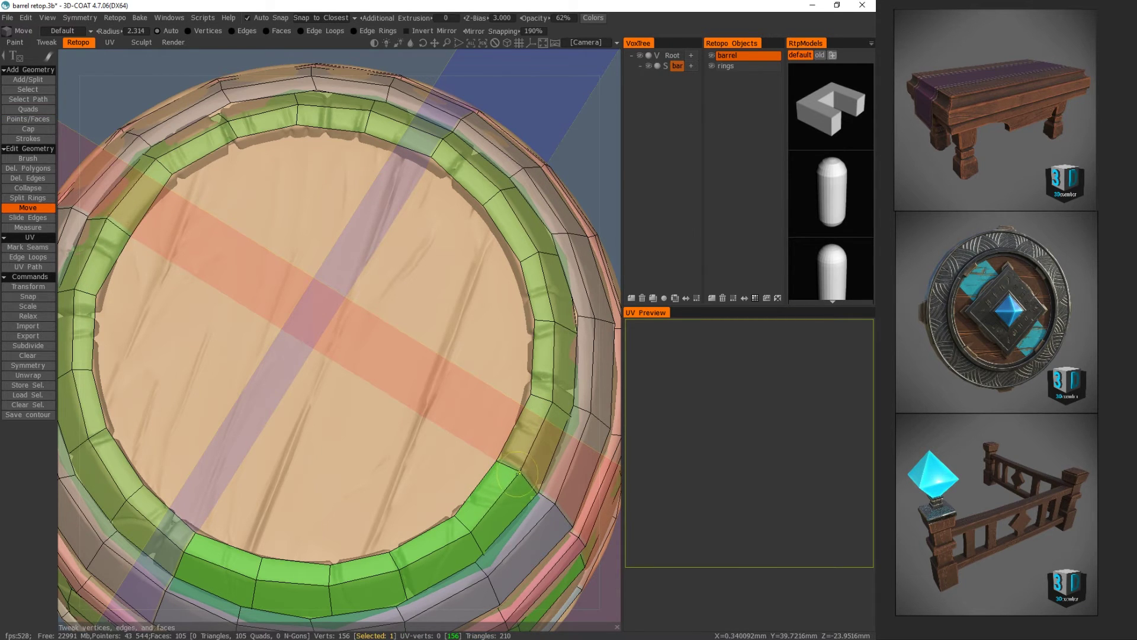
alt+drag(498, 479, 533, 333)
alt+middle_drag(533, 332, 381, 516)
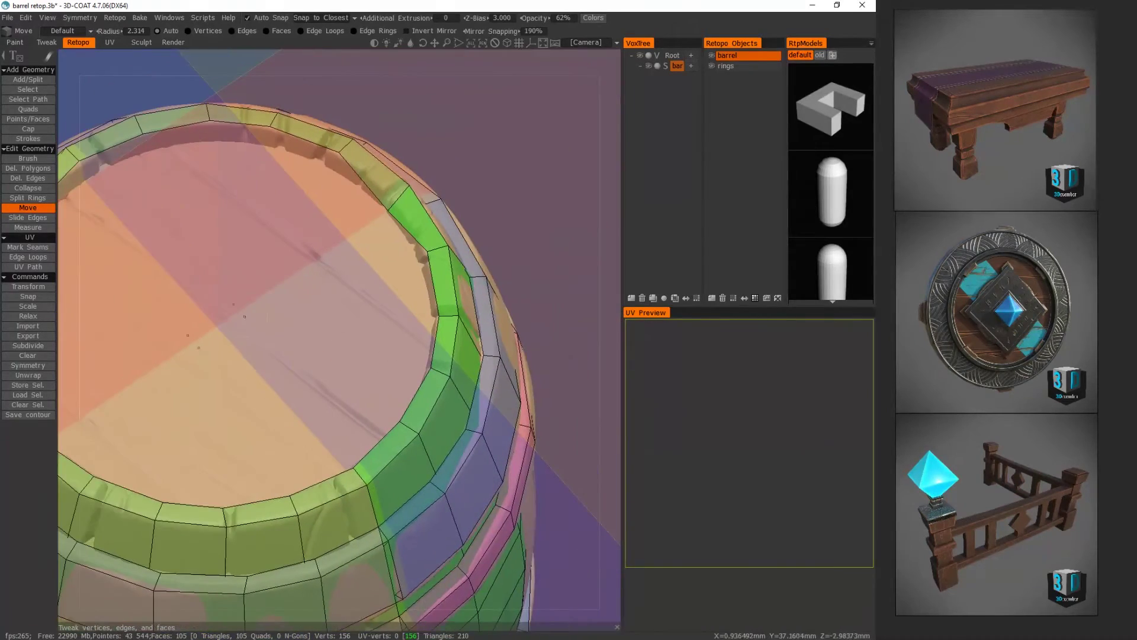
key(s)
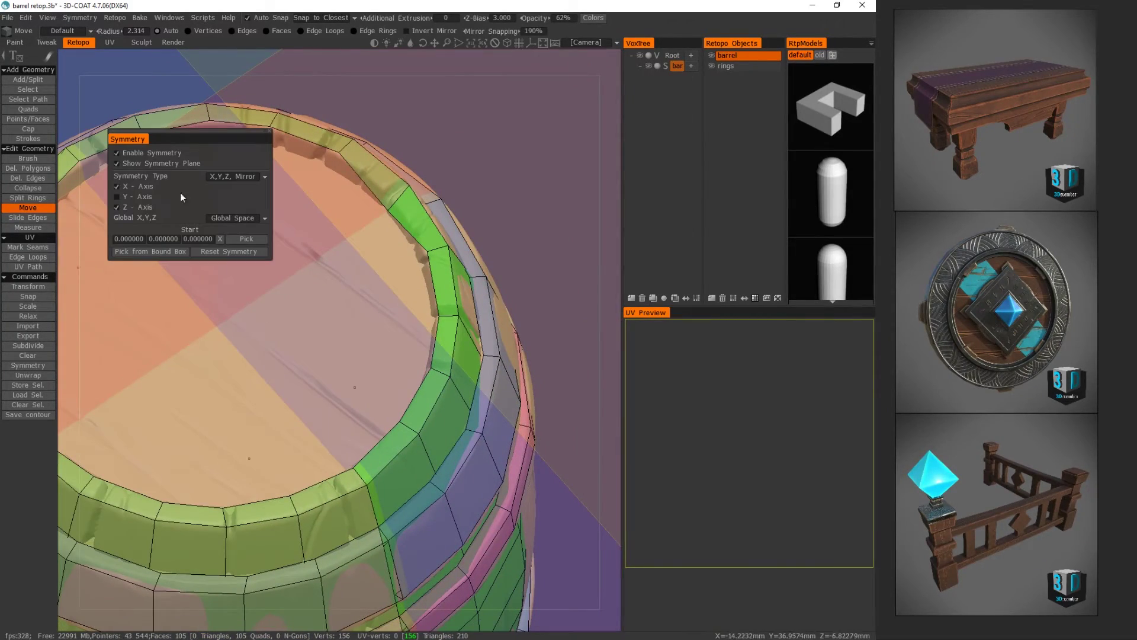
click(116, 164)
- Add five quads down the inner wall of the barrel's upper rim to the lid, between the two symmetry borders
alt+drag(284, 290, 437, 292)
alt+middle_drag(436, 292, 318, 514)
alt+right_drag(318, 514, 407, 354)
drag(242, 409, 343, 413)
alt+middle_drag(343, 414, 278, 380)
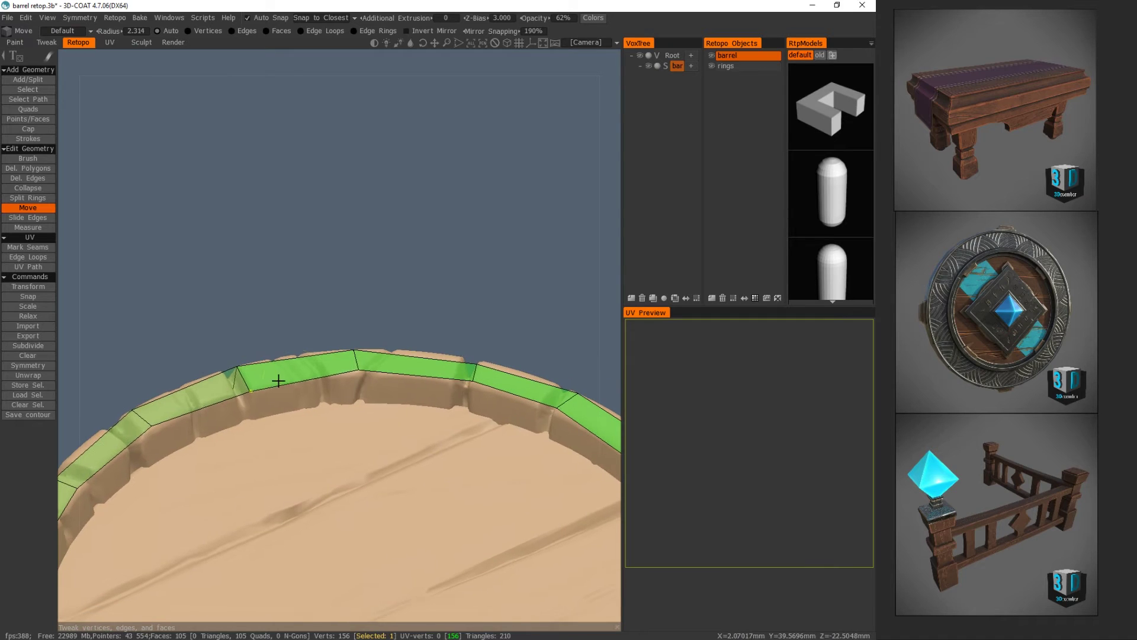
key(q)
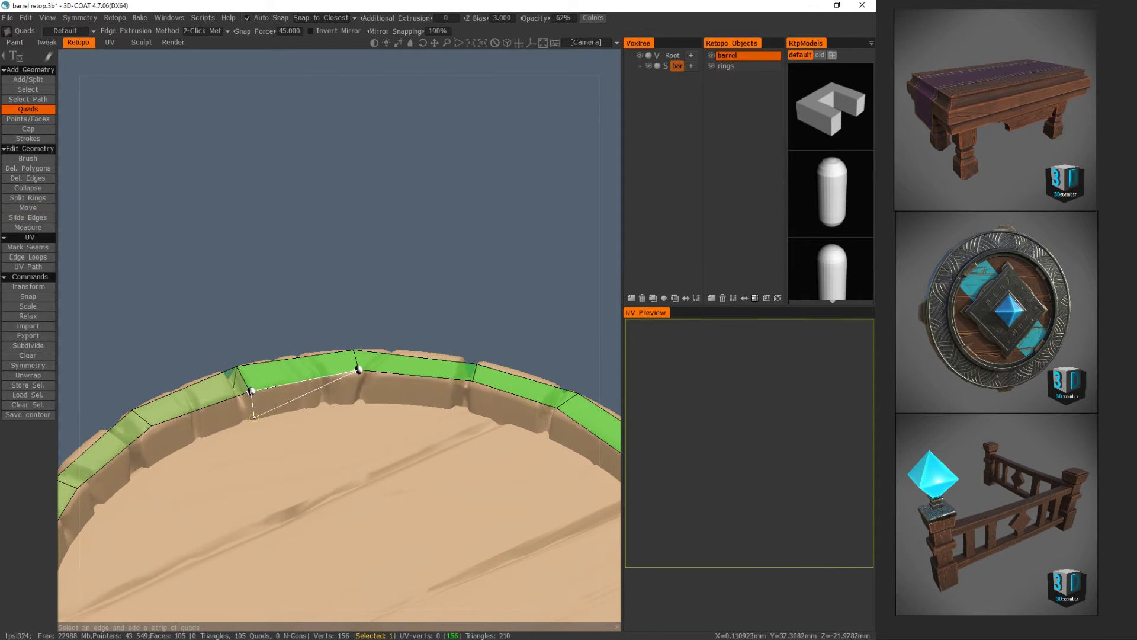
click(361, 404)
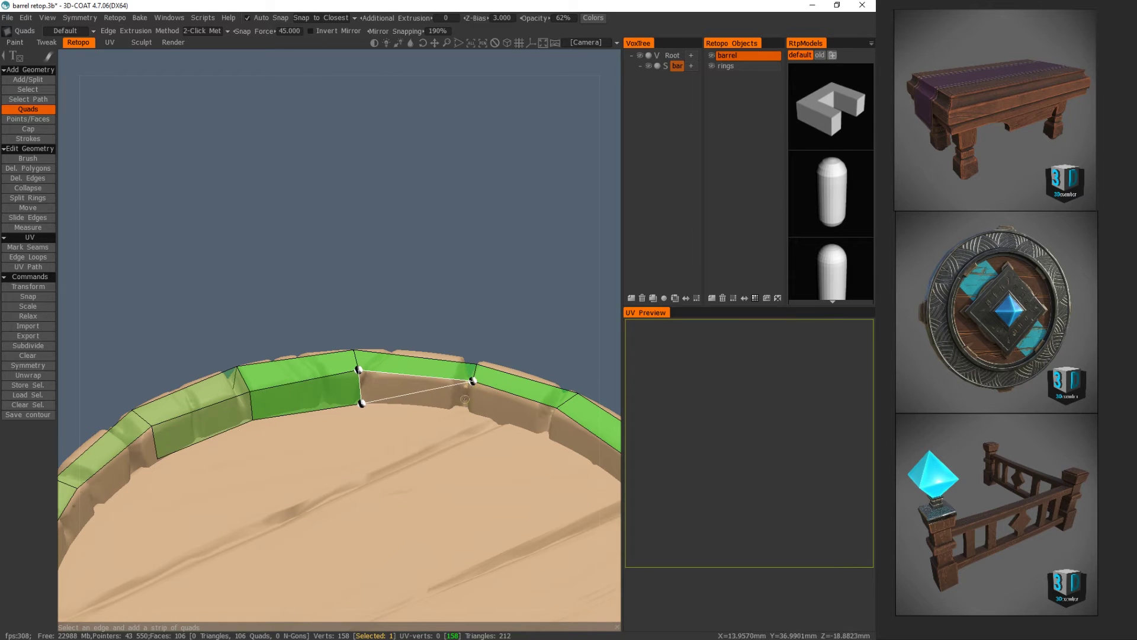
click(471, 410)
right_drag(474, 382, 427, 357)
click(427, 386)
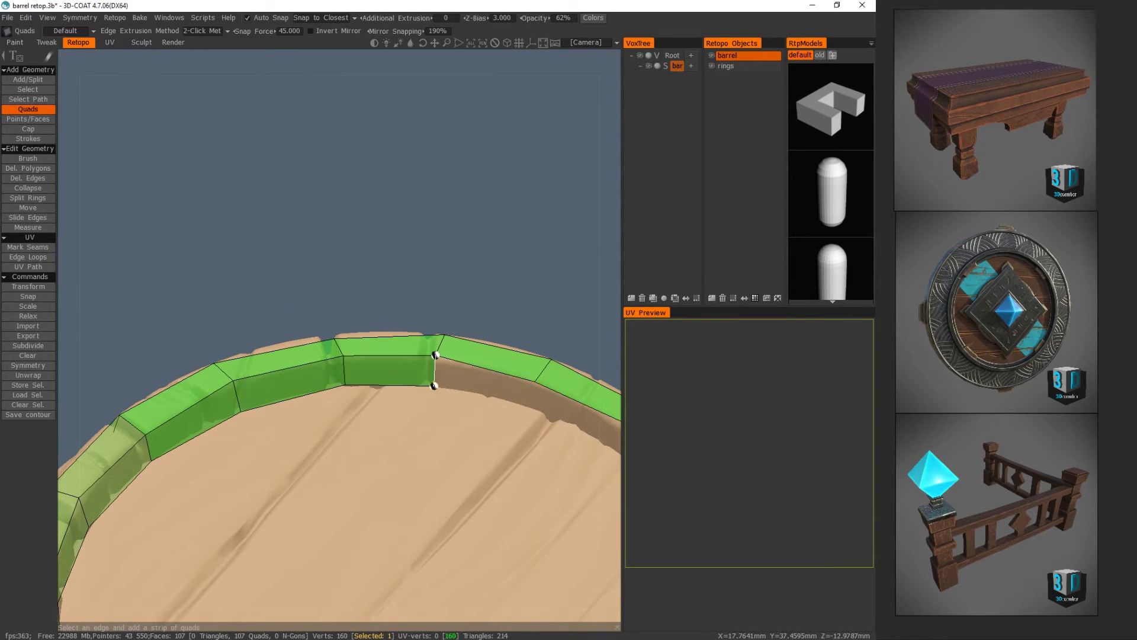
click(537, 387)
right_drag(536, 388, 506, 292)
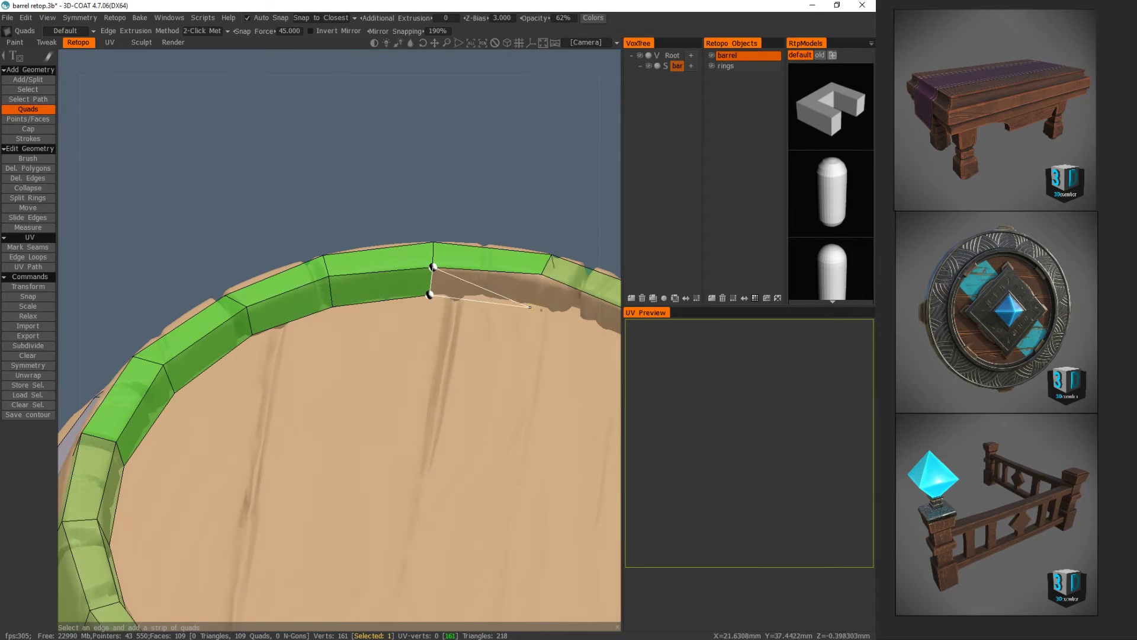
click(539, 302)
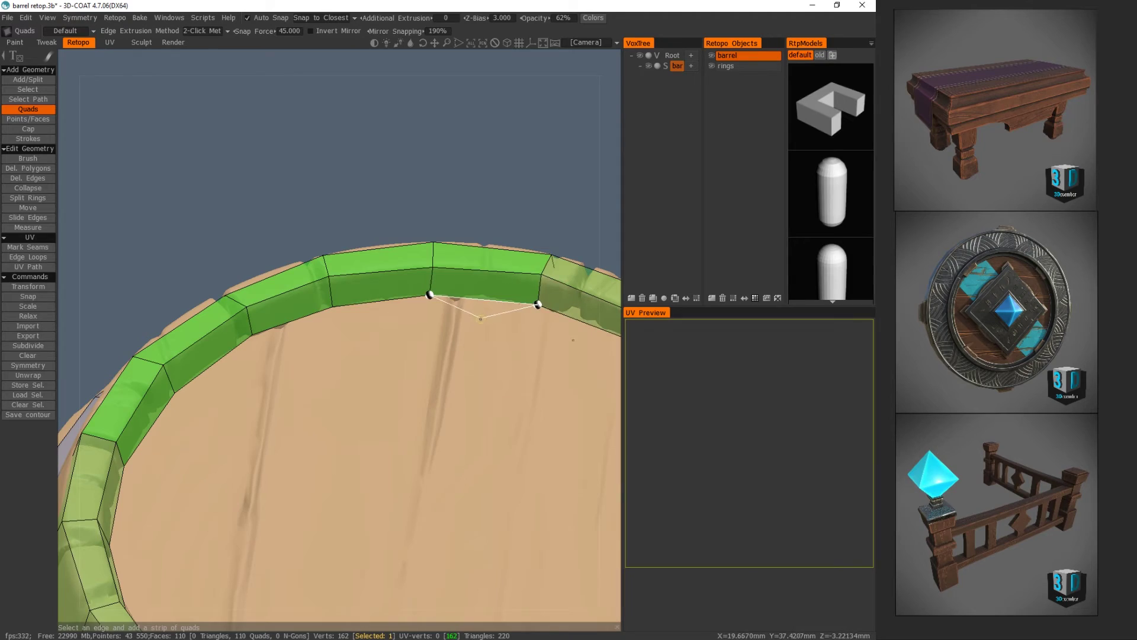
- Add a strip of five quads across the flat end surface of the barrel's lower rim between the two symmetry borders
right_drag(463, 336, 297, 318)
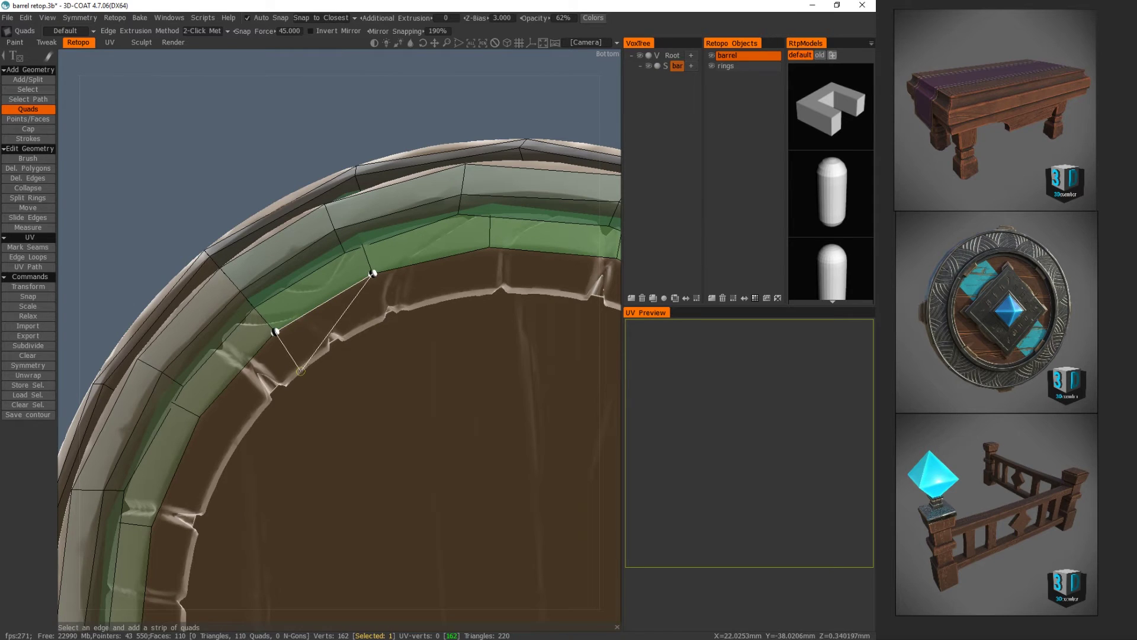
click(395, 308)
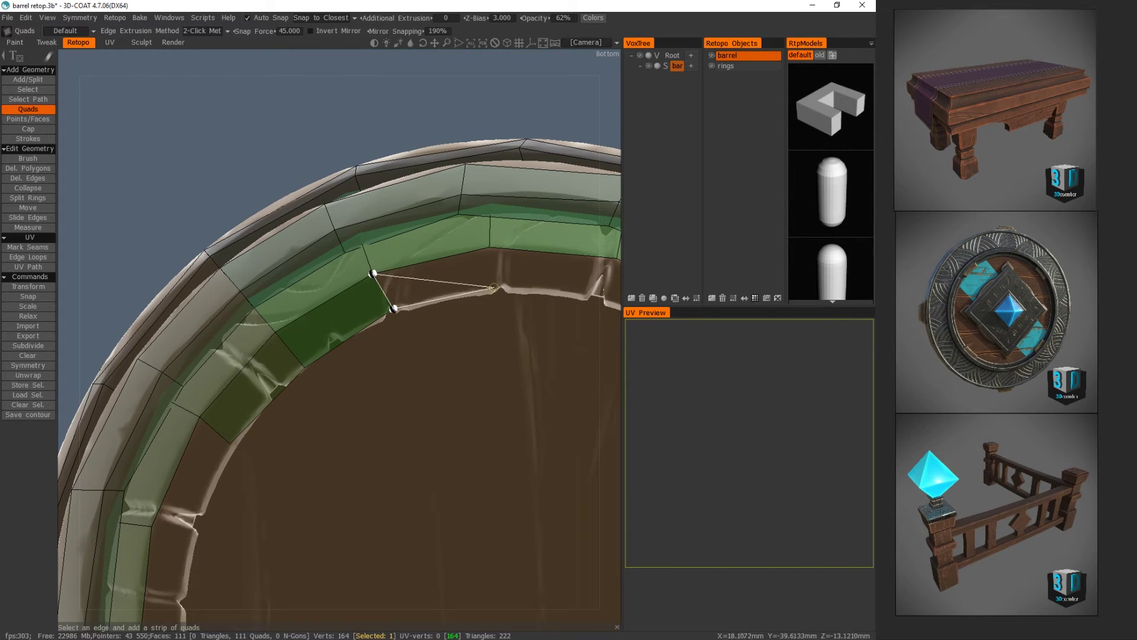
click(491, 253)
middle_drag(584, 297, 404, 272)
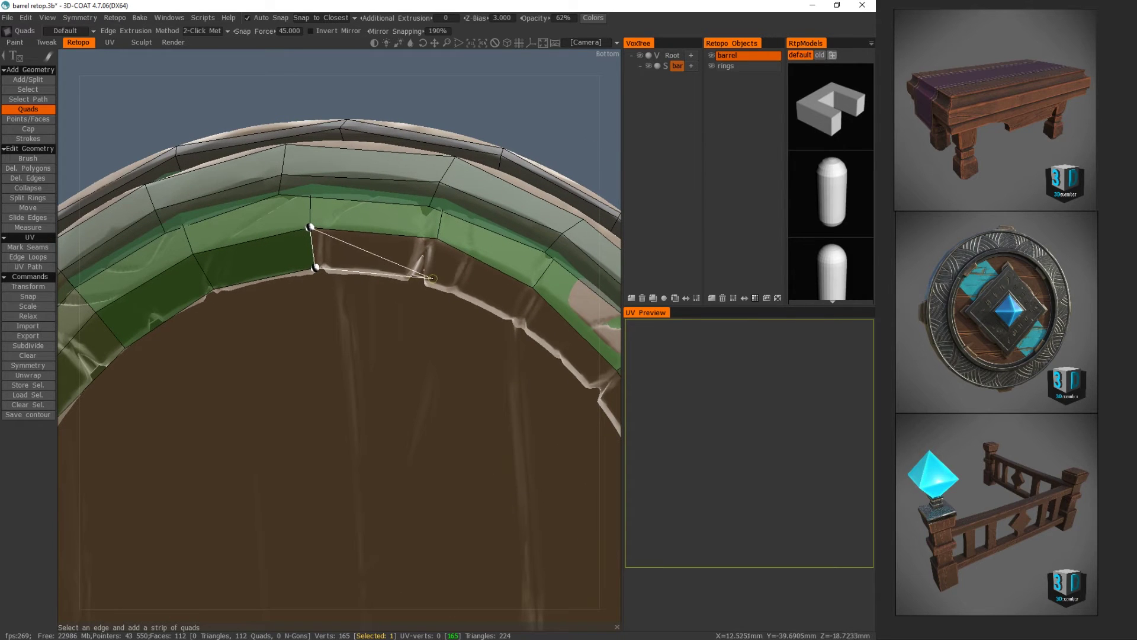
click(430, 284)
click(437, 239)
middle_drag(516, 314, 387, 251)
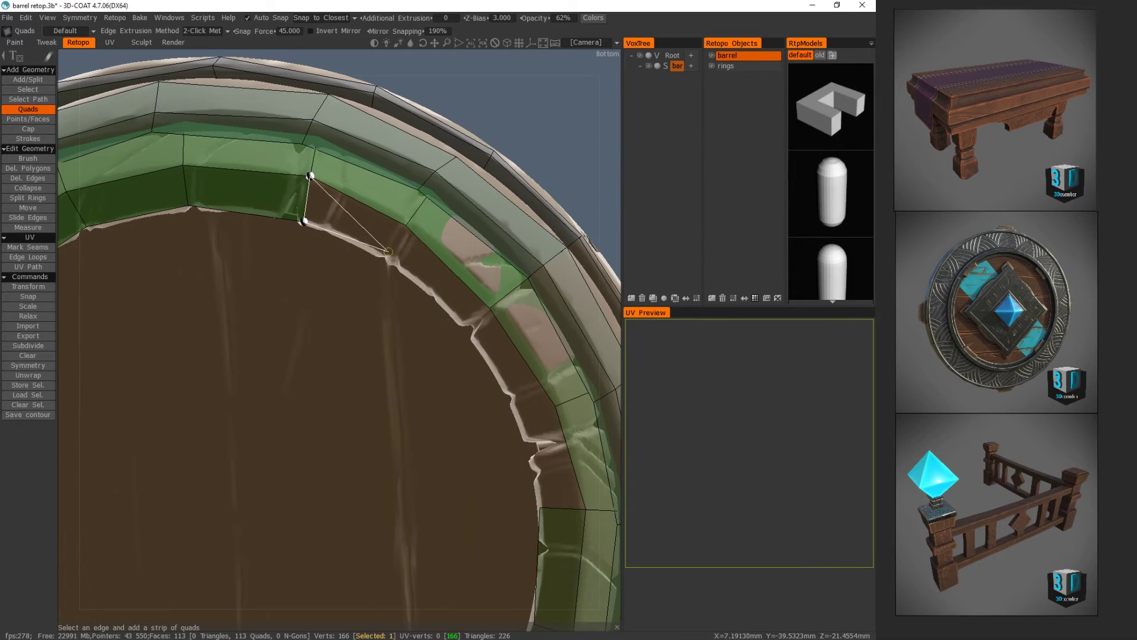
click(405, 228)
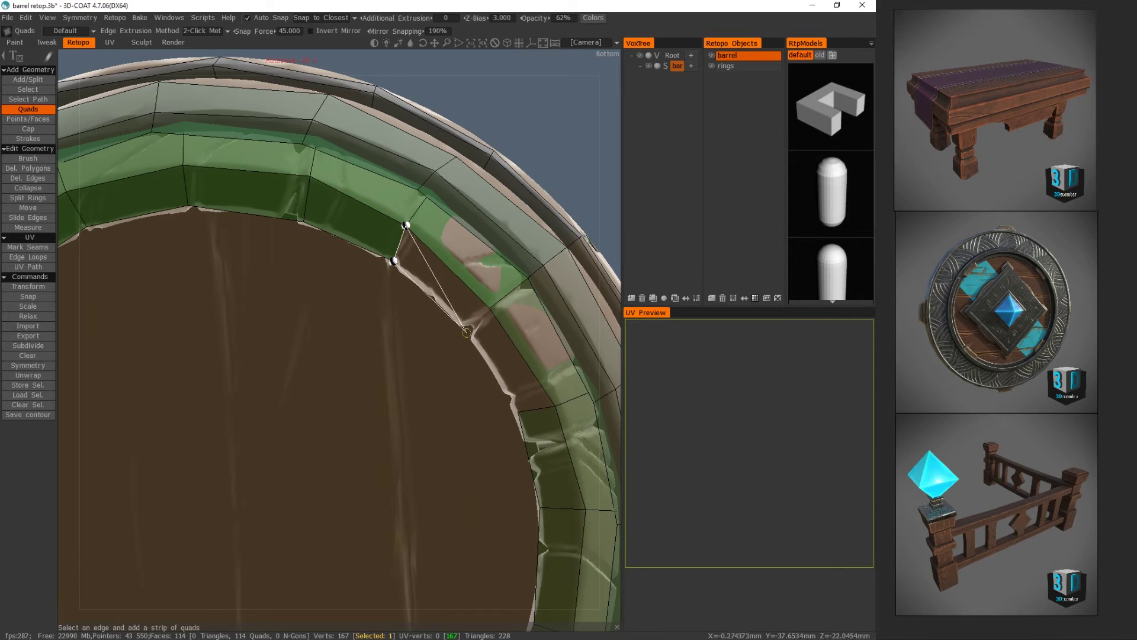
click(490, 308)
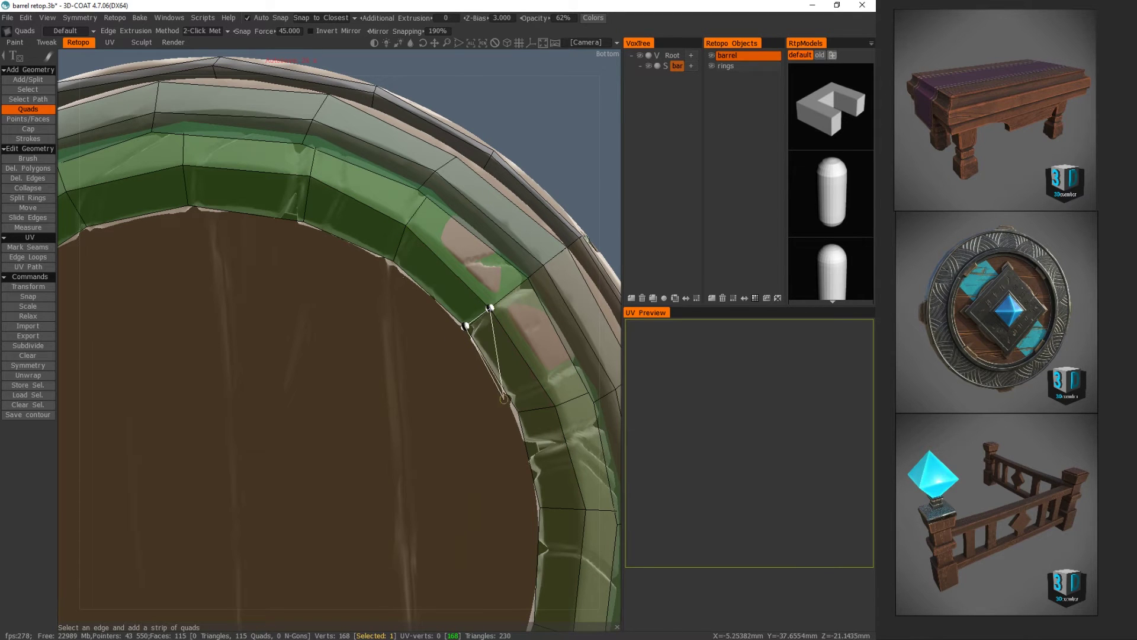
- Adjust the vertices of the lower rim's new quad strip with the Move tool to follow the rim's edges, and save the file
key(m)
alt+drag(445, 363, 603, 289)
middle_drag(602, 289, 355, 341)
mouse_move(312, 356)
alt+mouse_down()
mouse_move(216, 362)
mouse_move(318, 272)
mouse_move(269, 288)
alt+mouse_up()
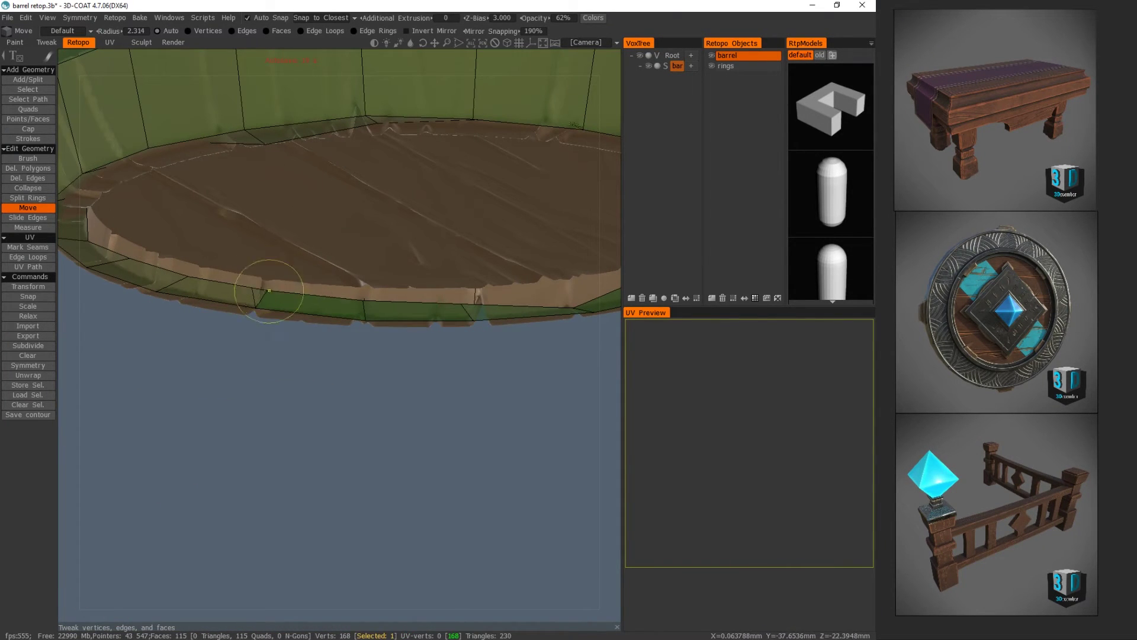
middle_drag(269, 288, 297, 262)
mouse_move(280, 269)
alt+mouse_down()
mouse_move(324, 144)
mouse_move(299, 254)
mouse_move(244, 238)
alt+mouse_up()
drag(223, 337, 216, 336)
drag(219, 430, 442, 446)
middle_drag(441, 446, 437, 308)
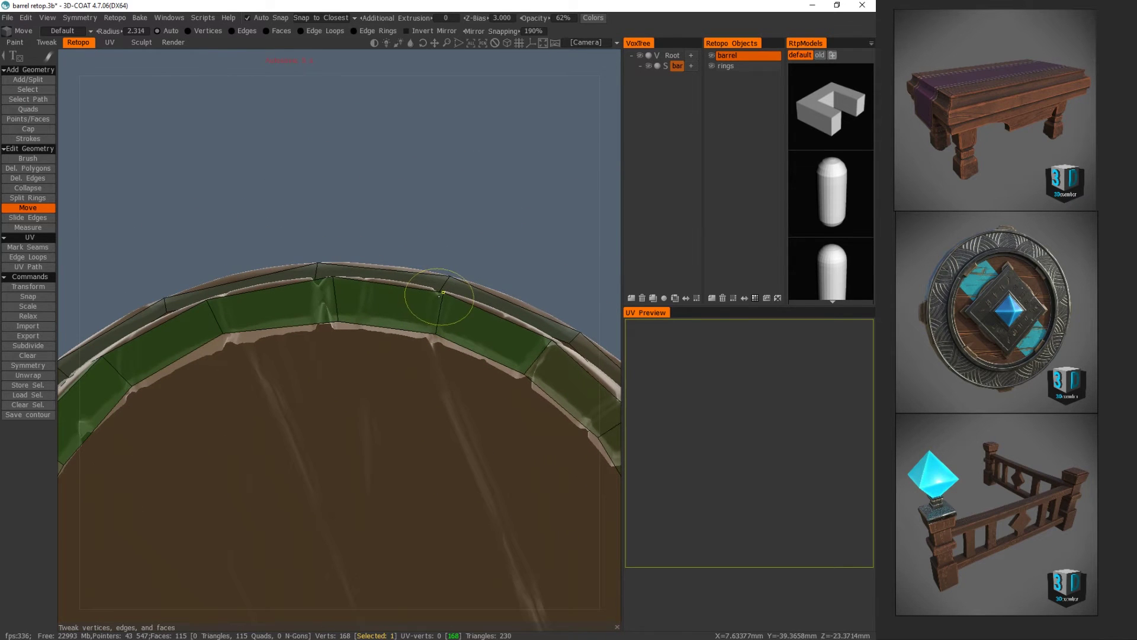
alt+drag(311, 316, 260, 284)
middle_drag(179, 253, 444, 266)
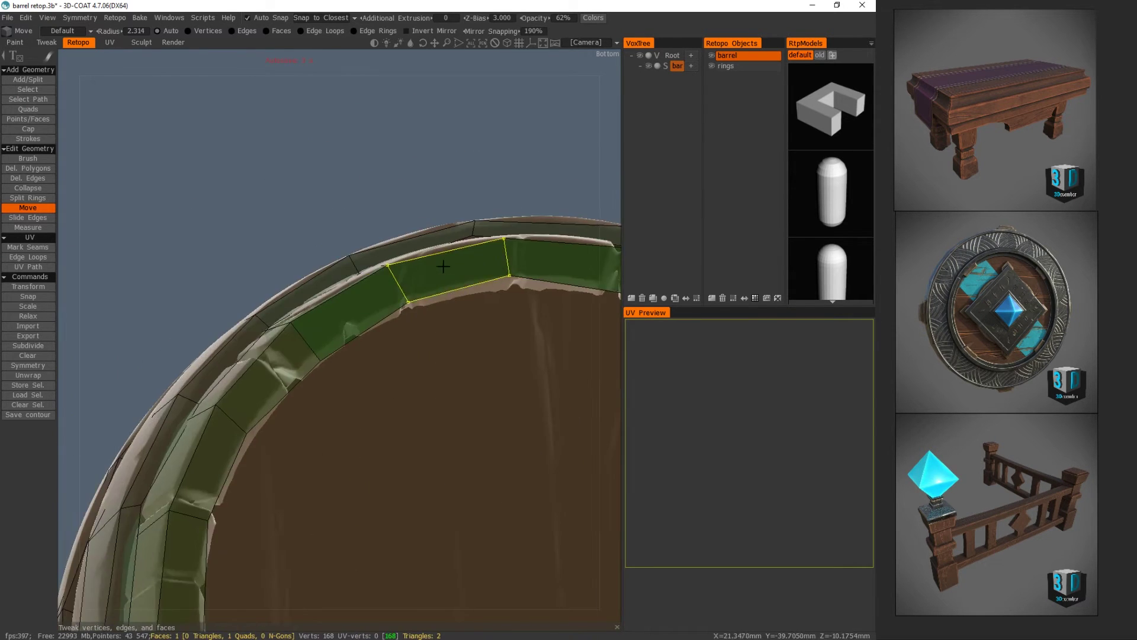
drag(391, 267, 390, 265)
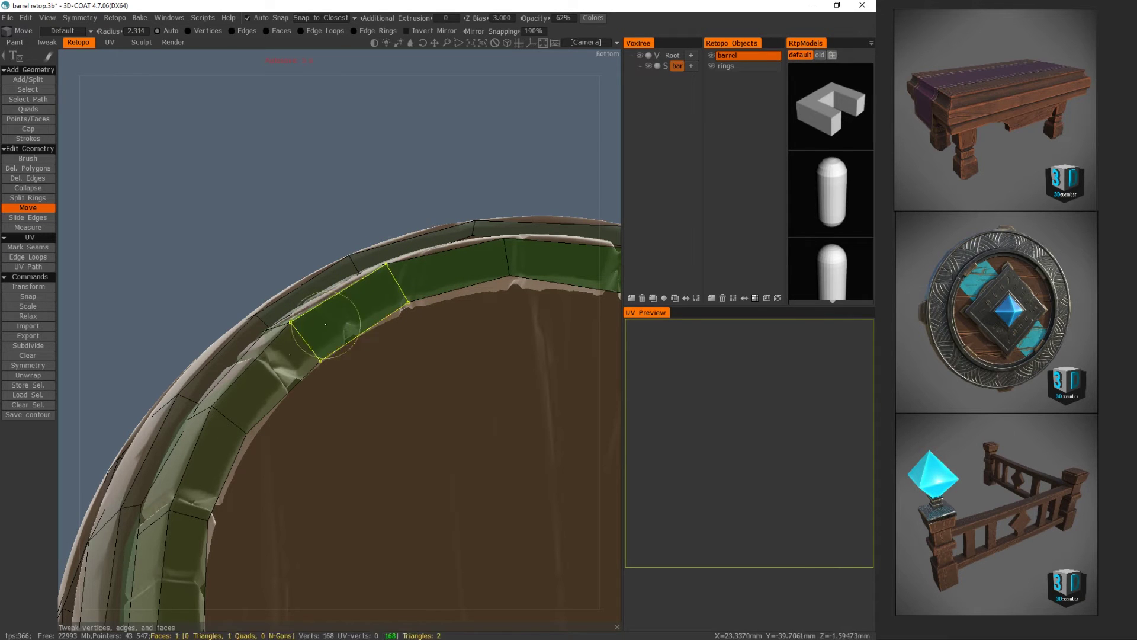
key(ctrl+s)
- Pull the outer vertices of the lower rim out to the sculpt's edge, including the notched vertex at the symmetry border
alt+drag(328, 363, 327, 318)
alt+drag(346, 410, 329, 372)
drag(425, 401, 430, 386)
middle_drag(429, 386, 292, 407)
drag(279, 394, 279, 375)
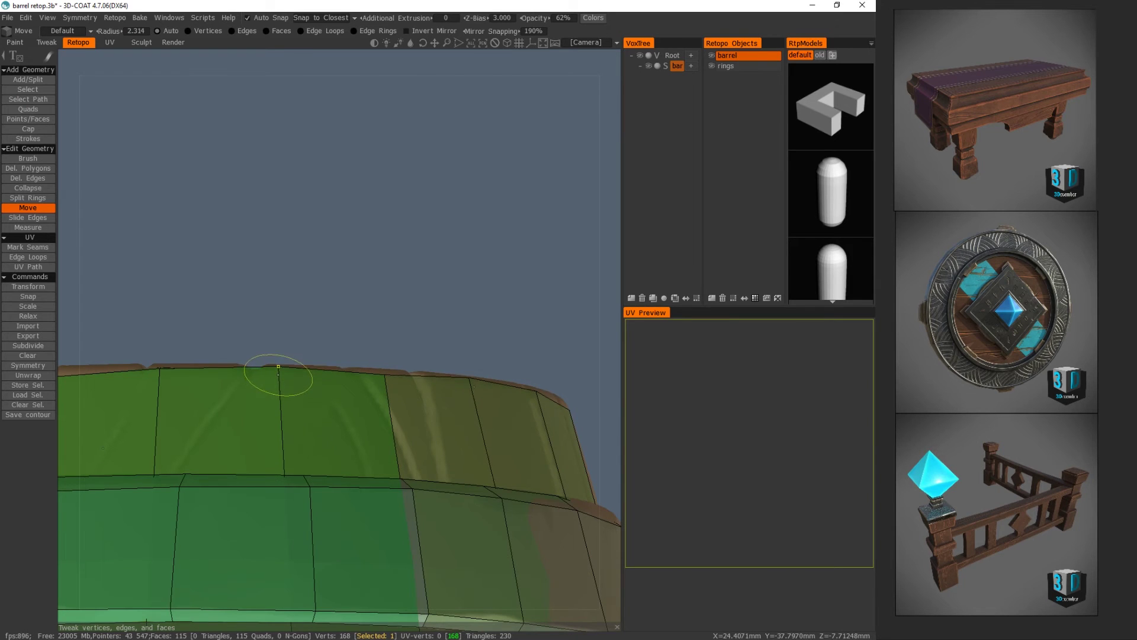
mouse_move(191, 402)
middle_down()
mouse_move(356, 389)
mouse_move(360, 364)
mouse_move(312, 375)
mouse_move(172, 371)
mouse_move(294, 346)
mouse_move(418, 363)
mouse_move(337, 381)
mouse_move(386, 343)
mouse_move(433, 341)
middle_up()
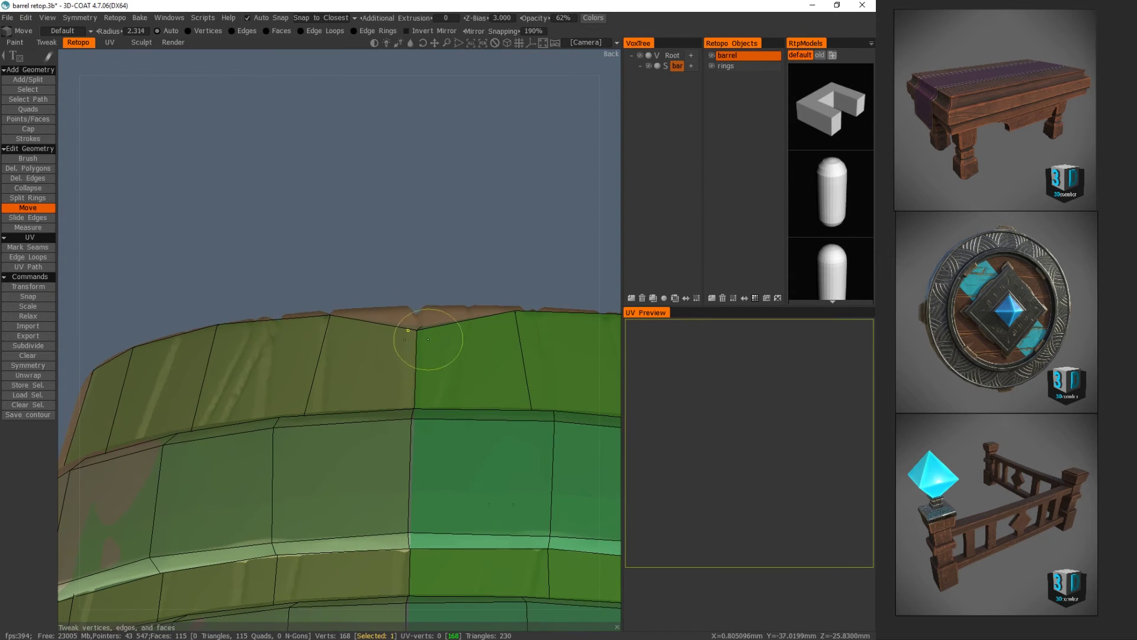
drag(418, 334, 432, 311)
mouse_move(432, 311)
middle_down()
mouse_move(480, 409)
mouse_move(485, 457)
mouse_move(536, 489)
mouse_move(573, 536)
mouse_move(527, 503)
middle_up()
mouse_move(388, 280)
middle_down()
mouse_move(503, 322)
mouse_move(556, 279)
mouse_move(465, 251)
mouse_move(512, 325)
mouse_move(342, 330)
mouse_move(373, 315)
mouse_move(523, 394)
mouse_move(571, 312)
mouse_move(393, 340)
mouse_move(437, 338)
mouse_move(336, 289)
mouse_move(325, 338)
mouse_move(338, 389)
mouse_move(405, 311)
mouse_move(484, 367)
mouse_move(517, 438)
mouse_move(482, 314)
mouse_move(401, 325)
mouse_move(347, 263)
mouse_move(314, 263)
mouse_move(465, 288)
middle_up()
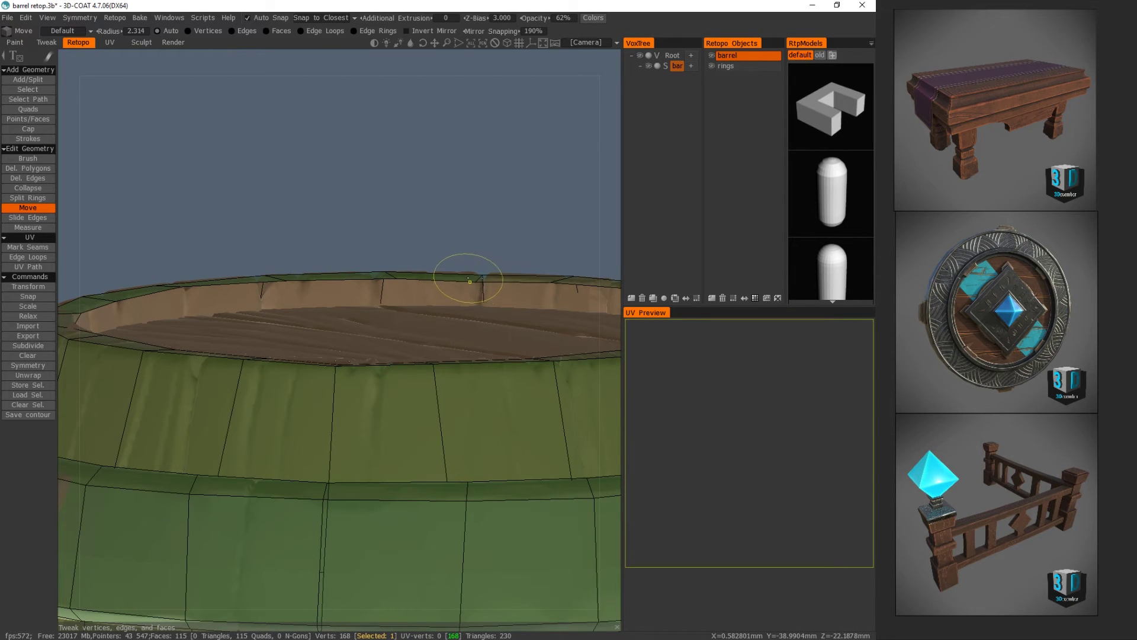
- Add the first four quads along the inner wall of the barrel's lower rim with the Quads tool
middle_drag(468, 278, 380, 288)
key(q)
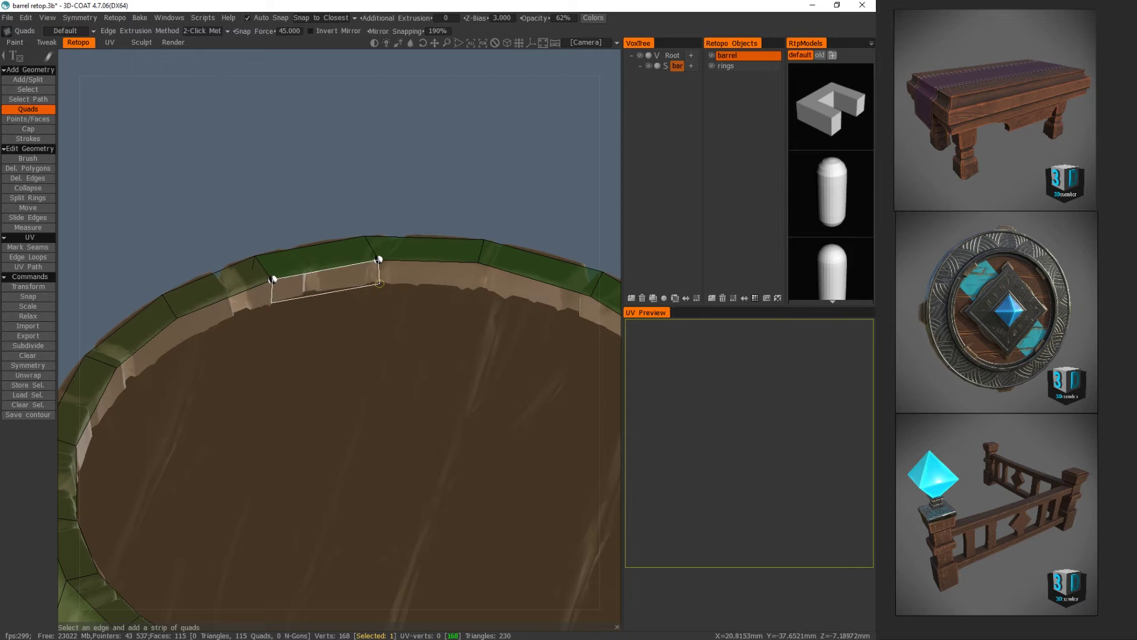
click(379, 283)
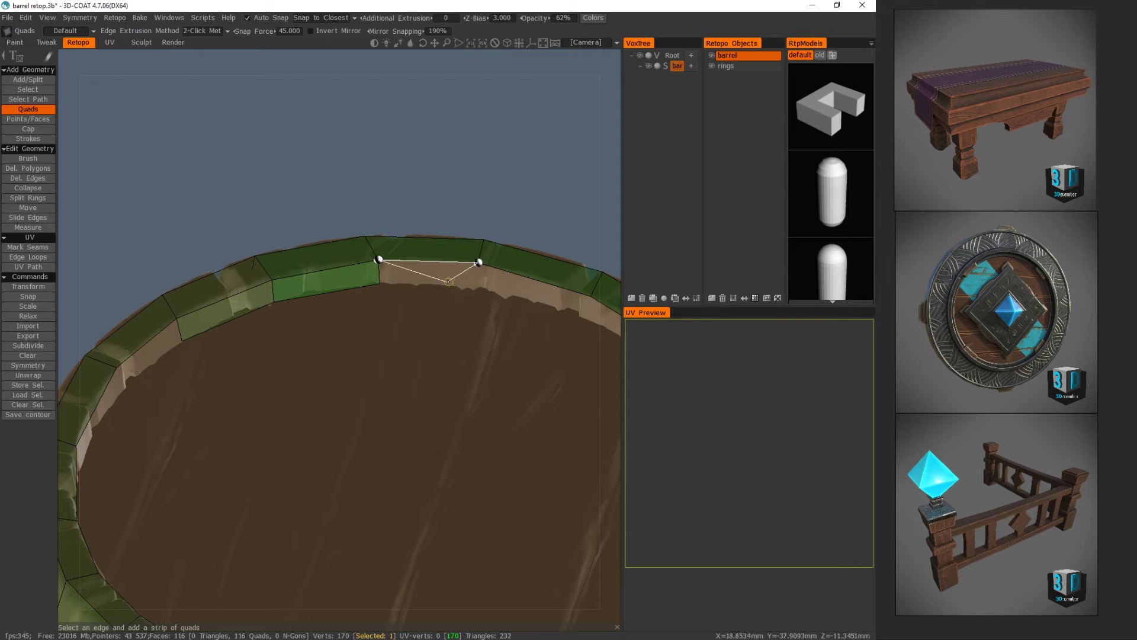
click(381, 283)
alt+drag(382, 284, 368, 247)
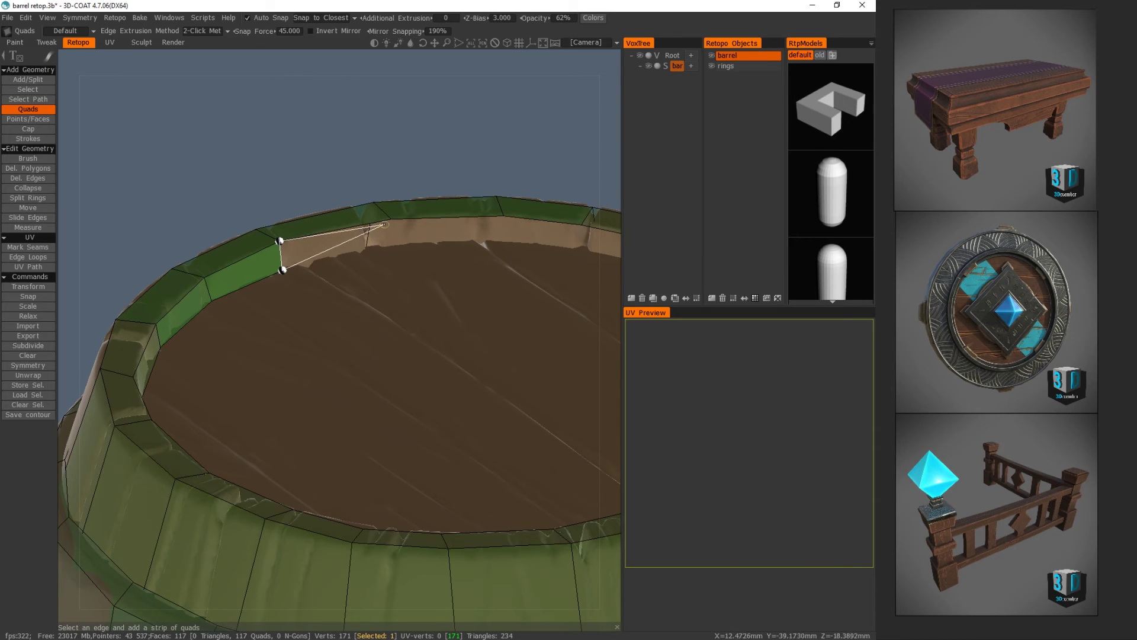
click(395, 245)
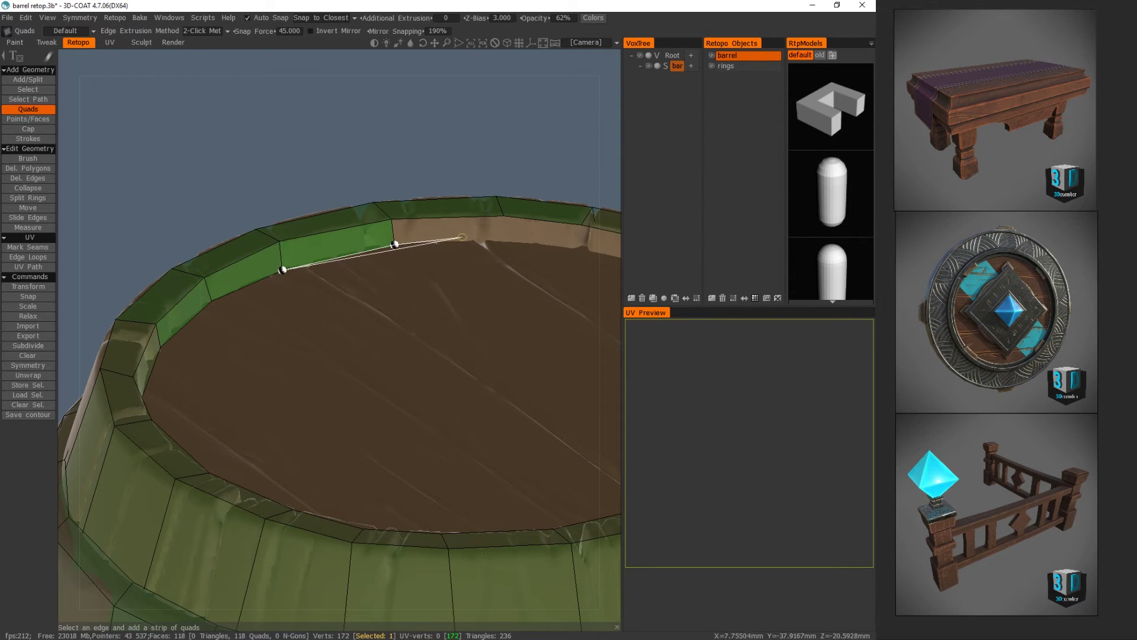
click(502, 223)
middle_drag(515, 231, 269, 258)
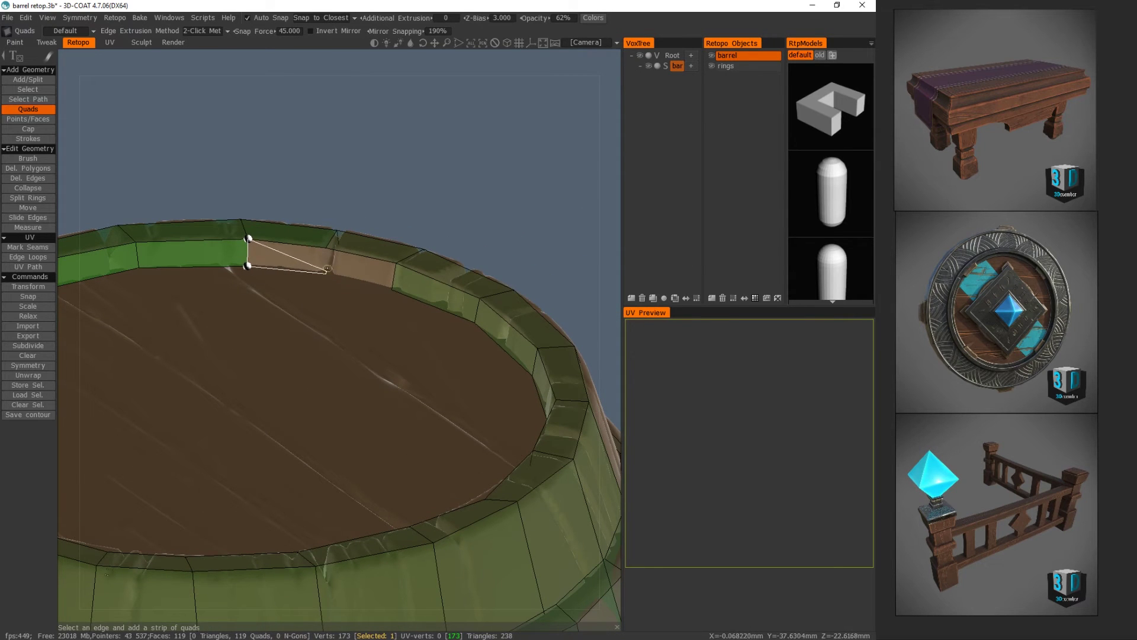
key(m)
right_drag(337, 256, 332, 220)
middle_drag(333, 221, 315, 328)
right_drag(315, 328, 374, 297)
drag(278, 284, 274, 277)
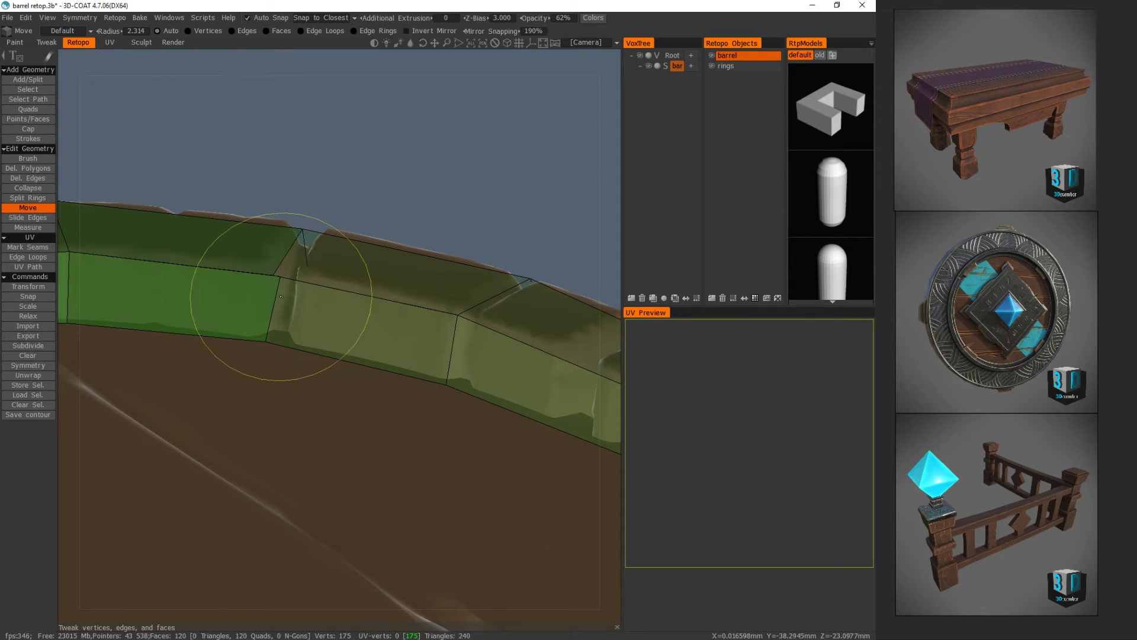
key(ctrl+z)
middle_drag(245, 305, 383, 295)
key(ctrl+z)
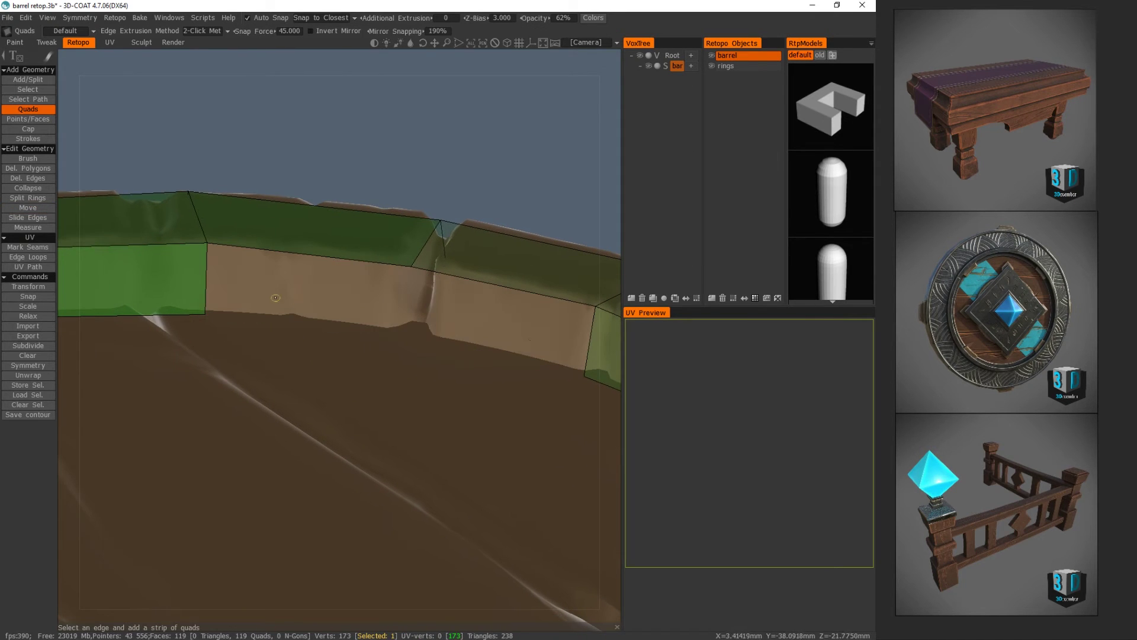
click(202, 286)
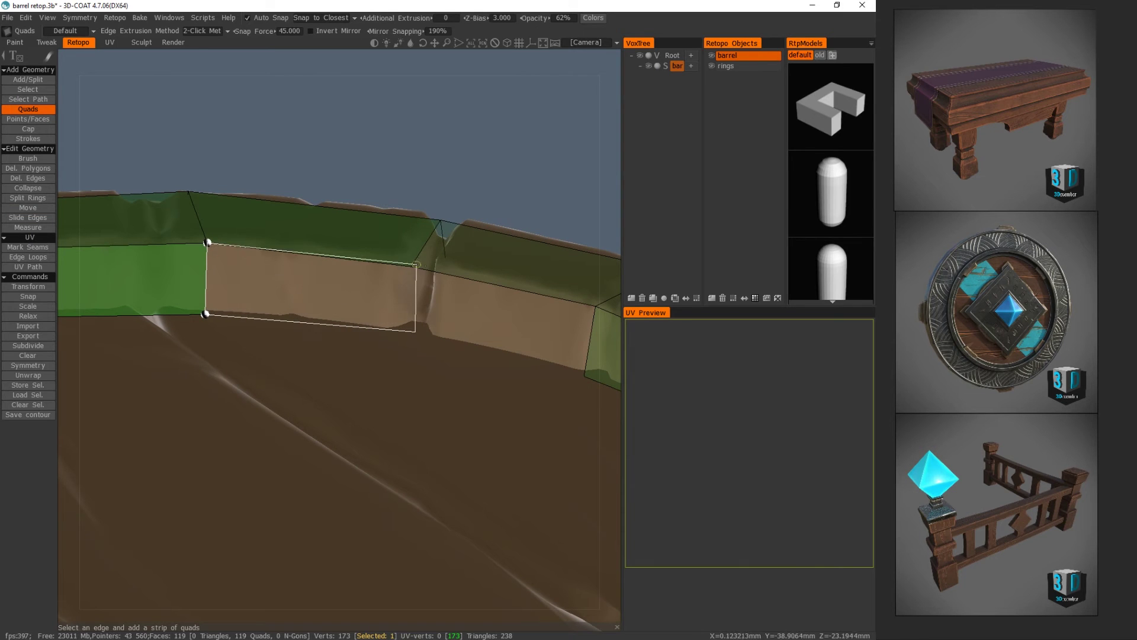
alt+drag(413, 268, 386, 266)
key(Escape)
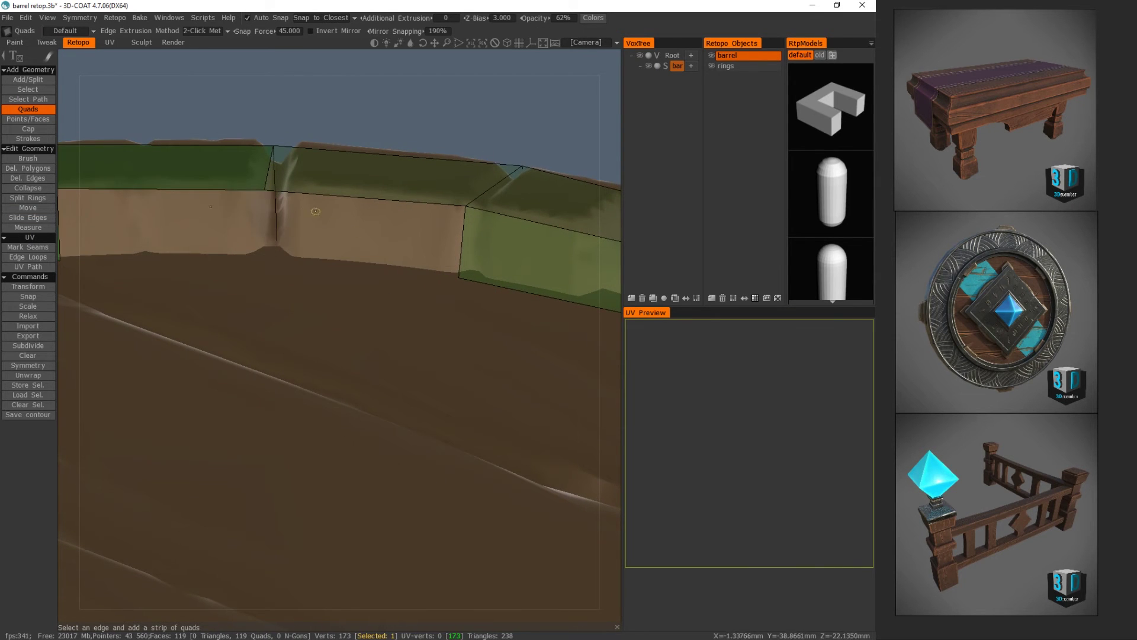
- Add the fifth quad on the lower rim's inner wall, joining the previous quad to the symmetry border, and return to the Move tool
alt+drag(267, 191, 214, 231)
alt+middle_drag(213, 231, 441, 293)
alt+drag(441, 294, 360, 247)
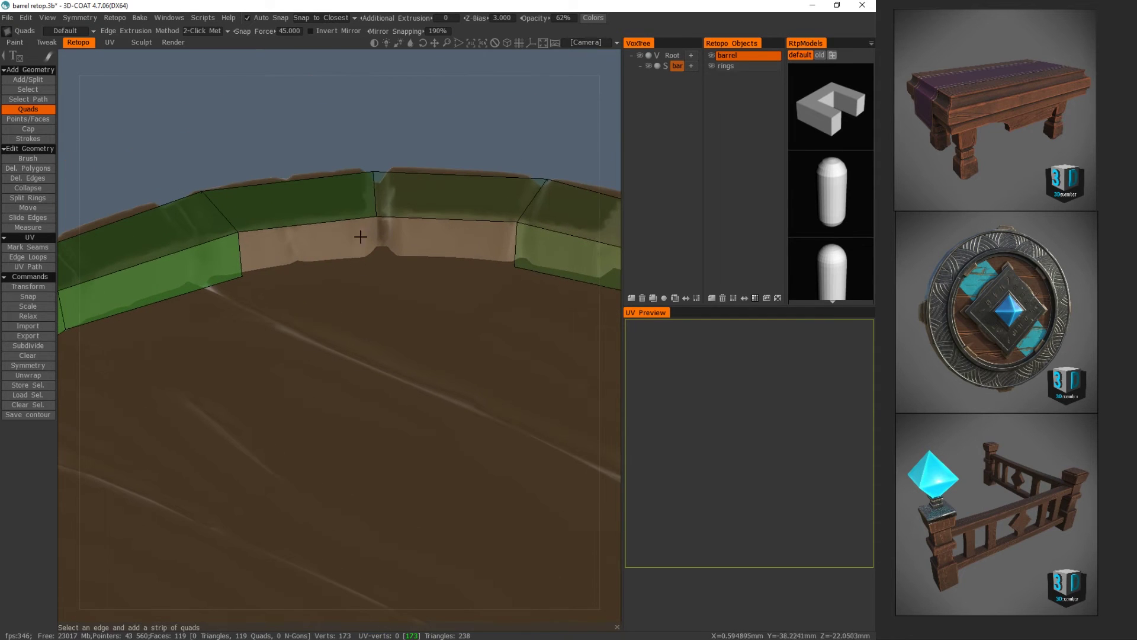
key(m)
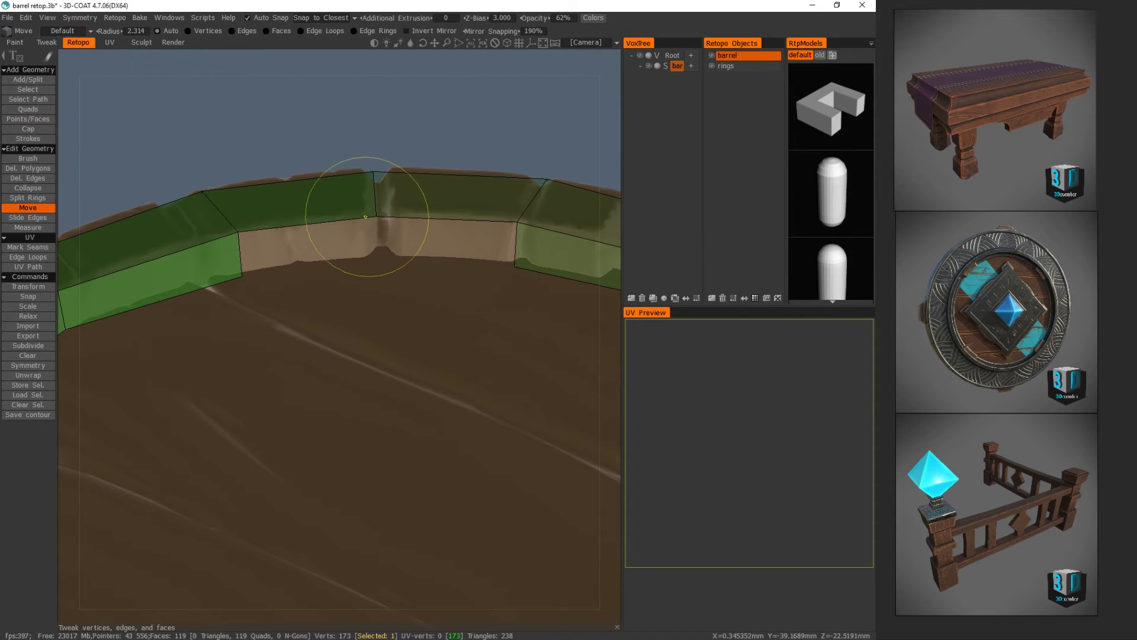
key(q)
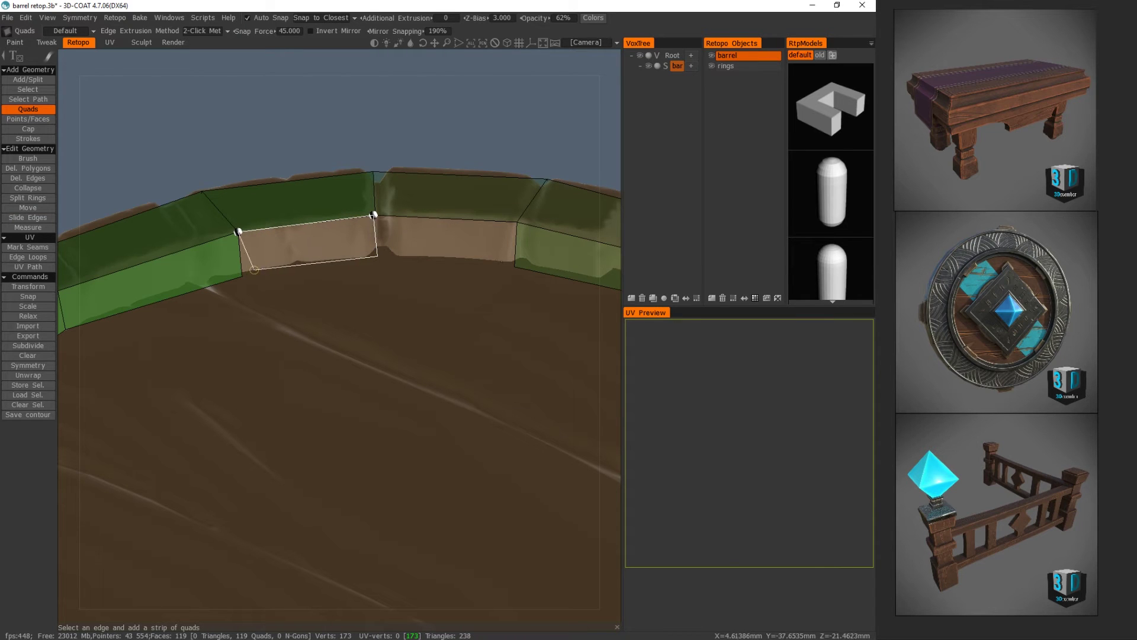
click(244, 276)
alt+drag(330, 269, 356, 290)
key(m)
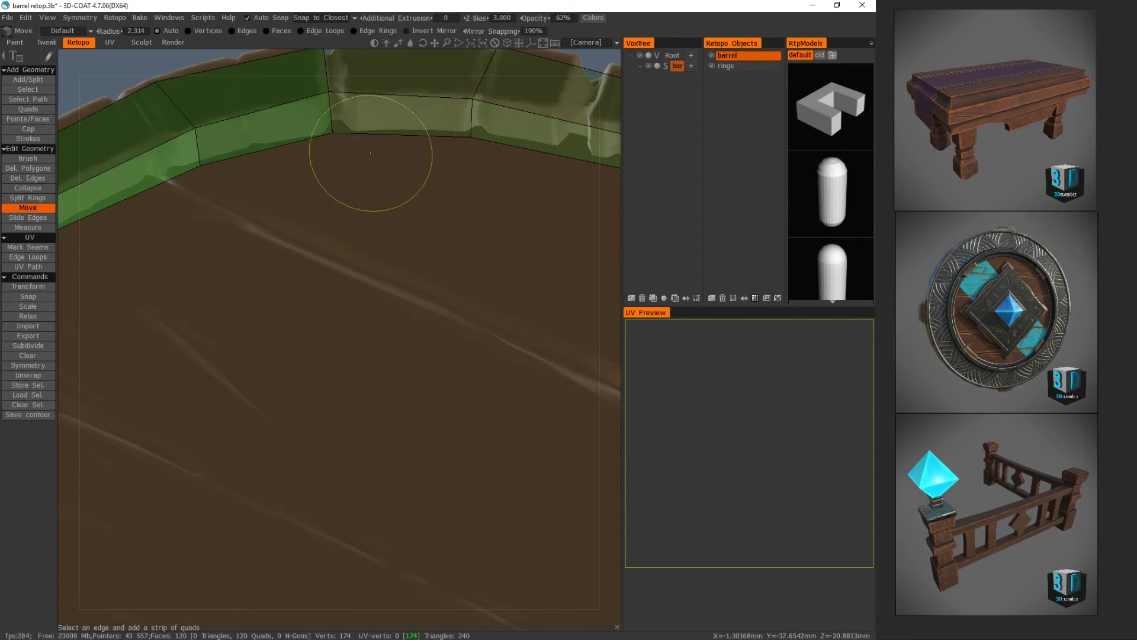
alt+middle_drag(371, 152, 366, 262)
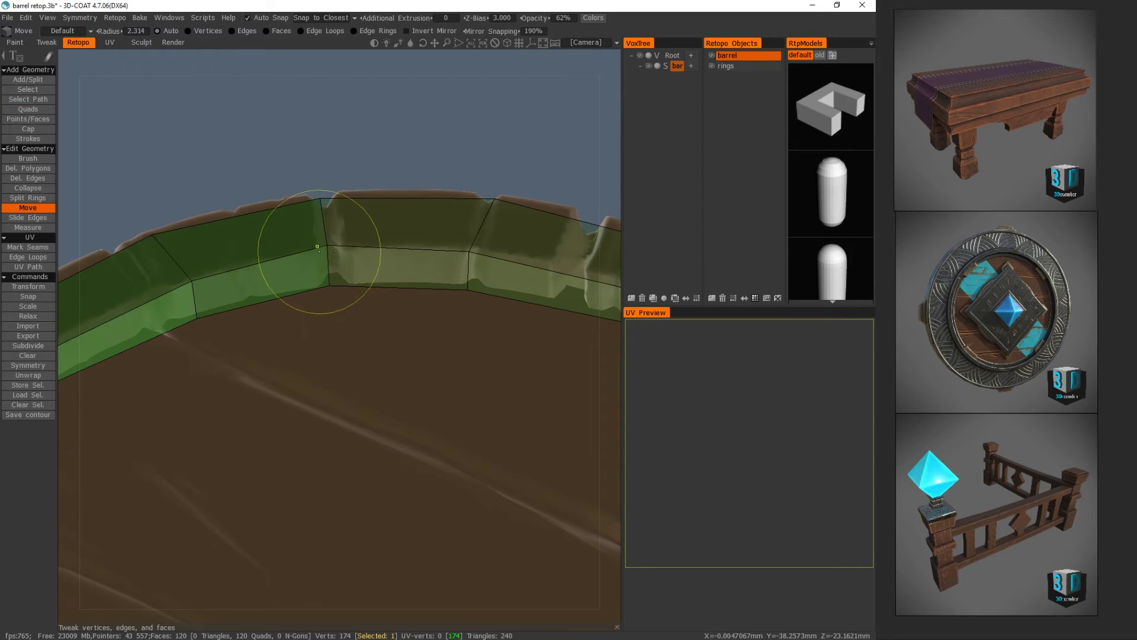
- Activate the rings object and add edge rings near the upper and lower corners of all four hoops with Split Rings
alt+drag(367, 294, 470, 365)
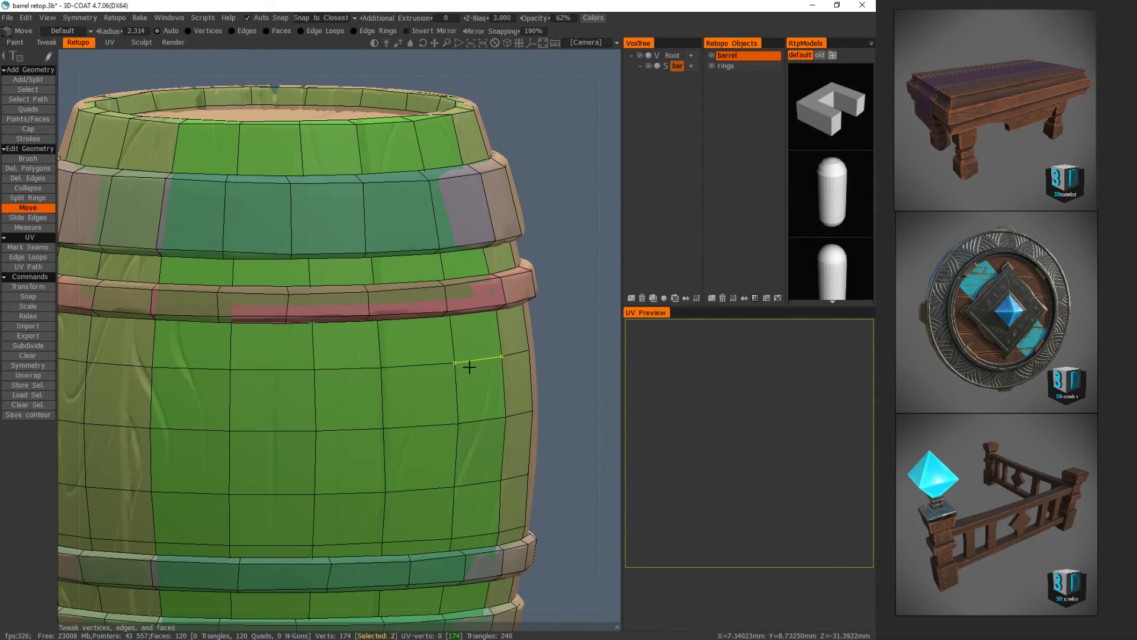
click(725, 66)
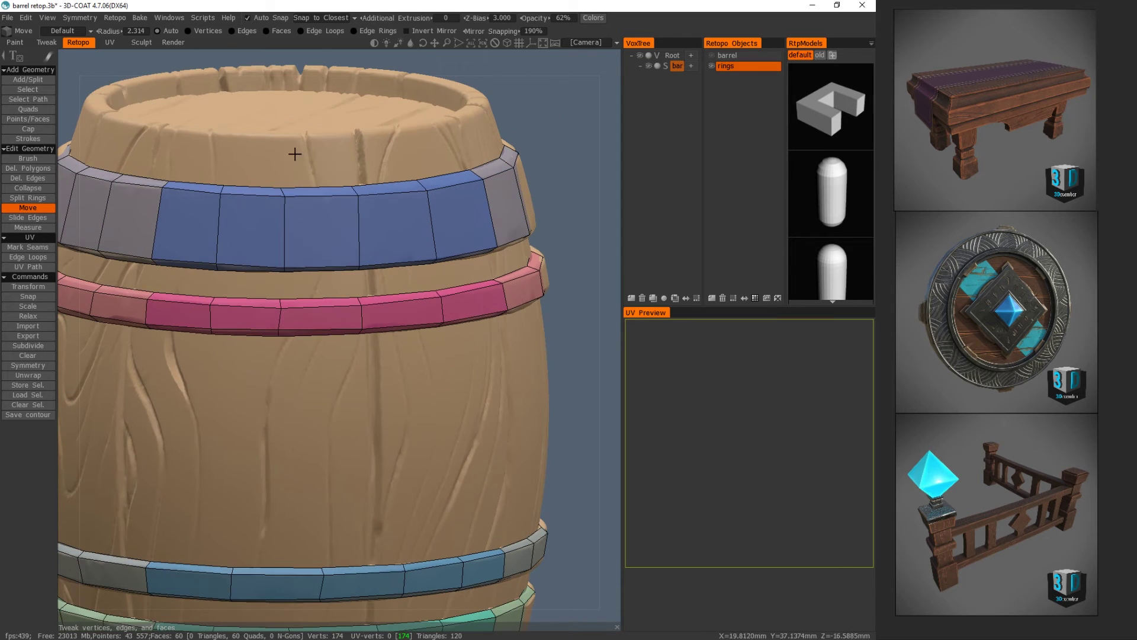
click(35, 197)
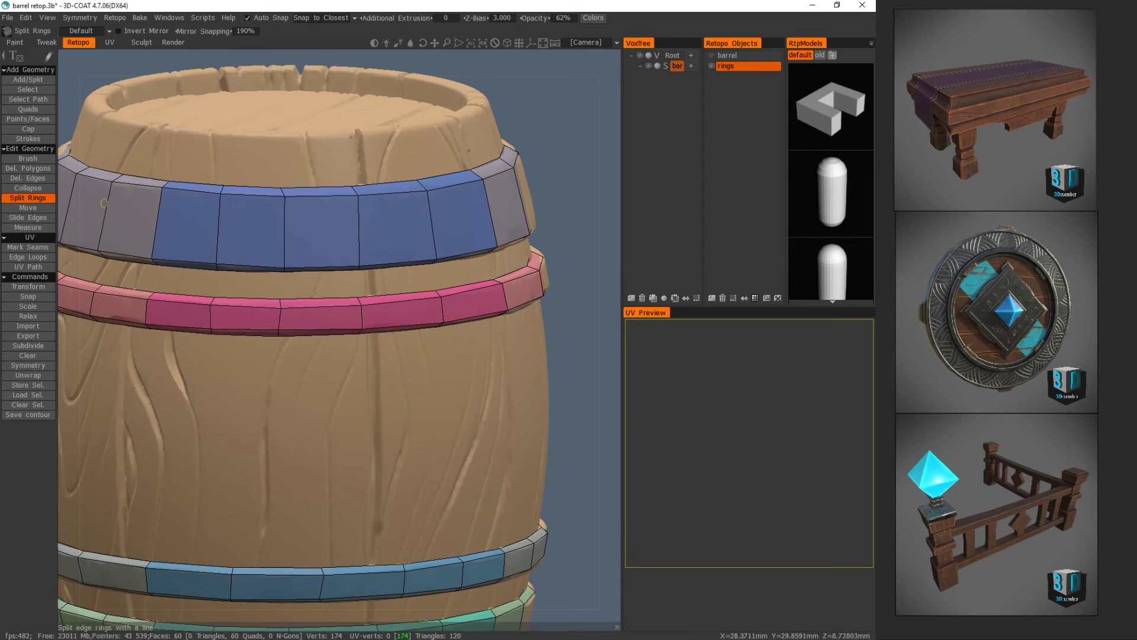
click(283, 200)
alt+drag(295, 234, 300, 200)
click(289, 227)
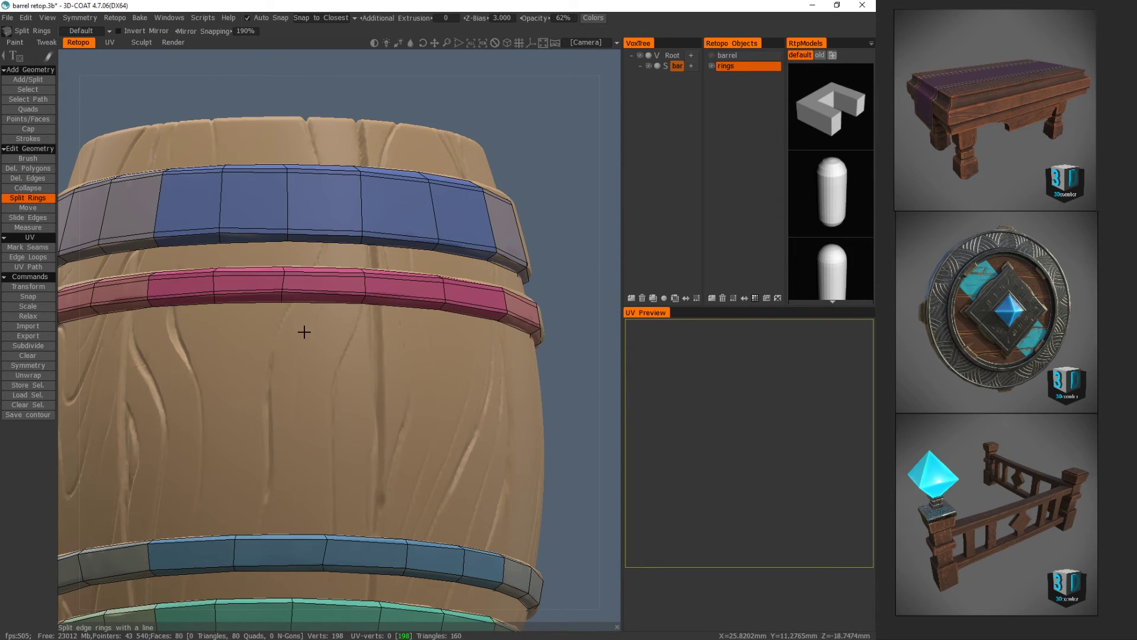
middle_drag(304, 331, 321, 117)
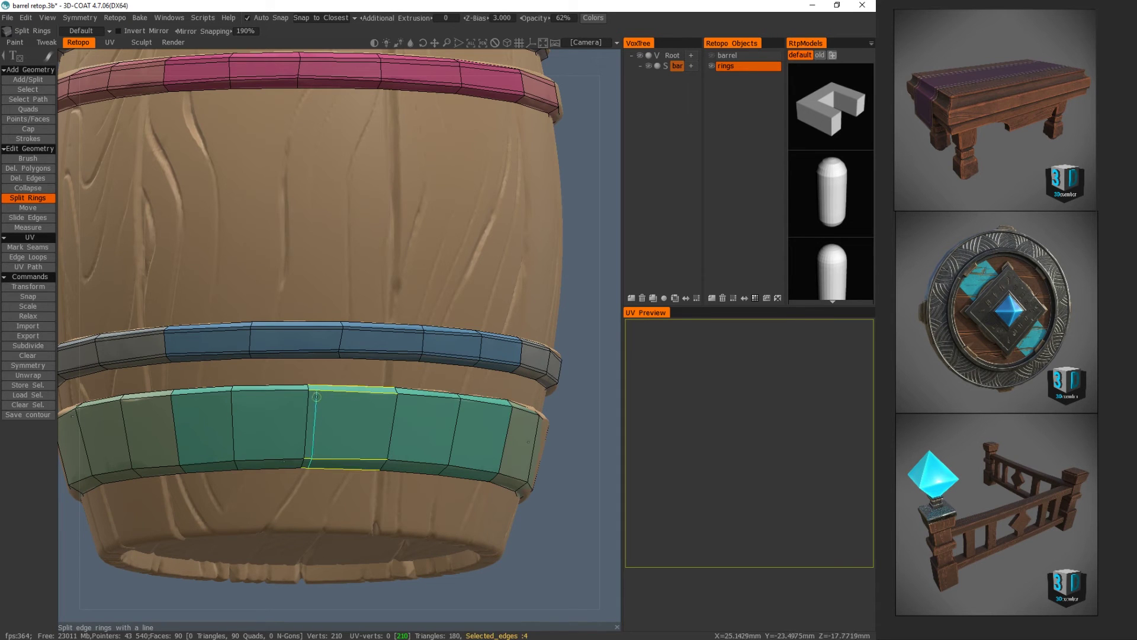
click(306, 453)
alt+drag(348, 219, 365, 221)
middle_drag(366, 221, 367, 346)
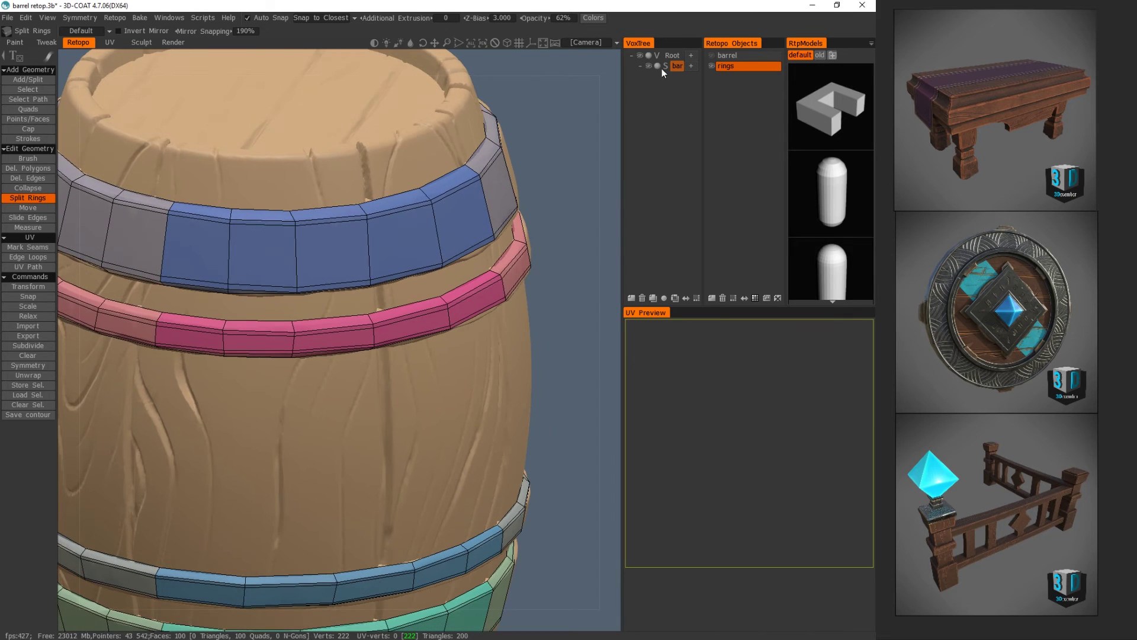
- Activate the barrel object and add supporting edge rings along the upper rim's corners with Split Rings
click(717, 55)
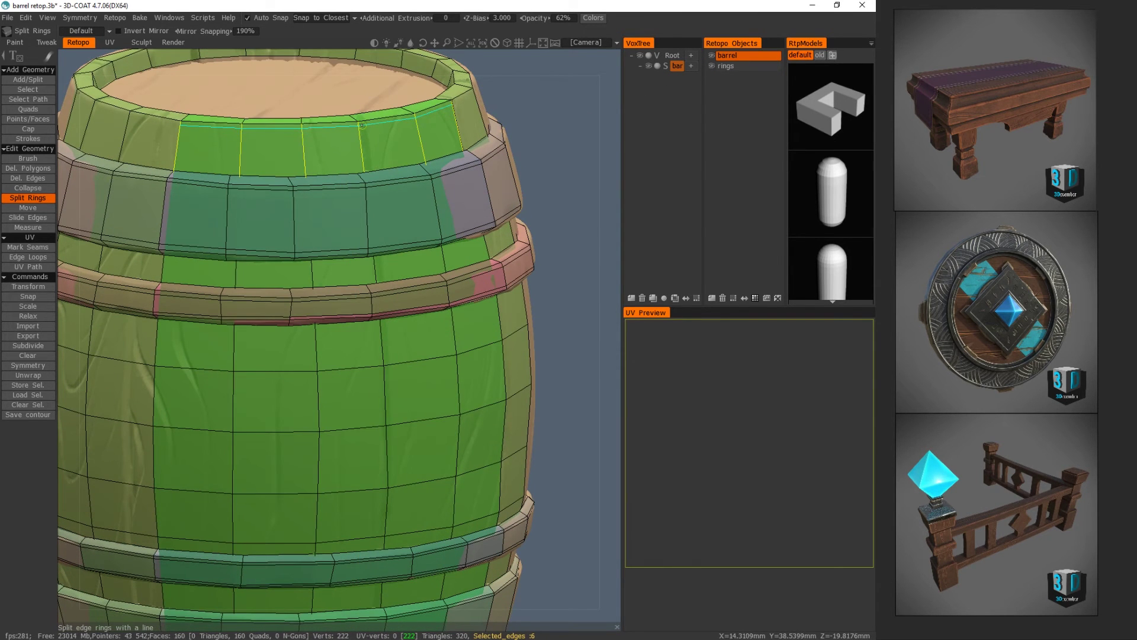
click(363, 125)
drag(363, 125, 356, 177)
middle_drag(177, 181, 286, 168)
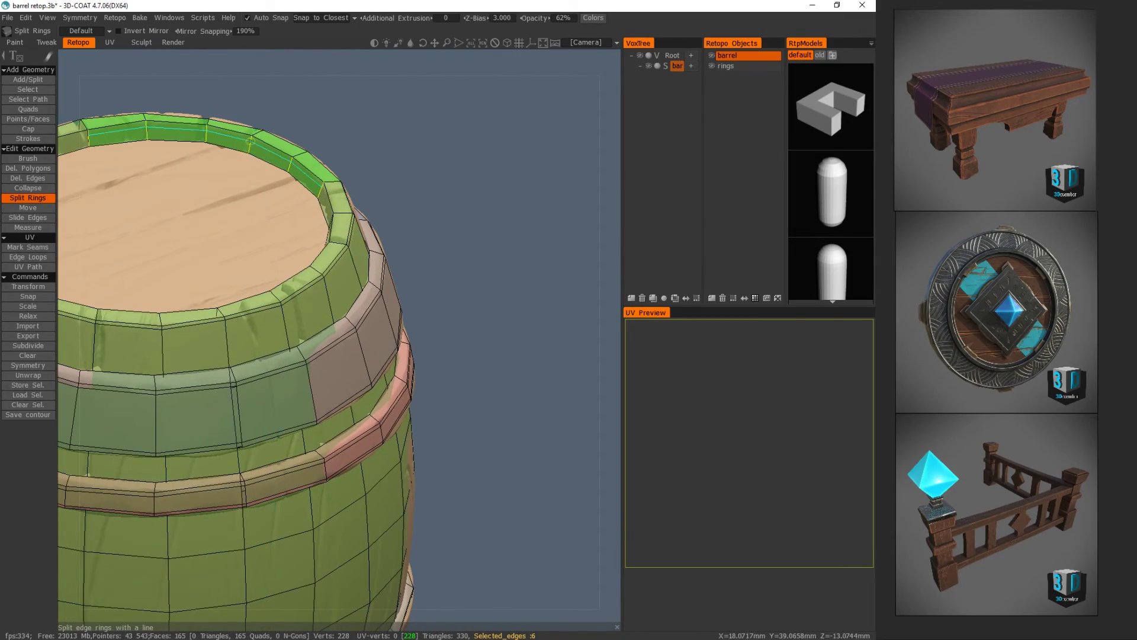
drag(290, 143, 241, 230)
drag(357, 297, 264, 201)
- Add supporting edge rings along the corners of the barrel's lower rim with Split Rings
alt+middle_drag(354, 361, 341, 119)
alt+drag(366, 315, 356, 345)
click(350, 448)
drag(349, 448, 357, 298)
drag(373, 261, 410, 391)
alt+drag(362, 435, 317, 419)
click(332, 442)
scroll(297, 284, down, 4)
scroll(328, 350, down, 3)
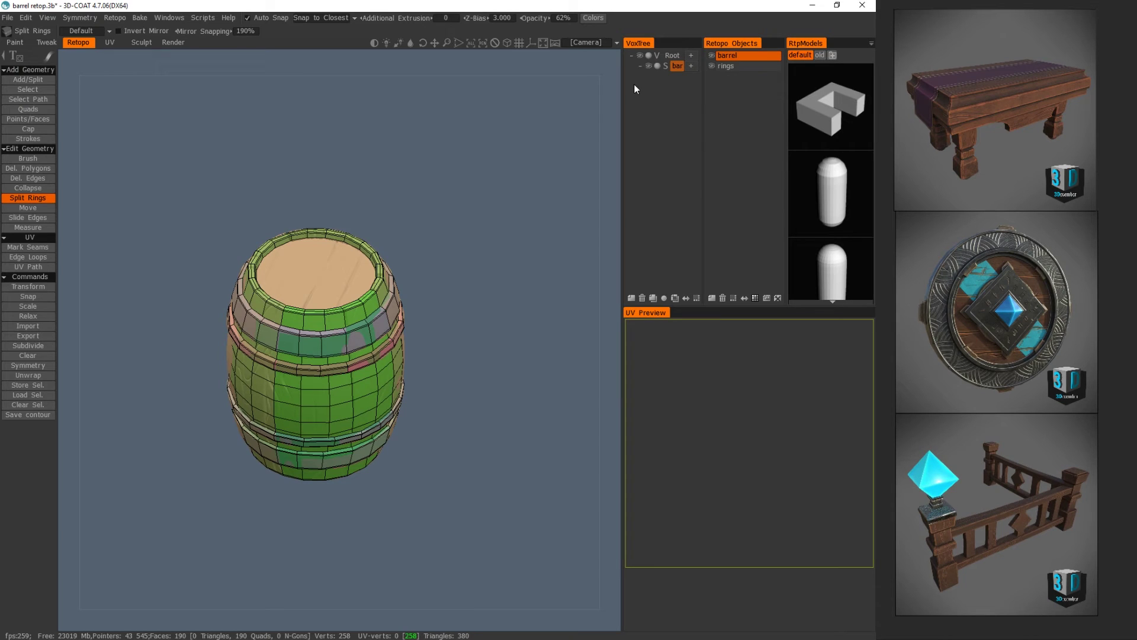
- Turn off symmetry and convert the mirrored parts of both retopo objects into real geometry with the Symmetry command
click(711, 66)
click(711, 65)
click(28, 366)
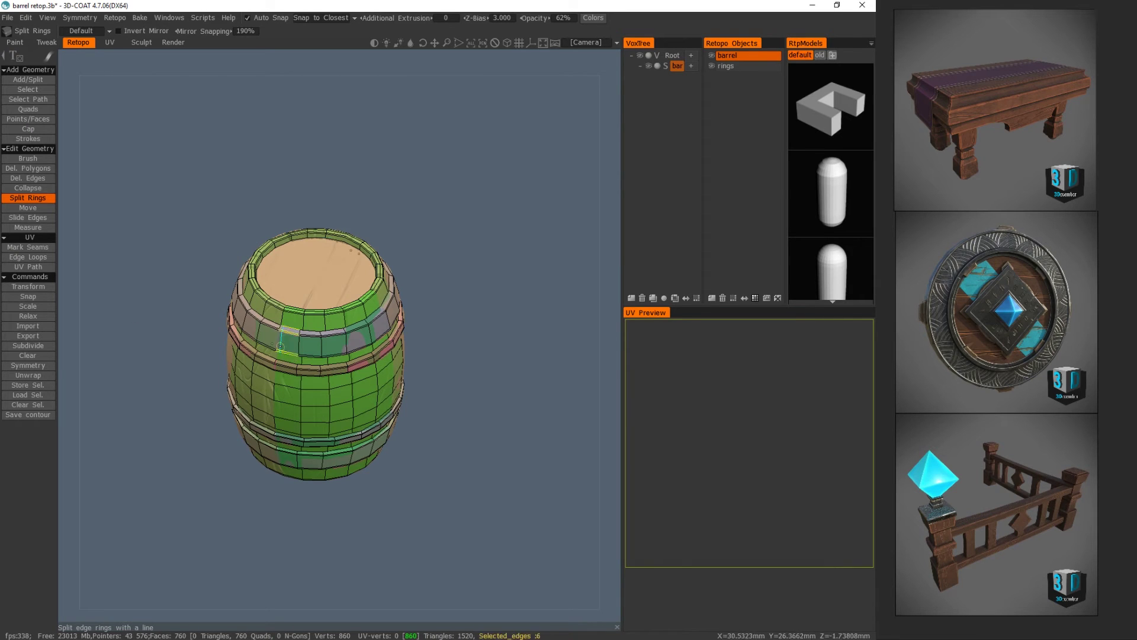
key(s)
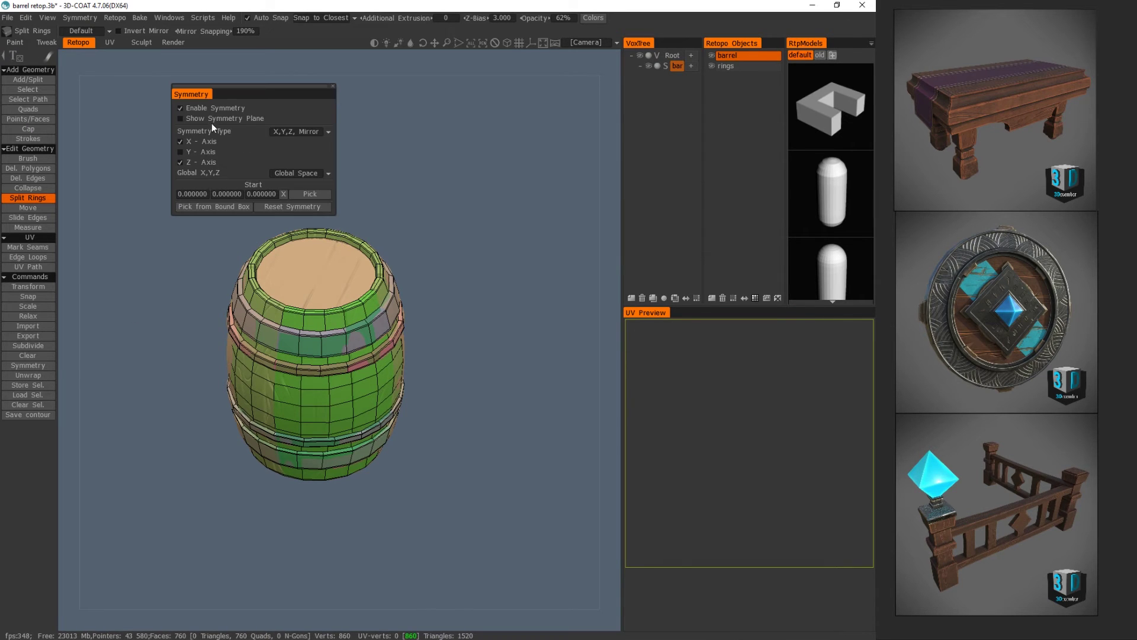
key(s)
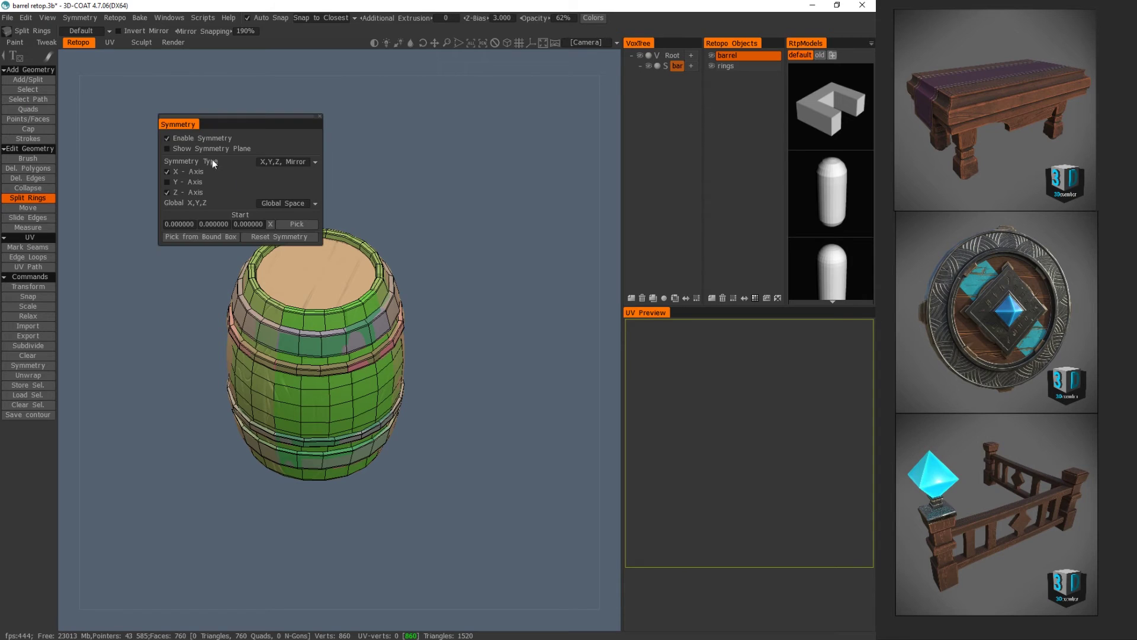
click(167, 137)
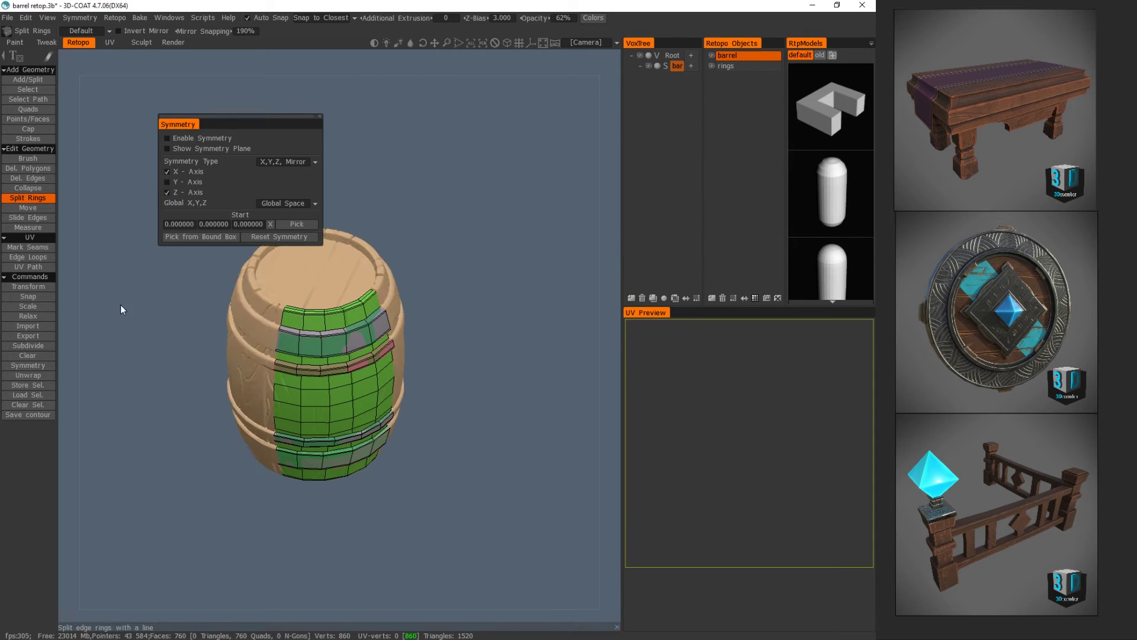
click(47, 365)
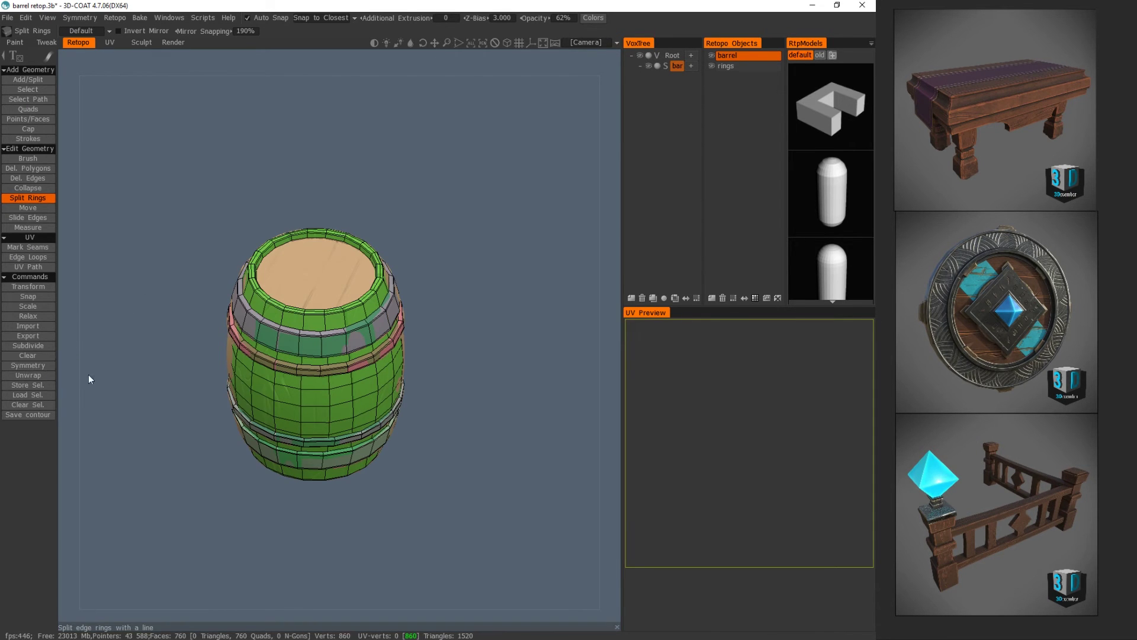
- Save the scene and fill the barrel's top opening with triangles meeting at a central point using Cap
drag(378, 463, 309, 452)
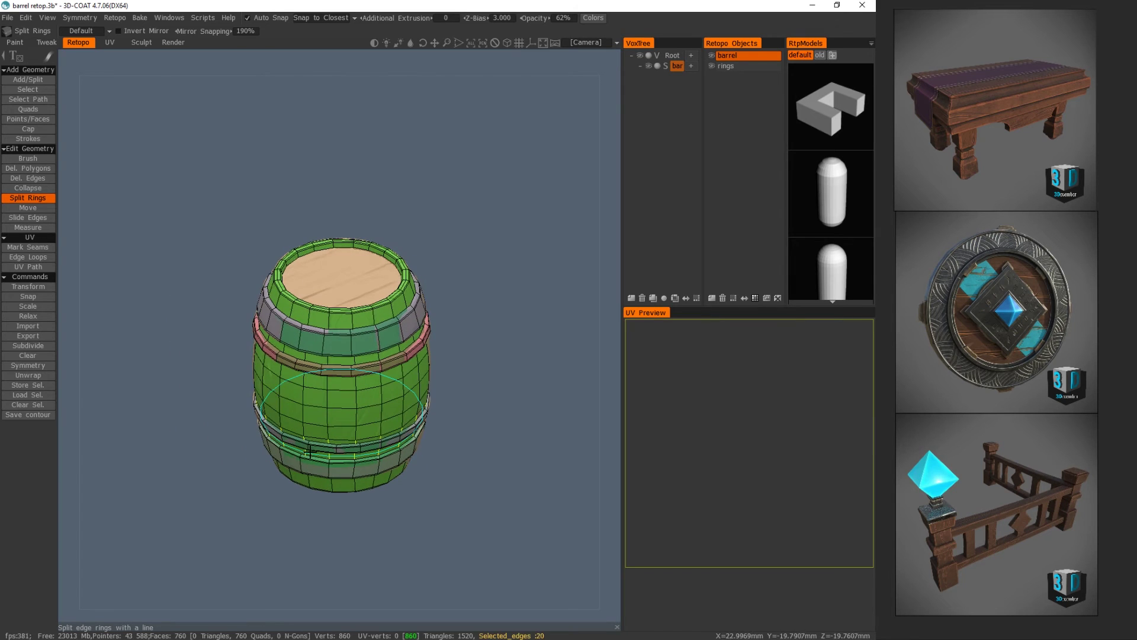
key(ctrl+s)
drag(424, 228, 470, 368)
scroll(452, 364, up, 3)
middle_drag(452, 364, 601, 256)
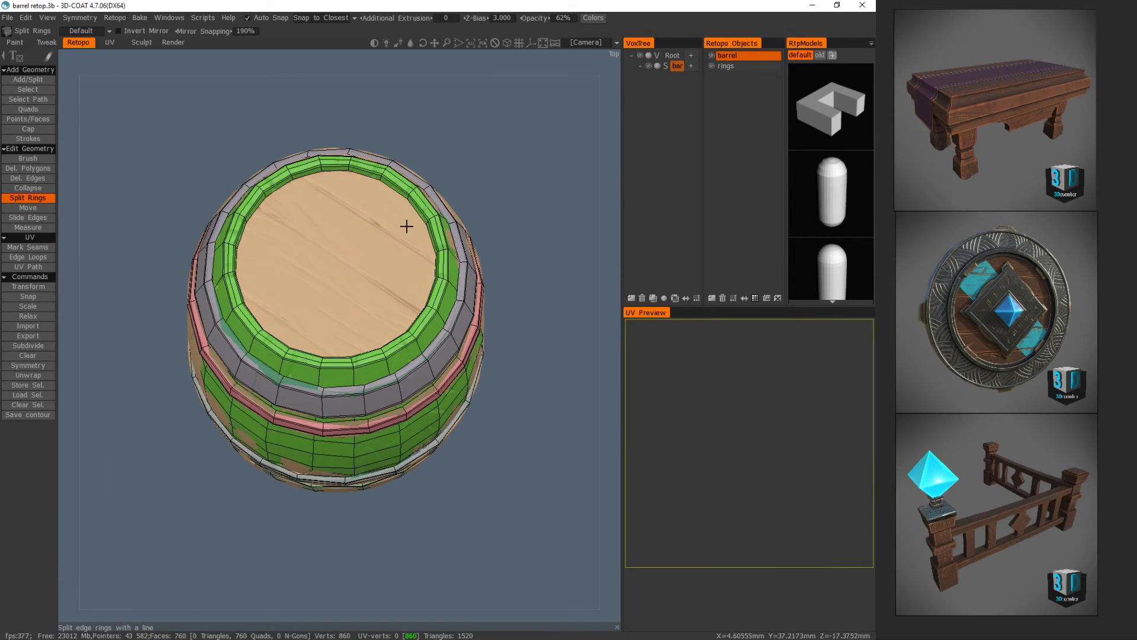
click(51, 129)
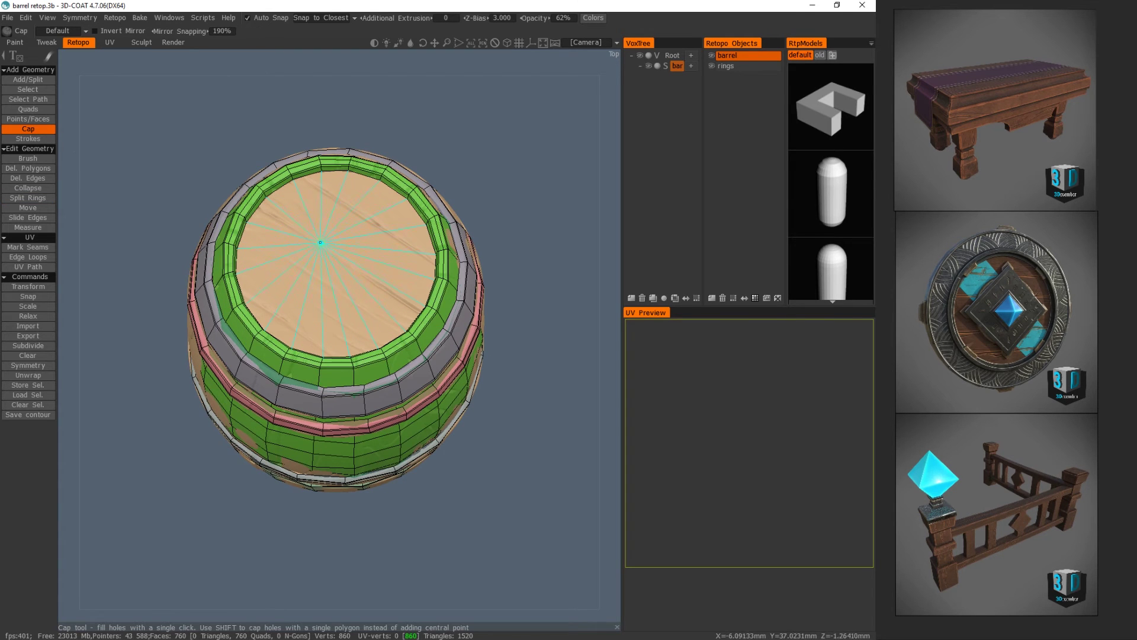
alt+drag(355, 240, 349, 279)
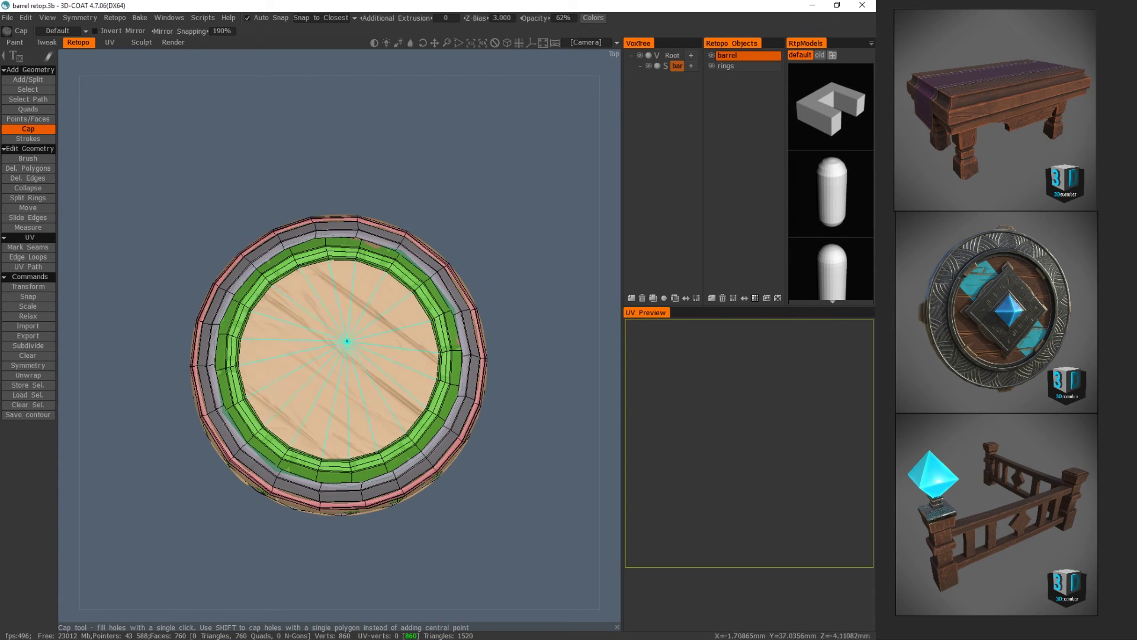
click(340, 357)
- Fill the barrel's bottom opening with a Cap that has a central point
alt+drag(379, 444, 399, 392)
alt+drag(431, 332, 385, 160)
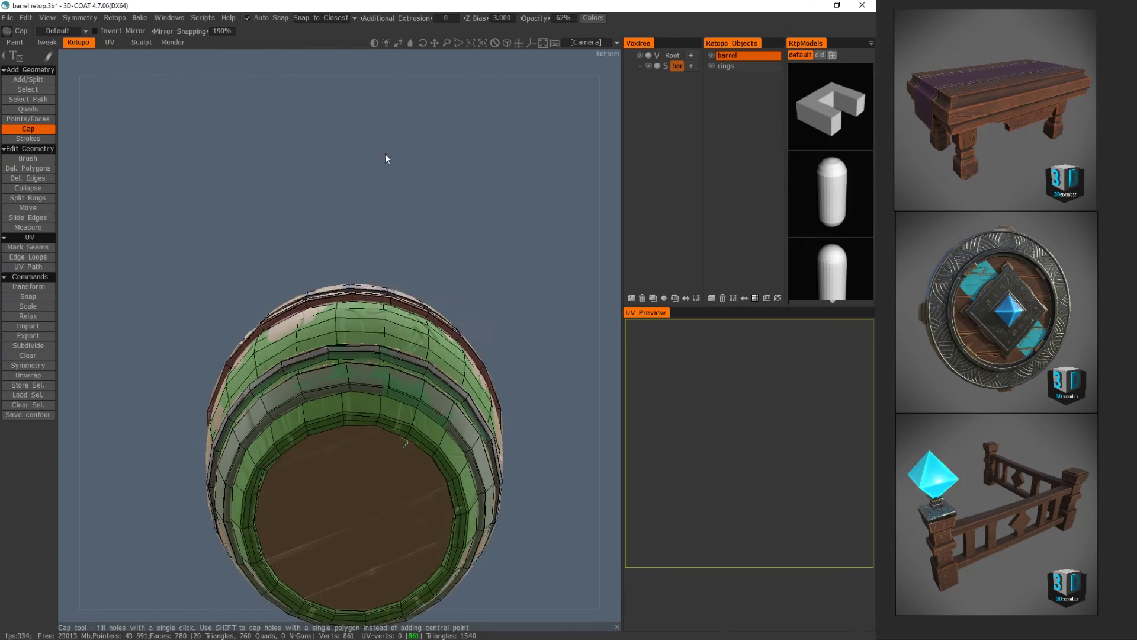
alt+drag(358, 507, 362, 474)
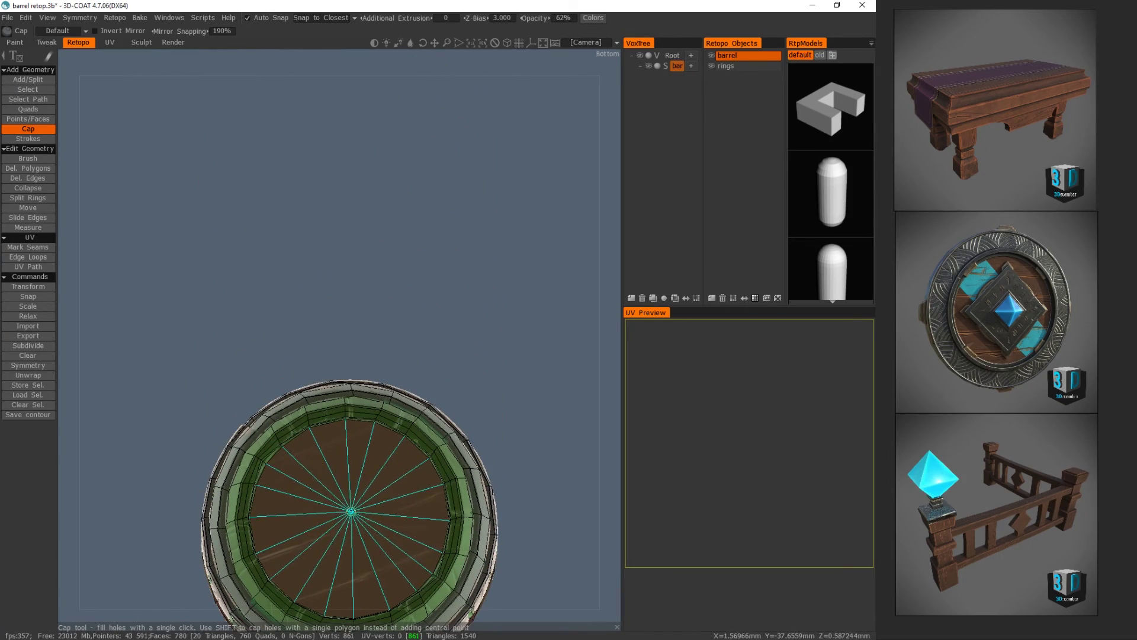
click(352, 513)
alt+drag(255, 314, 360, 431)
- Adjust the centre vertices of the top and bottom caps, using the Move tool for the bottom one
click(21, 80)
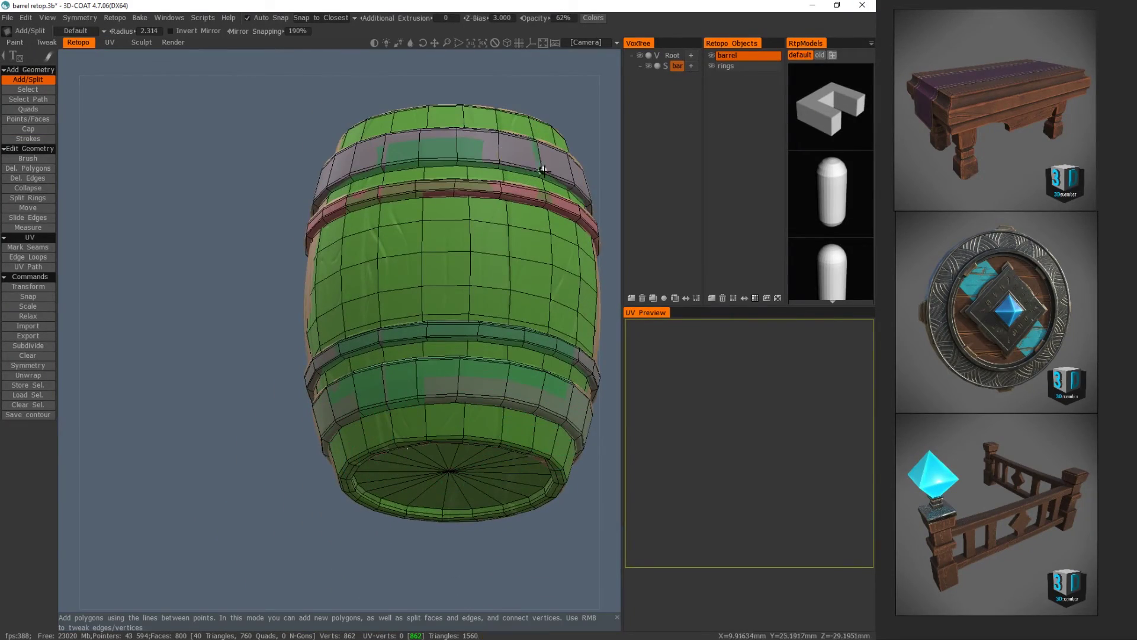
drag(538, 157, 558, 318)
alt+drag(488, 283, 516, 313)
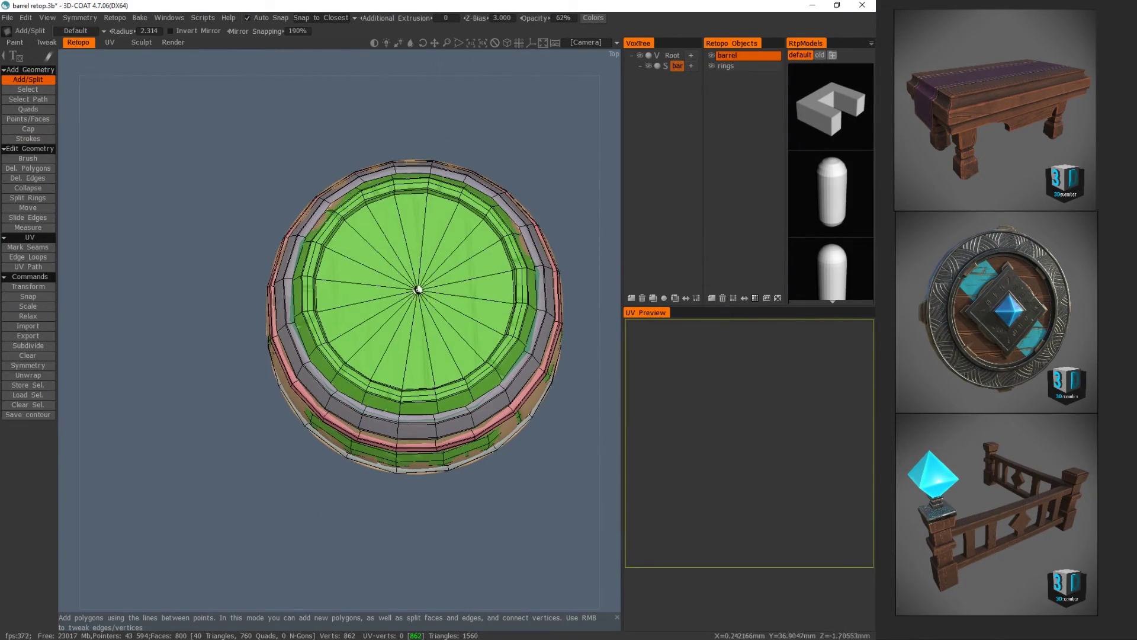
alt+right_drag(418, 289, 502, 290)
right_click(451, 270)
drag(448, 270, 470, 363)
alt+middle_drag(470, 516, 453, 368)
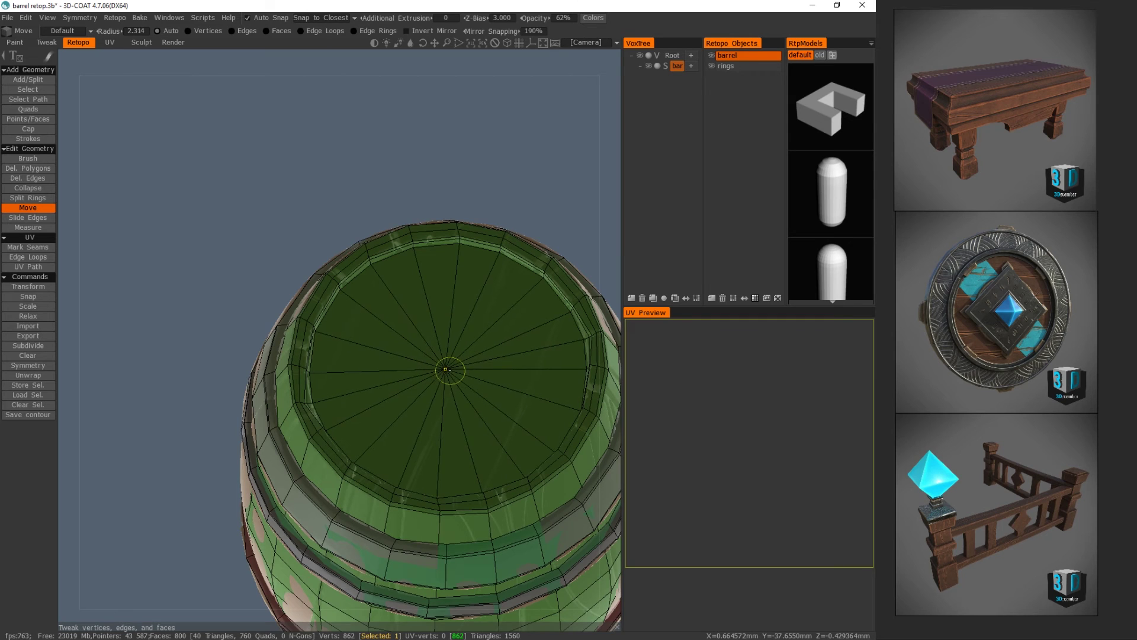
middle_drag(457, 311, 122, 214)
- Examine the edge rings on the lower rim and where the bottom cap meets its inner wall
click(28, 198)
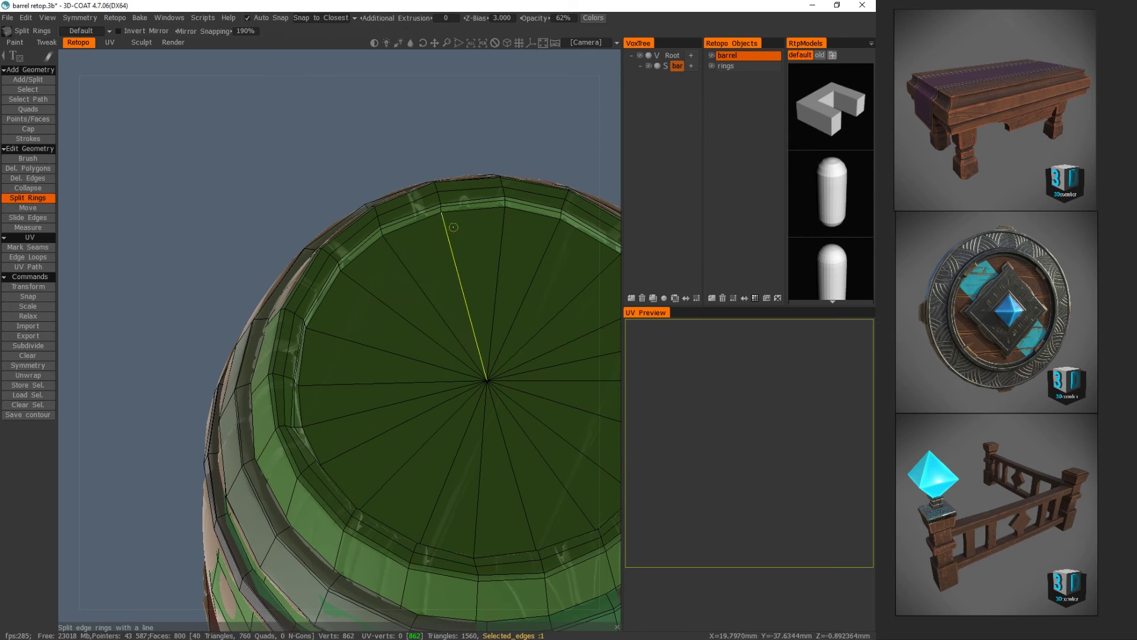
alt+drag(459, 147, 493, 213)
alt+right_drag(493, 213, 393, 237)
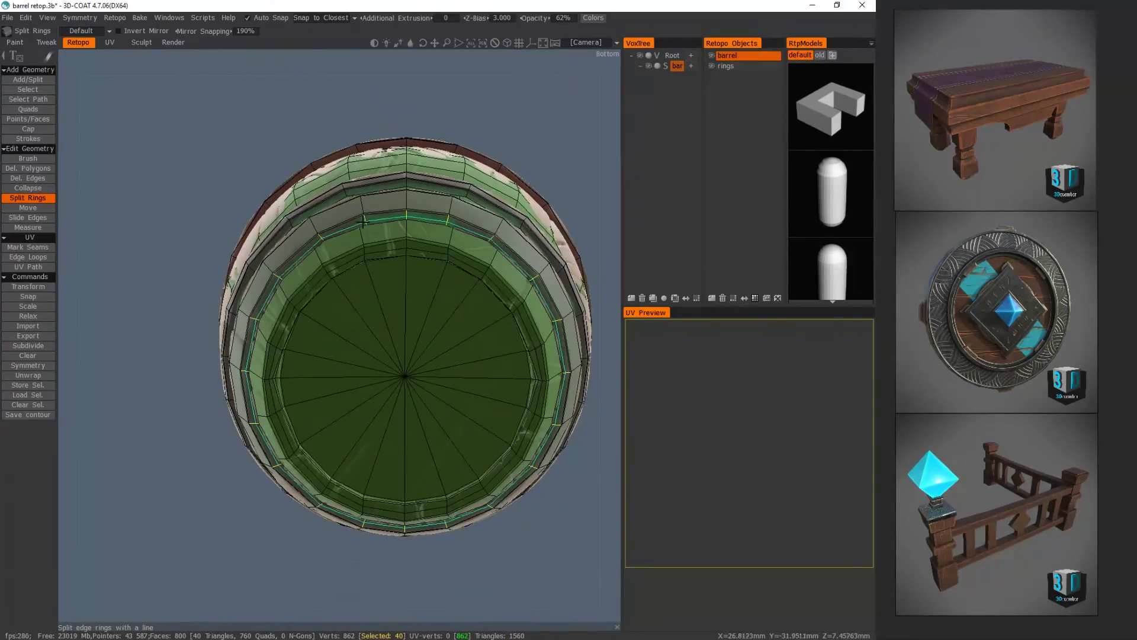
alt+right_drag(302, 338, 477, 343)
alt+middle_drag(222, 404, 428, 328)
alt+right_drag(429, 327, 560, 324)
alt+middle_drag(340, 333, 450, 278)
alt+drag(592, 414, 388, 490)
- Adjust vertices on the lower rim around the bottom cap with the Move tool
key(m)
alt+drag(554, 450, 553, 425)
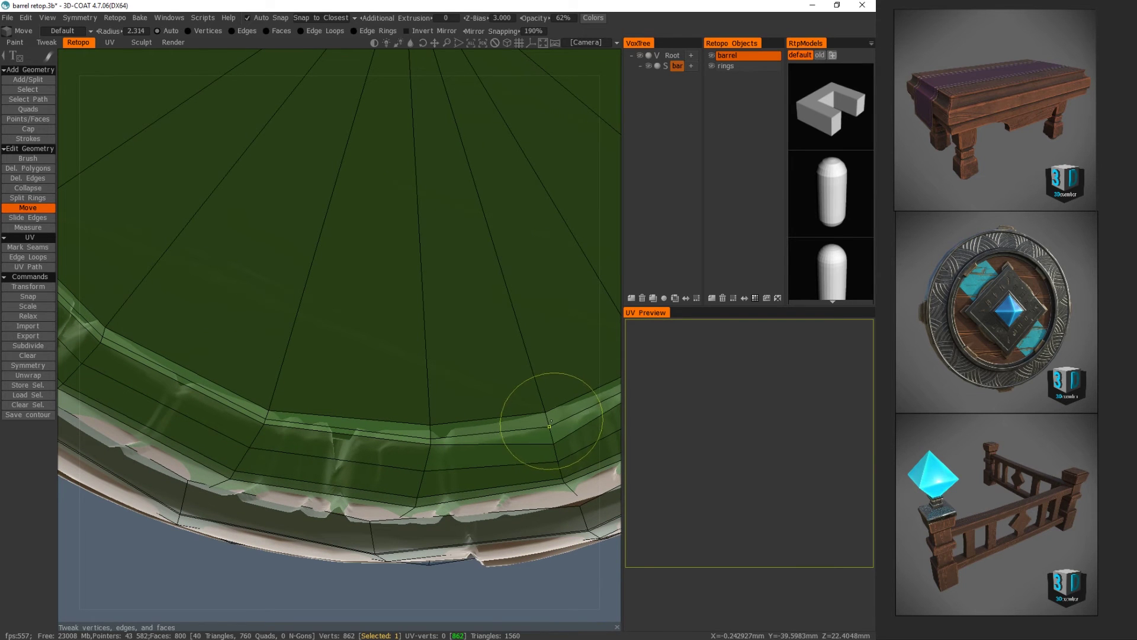
alt+drag(511, 454, 537, 545)
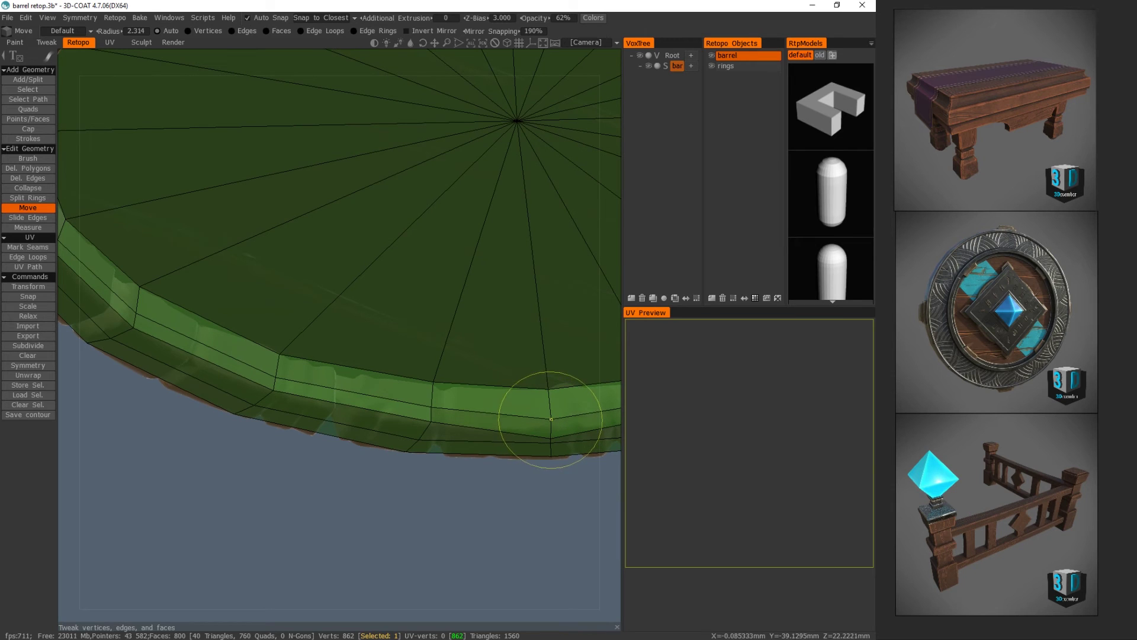
middle_drag(551, 430, 548, 338)
alt+right_drag(550, 454, 308, 272)
alt+drag(307, 272, 518, 474)
alt+right_drag(518, 474, 295, 457)
alt+drag(294, 457, 331, 504)
middle_drag(527, 346, 330, 377)
alt+drag(330, 376, 223, 500)
alt+middle_drag(224, 500, 427, 325)
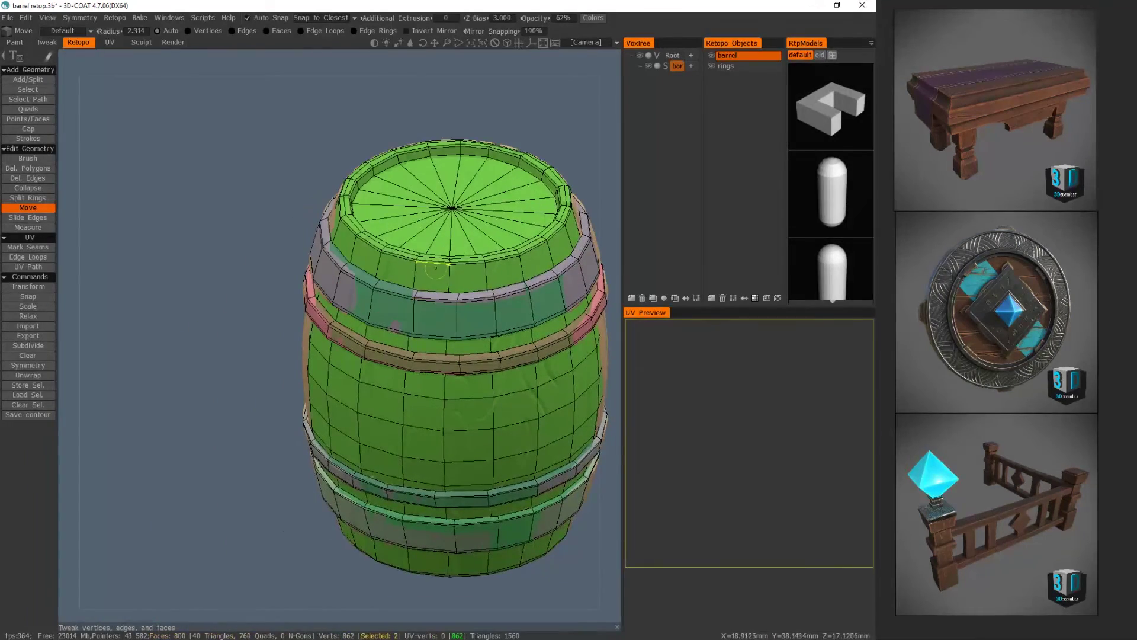
- Check the capped barrel from above and below, and save the scene
shift+middle_drag(378, 401, 356, 388)
middle_drag(564, 291, 437, 274)
middle_drag(428, 235, 428, 139)
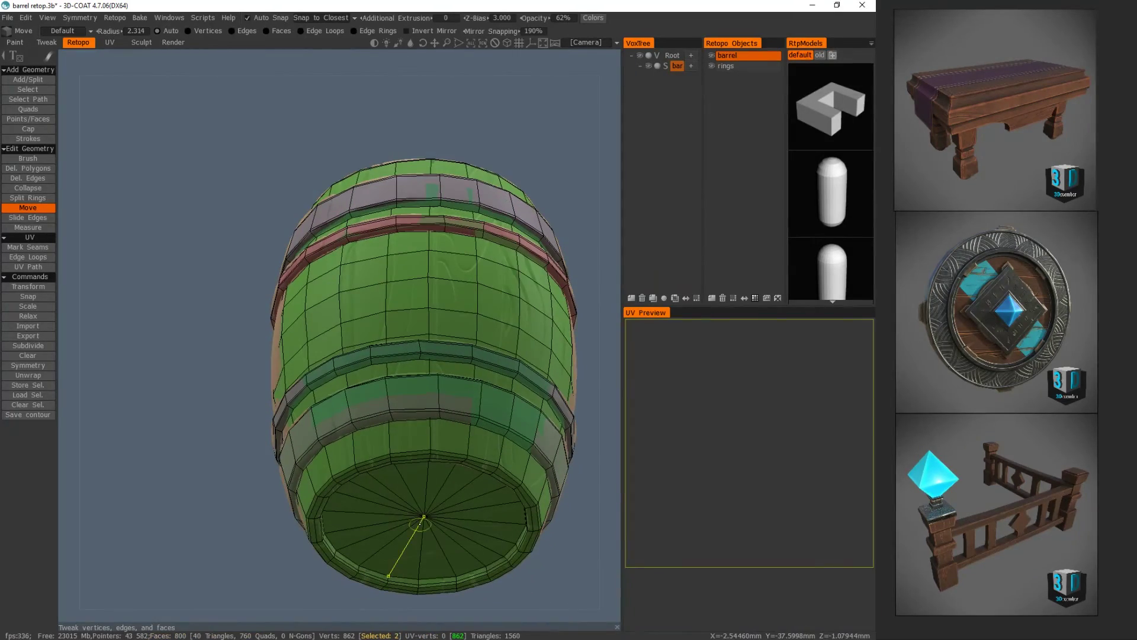
middle_drag(423, 515, 430, 318)
scroll(429, 318, down, 1)
alt+drag(422, 315, 414, 325)
middle_drag(409, 322, 326, 361)
alt+drag(368, 349, 407, 327)
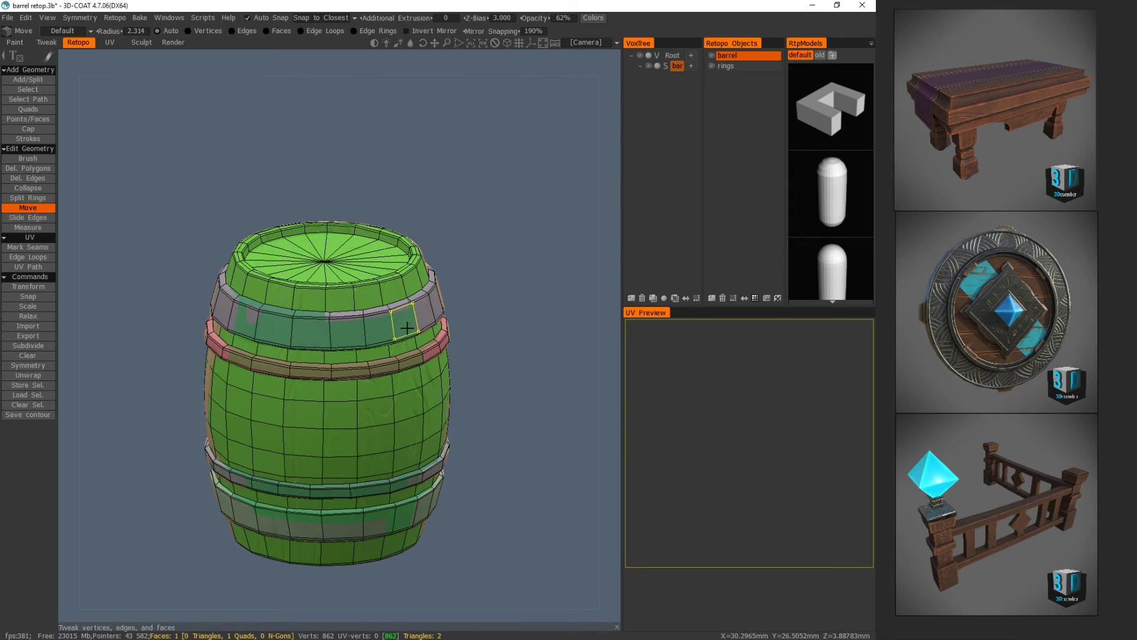
key(ctrl+s)
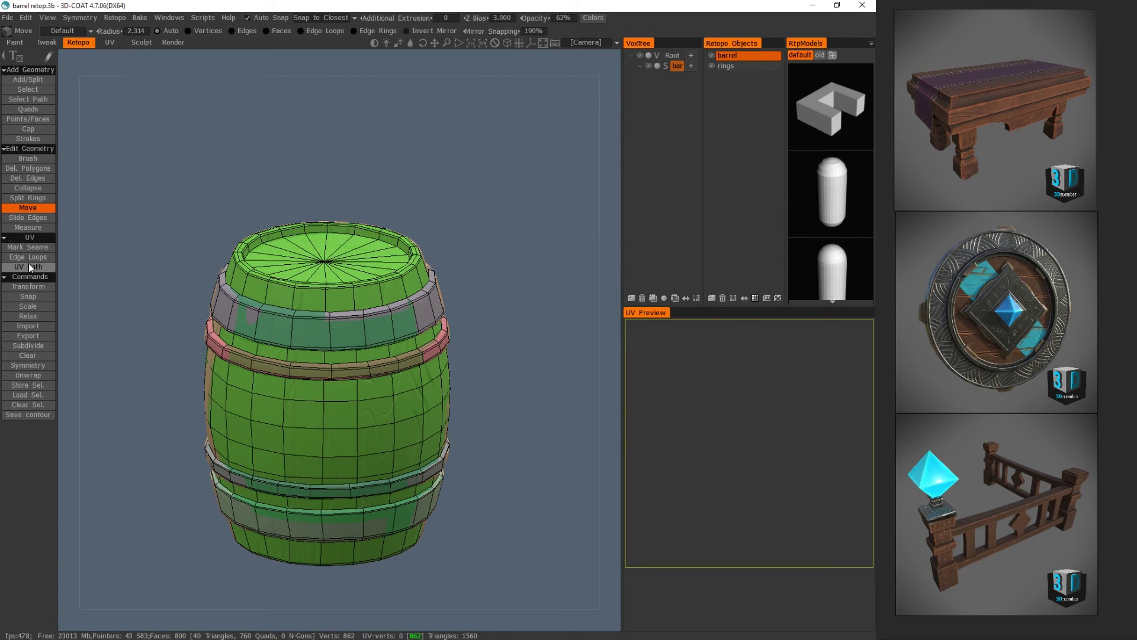
- Hide the rings object and mark the edge loop around the top cap as a UV seam with Edge Loops
click(711, 66)
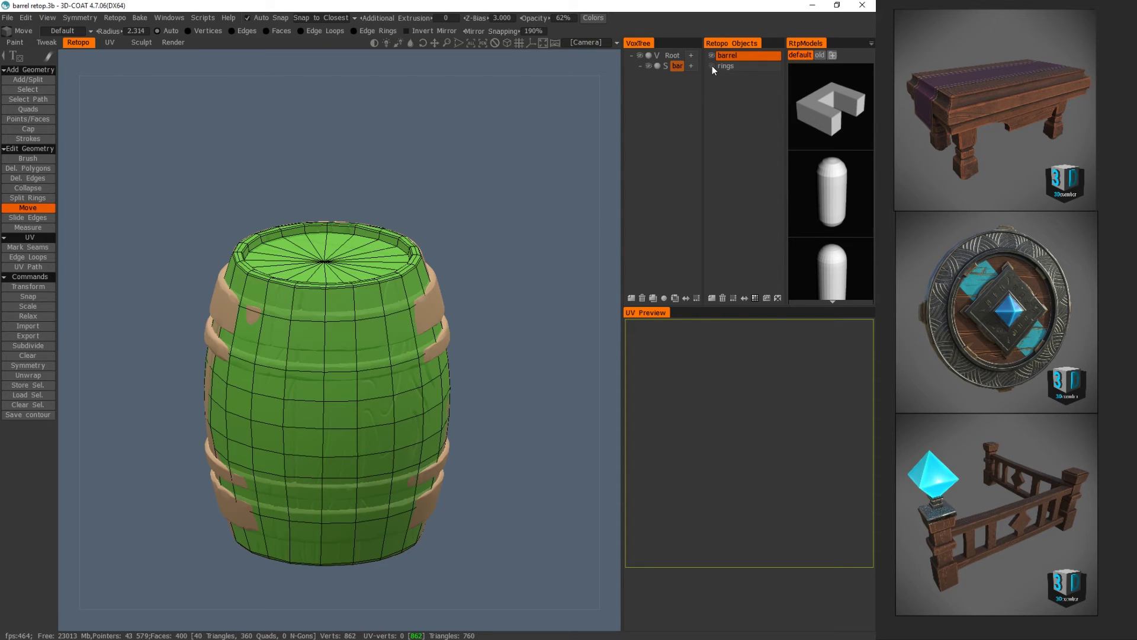
click(36, 257)
drag(454, 255, 454, 331)
scroll(364, 354, up, 3)
click(394, 466)
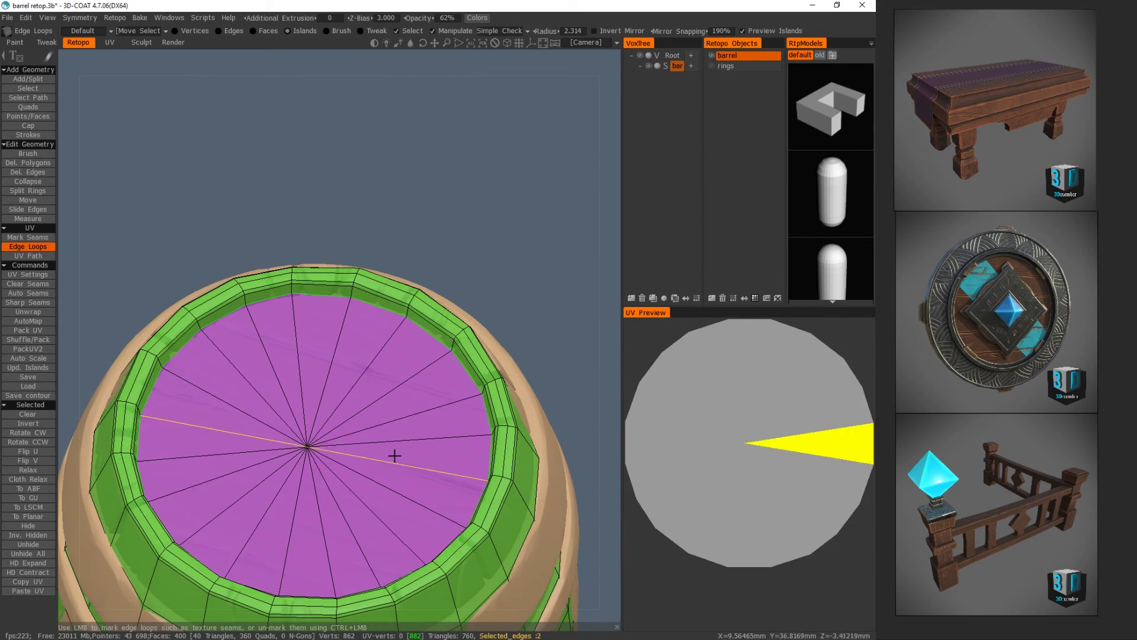
- Mark the edge loop around the barrel's bottom cap as a UV seam
alt+drag(394, 466, 393, 421)
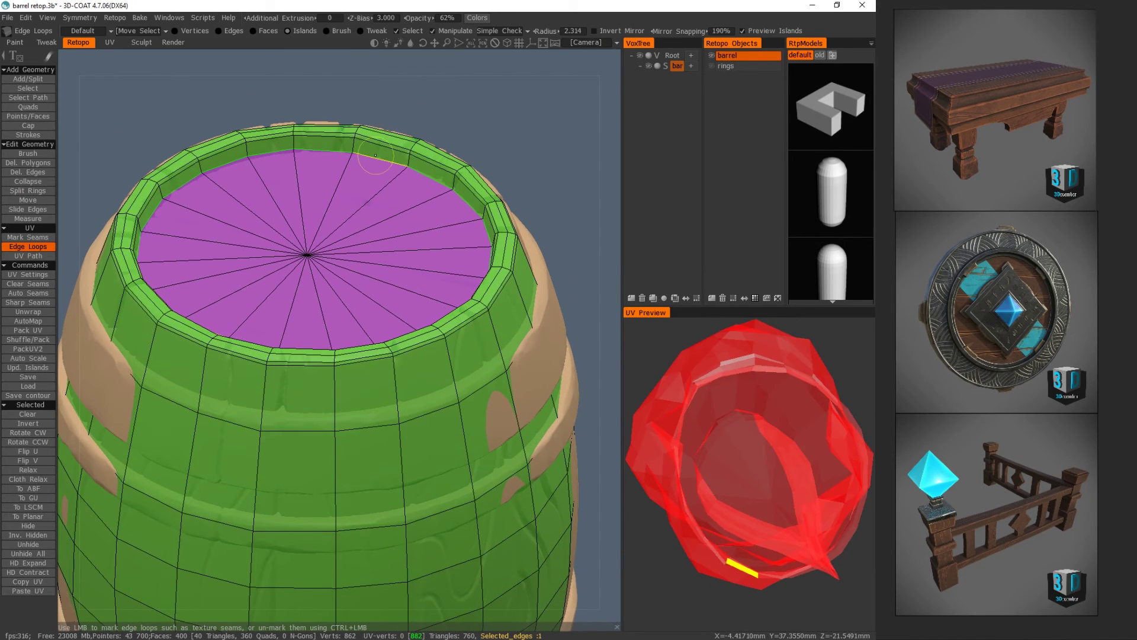
drag(418, 350, 406, 144)
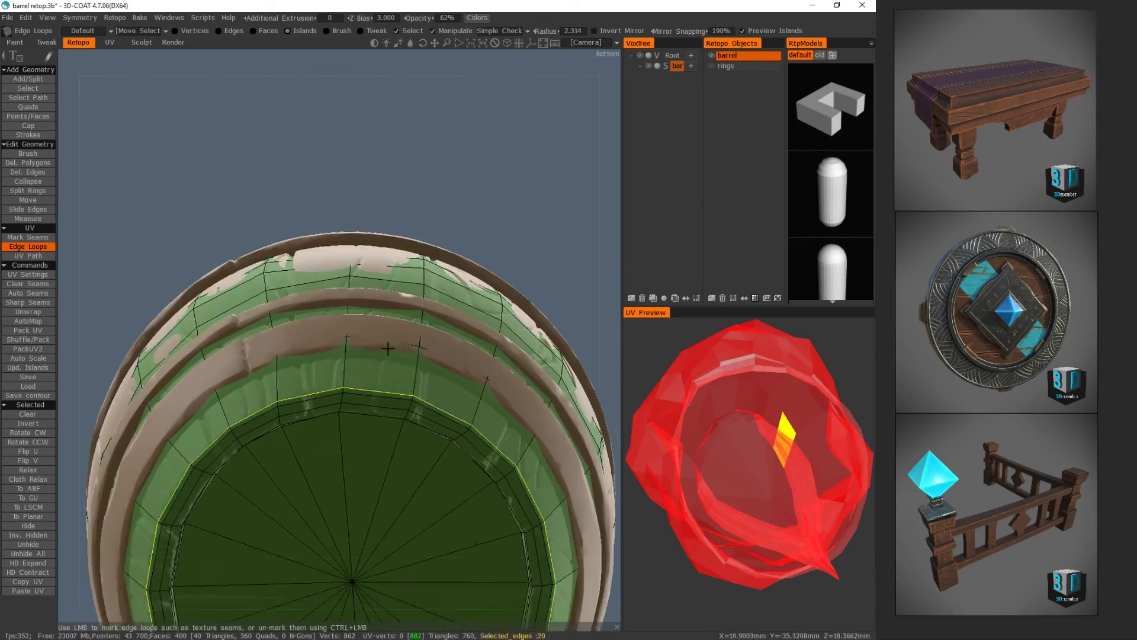
click(402, 348)
alt+drag(401, 344, 403, 485)
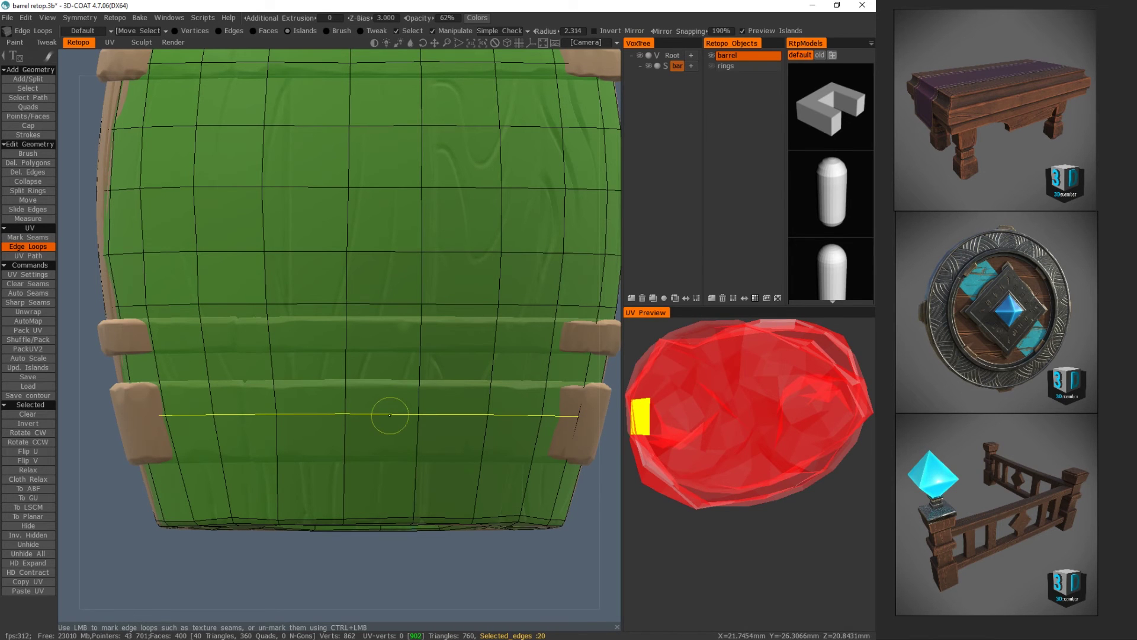
- Mark a vertical UV seam down the middle of the barrel's front side
alt+middle_drag(421, 219, 421, 401)
alt+right_drag(422, 401, 302, 397)
alt+drag(302, 396, 364, 366)
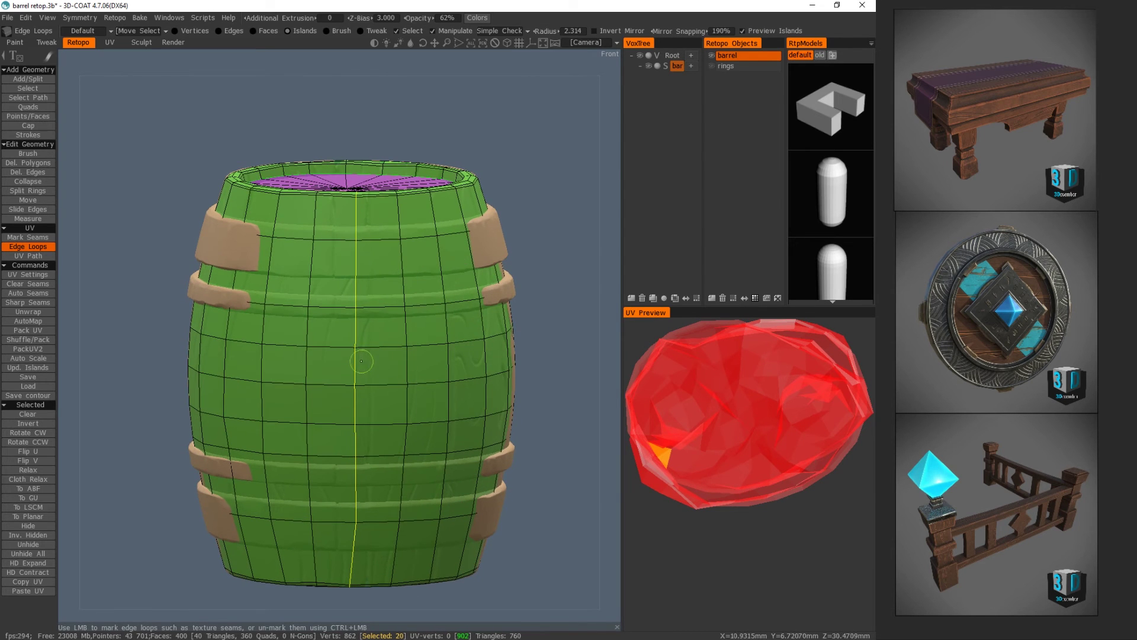
click(359, 362)
- Mark a second vertical UV seam down the barrel's back, splitting its side into two islands
alt+drag(361, 311, 378, 418)
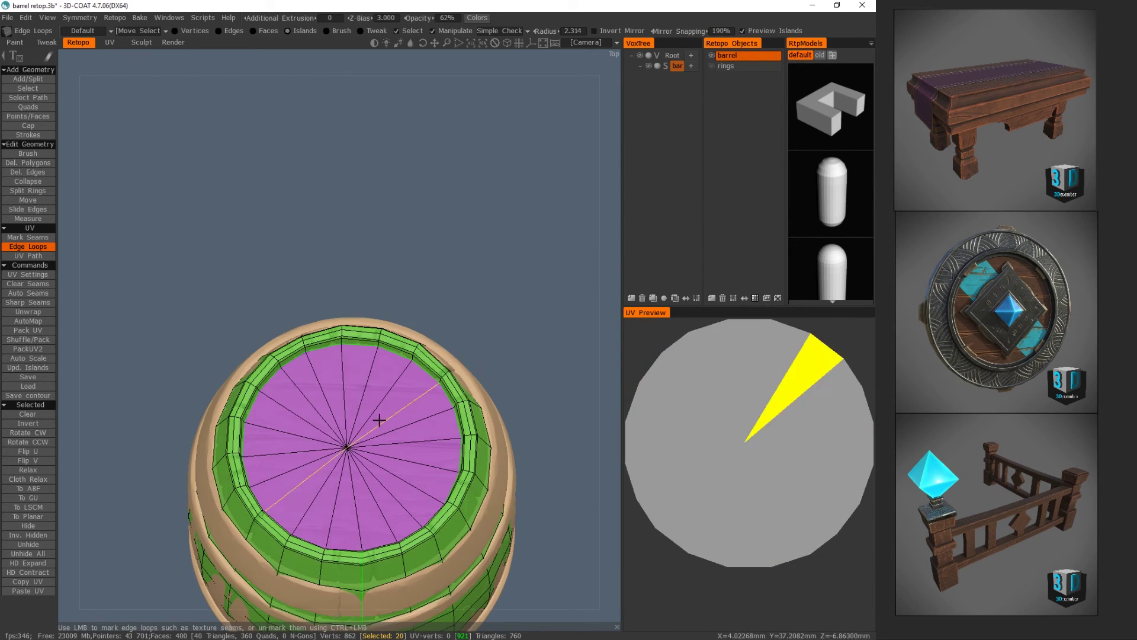
alt+drag(409, 506, 551, 487)
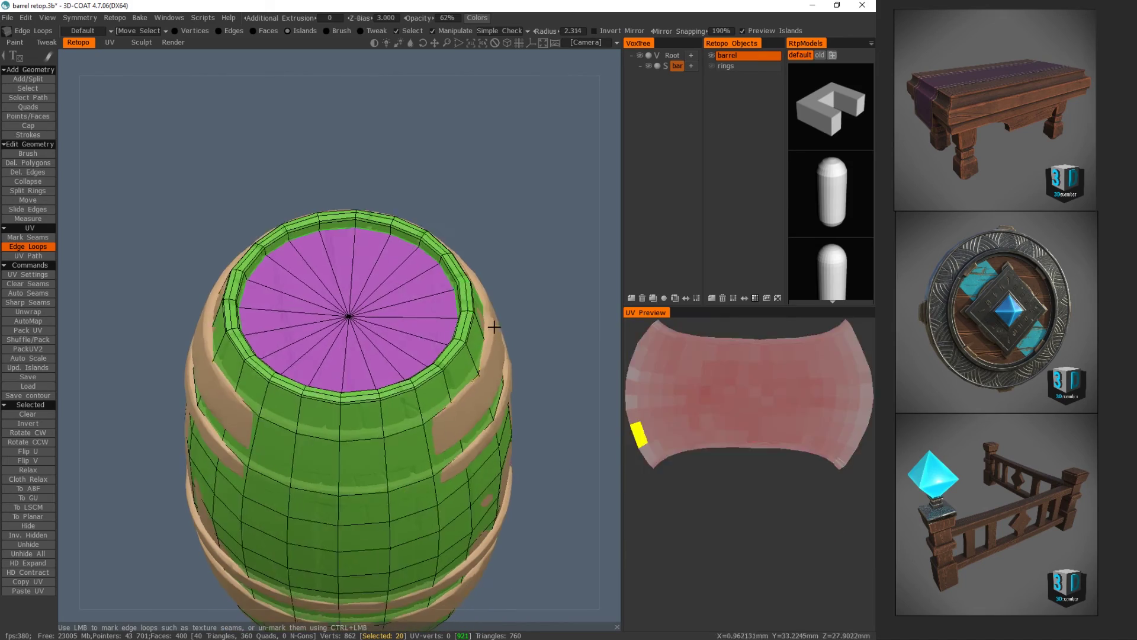
alt+drag(400, 350, 530, 284)
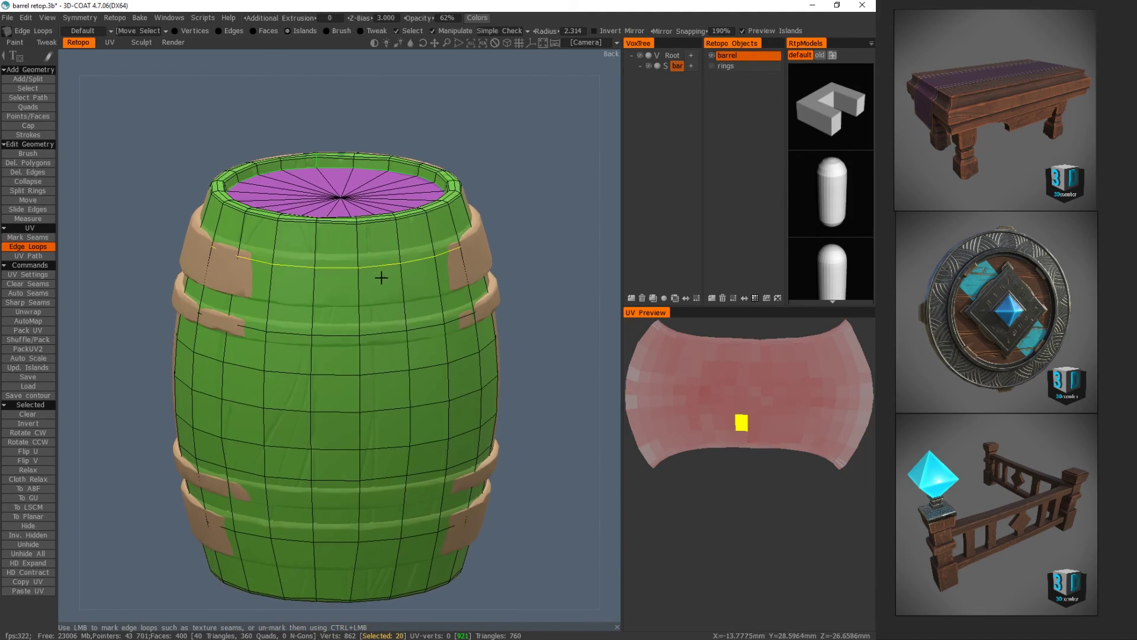
click(317, 299)
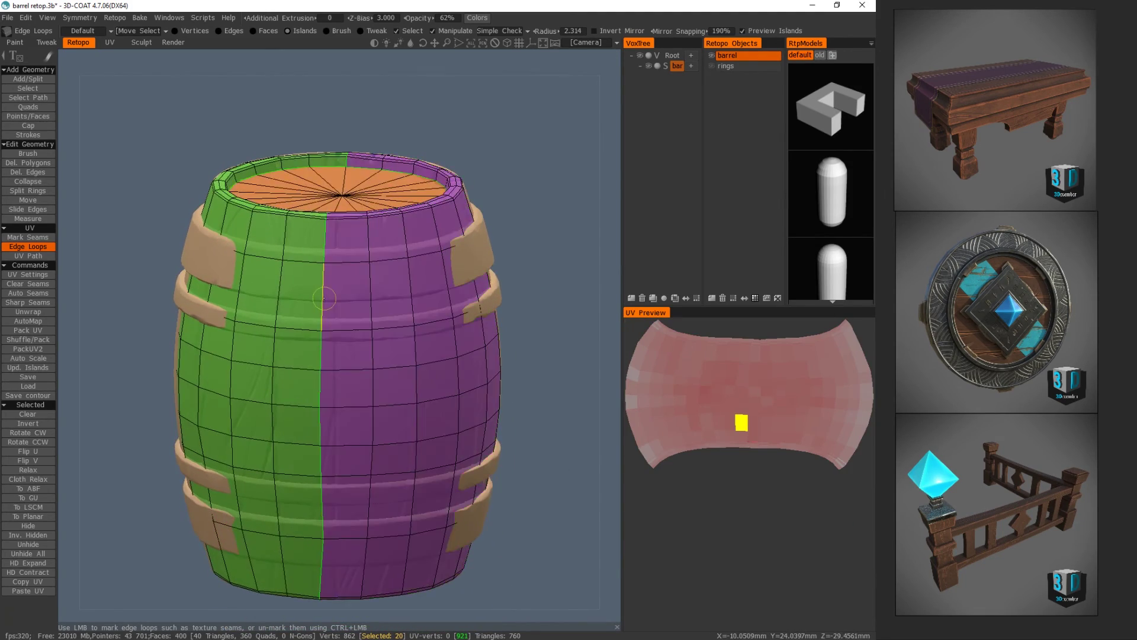
- Mark a UV seam with Mark Seams across the inner edges of the top rim, midway along one side island
drag(533, 360, 200, 378)
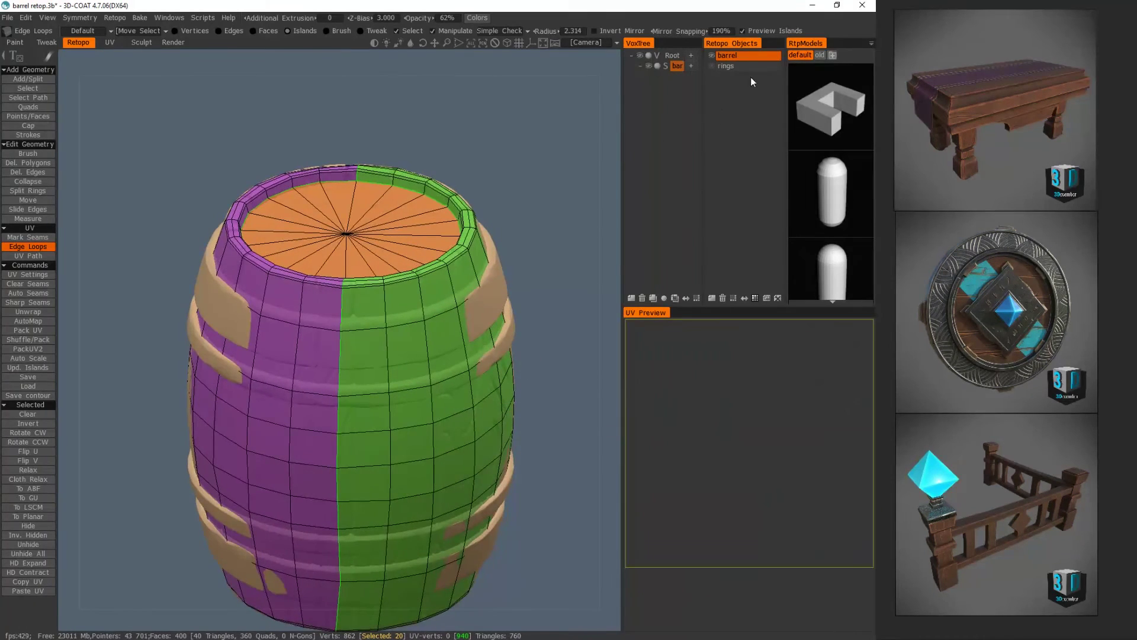
alt+drag(310, 195, 533, 272)
click(35, 236)
scroll(358, 246, up, 6)
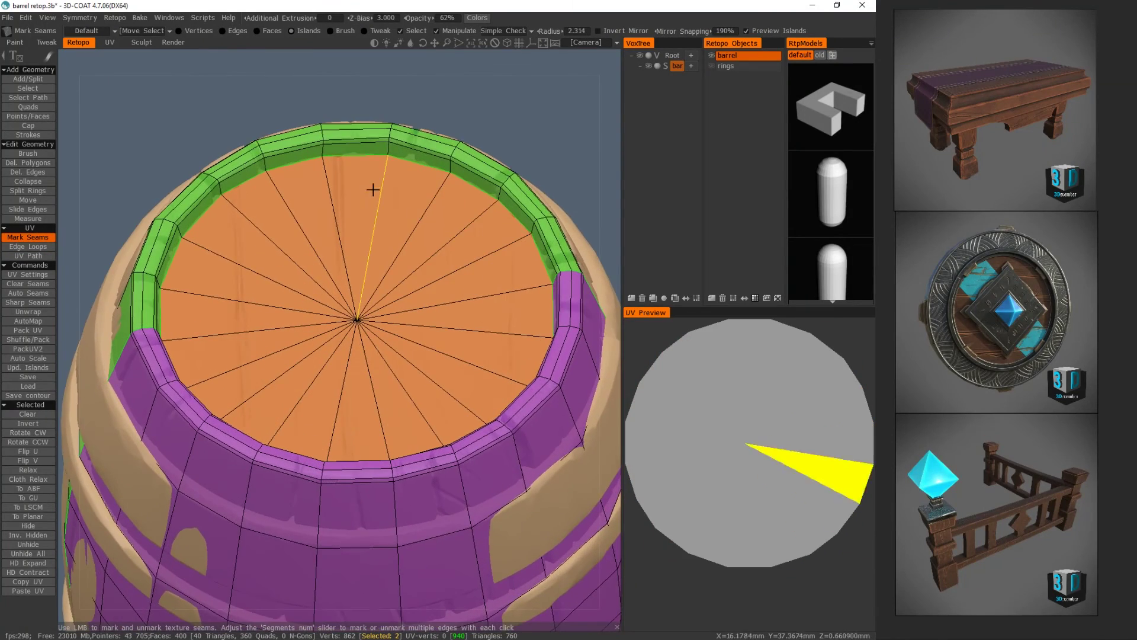
alt+drag(394, 369, 345, 318)
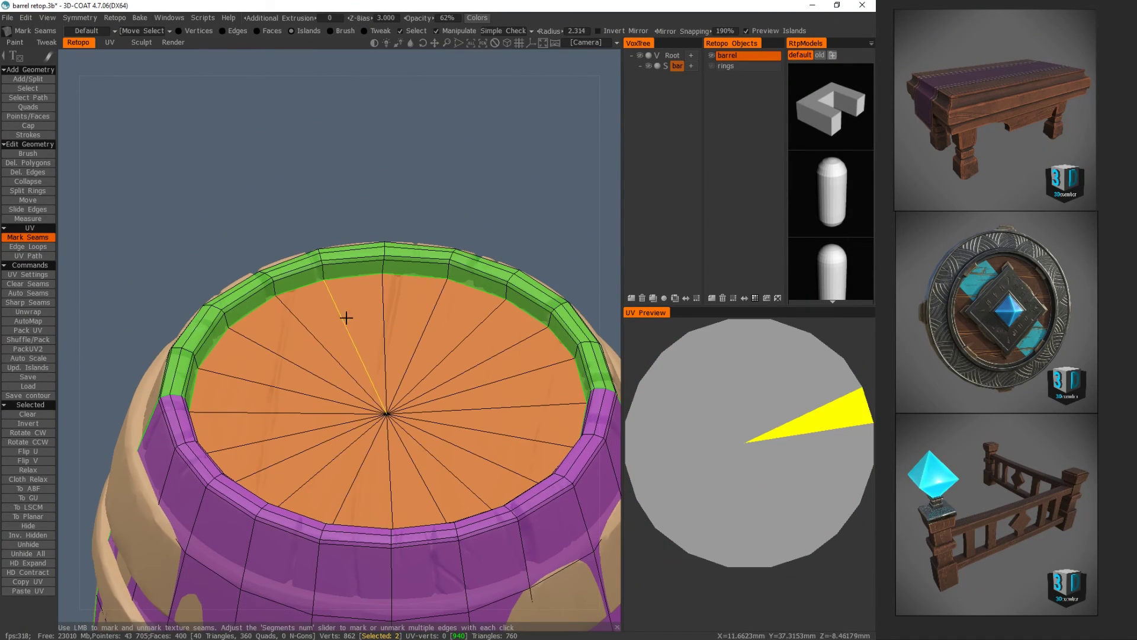
click(384, 266)
alt+drag(384, 266, 390, 287)
alt+right_drag(391, 287, 464, 353)
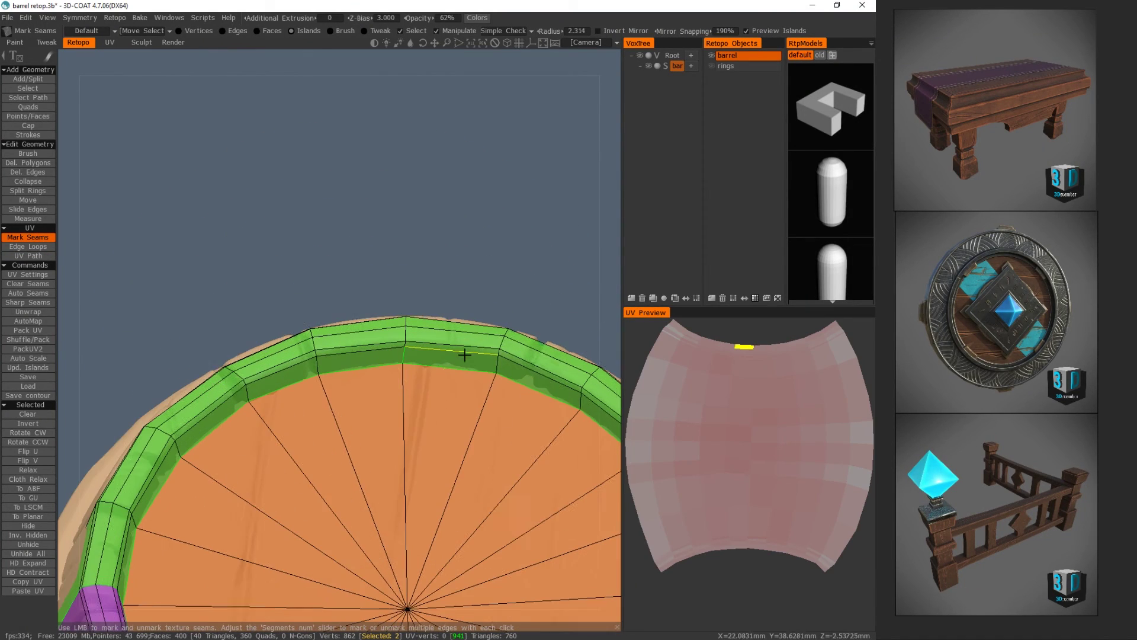
click(406, 337)
- Extend that top rim seam outward over the bevel and down the first row of side faces
alt+drag(410, 347, 405, 466)
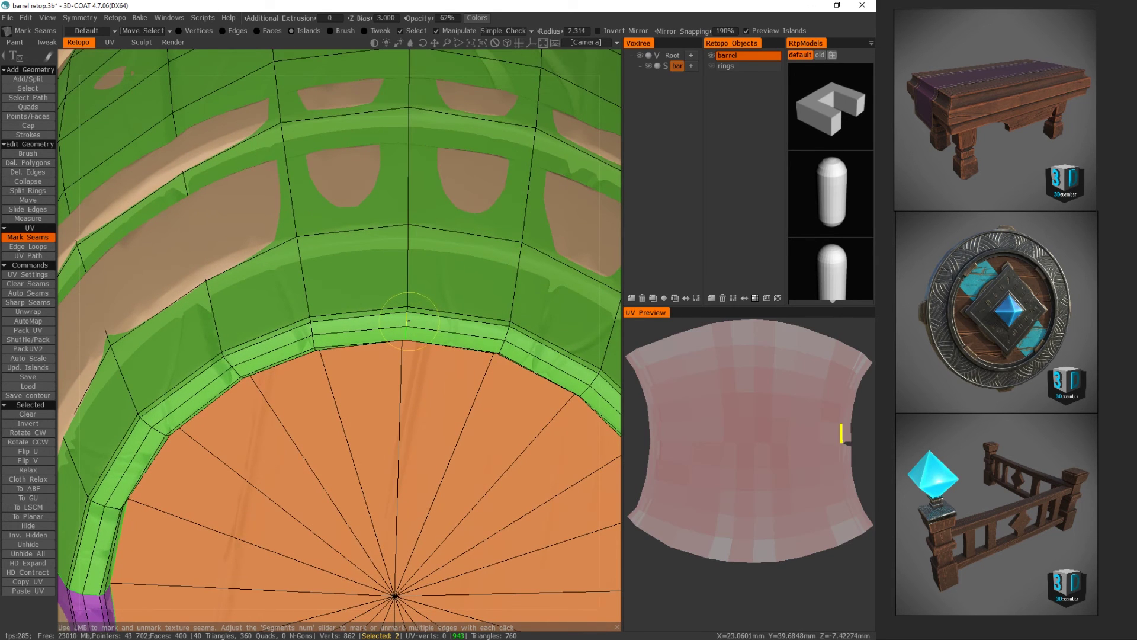
click(408, 321)
click(408, 305)
drag(413, 394, 421, 248)
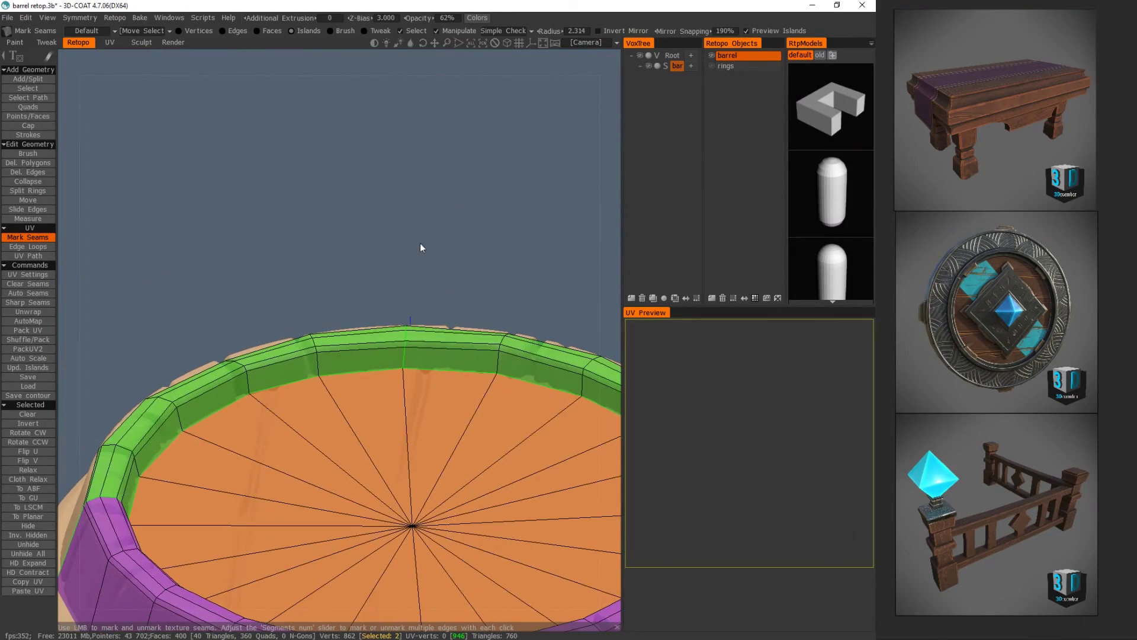
- Mark a matching relief seam across the top rim and first row of side faces on the opposite island
drag(414, 348, 419, 559)
middle_drag(431, 462, 432, 142)
alt+drag(433, 195, 438, 329)
middle_drag(437, 328, 442, 469)
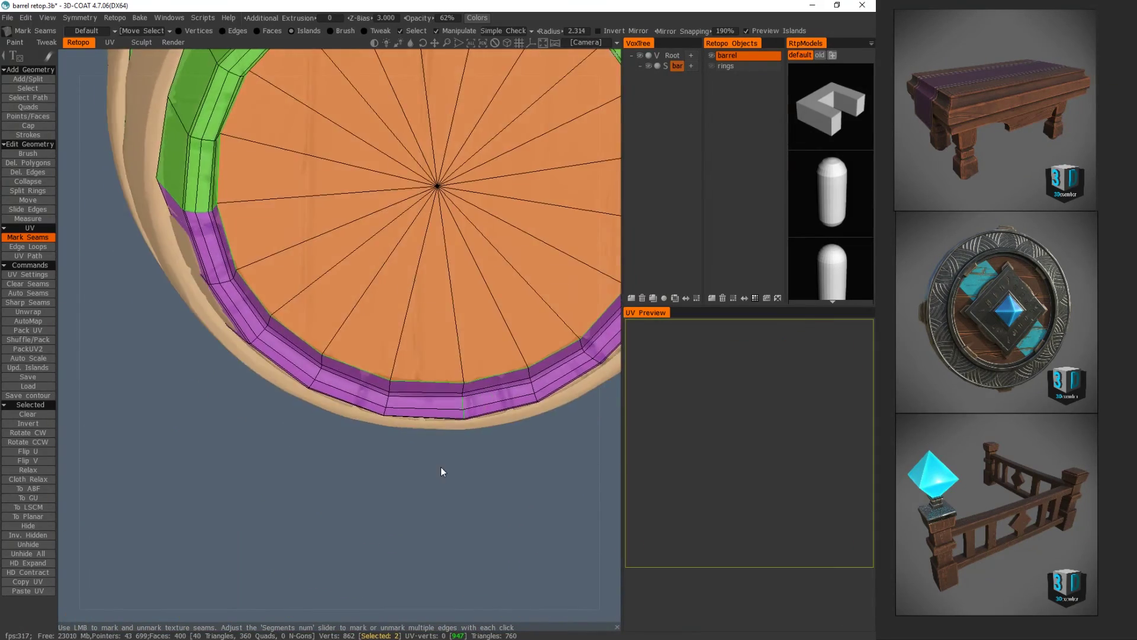
middle_drag(462, 398, 425, 205)
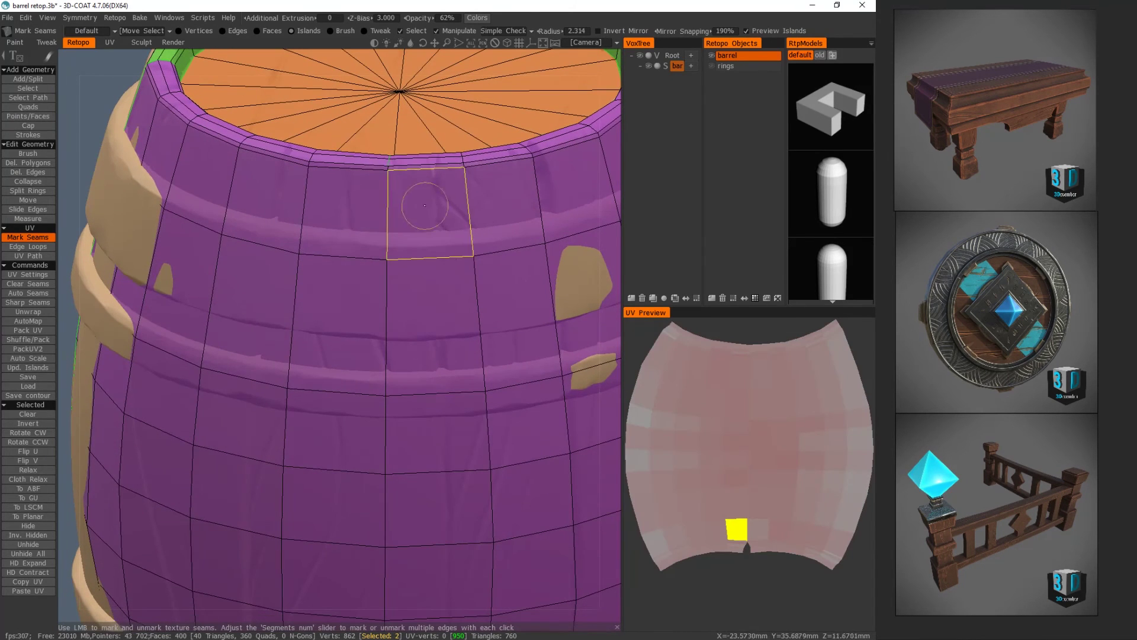
click(387, 167)
- Mark a relief seam across the bottom rim and lowest row of side faces on the same island
alt+right_drag(395, 267, 391, 445)
alt+drag(403, 450, 415, 335)
scroll(415, 334, up, 4)
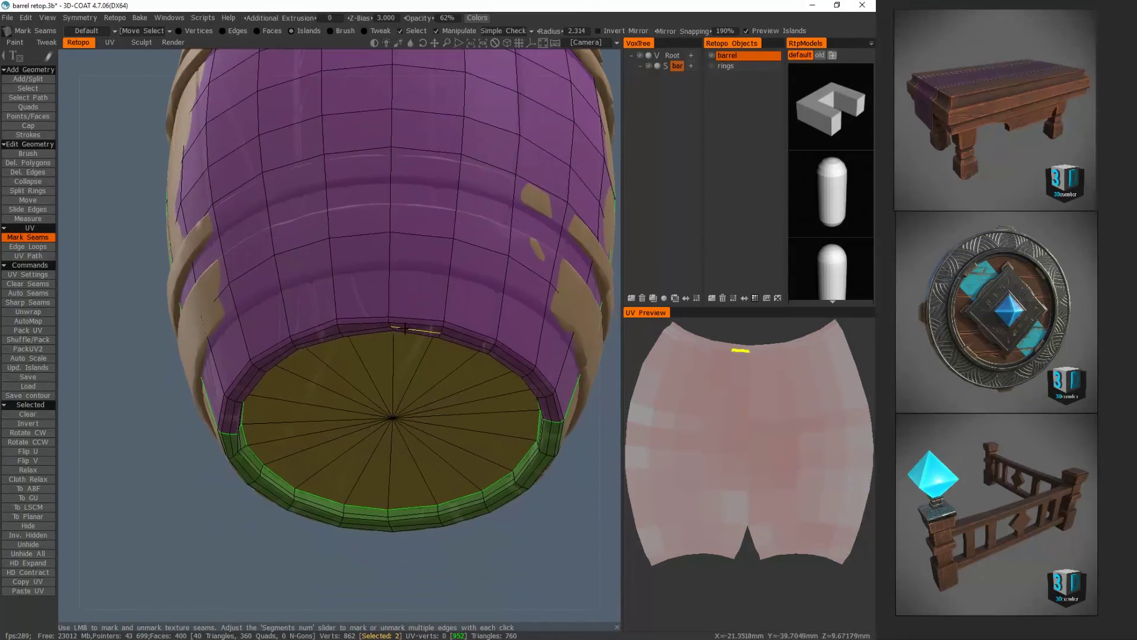
click(416, 285)
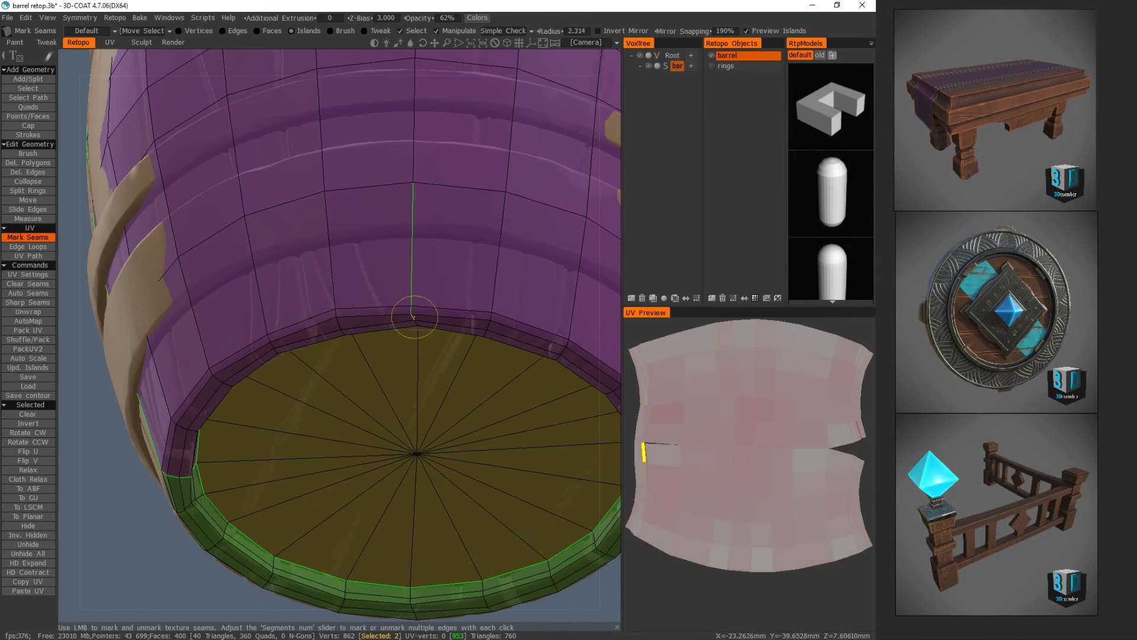
click(416, 323)
alt+drag(428, 350, 421, 256)
alt+middle_drag(399, 178, 383, 562)
middle_drag(352, 415, 358, 356)
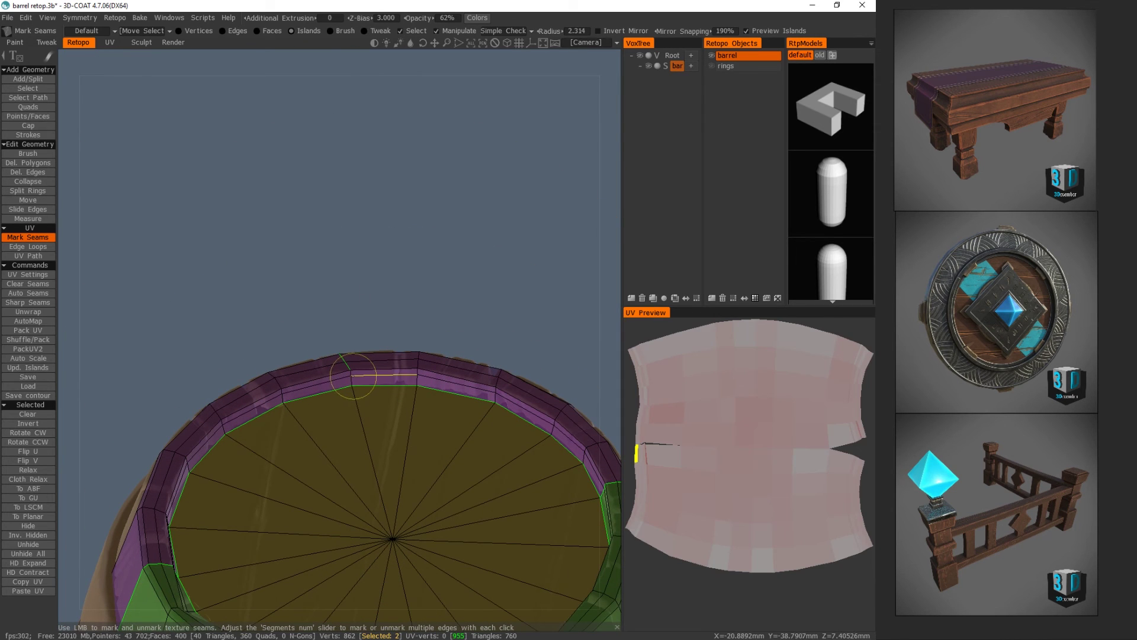
- Mark a relief seam through the lowest side faces and across the bottom rim on the other side island
middle_drag(388, 536, 409, 334)
alt+drag(385, 533, 391, 521)
alt+middle_drag(391, 521, 444, 308)
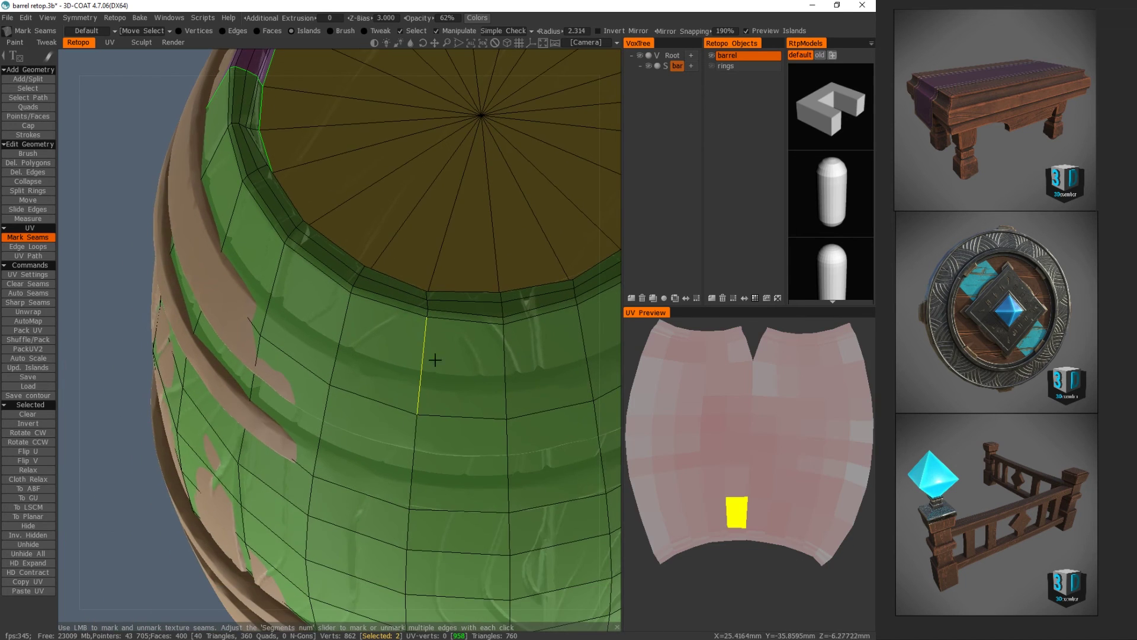
alt+drag(425, 382, 444, 386)
click(418, 368)
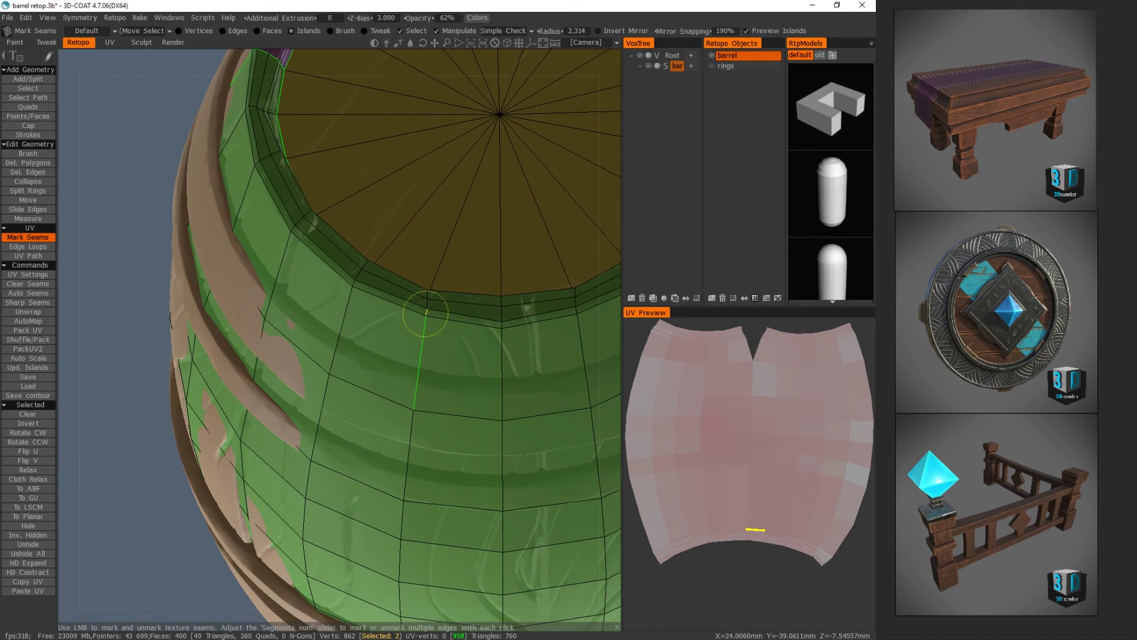
click(425, 313)
click(426, 304)
alt+drag(434, 328, 436, 515)
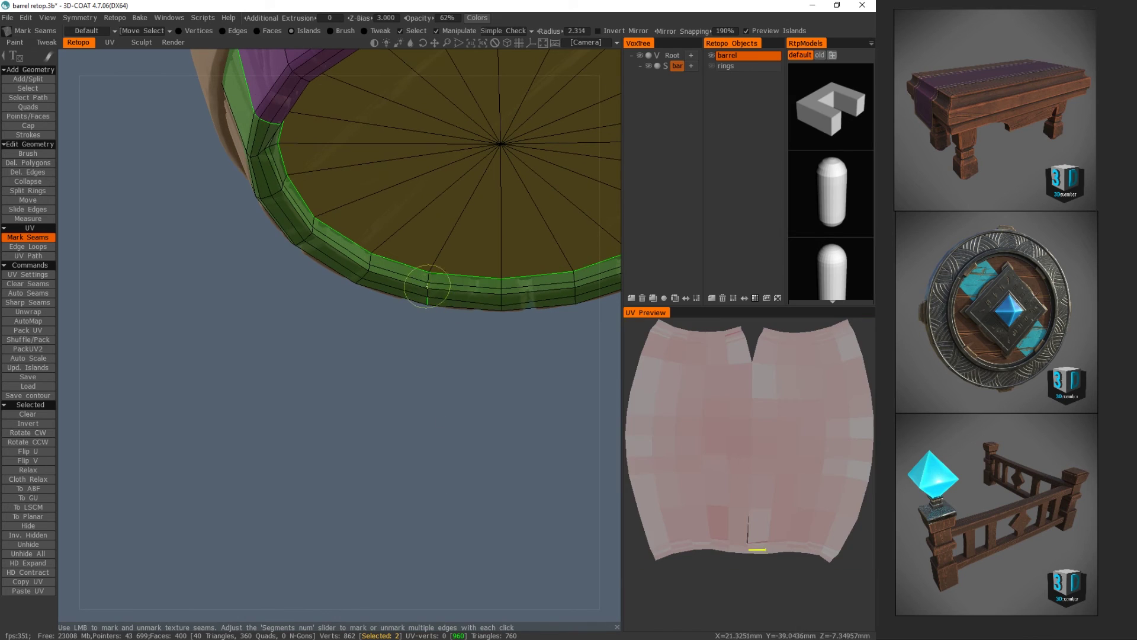
click(427, 287)
click(428, 299)
alt+drag(436, 299, 449, 274)
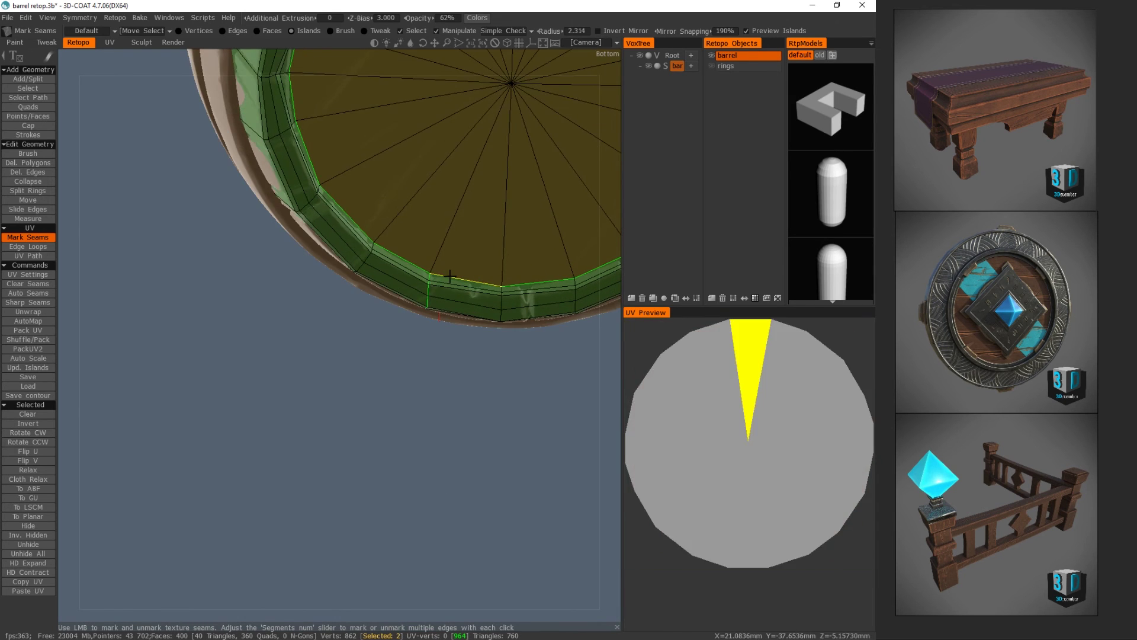
- Show the rings retopo object, hide the barrel object, and make rings the active object
alt+right_drag(449, 274, 233, 337)
alt+drag(462, 319, 473, 385)
alt+middle_drag(521, 172, 450, 348)
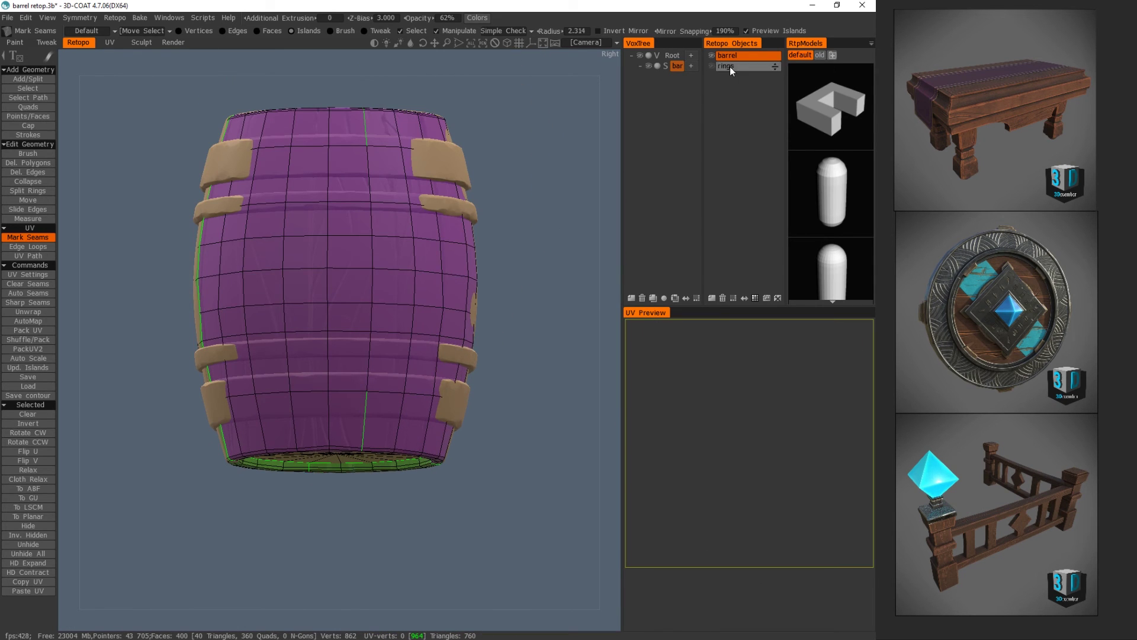
click(711, 66)
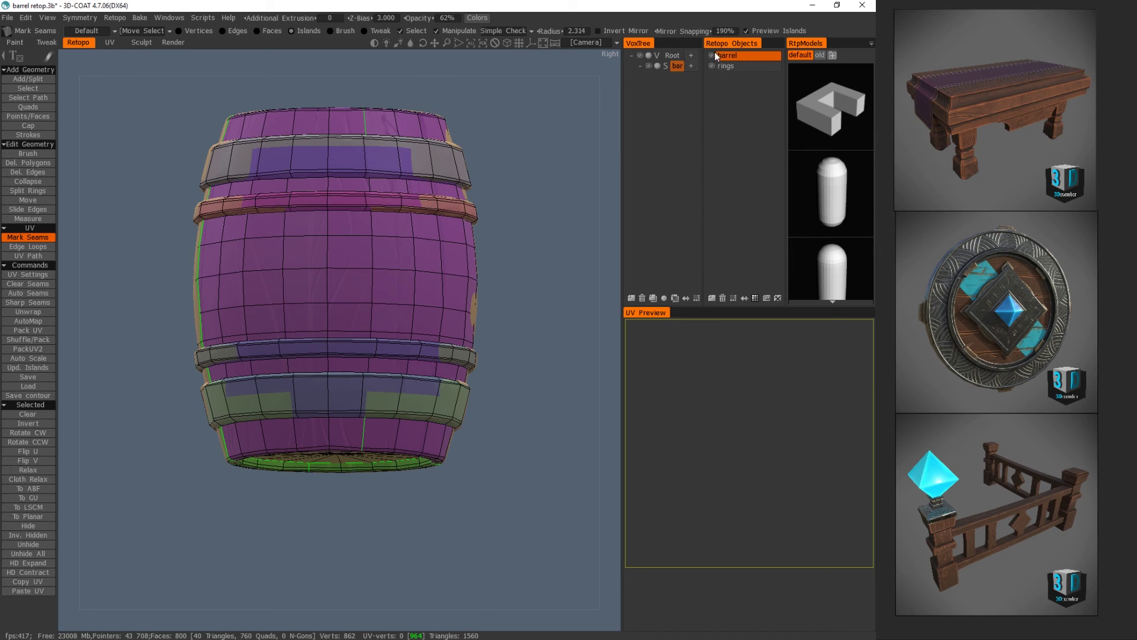
click(711, 55)
click(334, 278)
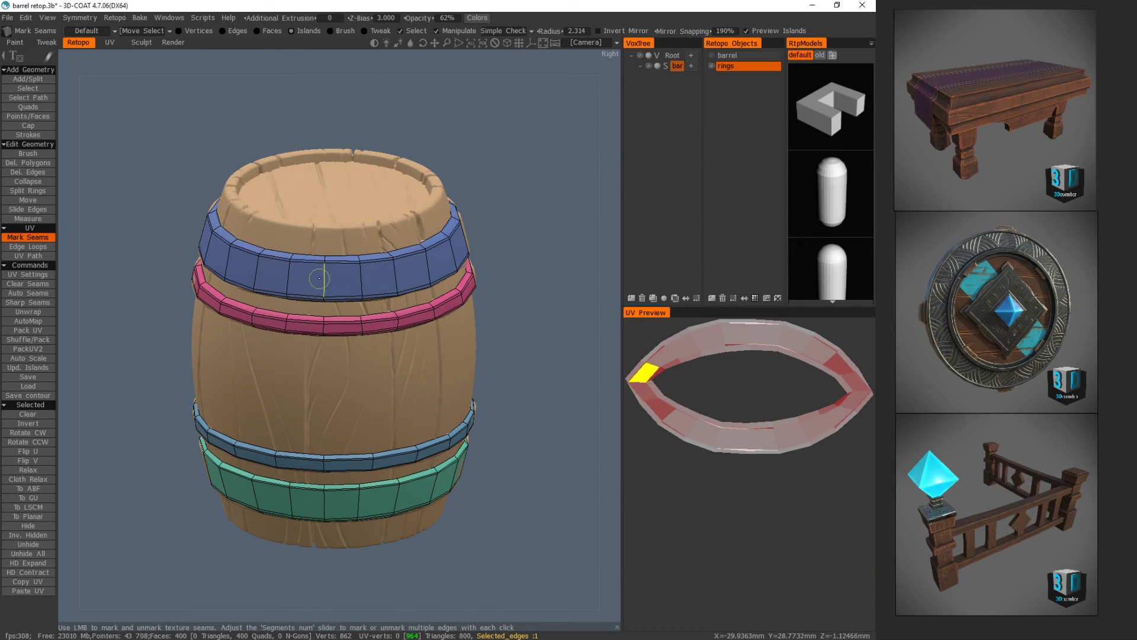
- Examine the hoops around the barrel, temporarily hiding the rings object to inspect the sculpted hoop joints
alt+drag(266, 379, 326, 339)
alt+middle_drag(326, 340, 218, 310)
alt+right_drag(218, 310, 353, 289)
alt+middle_drag(353, 290, 518, 419)
alt+drag(518, 419, 471, 403)
alt+drag(471, 305, 279, 375)
alt+drag(350, 361, 193, 350)
alt+drag(446, 344, 361, 337)
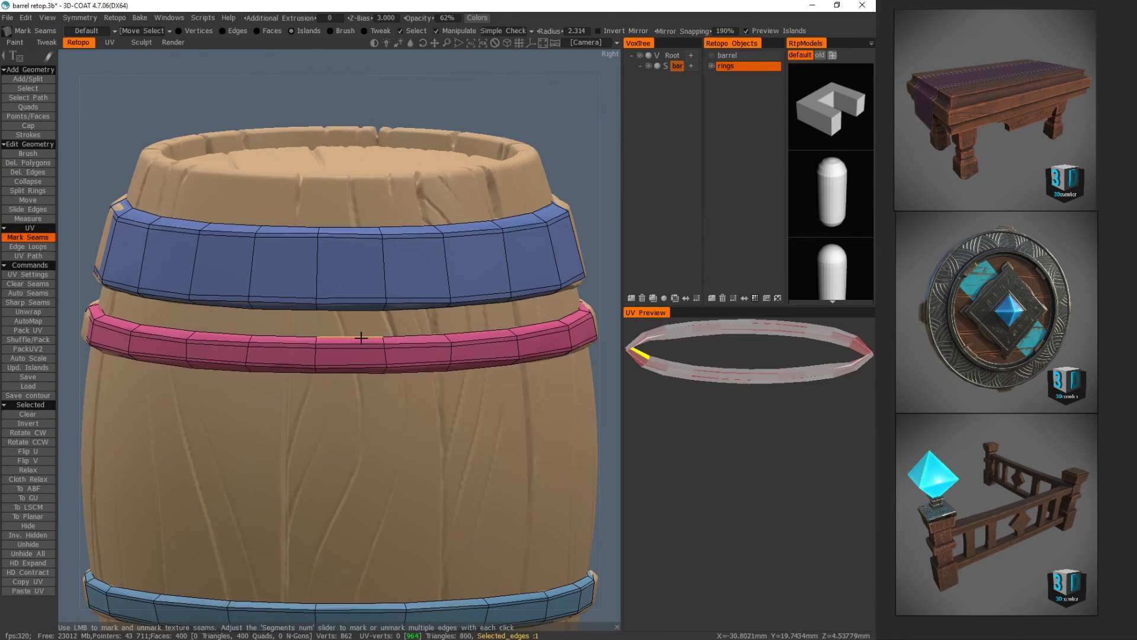
click(713, 67)
alt+drag(420, 237, 391, 240)
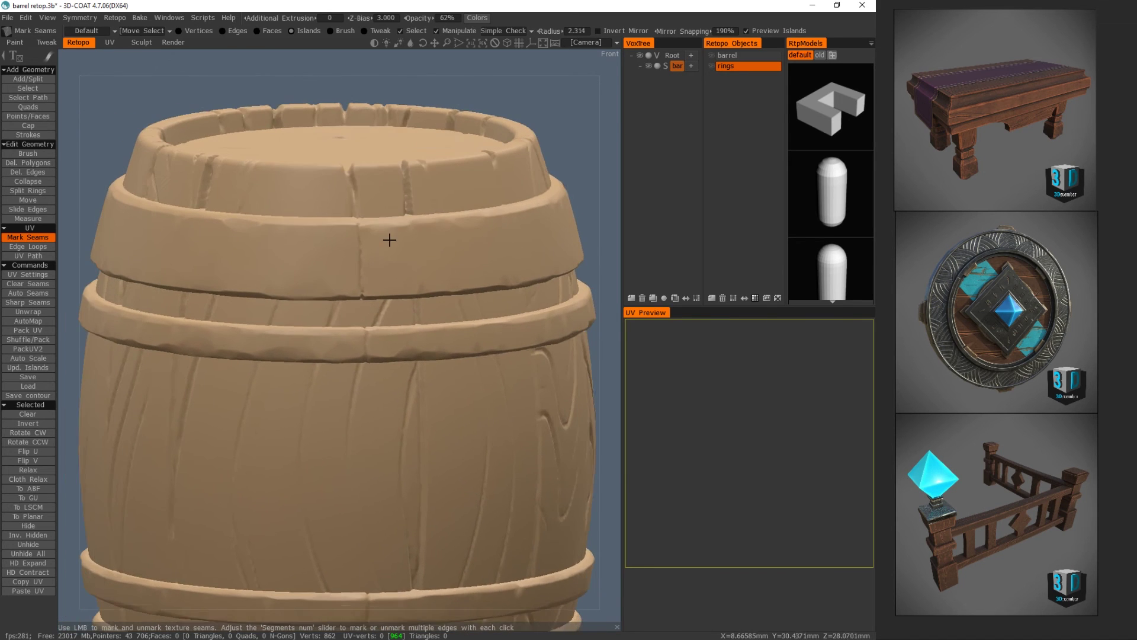
click(712, 66)
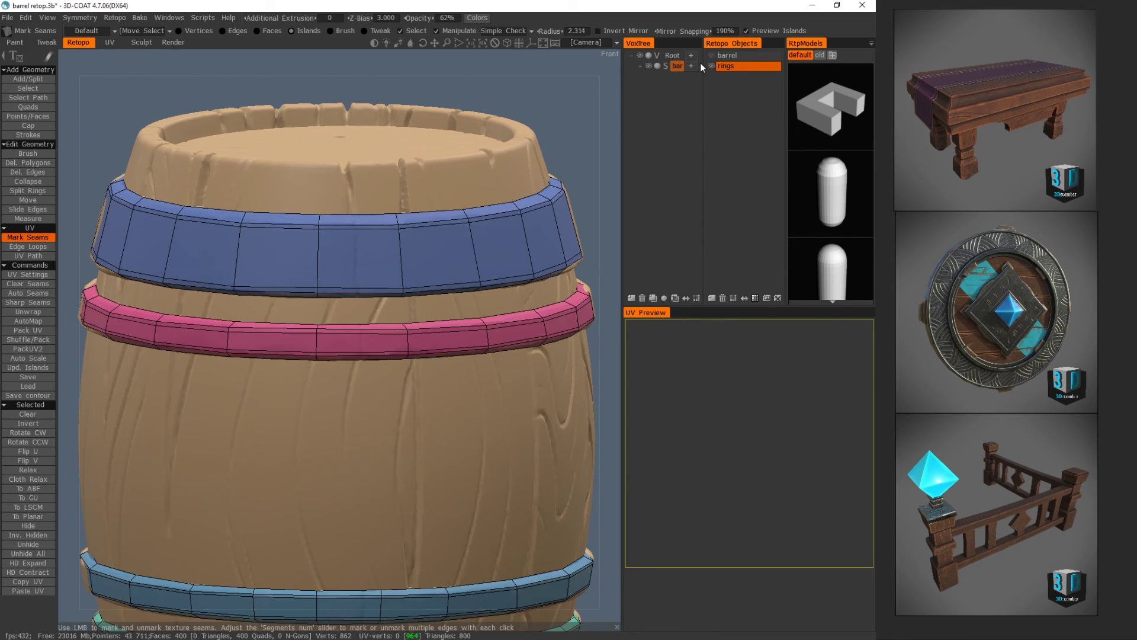
- Mark one crosswise UV seam on each of the four hoops with Edge Loops
alt+drag(516, 207, 398, 229)
click(27, 247)
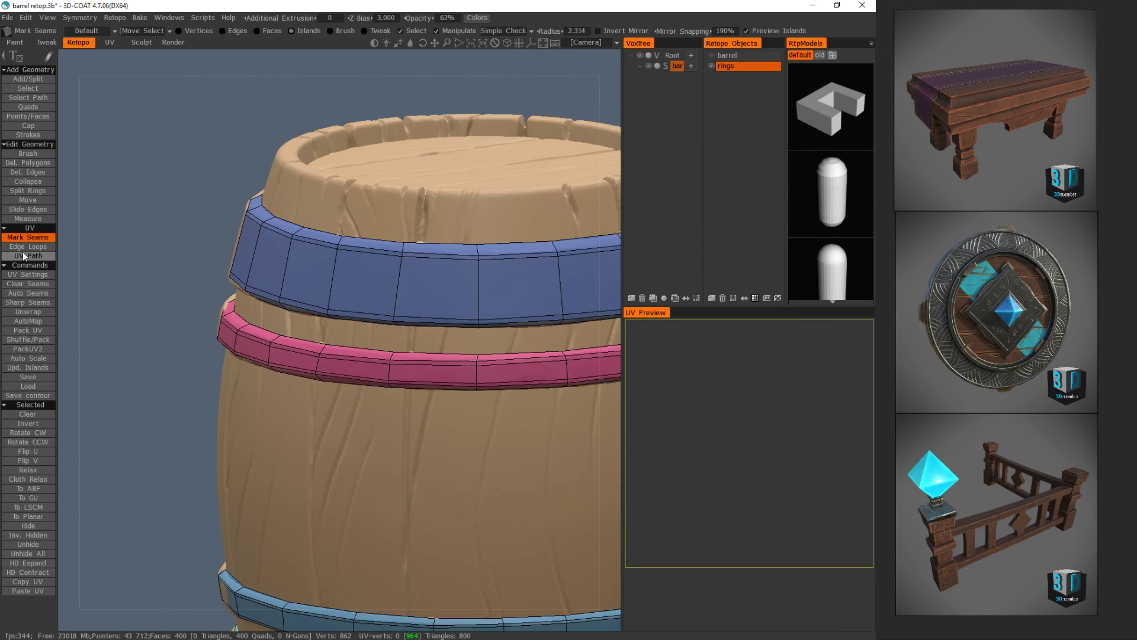
click(401, 275)
middle_drag(412, 349, 398, 188)
middle_drag(411, 130, 409, 187)
click(381, 173)
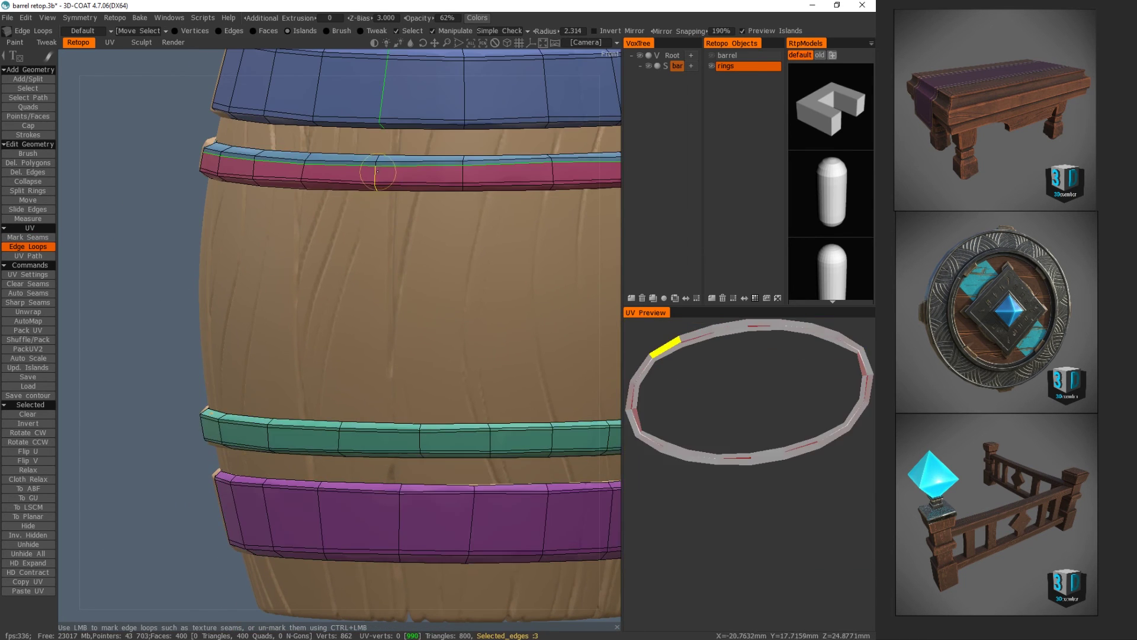
click(343, 444)
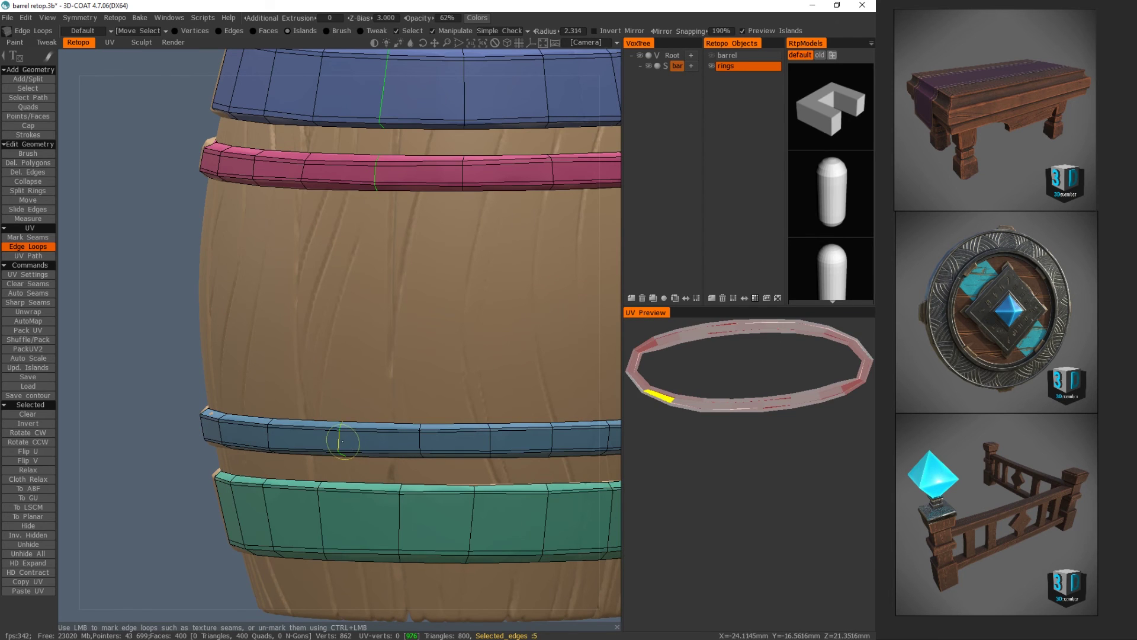
click(317, 515)
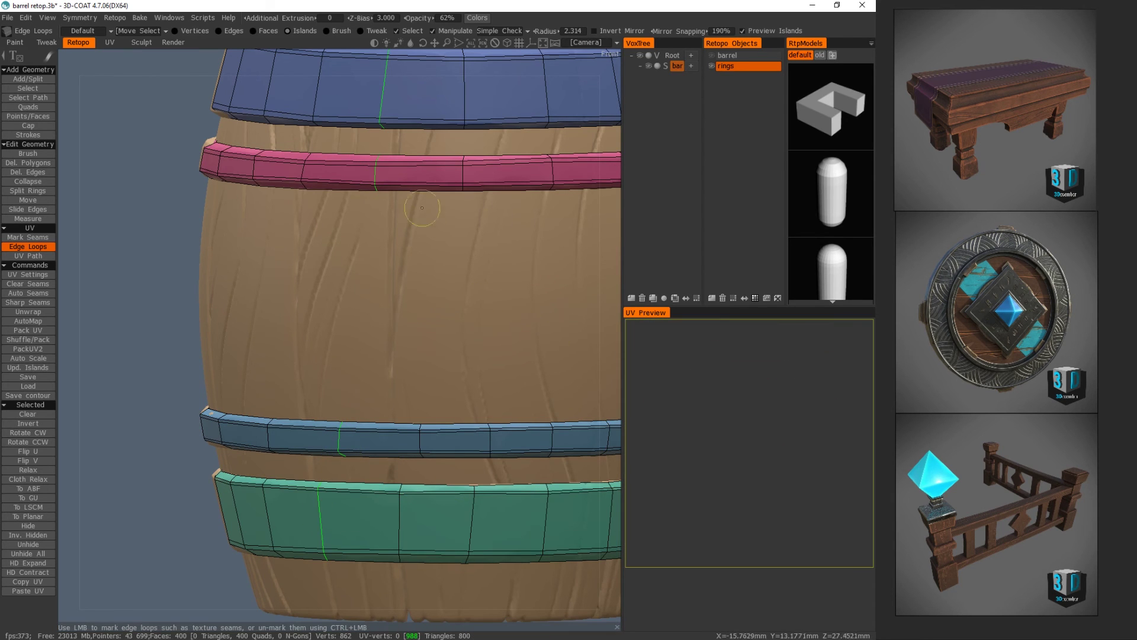
- Try to mark additional crosswise seams on the two upper hoops a few segments away from the first ones
middle_drag(350, 216, 490, 263)
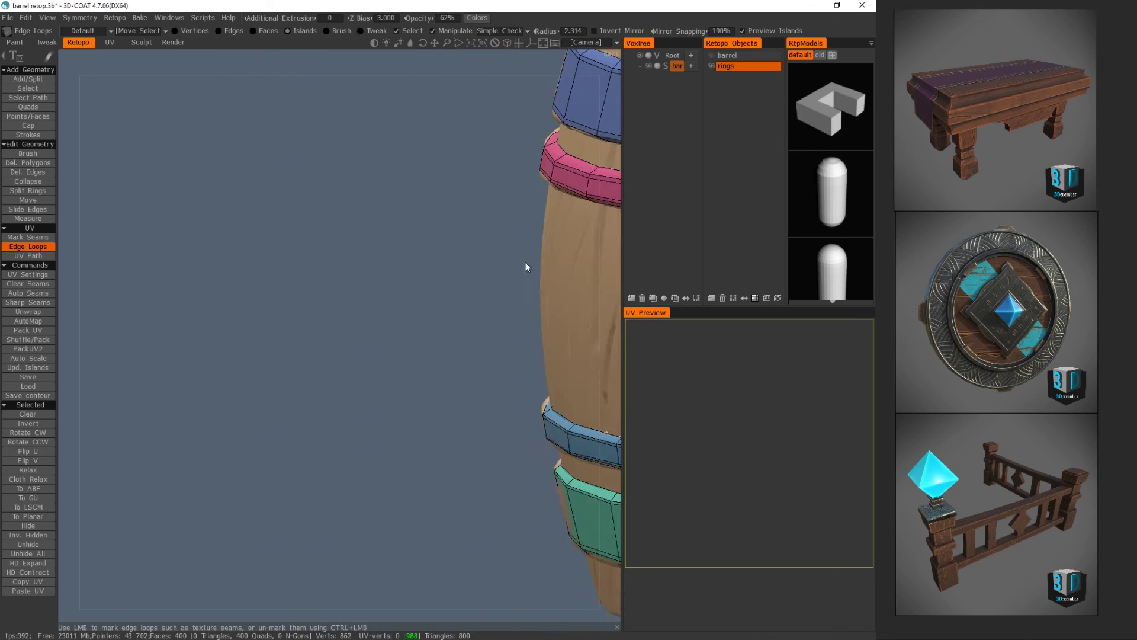
drag(490, 263, 239, 394)
middle_drag(515, 313, 469, 332)
alt+drag(469, 333, 381, 289)
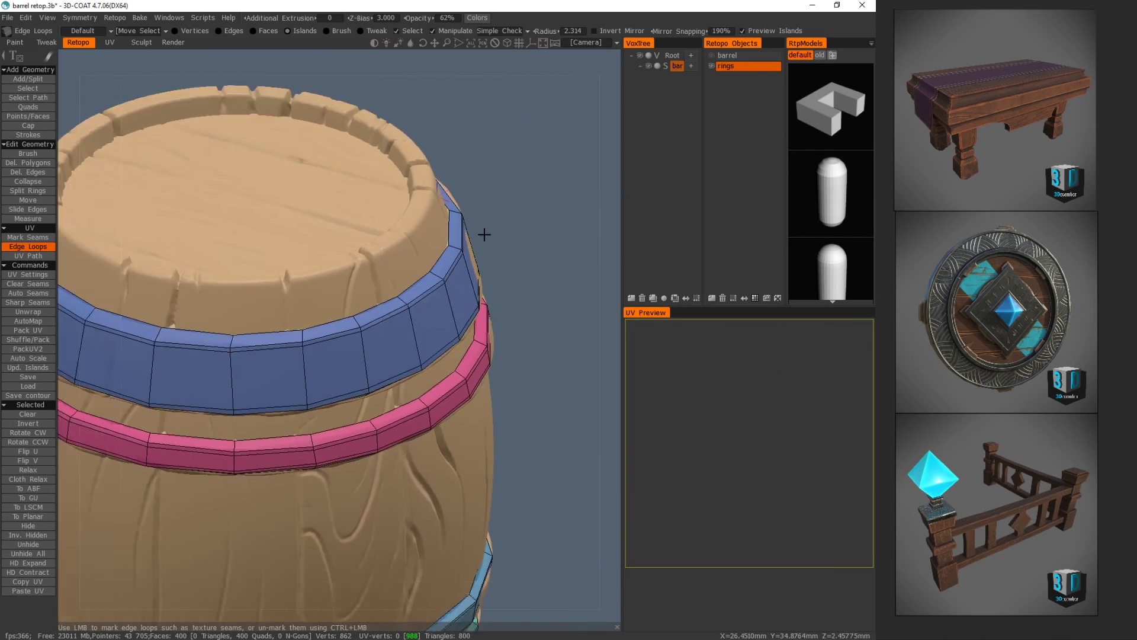
middle_drag(381, 289, 590, 155)
click(439, 188)
click(428, 277)
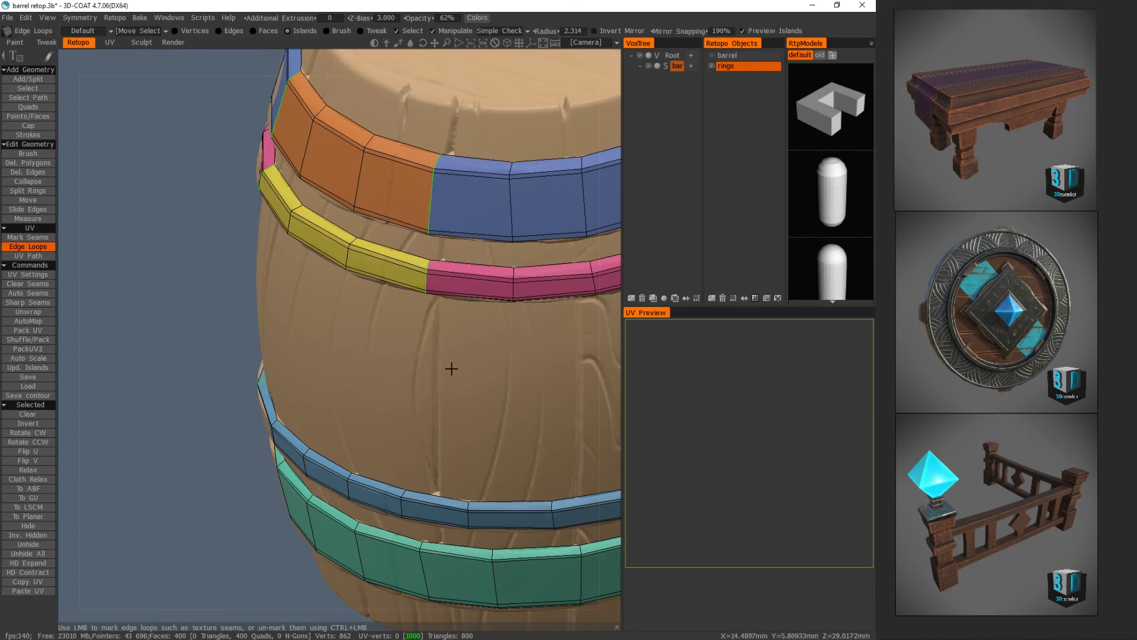
alt+drag(450, 353, 457, 368)
middle_drag(457, 367, 469, 331)
- Mark a second crosswise UV seam on each of the four hoops at the opposite side, splitting them into halves
alt+drag(467, 331, 358, 215)
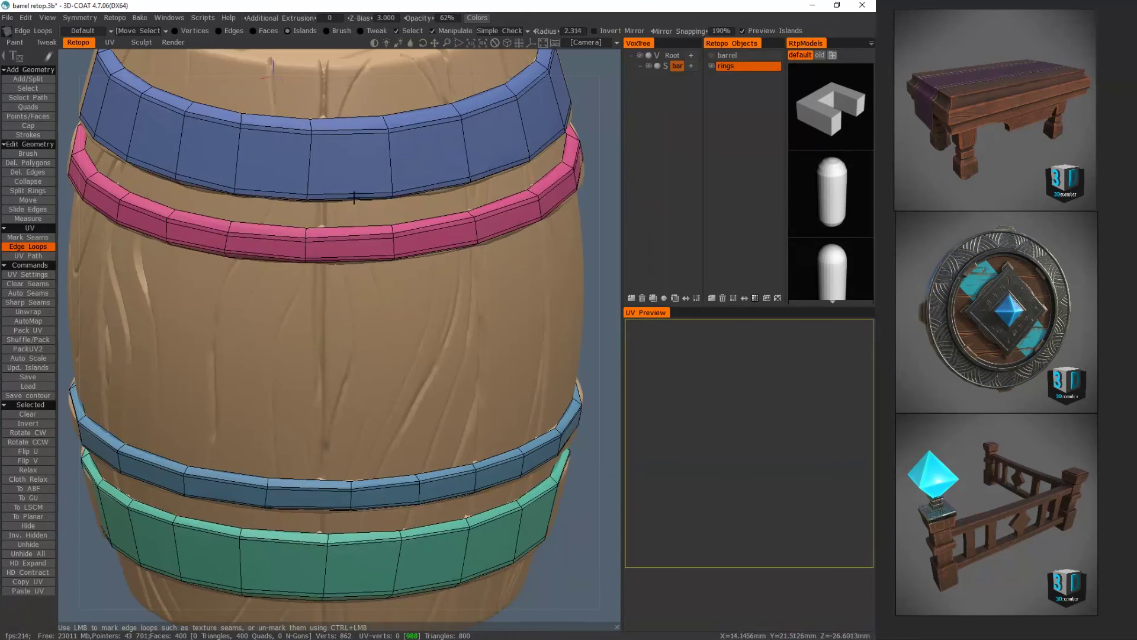
click(317, 163)
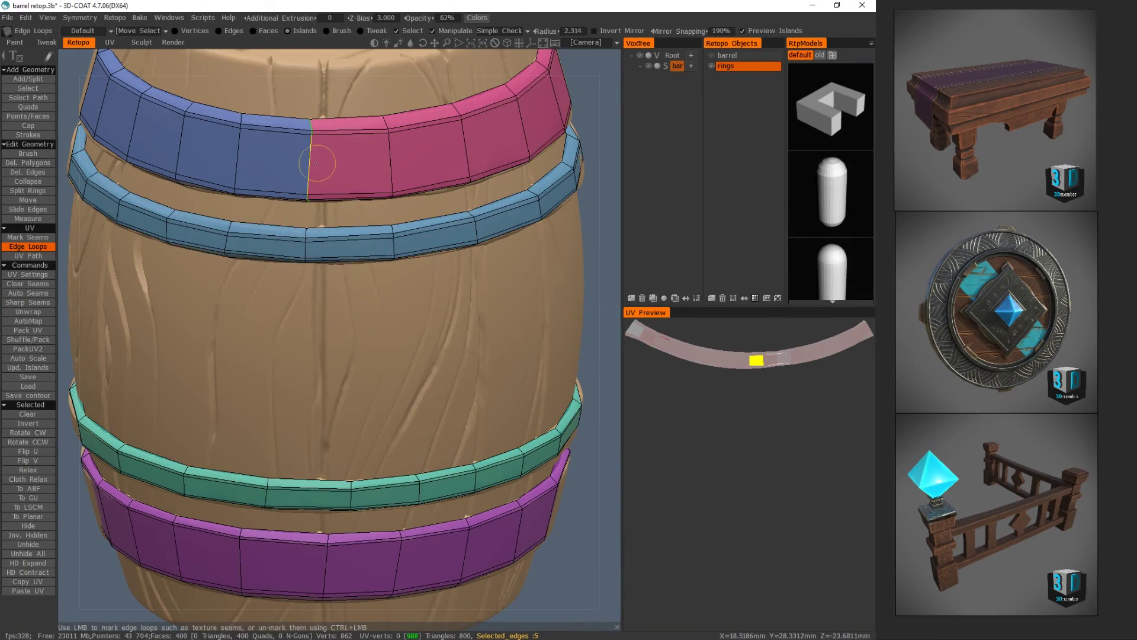
click(306, 243)
alt+drag(305, 243, 373, 257)
click(384, 360)
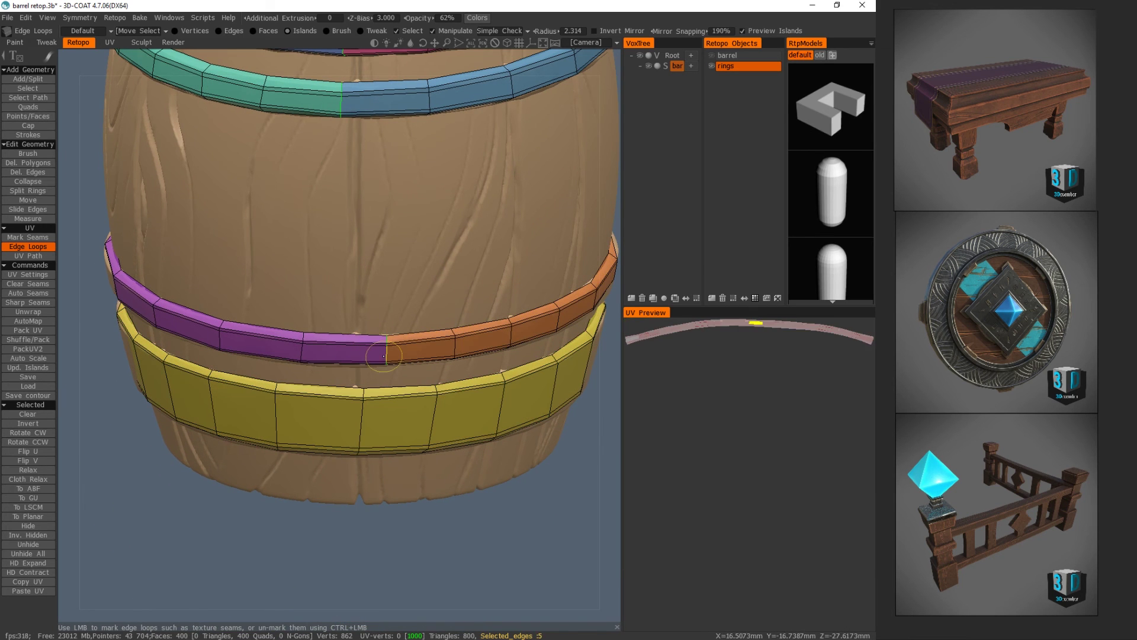
click(363, 409)
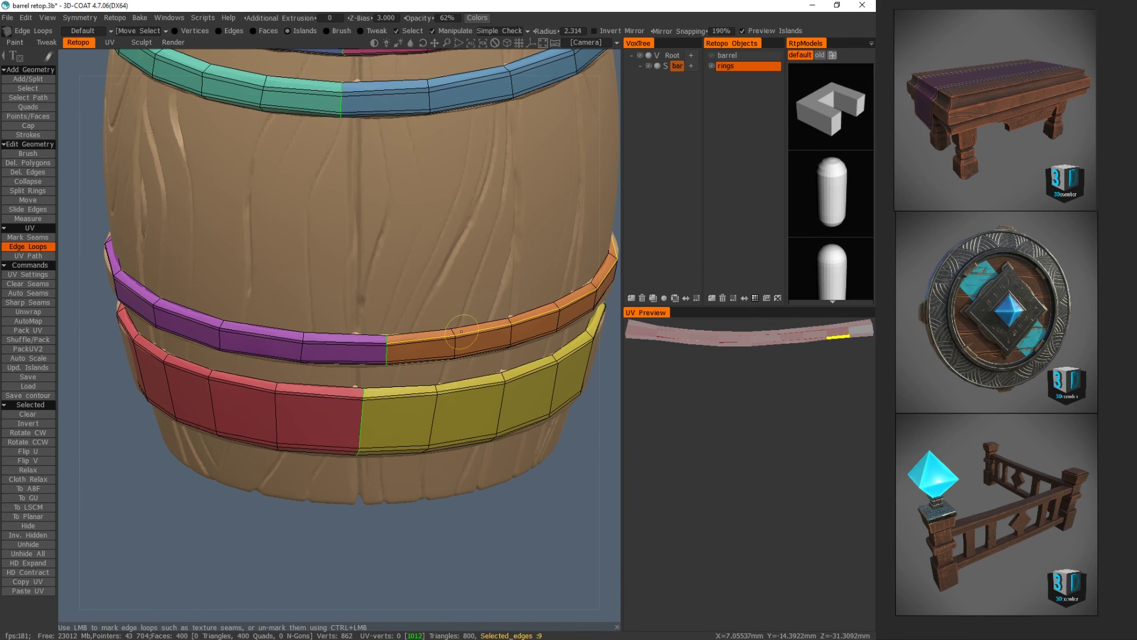
- Try to mark another crosswise seam on the lower narrow hoop, one segment away from its existing seam
scroll(409, 254, down, 5)
alt+drag(417, 264, 446, 155)
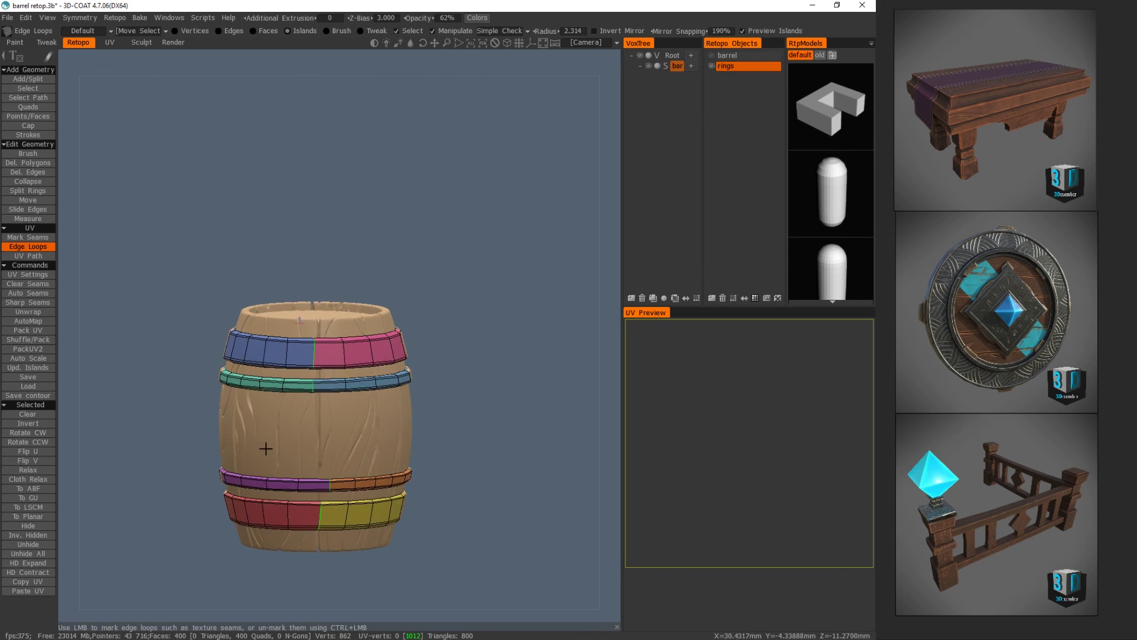
alt+middle_drag(264, 447, 406, 283)
alt+right_drag(418, 217, 549, 314)
scroll(522, 307, down, 5)
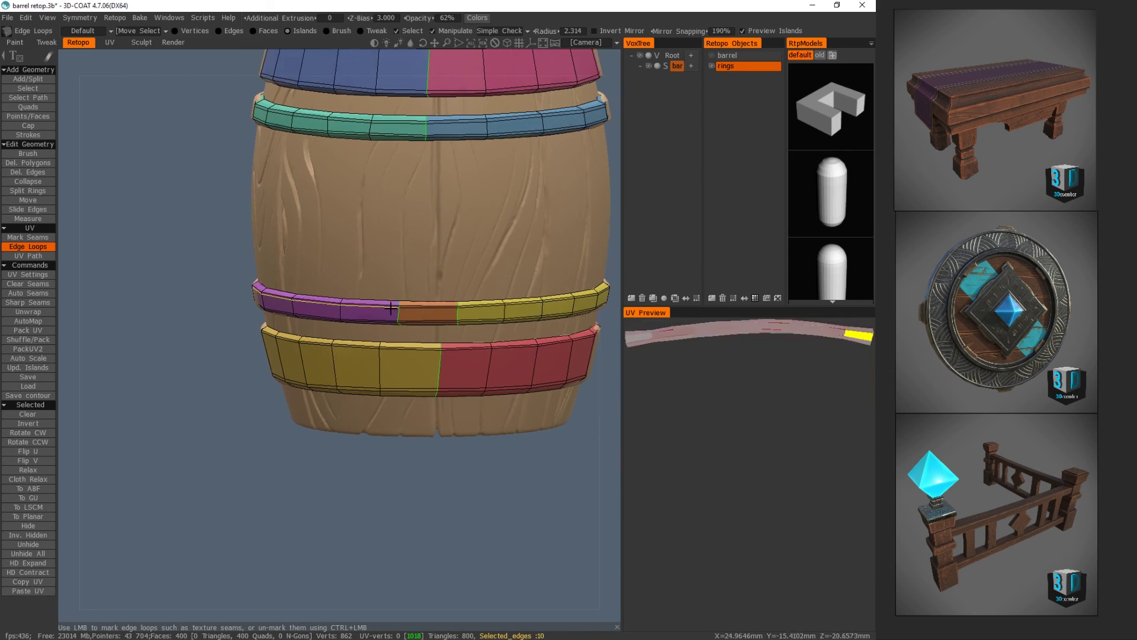
click(506, 386)
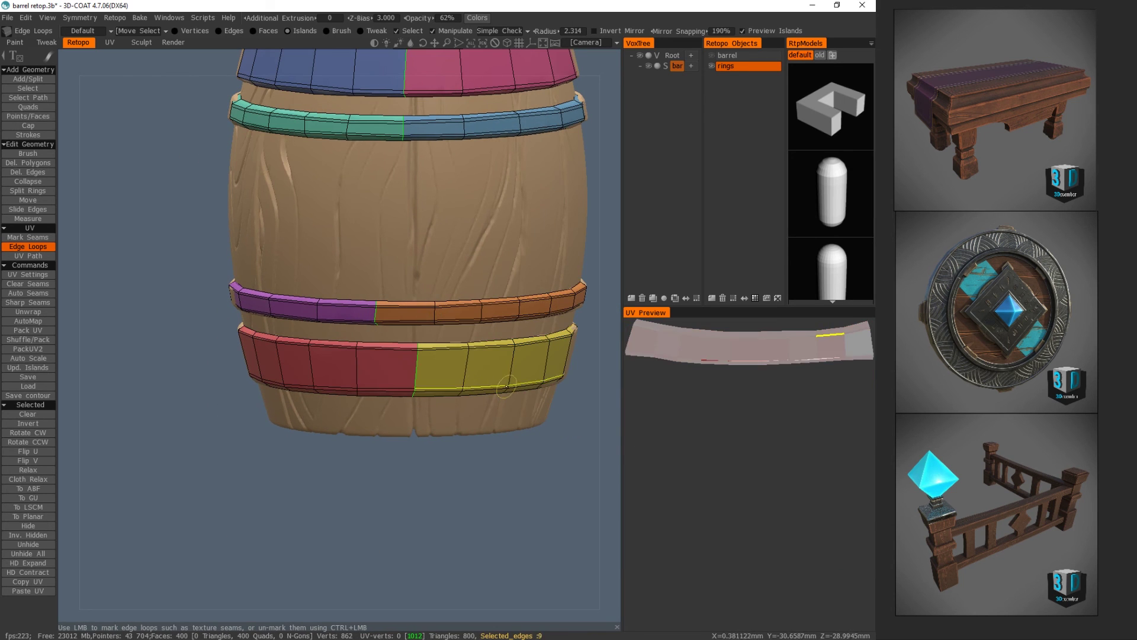
- Try an extra crosswise seam on the lower narrow hoop, and unmark it again
click(435, 316)
ctrl+click(435, 316)
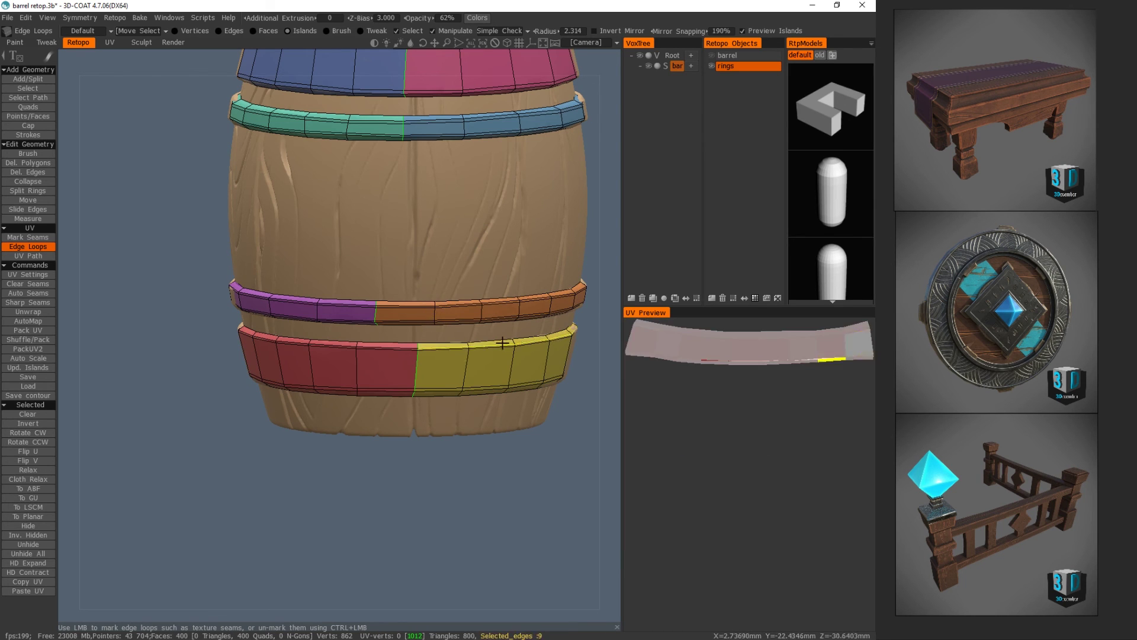
- Unwrap the barrel body and the rings together with both objects shown, and pack their UV islands
alt+right_drag(435, 316, 474, 271)
alt+middle_drag(474, 272, 417, 396)
alt+drag(492, 378, 388, 390)
middle_drag(388, 390, 397, 415)
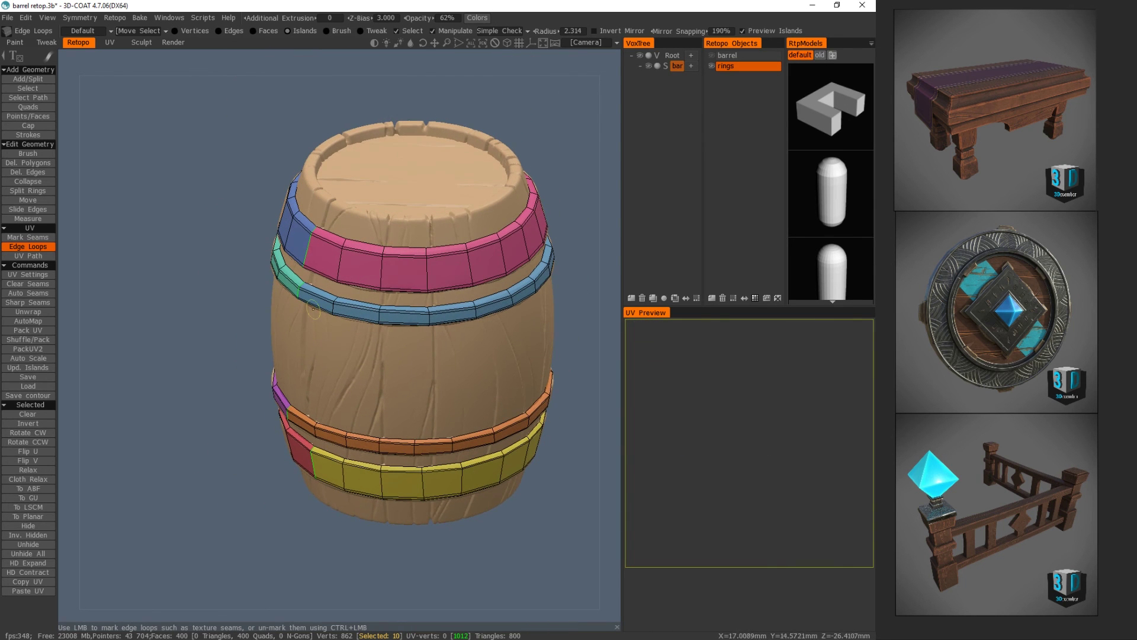
click(712, 55)
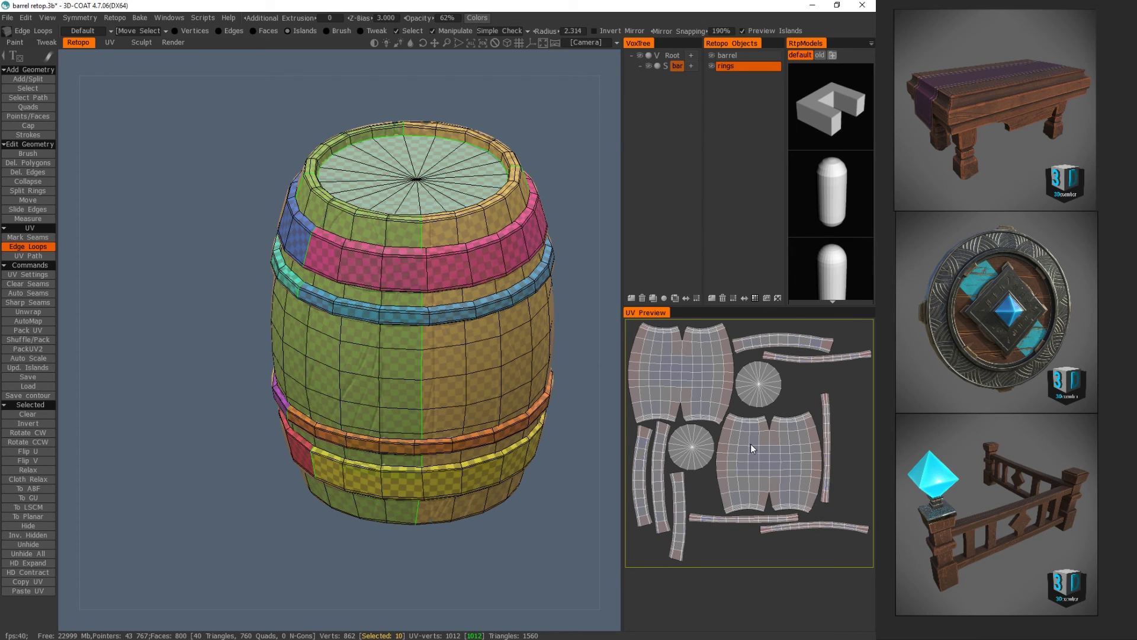
click(48, 334)
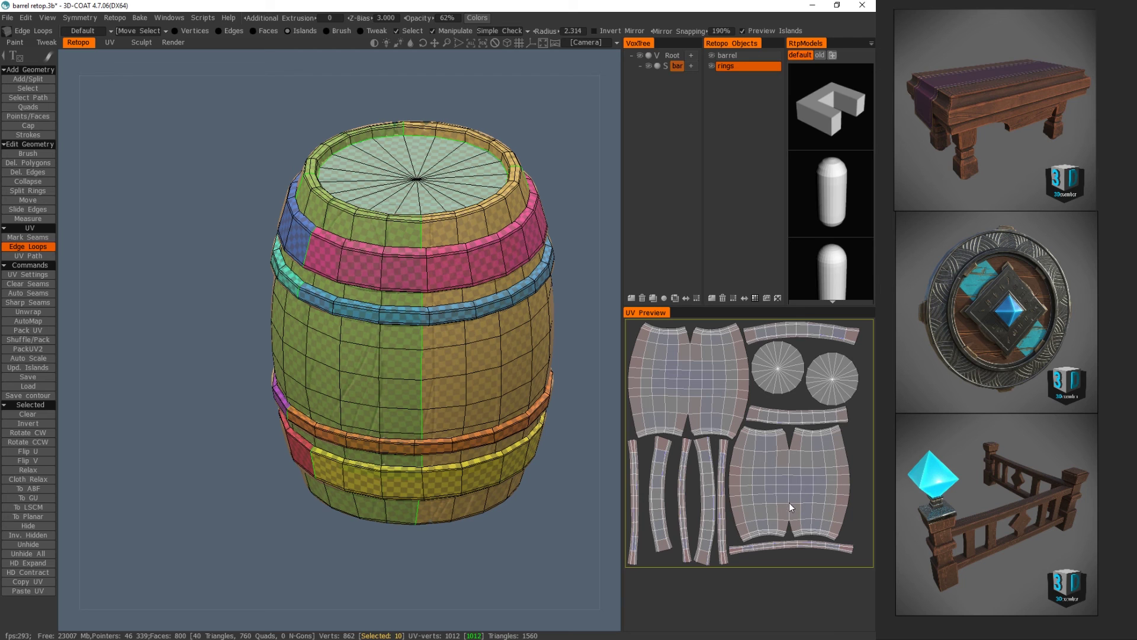
- Relax the UV island of the front half of the upper narrow hoop
scroll(701, 490, up, 6)
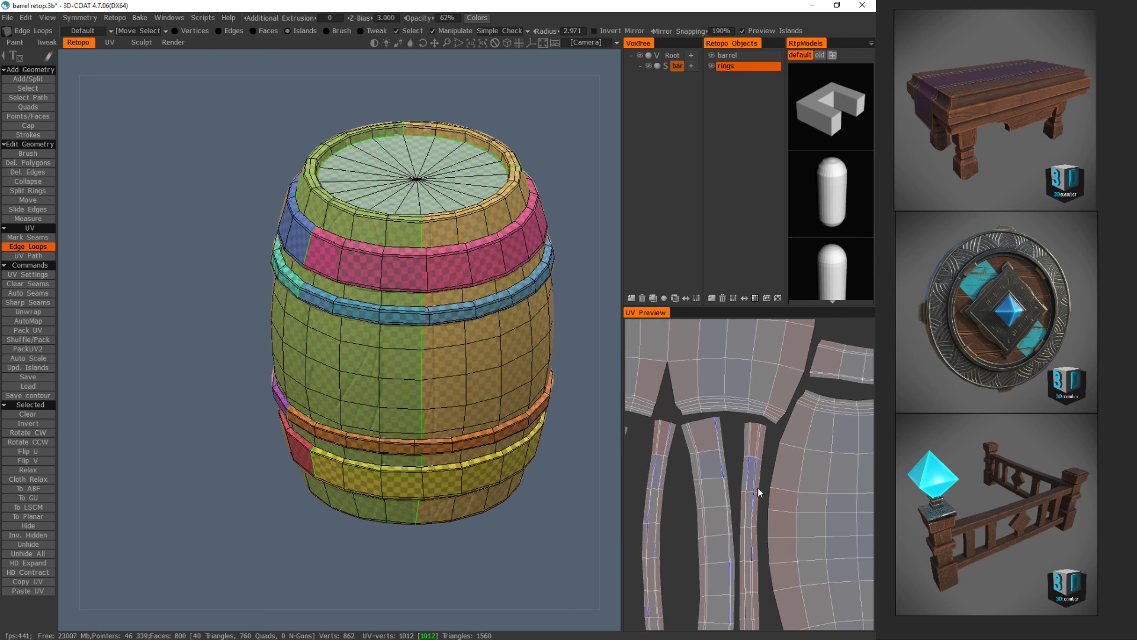
click(761, 495)
middle_drag(869, 563, 823, 410)
scroll(824, 410, down, 1)
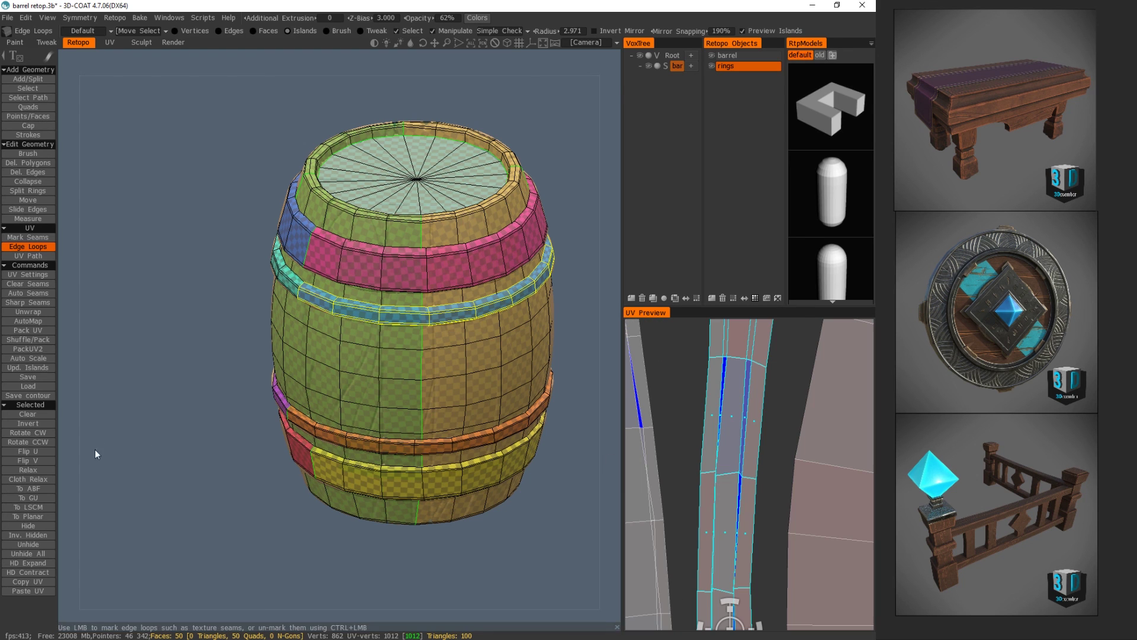
click(30, 471)
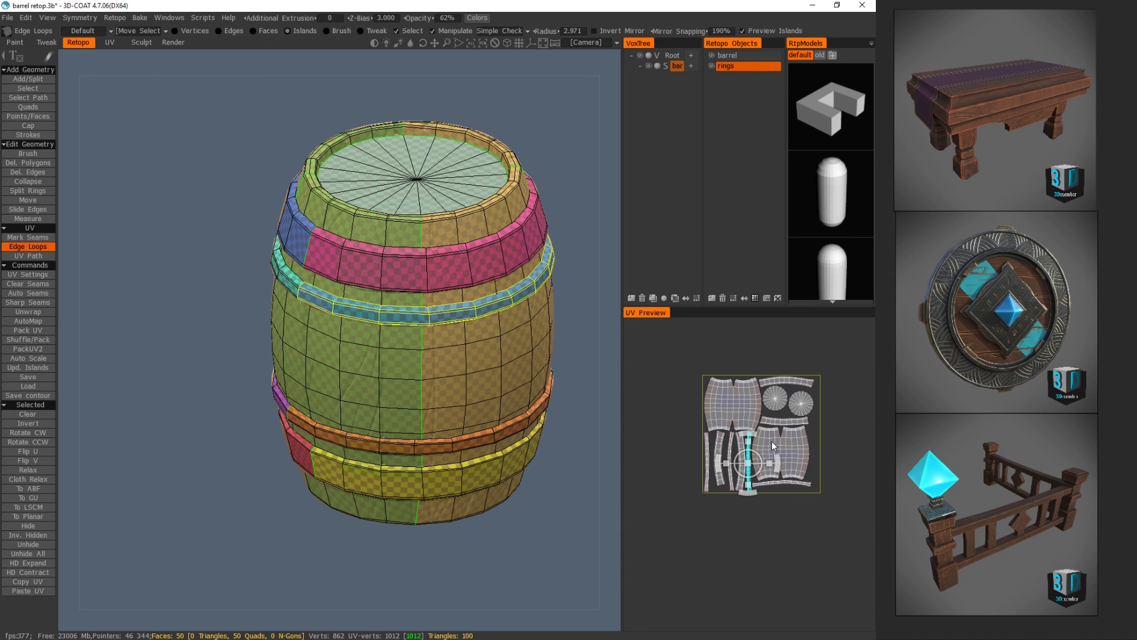
- Select all UV islands of the body, caps and hoops, and relax them
click(721, 398)
shift+click(800, 403)
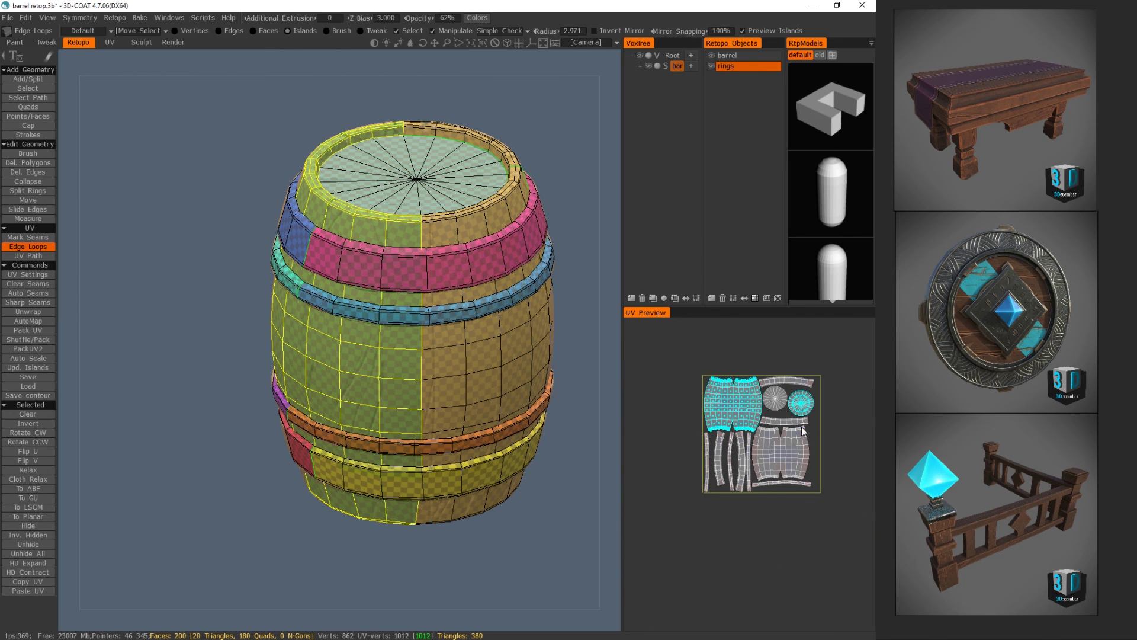
shift+click(785, 447)
shift+click(721, 457)
mouse_move(695, 436)
mouse_down()
mouse_move(741, 414)
mouse_move(780, 506)
mouse_up()
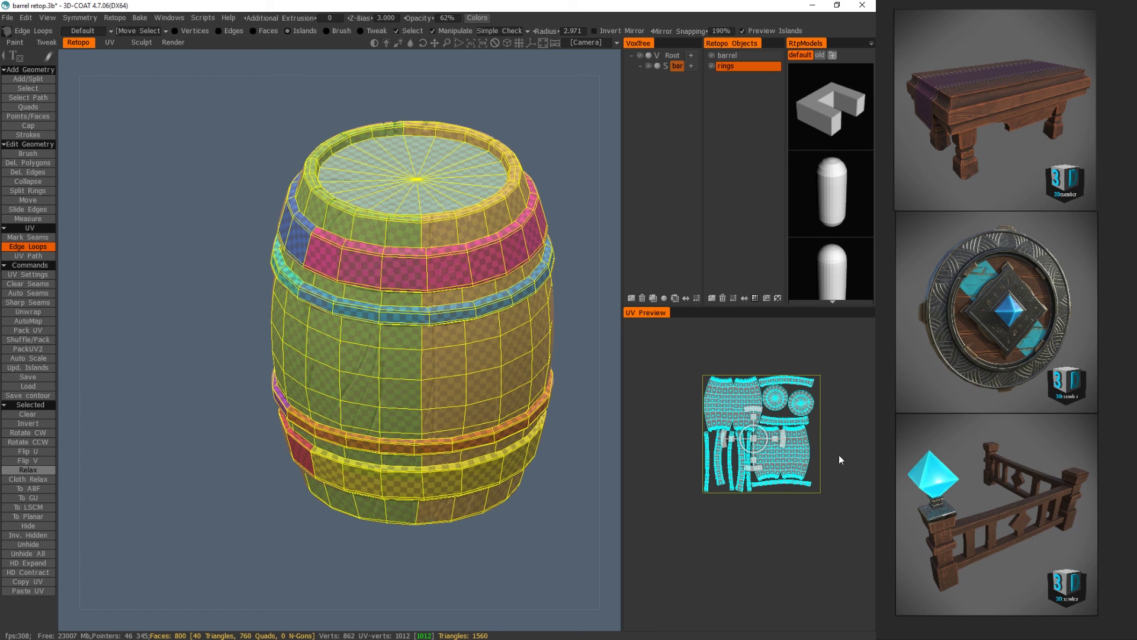
- Examine the relaxed UV islands of the hoops, body halves and caps up close for remaining distortion
scroll(823, 461, up, 5)
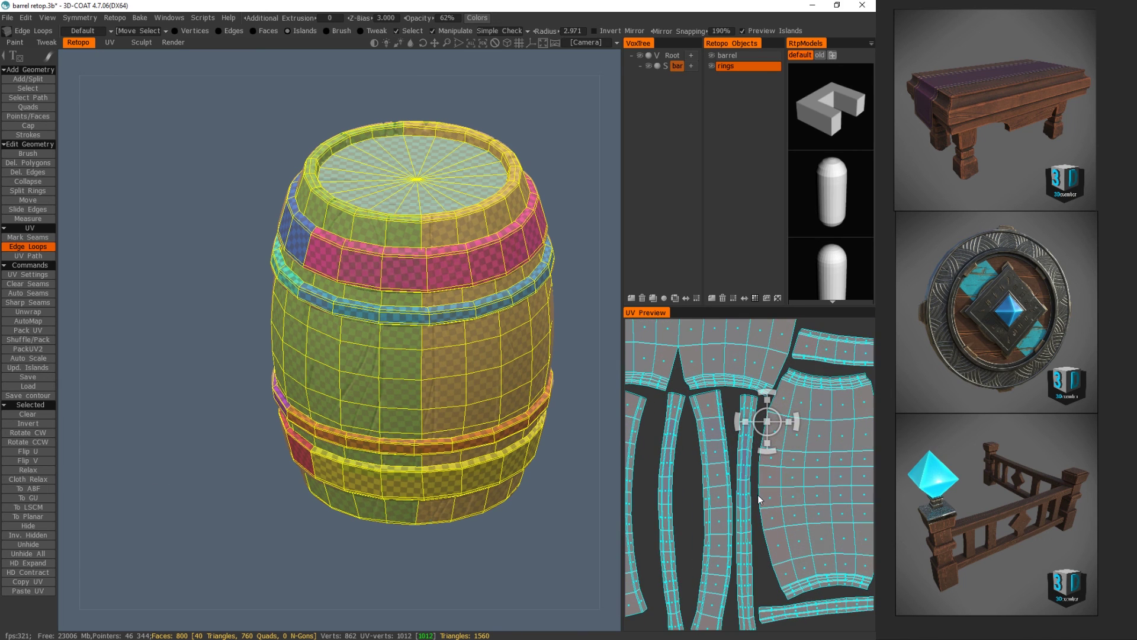
click(749, 507)
scroll(775, 498, up, 5)
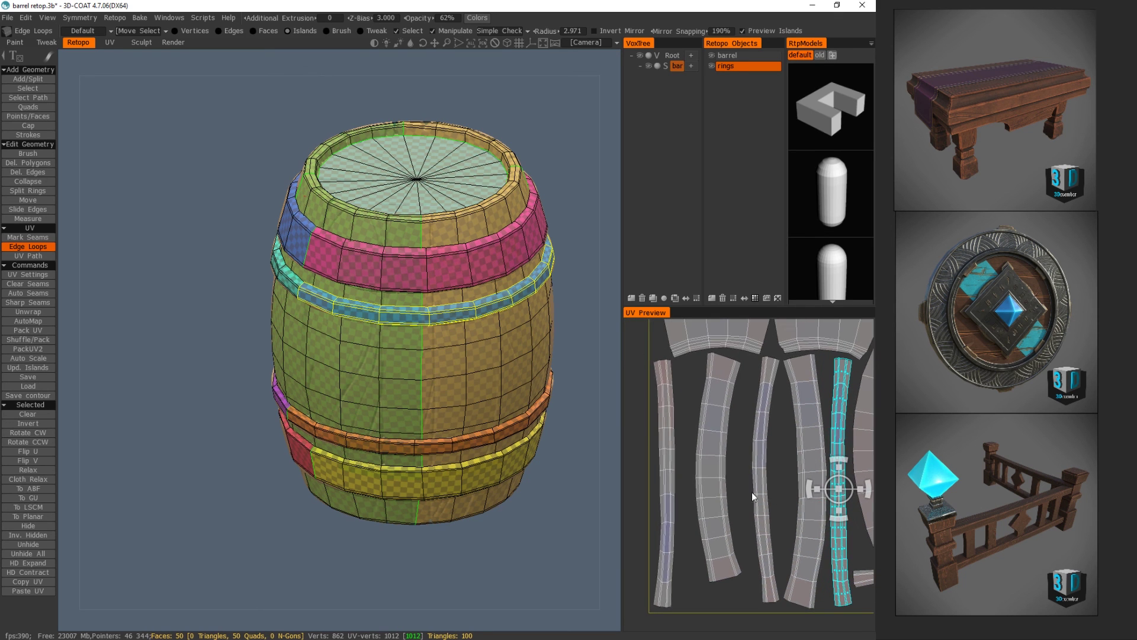
scroll(728, 531, down, 5)
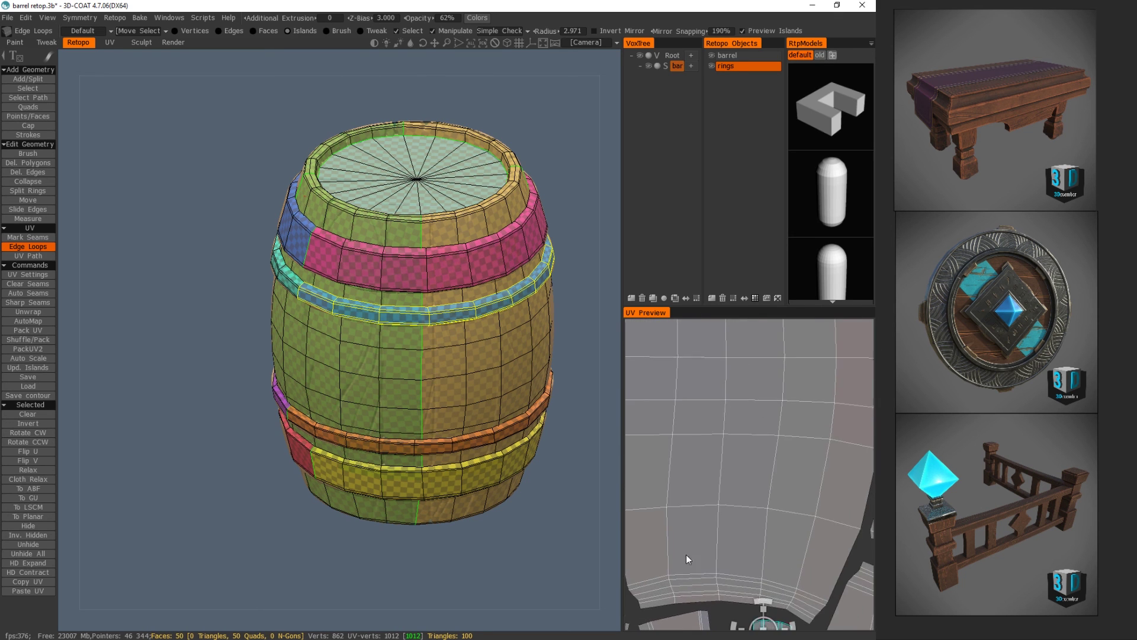
middle_drag(803, 475, 719, 443)
middle_drag(725, 556, 765, 409)
scroll(769, 512, up, 2)
scroll(769, 513, up, 1)
middle_drag(713, 514, 801, 392)
middle_drag(755, 509, 848, 400)
middle_drag(702, 509, 801, 485)
middle_drag(747, 483, 745, 383)
scroll(687, 469, down, 2)
middle_drag(666, 471, 756, 569)
right_drag(758, 446, 759, 347)
middle_drag(683, 353, 703, 506)
right_drag(702, 506, 705, 449)
scroll(705, 449, down, 5)
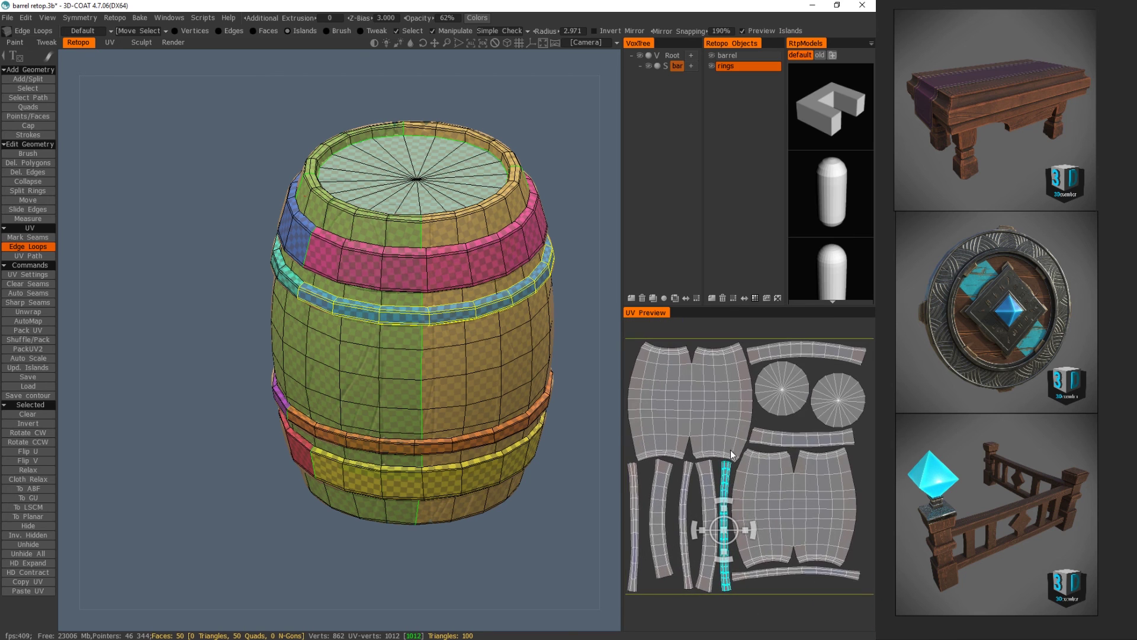
- Save the project and export the retopo object as an OBJ file named "barrel lp" in the "21 - barrel" folder
key(ctrl+s)
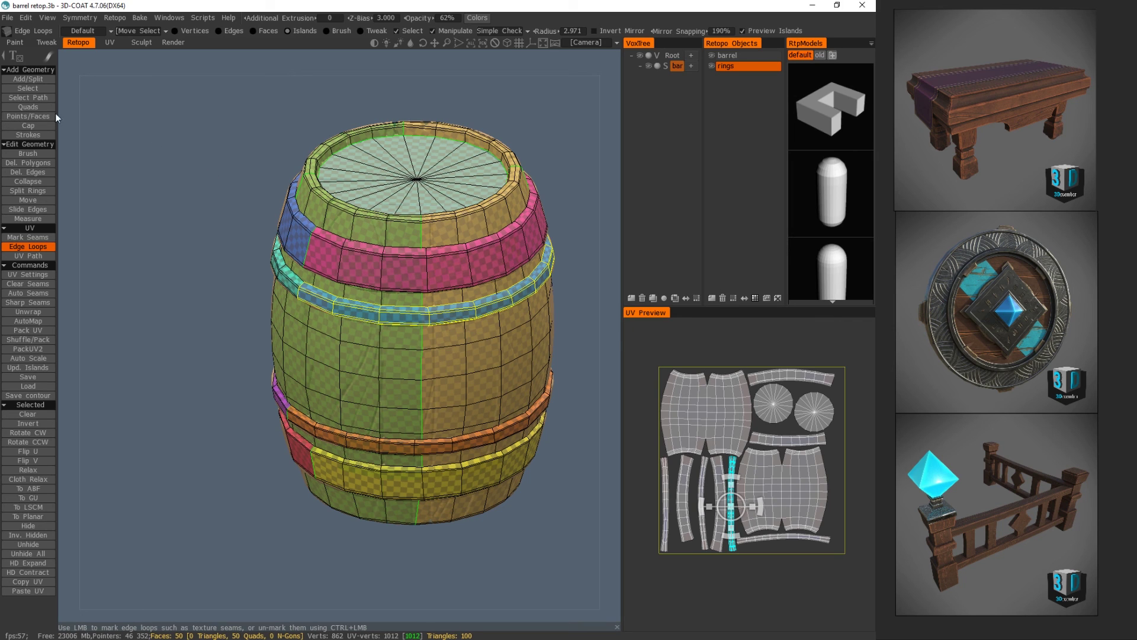
click(9, 18)
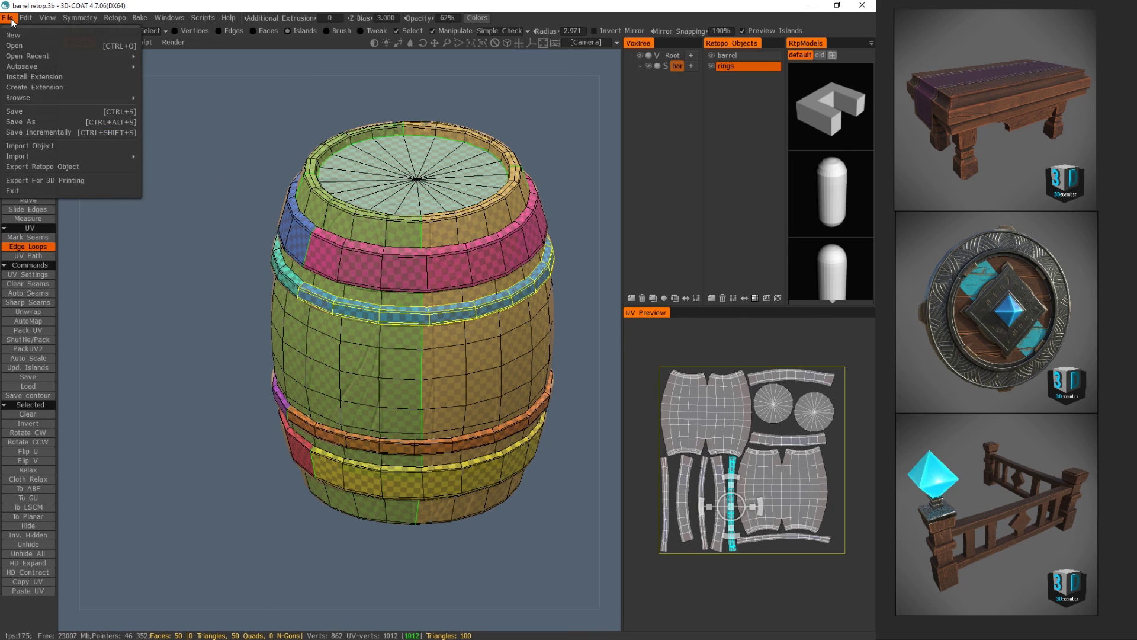
click(56, 169)
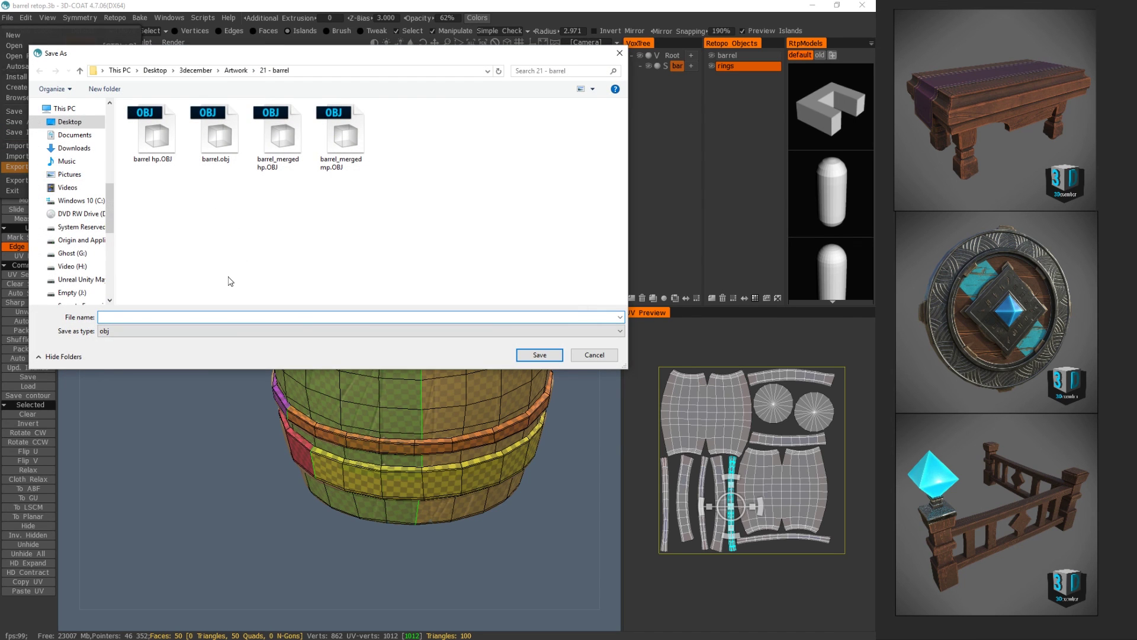
text(barrel )
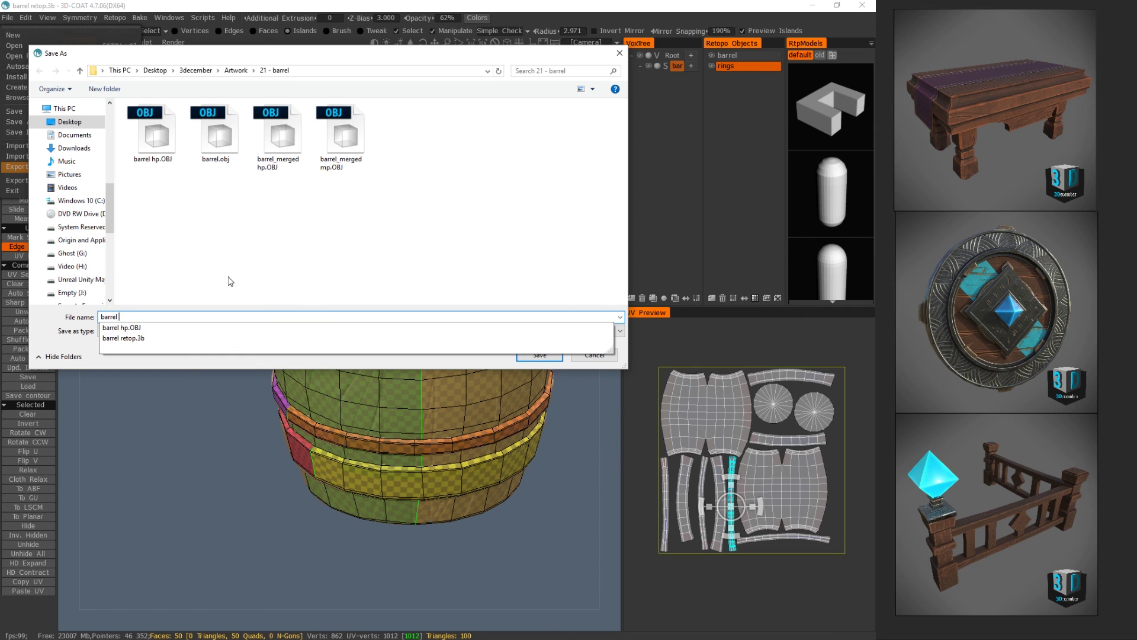
text(lp)
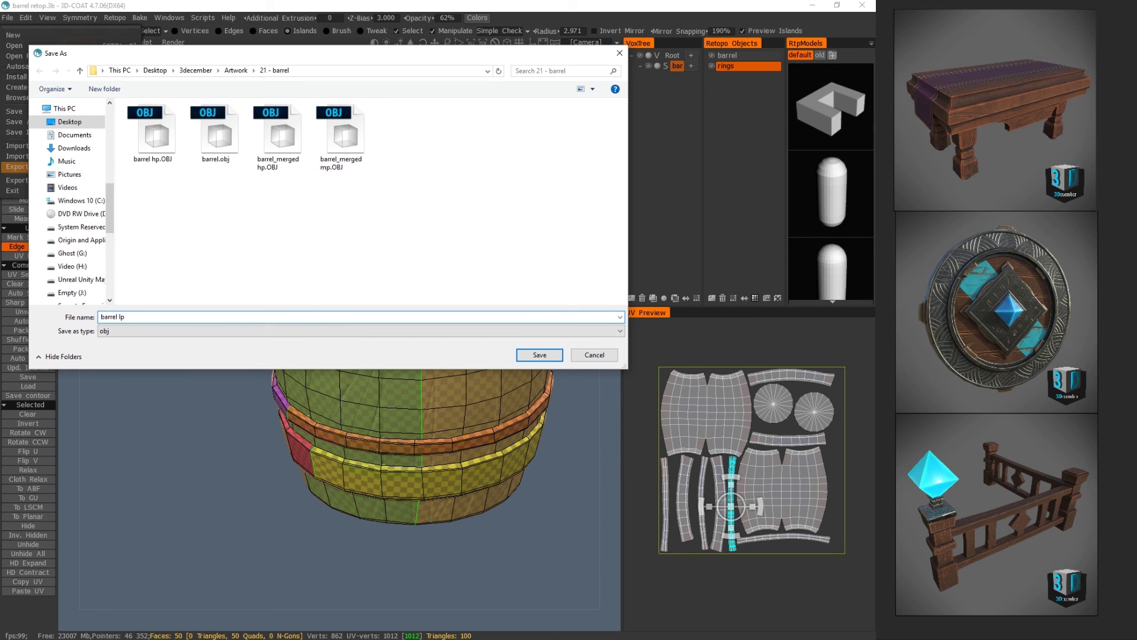
key(Return)
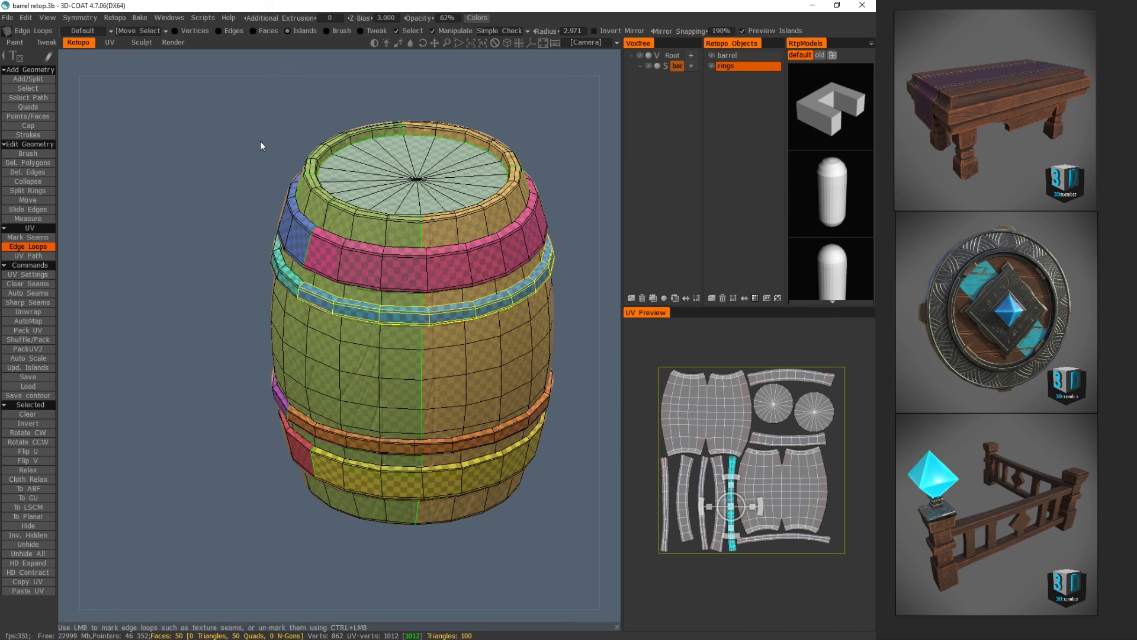
drag(197, 212, 235, 203)
drag(275, 116, 229, 105)
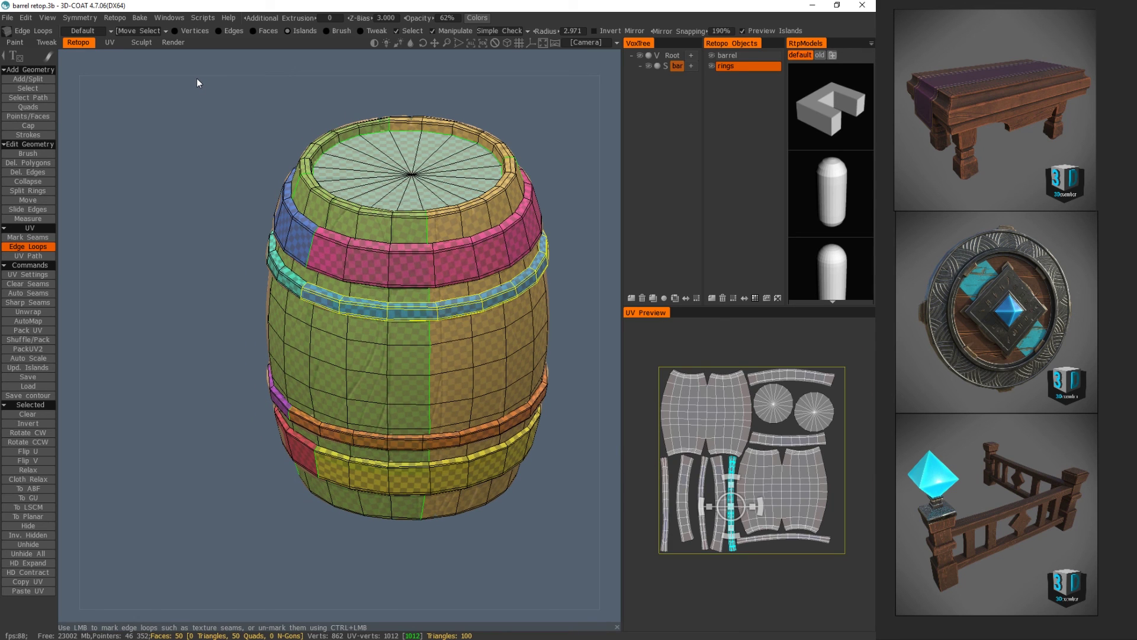